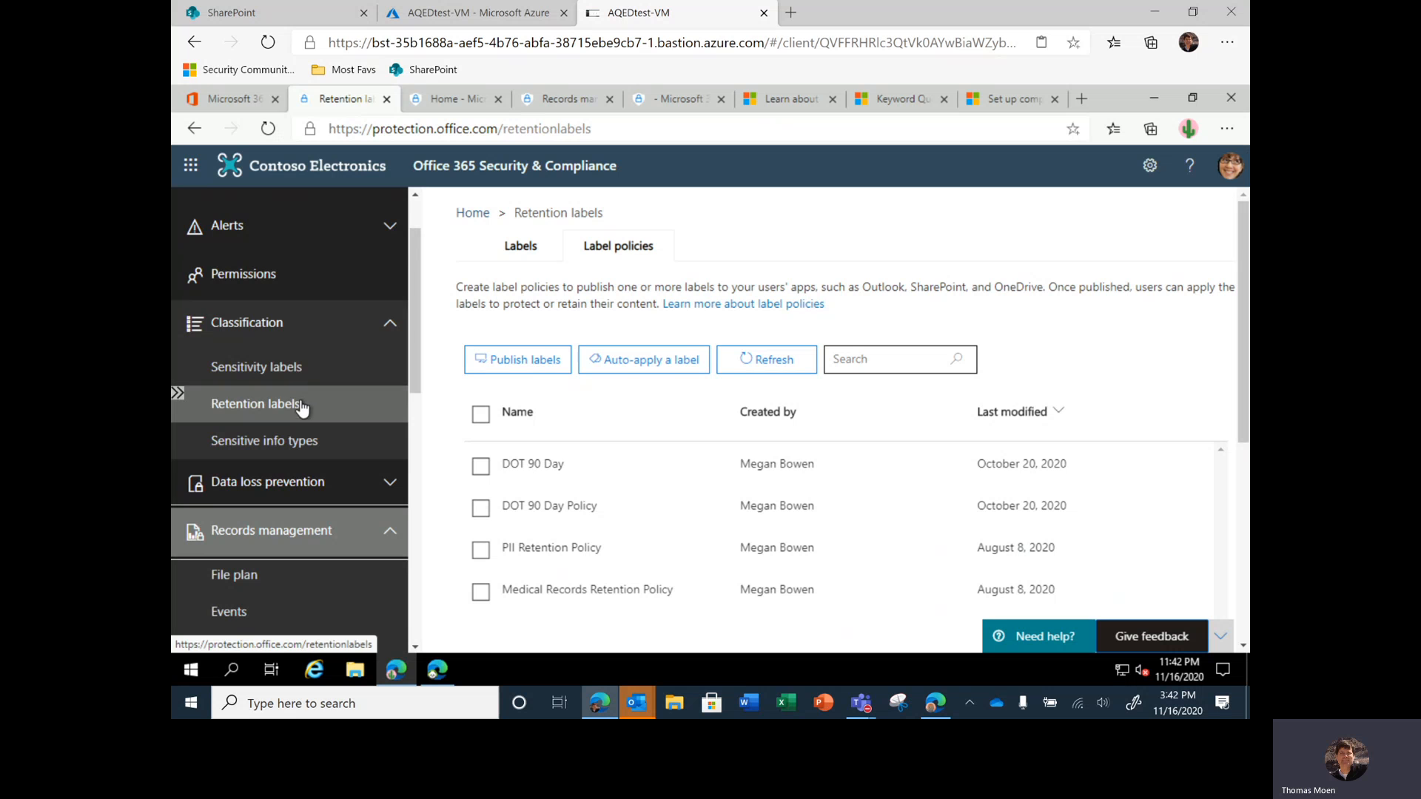
View the Retention page under Information governance, and open the File plan page under Records management.
{"action": "scroll", "coordinate": [301, 305], "scroll_direction": "down", "scroll_amount": 5}
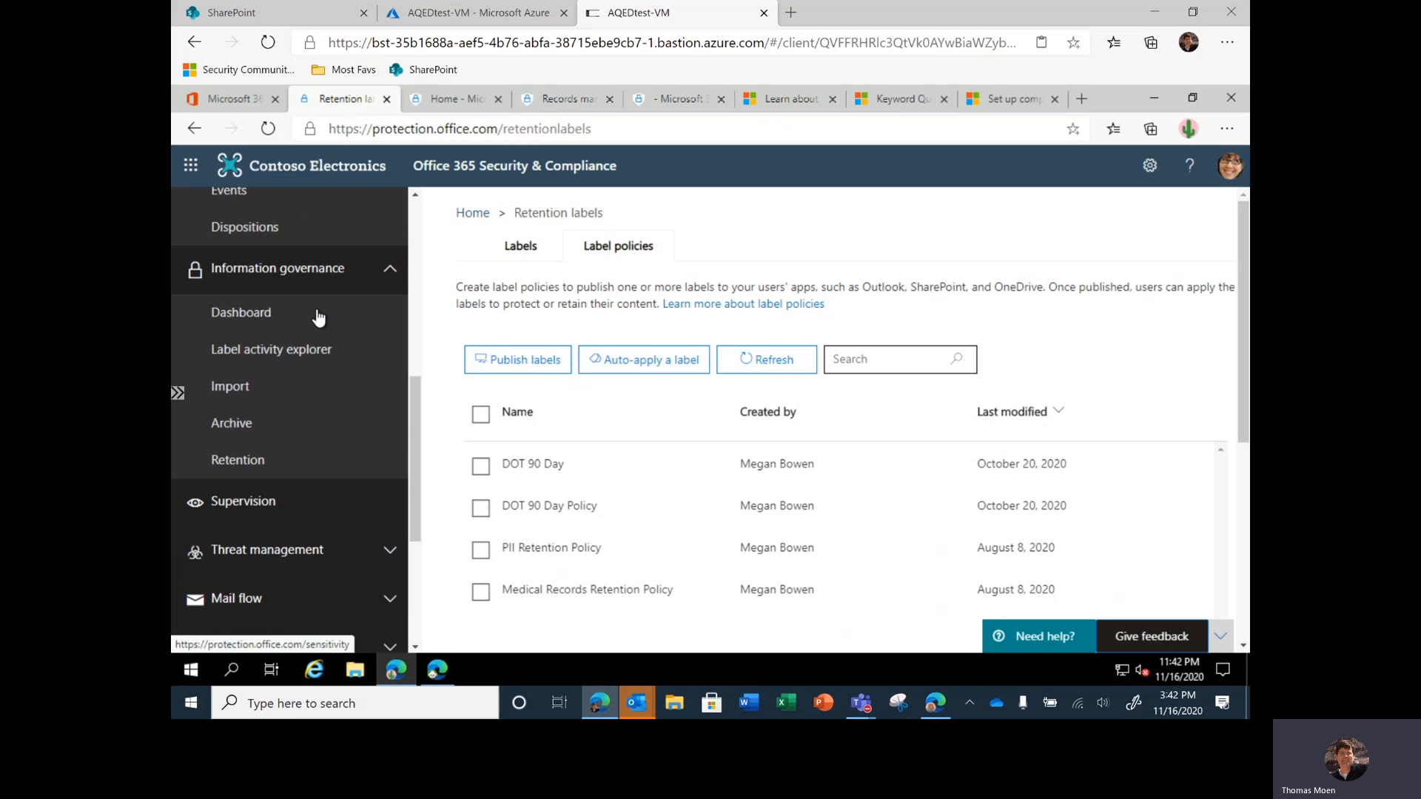
{"action": "left_click", "coordinate": [264, 466]}
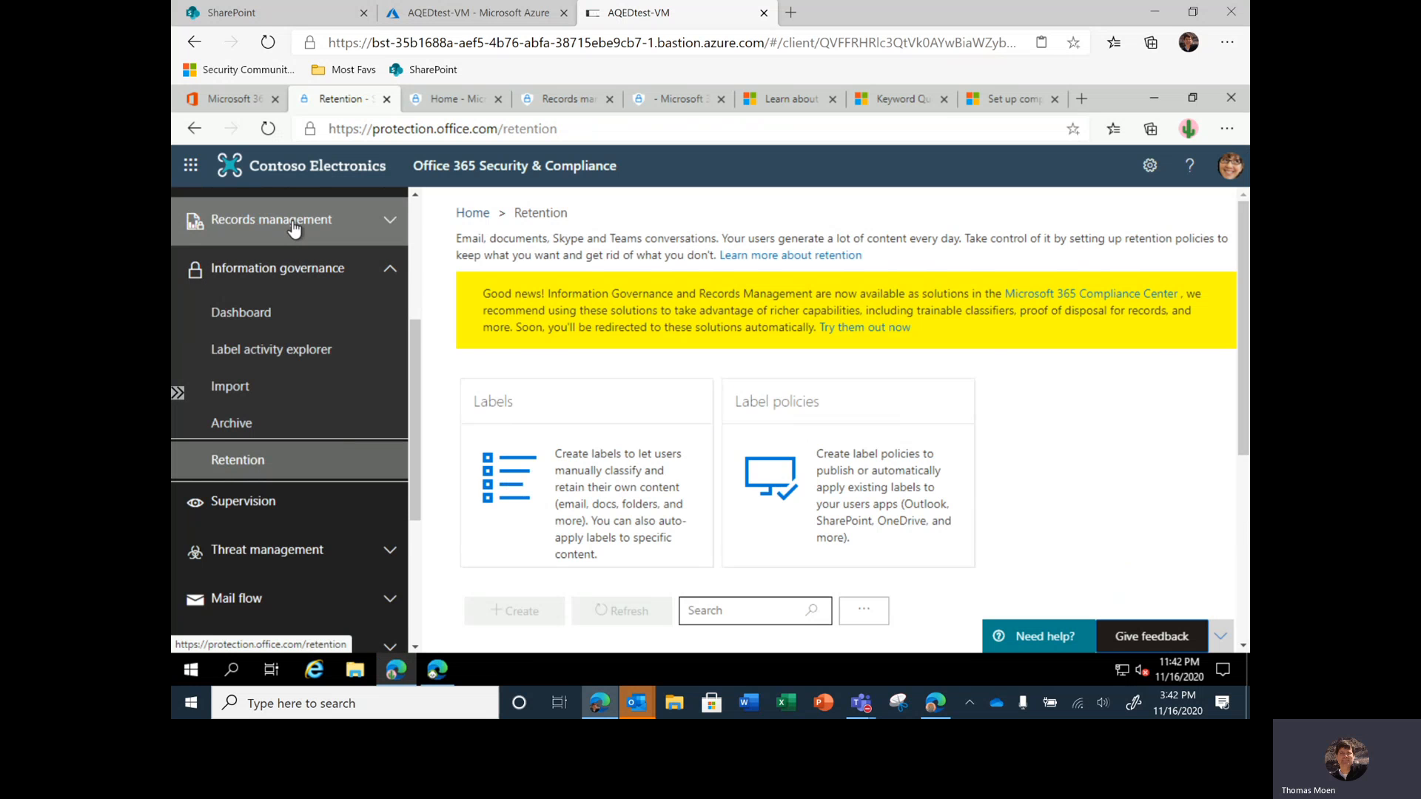
{"action": "scroll", "coordinate": [294, 229], "scroll_direction": "up", "scroll_amount": 2}
{"action": "left_click", "coordinate": [337, 361]}
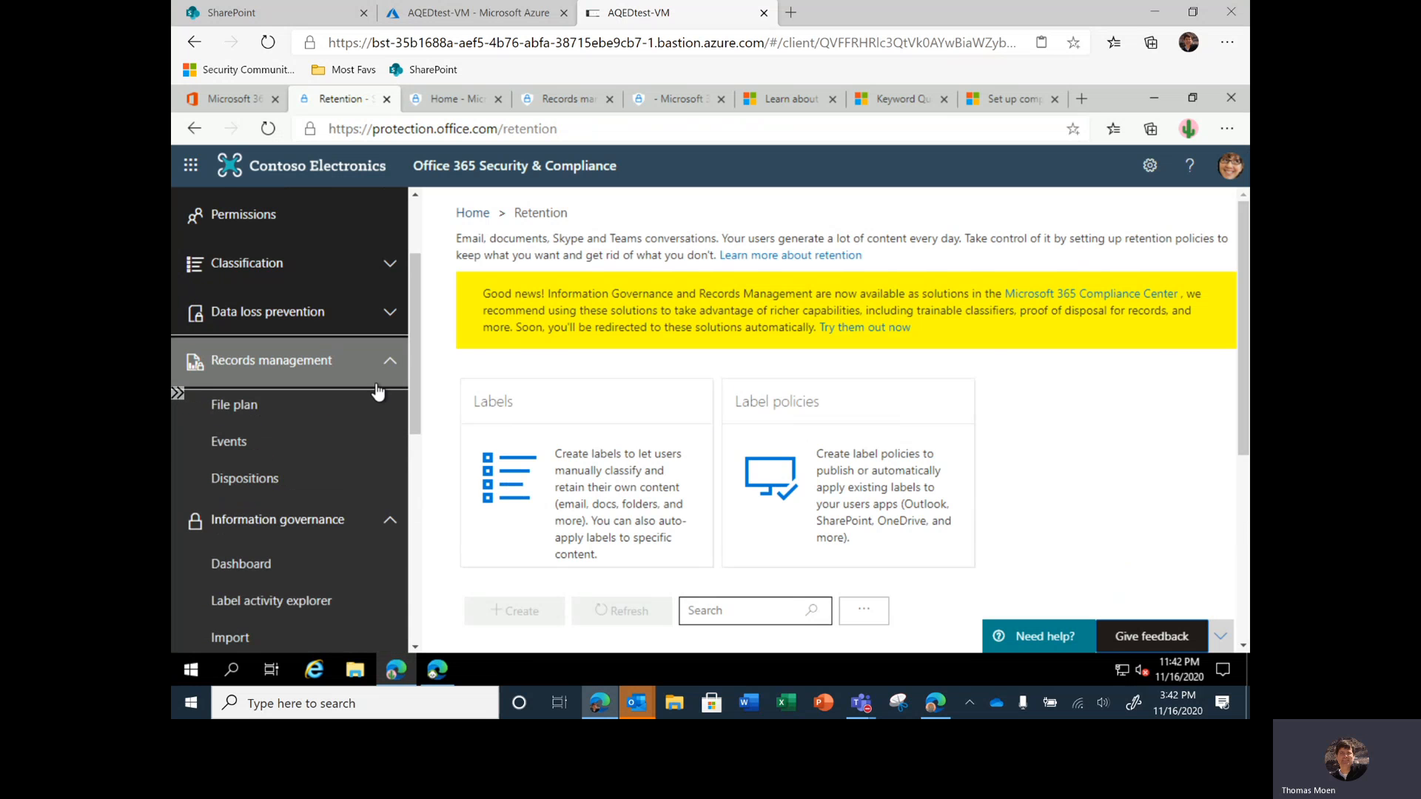
{"action": "left_click", "coordinate": [243, 411]}
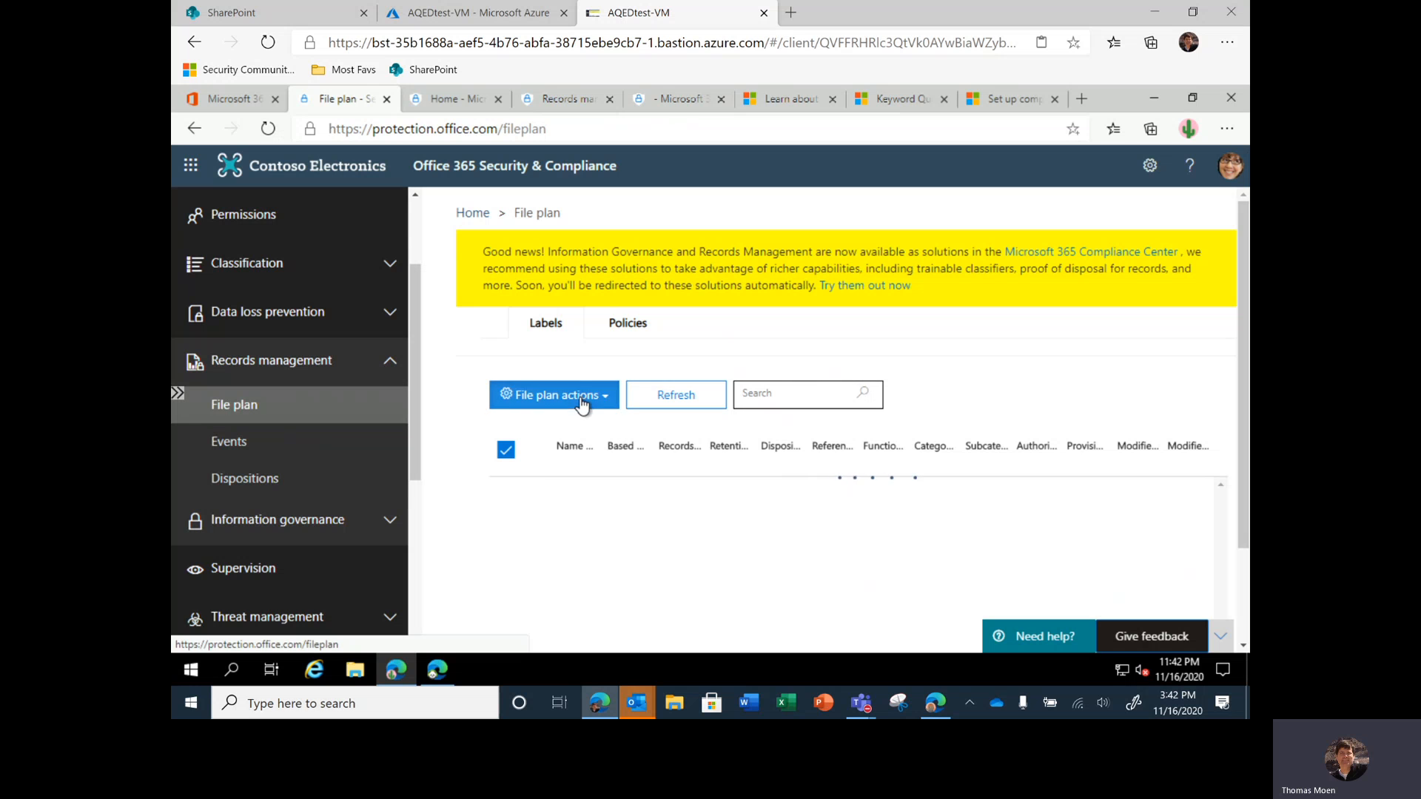
Open the file plan's label import instructions, review the blank template download and browse steps, and cancel the wizard.
{"action": "left_click", "coordinate": [589, 409]}
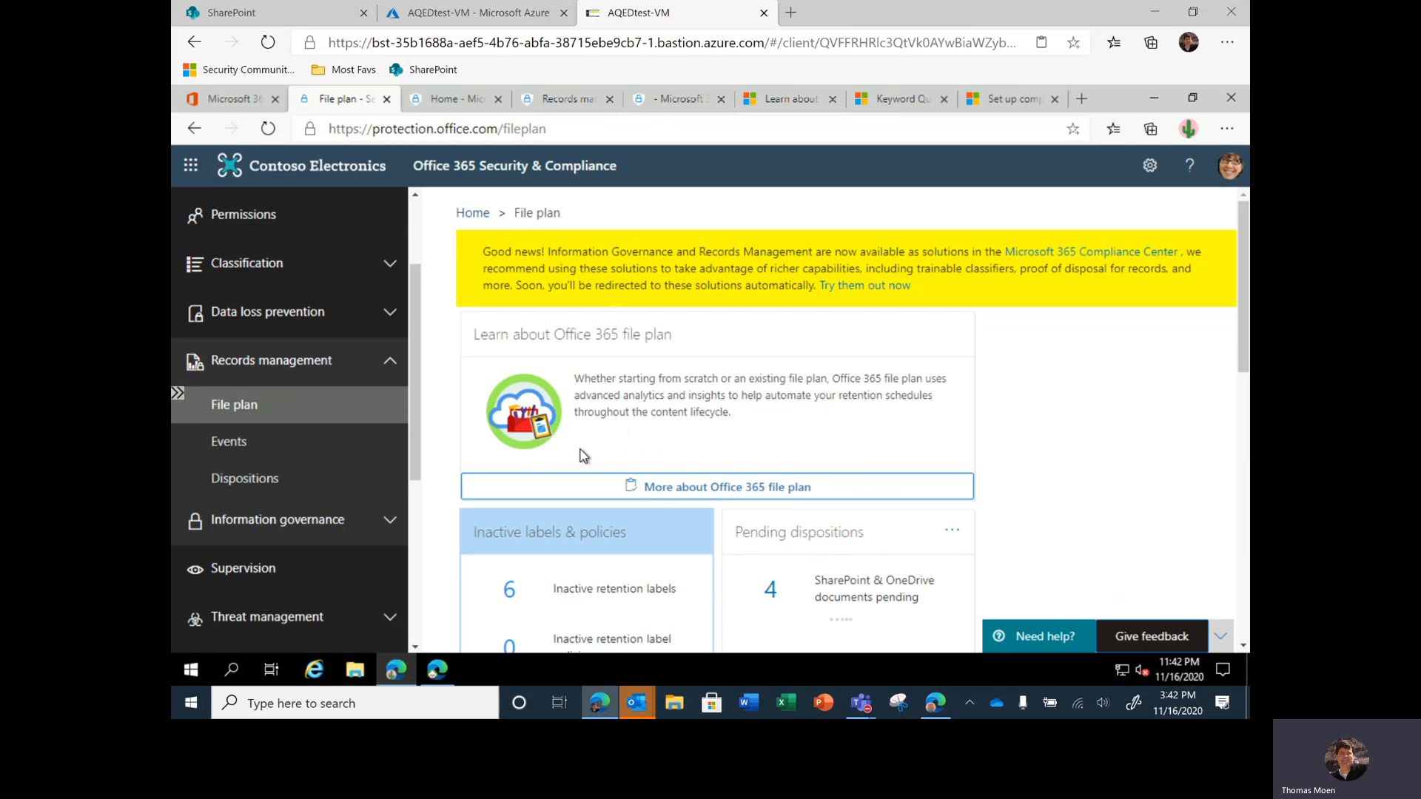
{"action": "scroll", "coordinate": [508, 411], "scroll_direction": "down", "scroll_amount": 4}
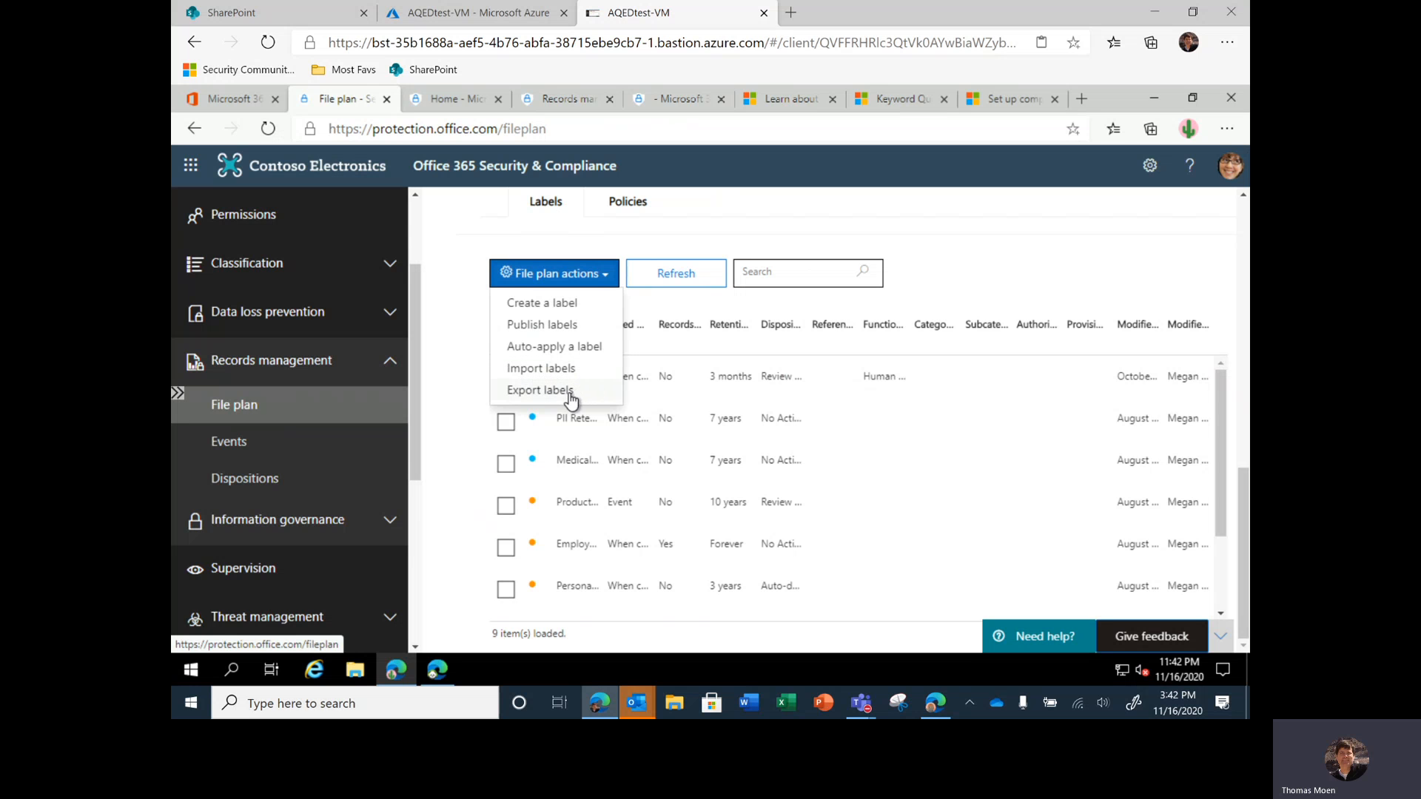
{"action": "left_click", "coordinate": [551, 369]}
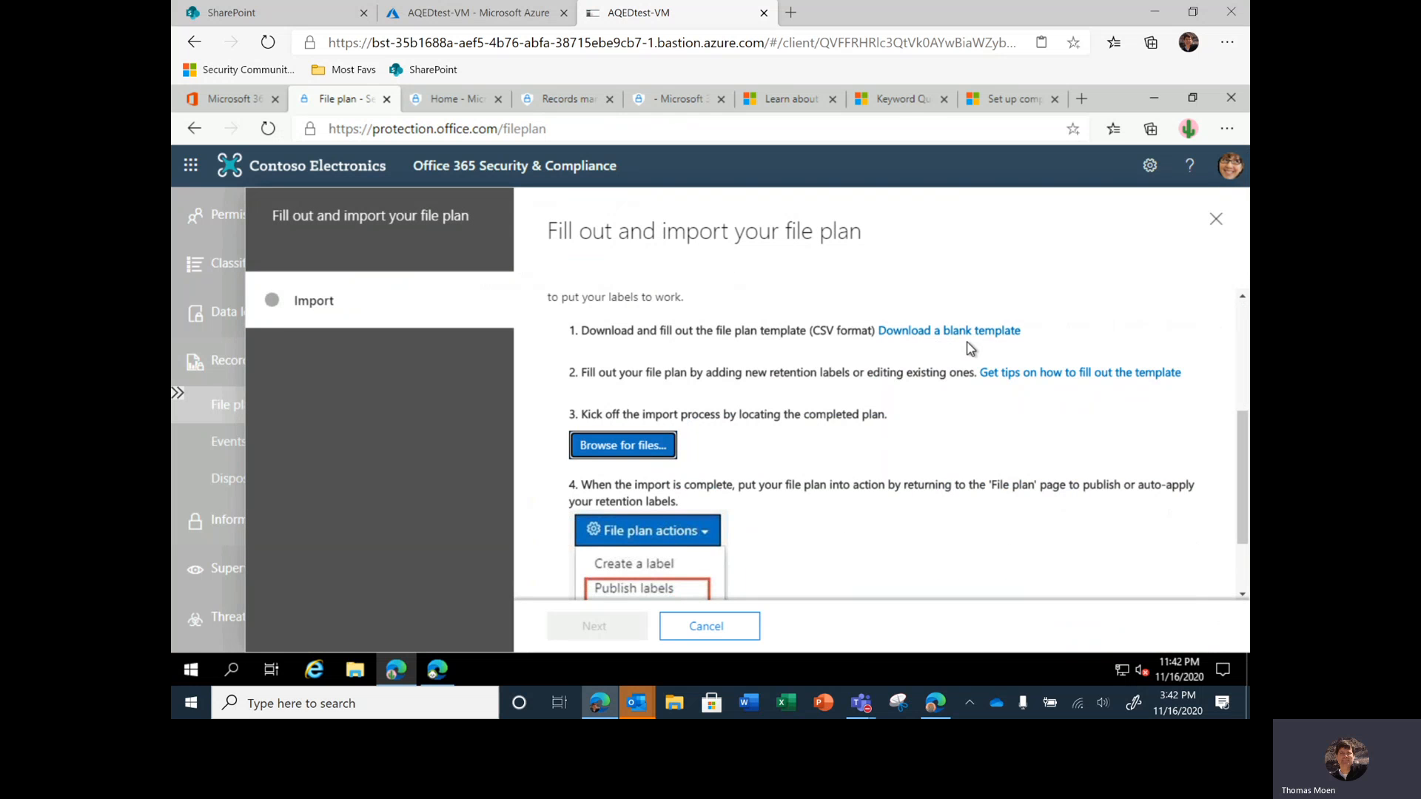
{"action": "scroll", "coordinate": [970, 347], "scroll_direction": "up", "scroll_amount": 1}
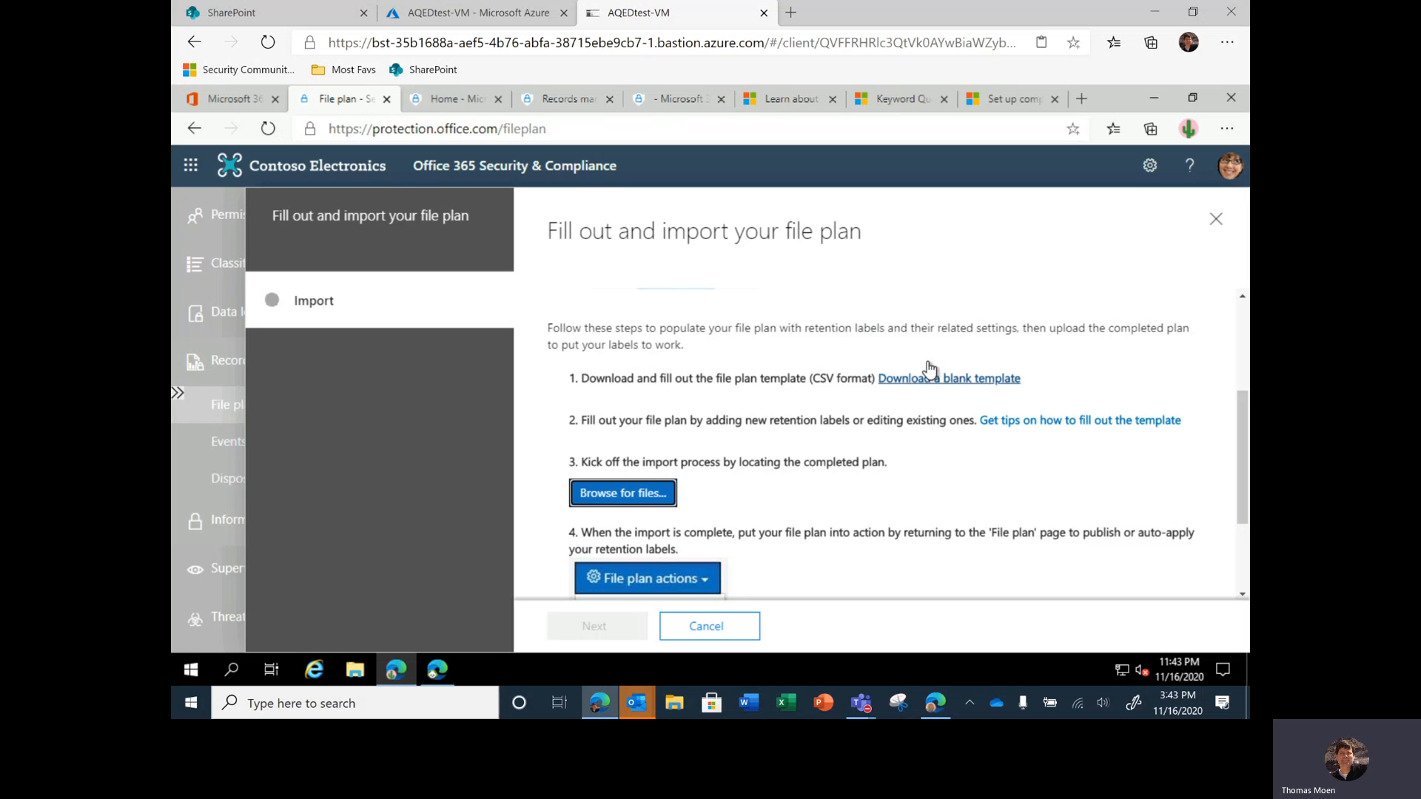
{"action": "left_click", "coordinate": [1214, 222]}
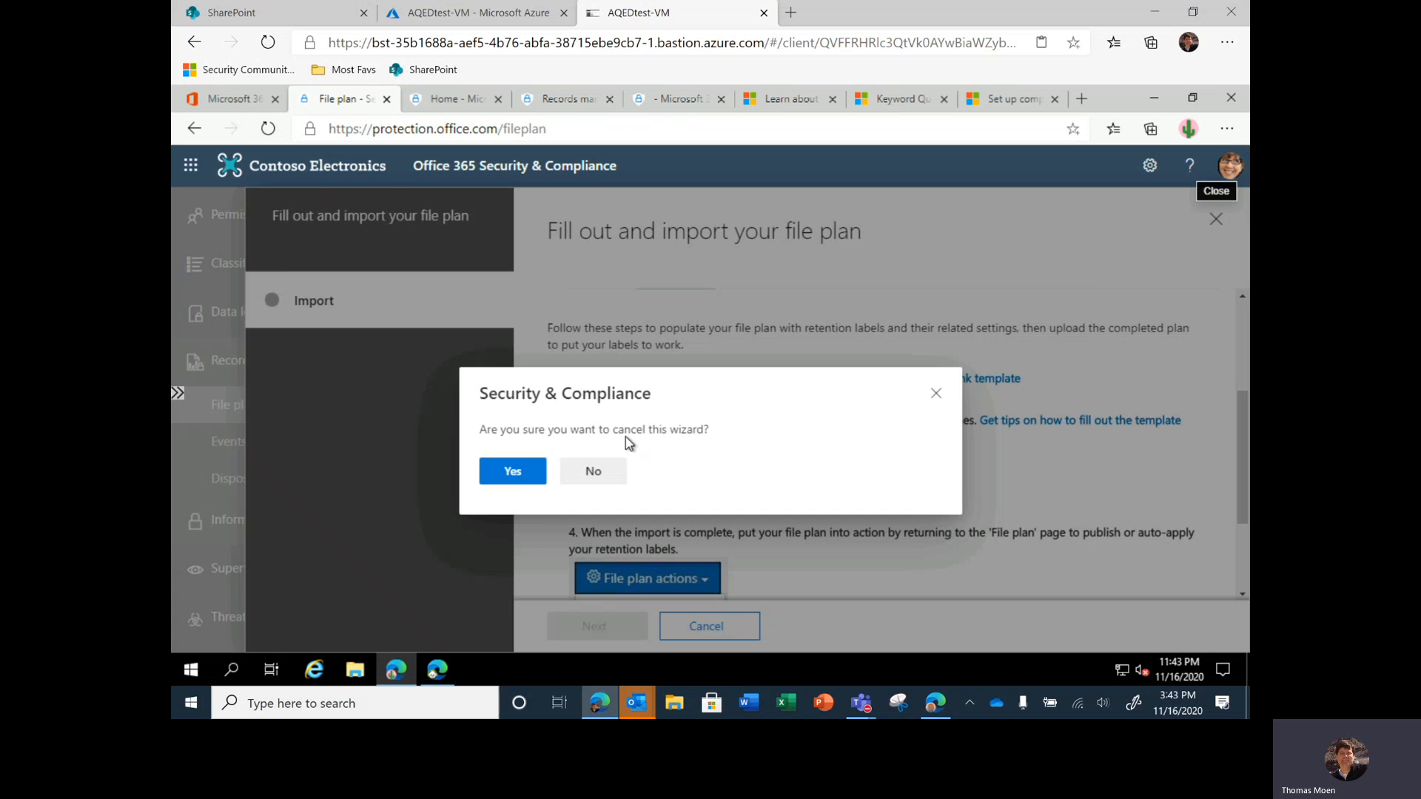
{"action": "left_click", "coordinate": [513, 479]}
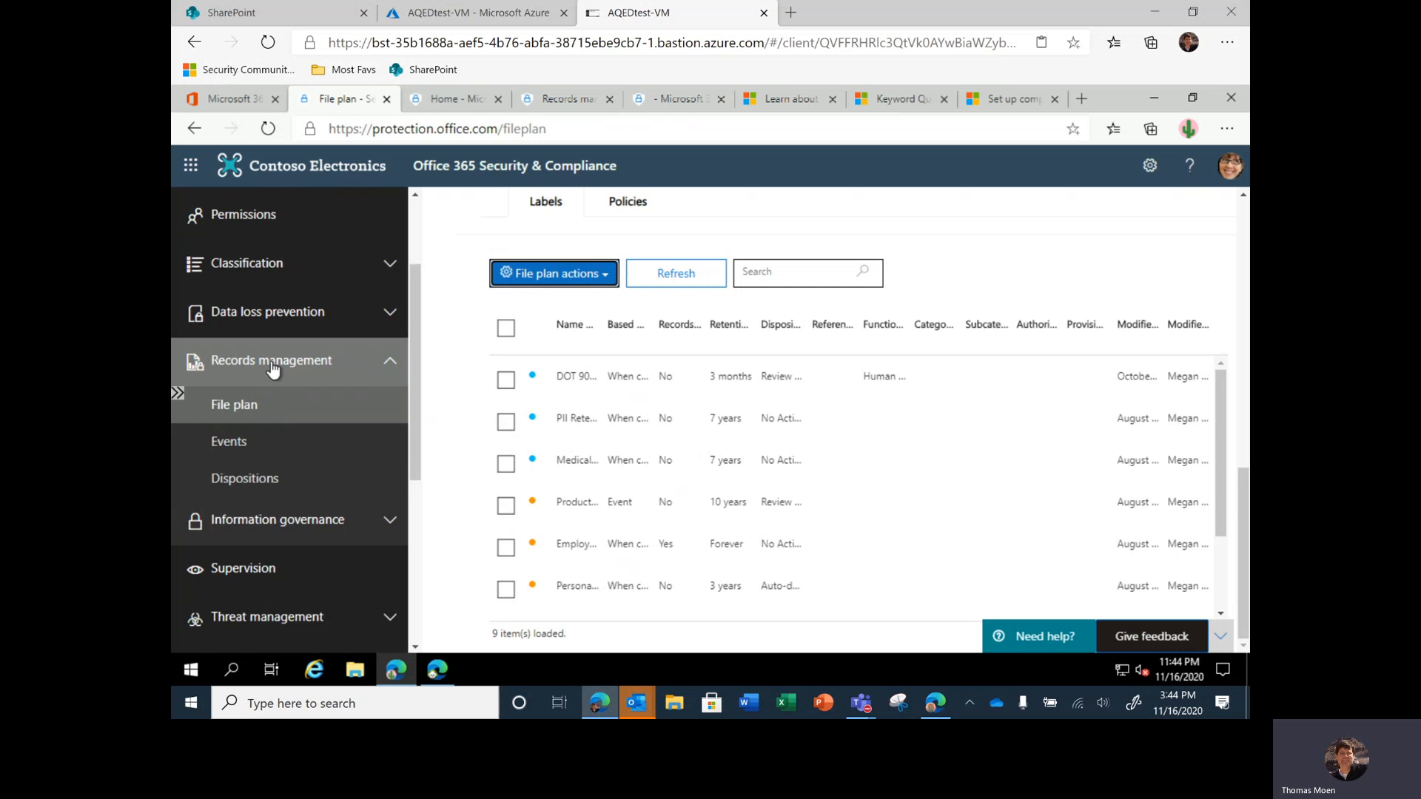
Open the Retention page under Information governance in Office 365 Security & Compliance.
{"action": "left_click", "coordinate": [311, 520]}
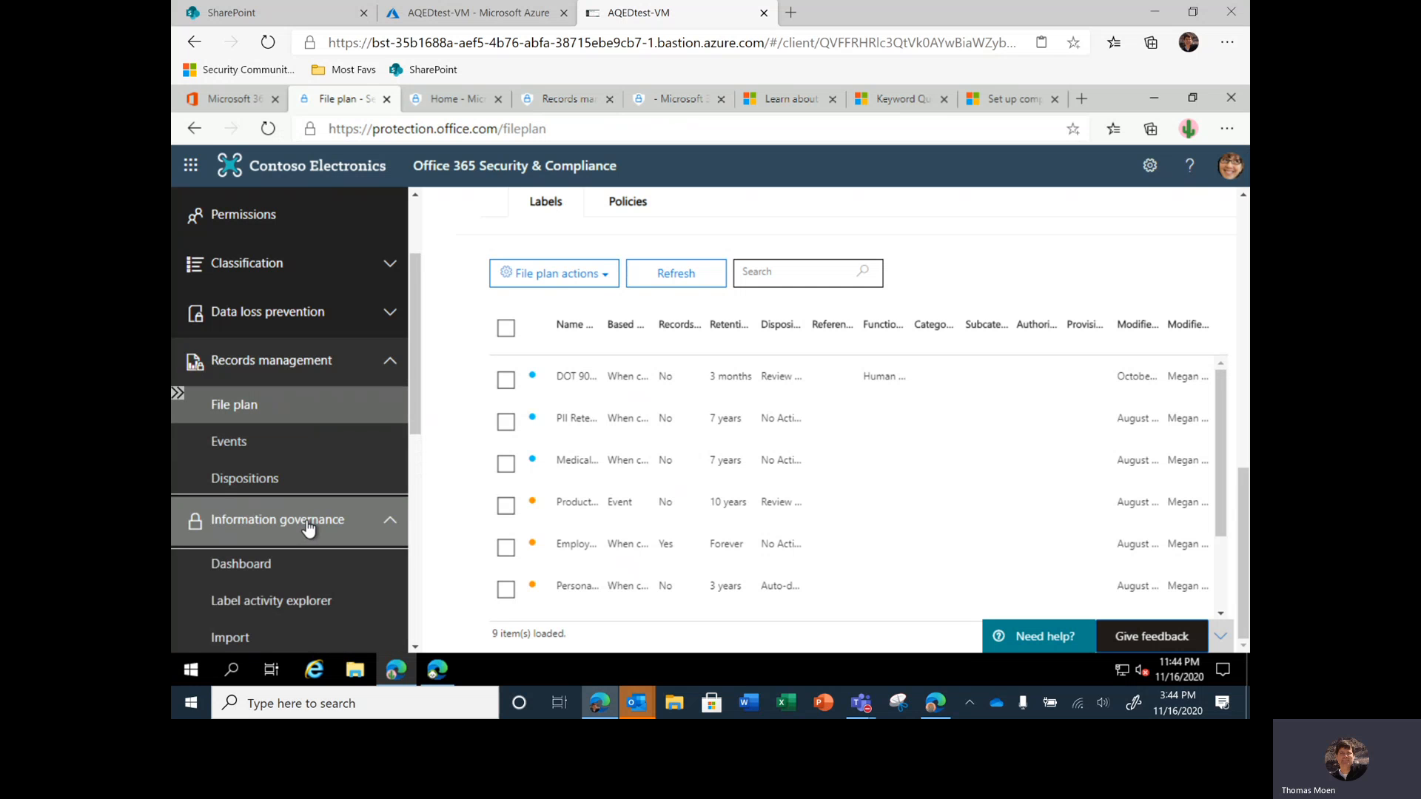
{"action": "scroll", "coordinate": [308, 524], "scroll_direction": "down", "scroll_amount": 5}
{"action": "scroll", "coordinate": [308, 527], "scroll_direction": "up", "scroll_amount": 3}
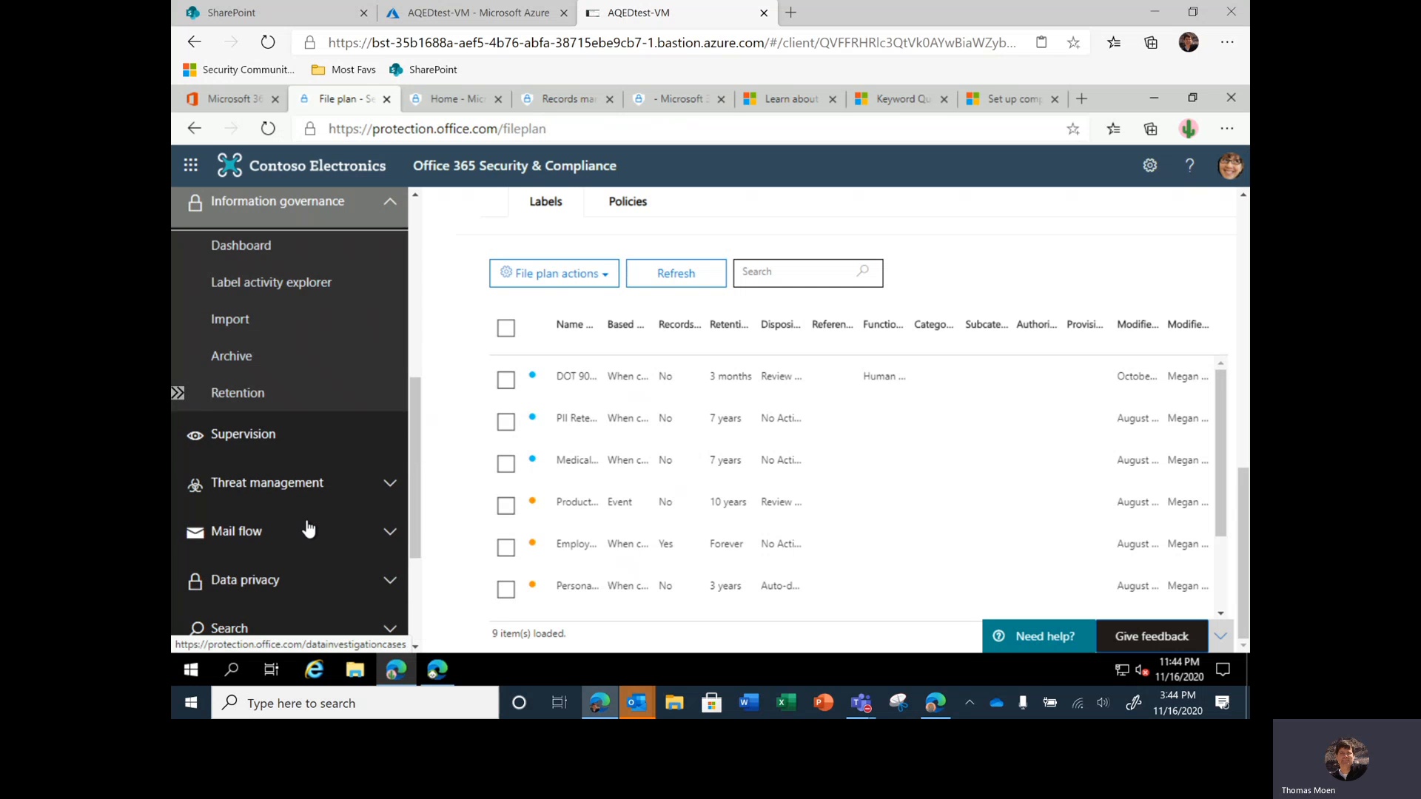
{"action": "left_click", "coordinate": [263, 396]}
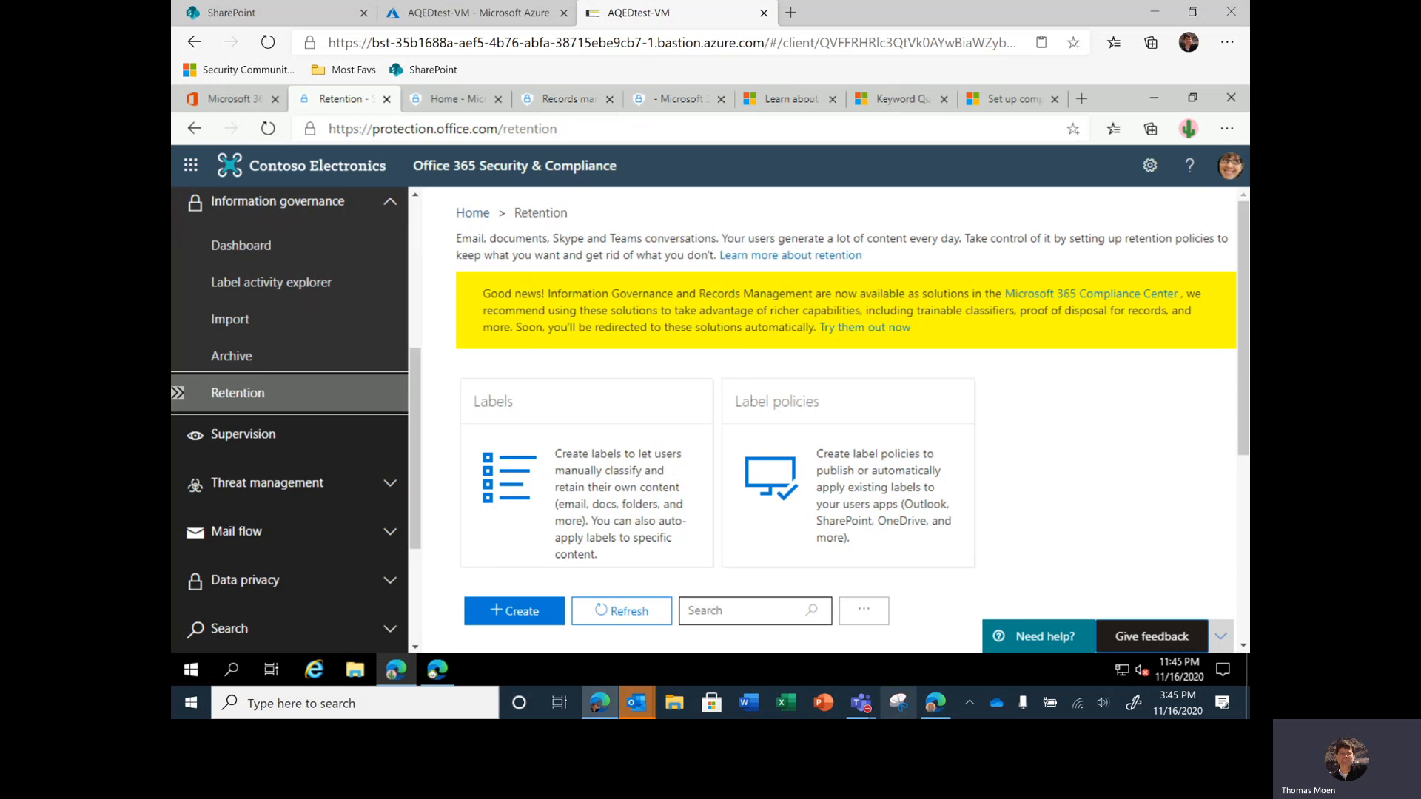
Switch to the browser window with the Microsoft 365 security center and cancel its navigation pane customization.
{"action": "left_click", "coordinate": [940, 704]}
{"action": "left_click", "coordinate": [1188, 43]}
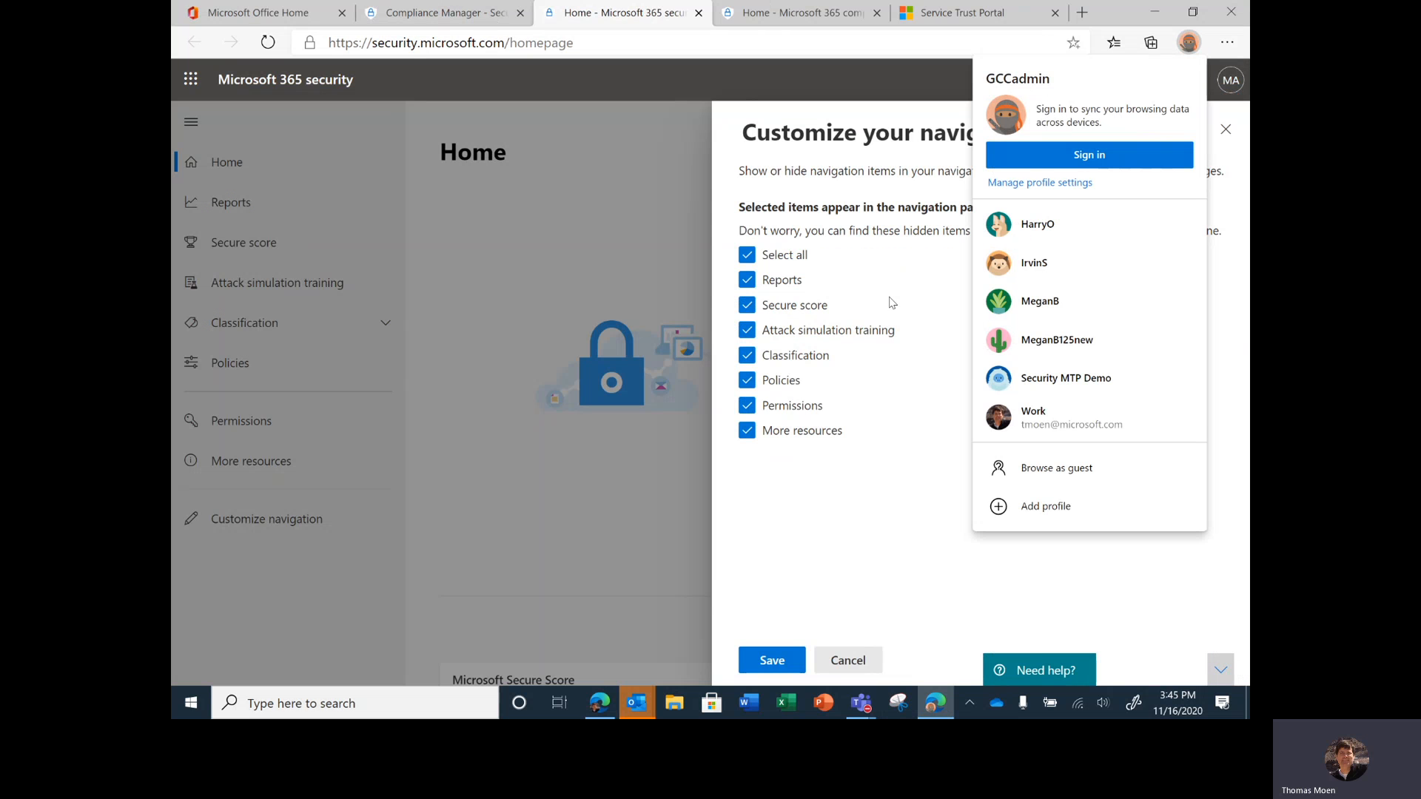
{"action": "left_click", "coordinate": [864, 486]}
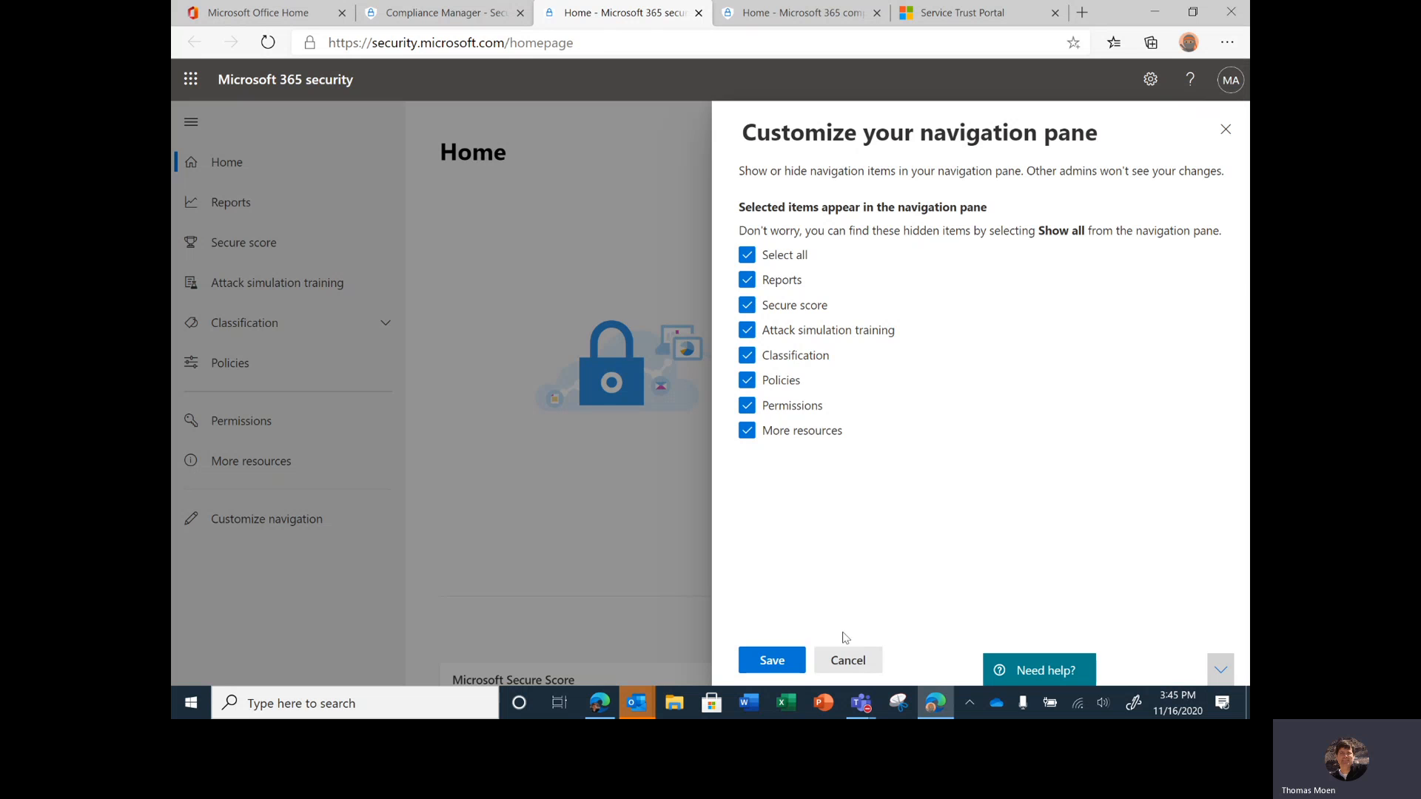
{"action": "left_click", "coordinate": [849, 661]}
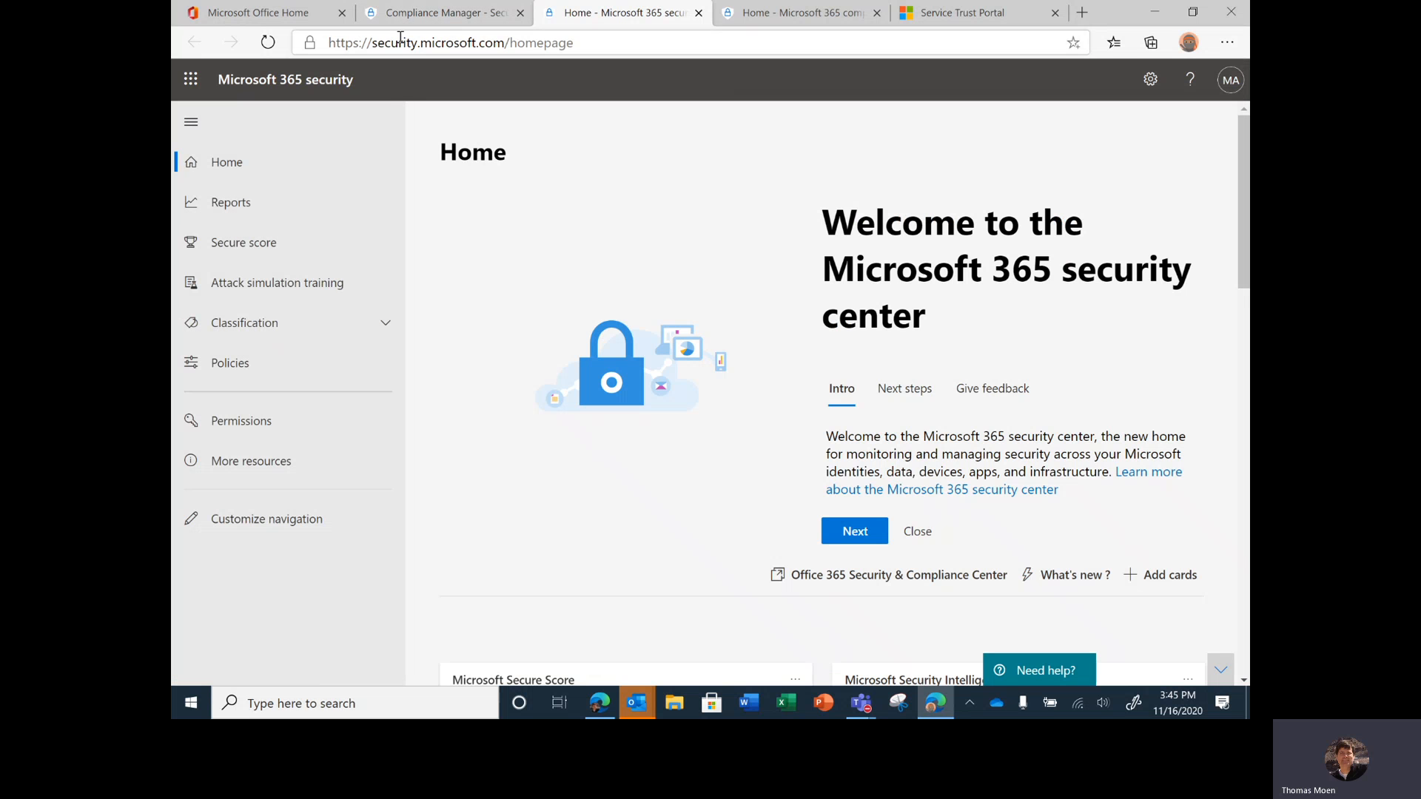
View the Office 365 Security & Compliance and Microsoft 365 security portals, and bring up the Microsoft 365 compliance center.
{"action": "left_click", "coordinate": [446, 14]}
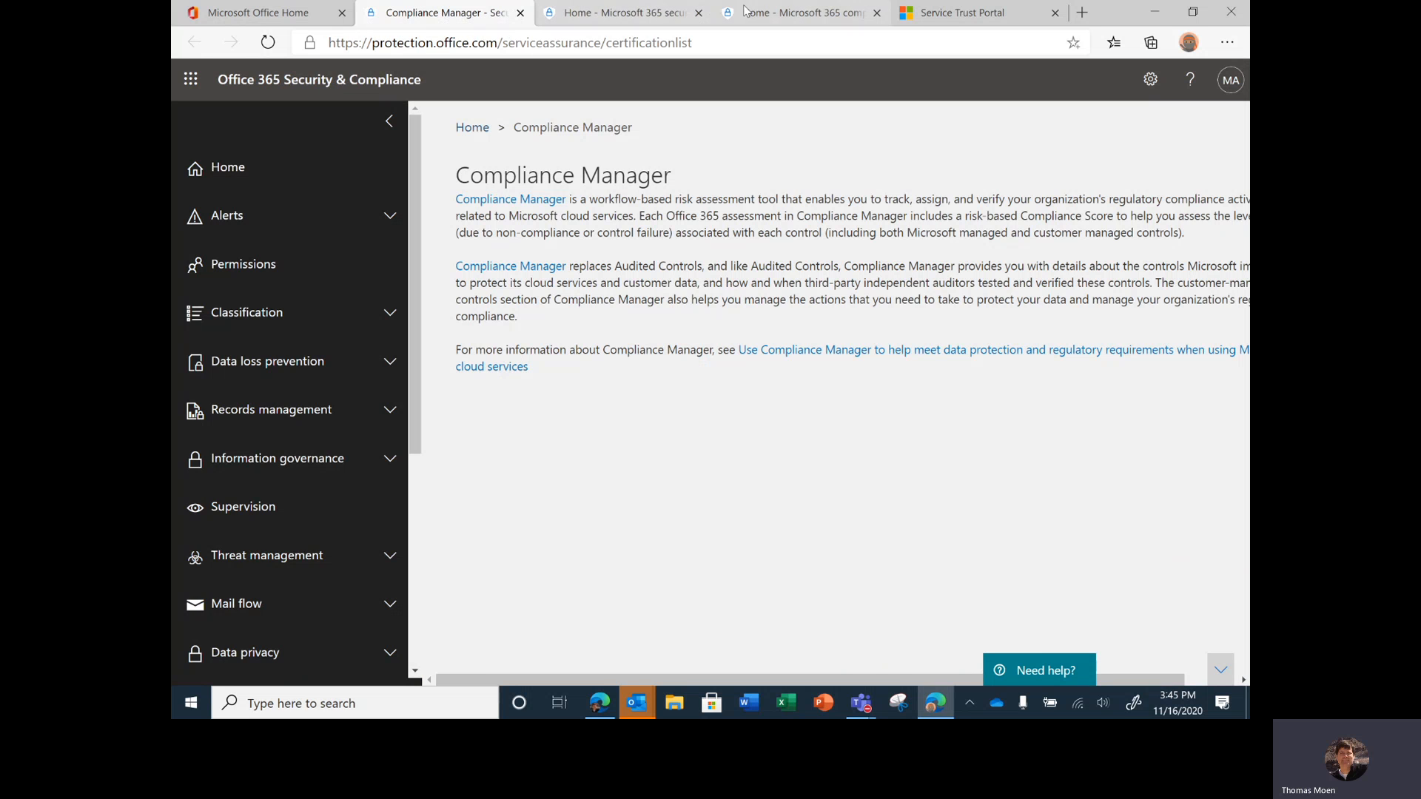
{"action": "left_click", "coordinate": [622, 12]}
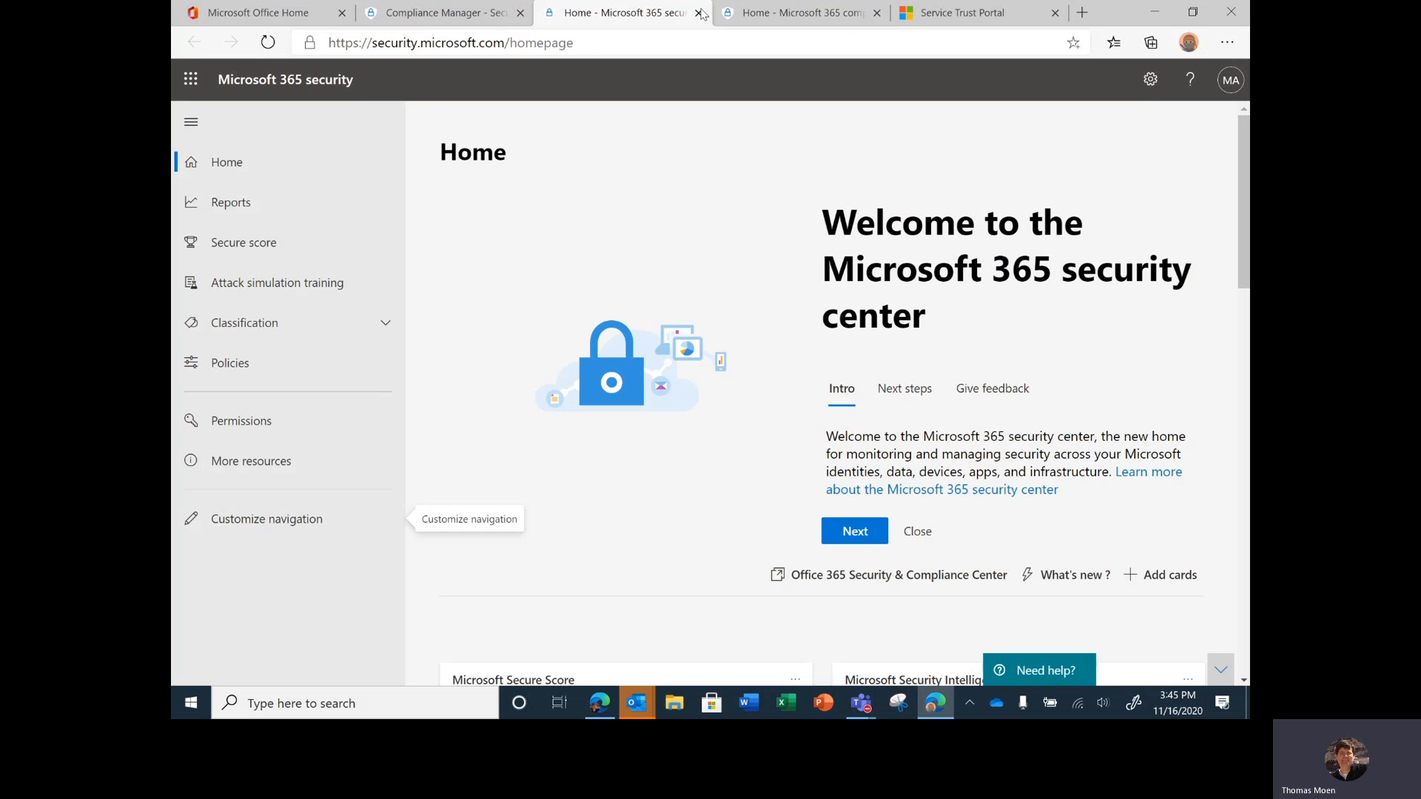
{"action": "left_click", "coordinate": [784, 9]}
{"action": "left_click", "coordinate": [512, 430]}
Visit the Records management solution in the compliance center and open Information governance.
{"action": "scroll", "coordinate": [297, 534], "scroll_direction": "down", "scroll_amount": 3}
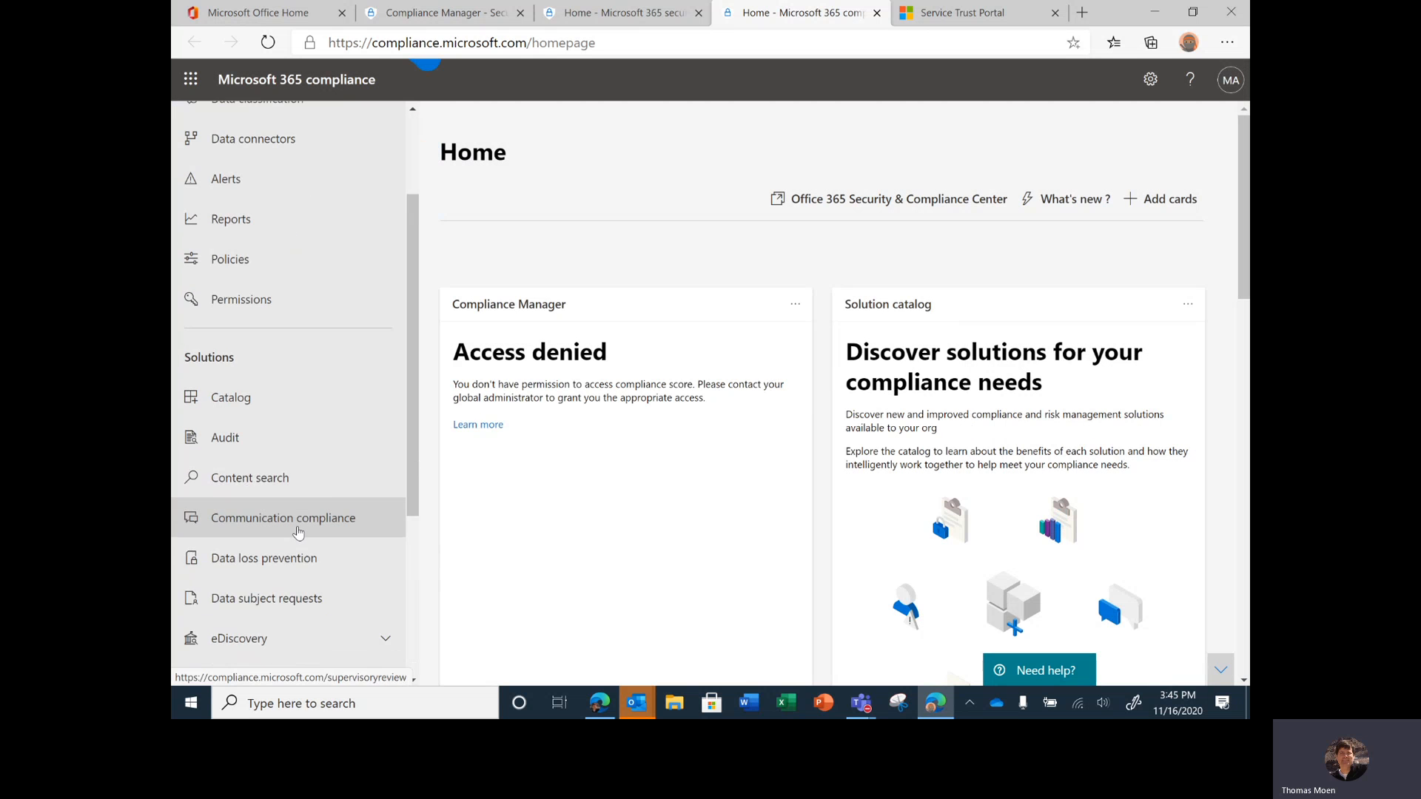
{"action": "scroll", "coordinate": [299, 532], "scroll_direction": "down", "scroll_amount": 3}
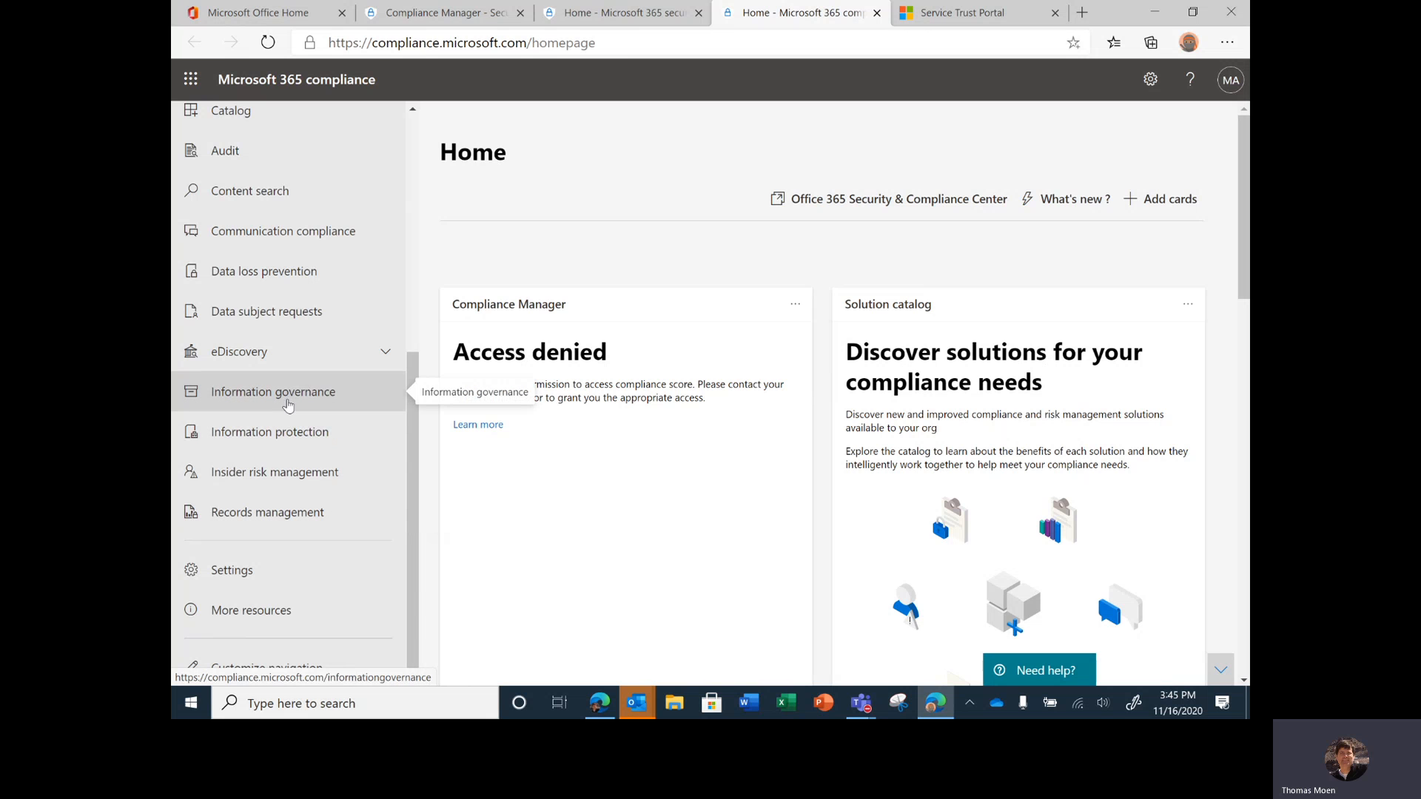
{"action": "left_click", "coordinate": [307, 521]}
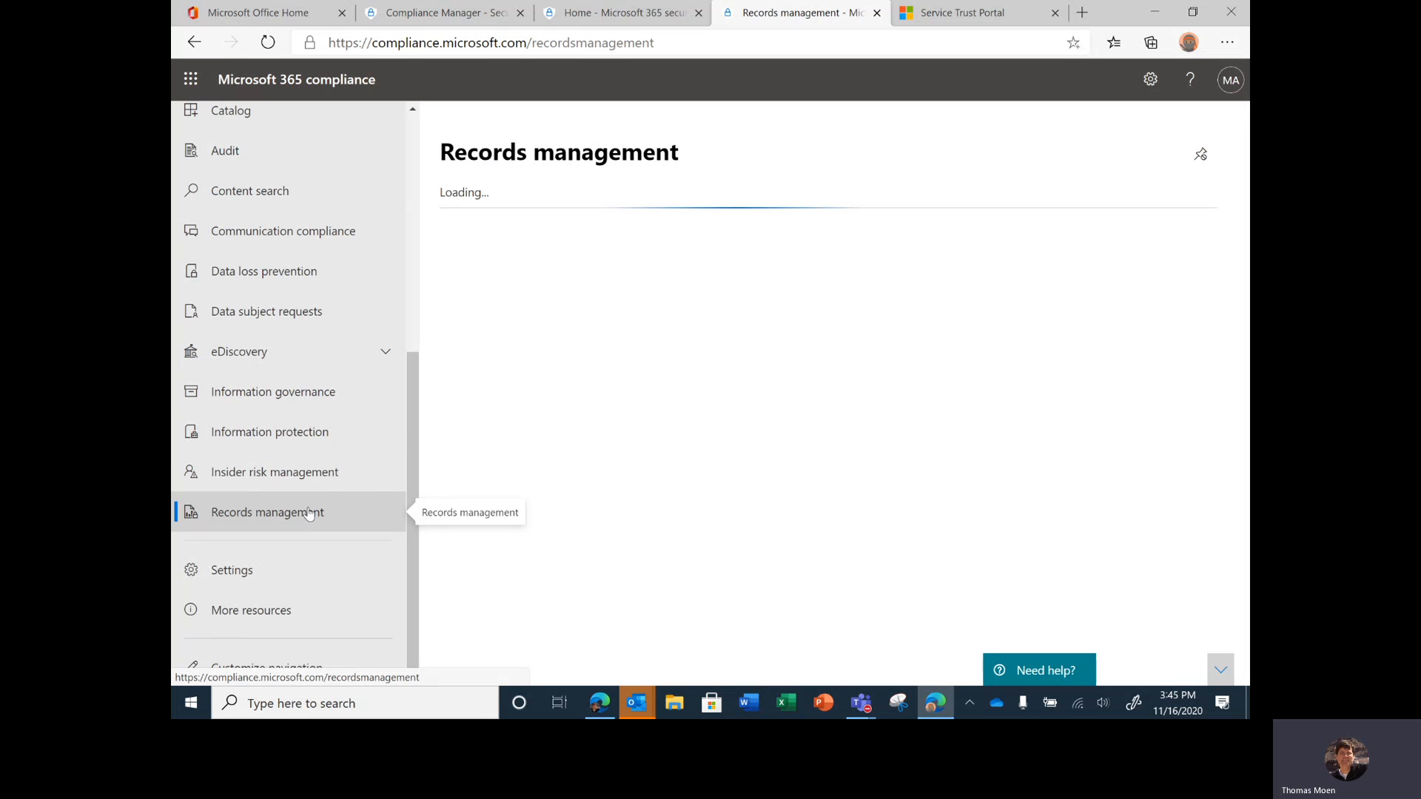
{"action": "left_click", "coordinate": [299, 400]}
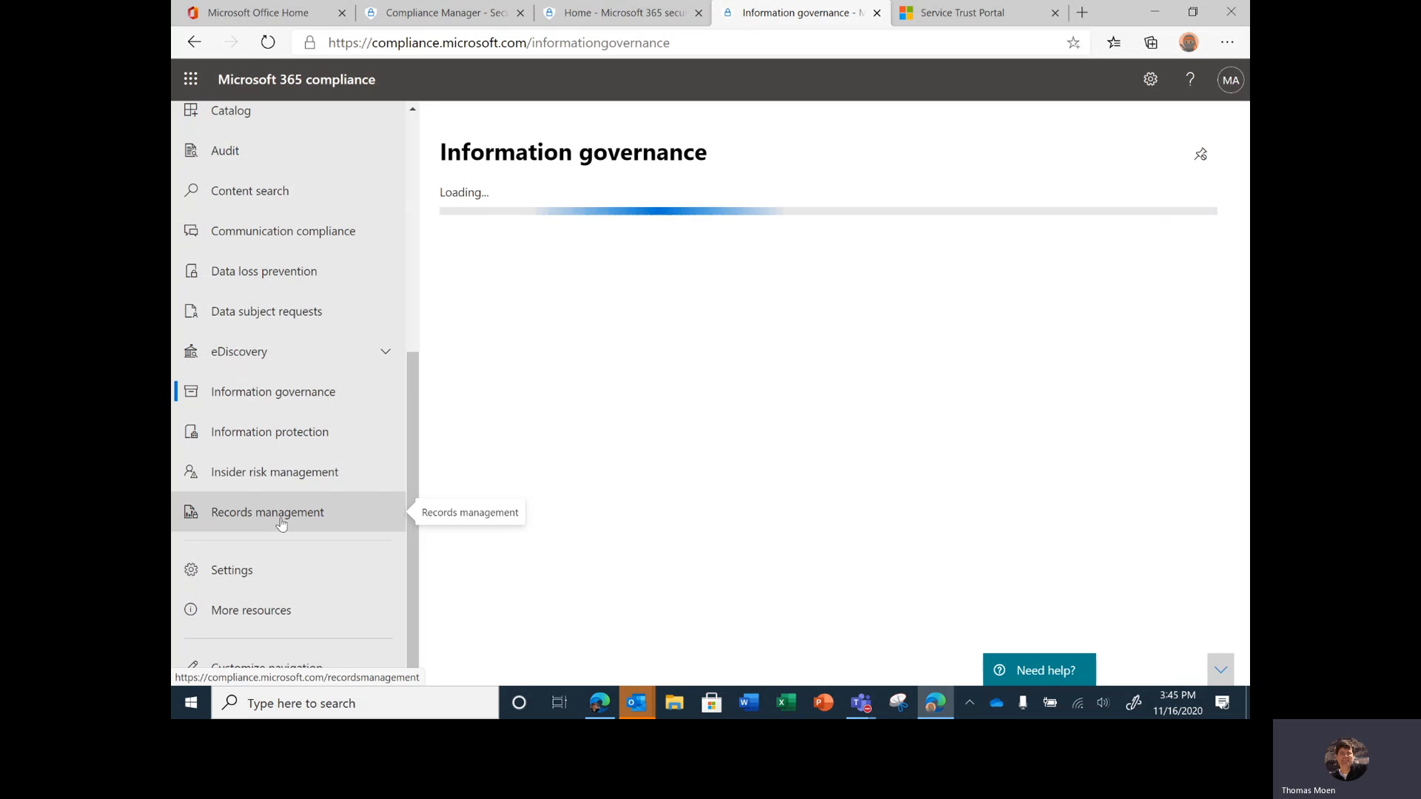
Open the compliance center's navigation pane customization and dismiss the selected calendar reminder.
{"action": "scroll", "coordinate": [250, 262], "scroll_direction": "up", "scroll_amount": 3}
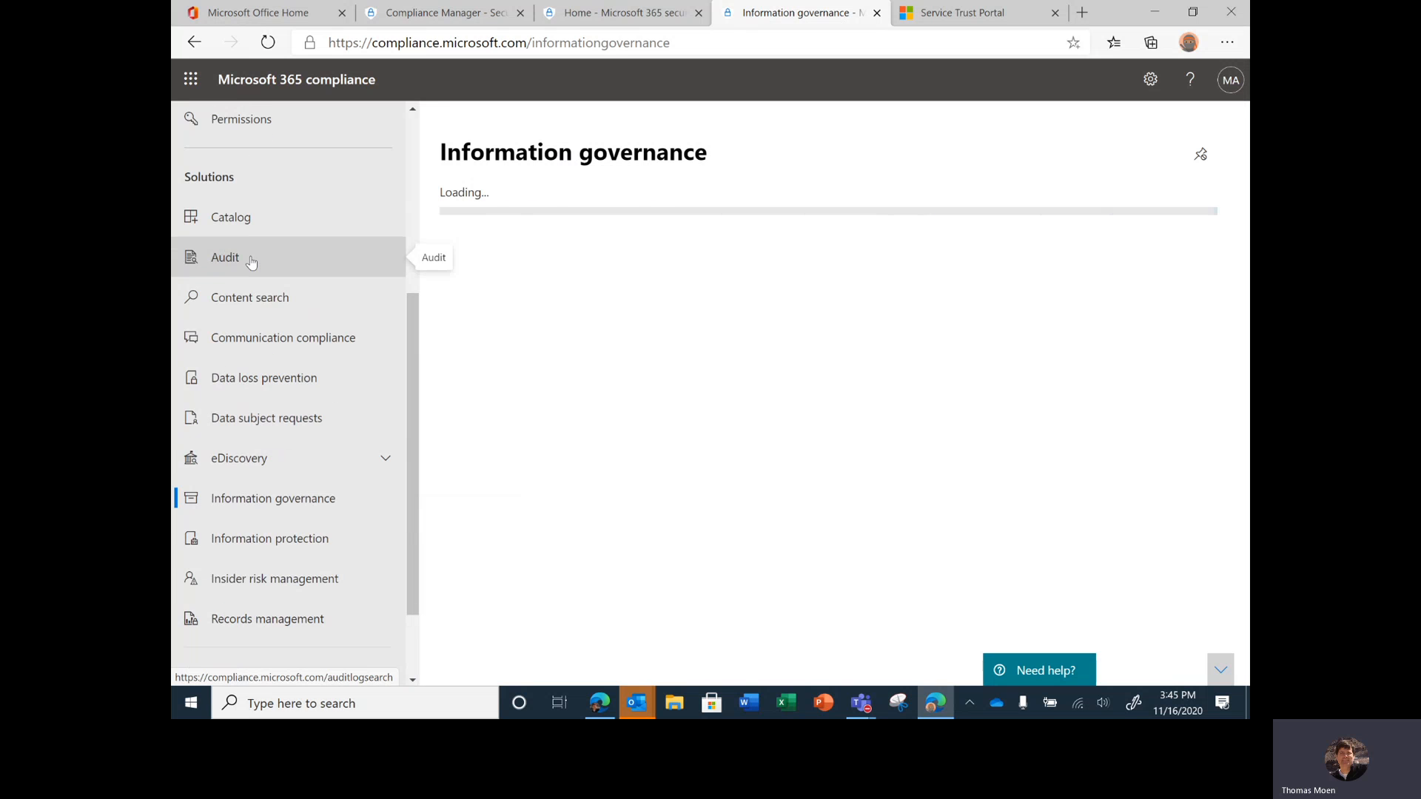
{"action": "scroll", "coordinate": [250, 262], "scroll_direction": "up", "scroll_amount": 2}
{"action": "scroll", "coordinate": [251, 262], "scroll_direction": "down", "scroll_amount": 5}
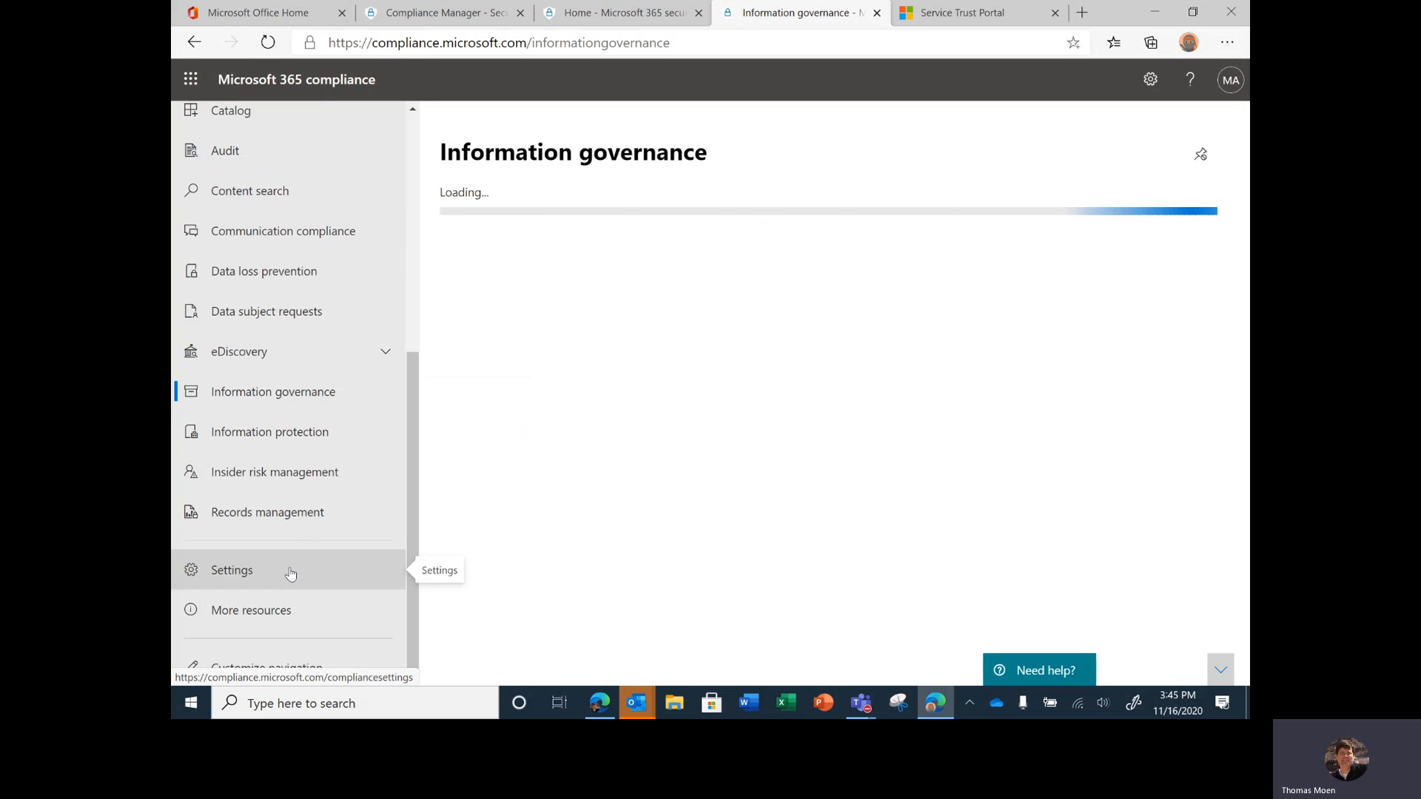
{"action": "left_click", "coordinate": [260, 670]}
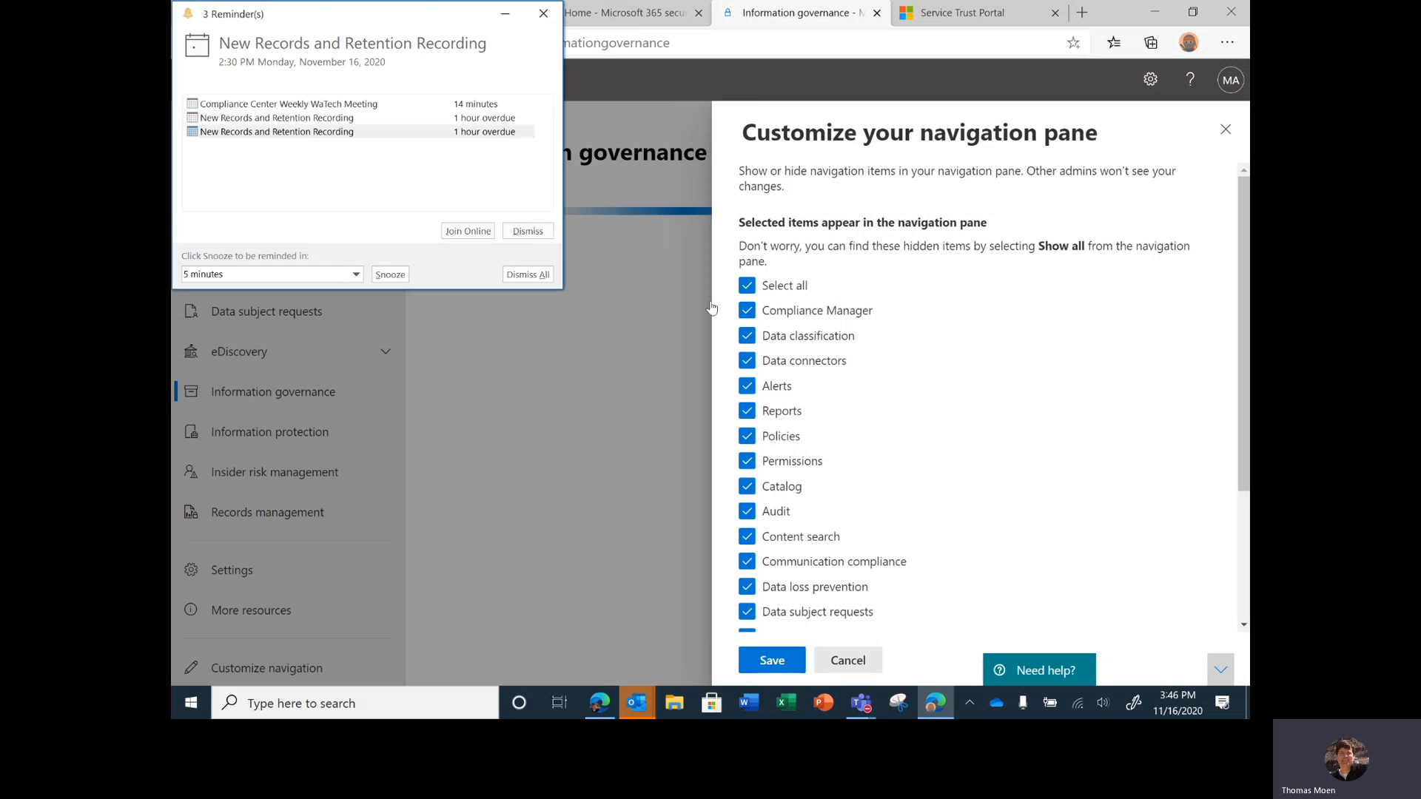
{"action": "left_click", "coordinate": [526, 233]}
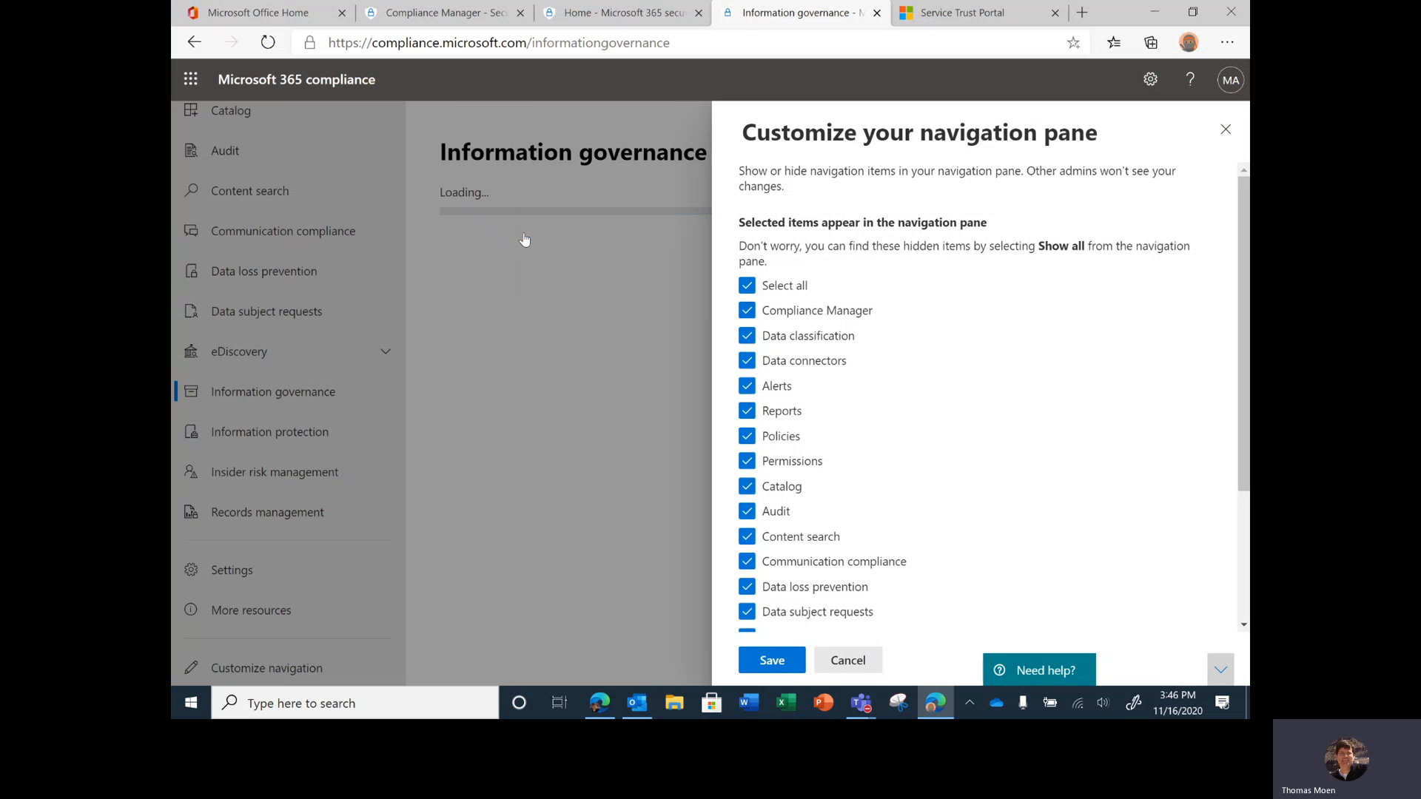
Limit the selectable navigation pane items to Information governance and Records management, and save the customization.
{"action": "left_click", "coordinate": [747, 287]}
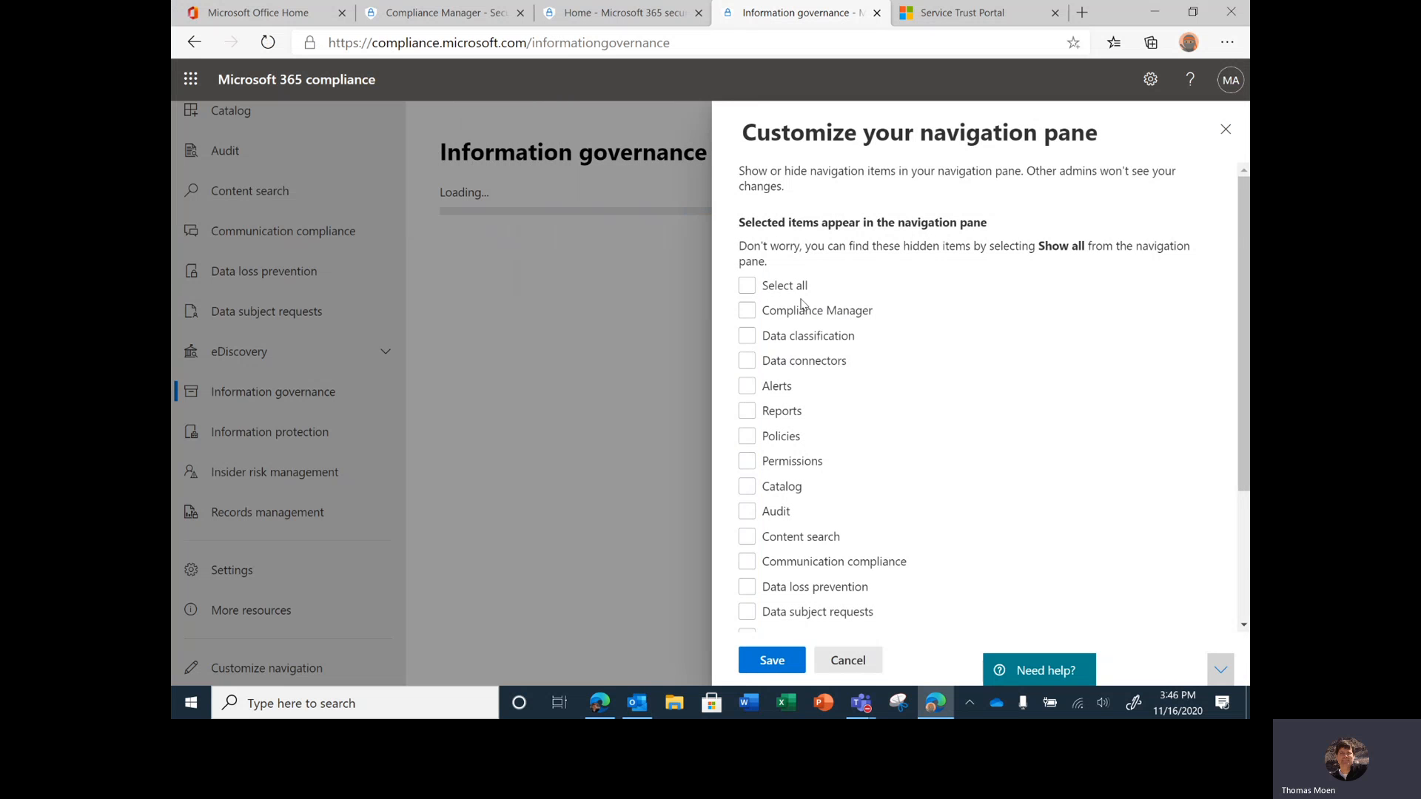
{"action": "scroll", "coordinate": [811, 413], "scroll_direction": "down", "scroll_amount": 2}
{"action": "scroll", "coordinate": [812, 413], "scroll_direction": "down", "scroll_amount": 1}
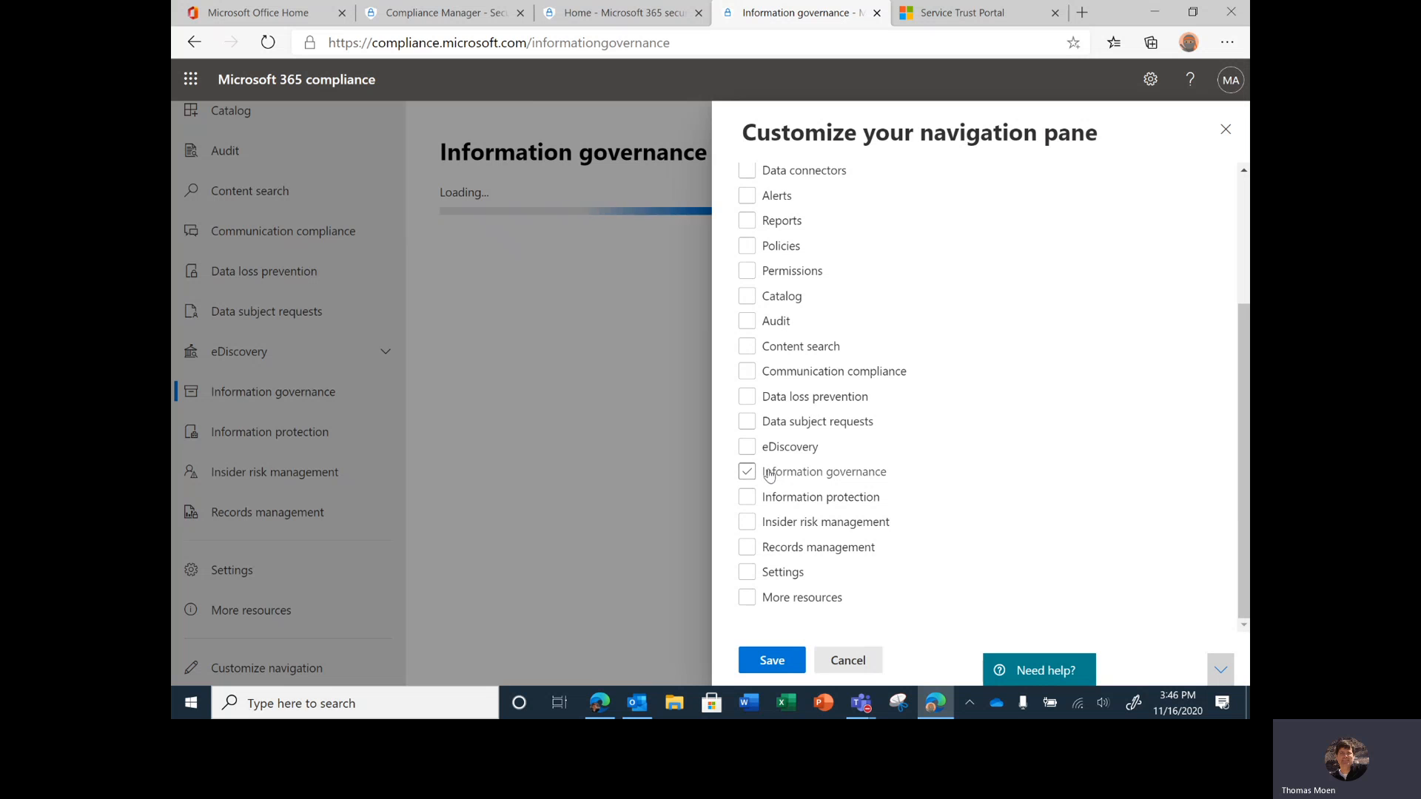
{"action": "left_click", "coordinate": [746, 472]}
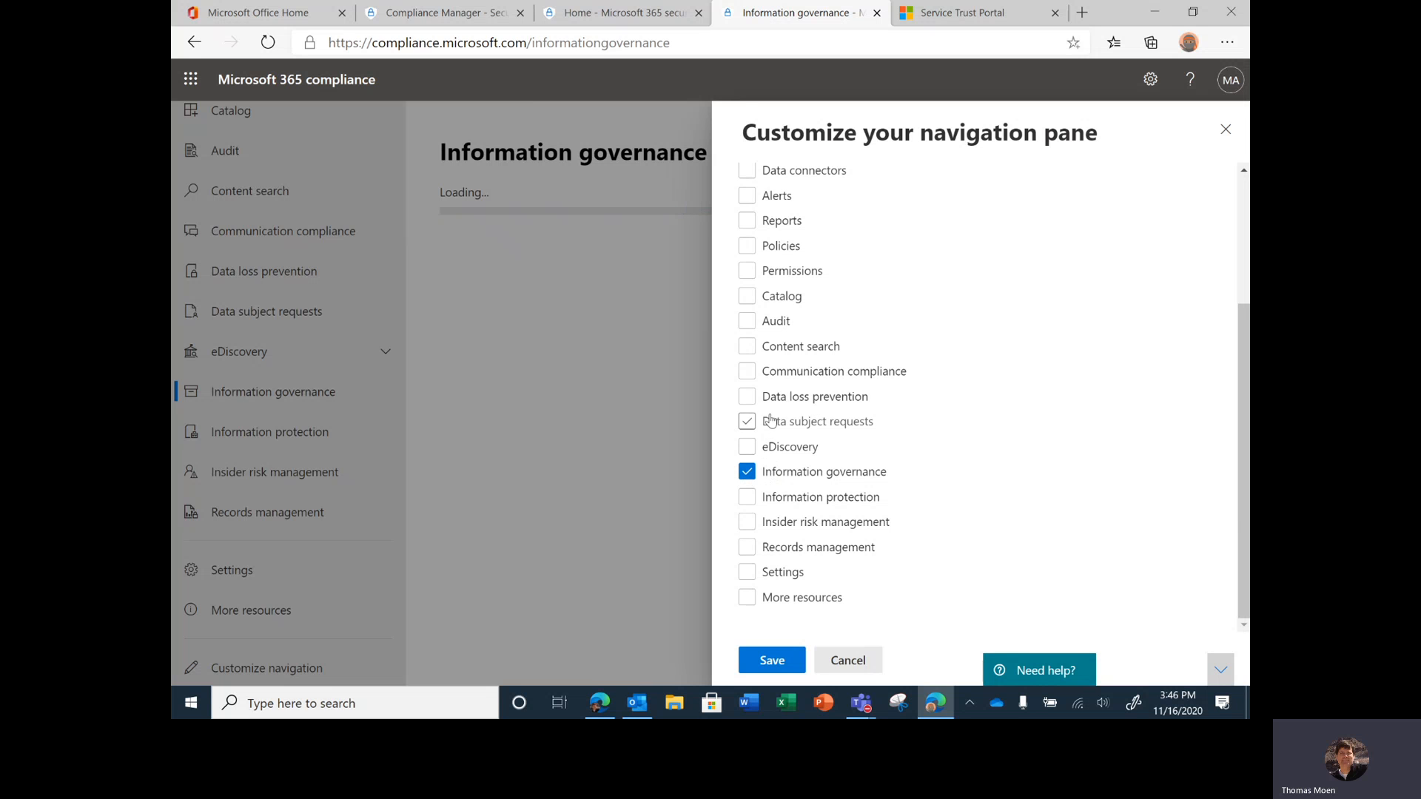
{"action": "left_click", "coordinate": [747, 548]}
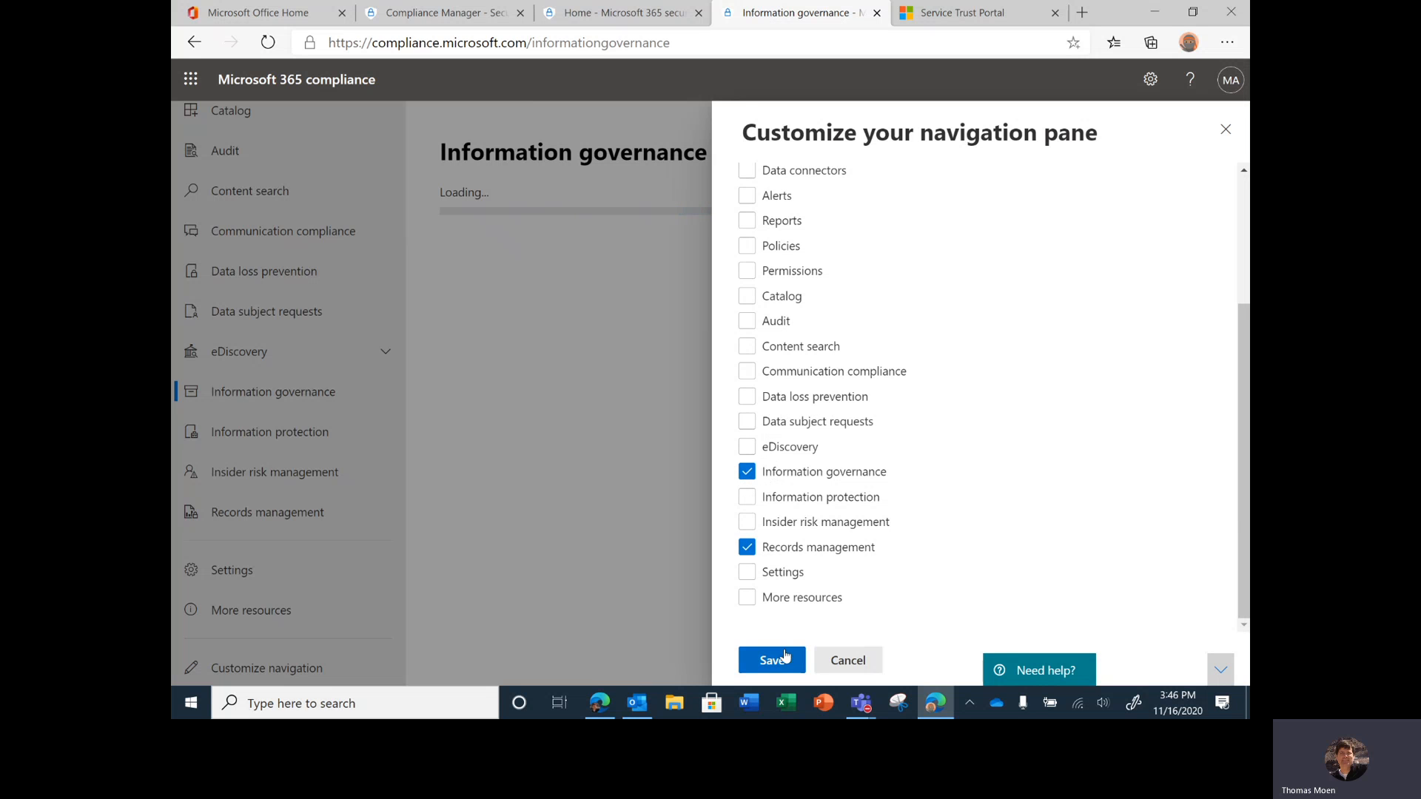
{"action": "left_click", "coordinate": [770, 660]}
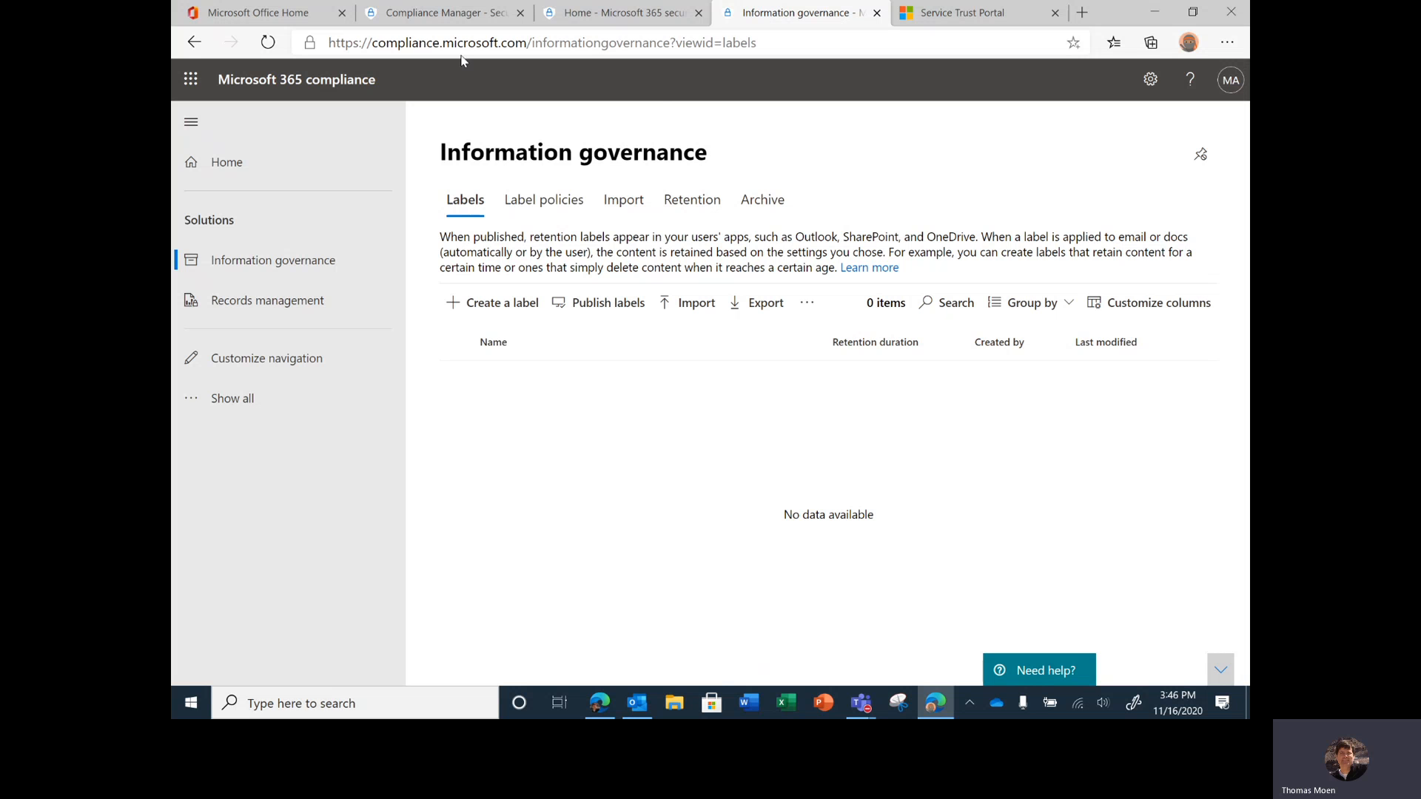
Return to Office 365 Security & Compliance and expand the Records management, Information governance and Classification sections in its navigation.
{"action": "left_click", "coordinate": [435, 15]}
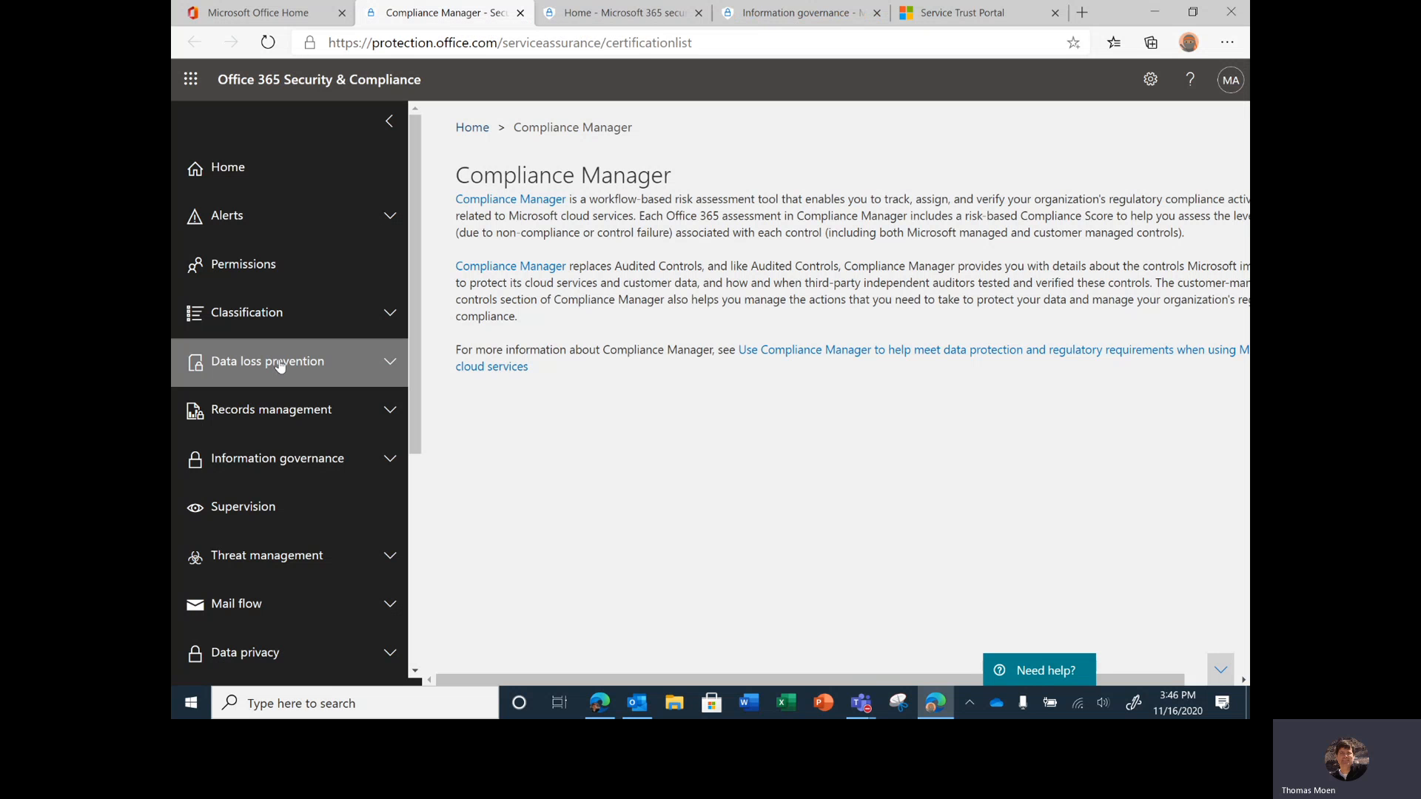
{"action": "left_click", "coordinate": [287, 412]}
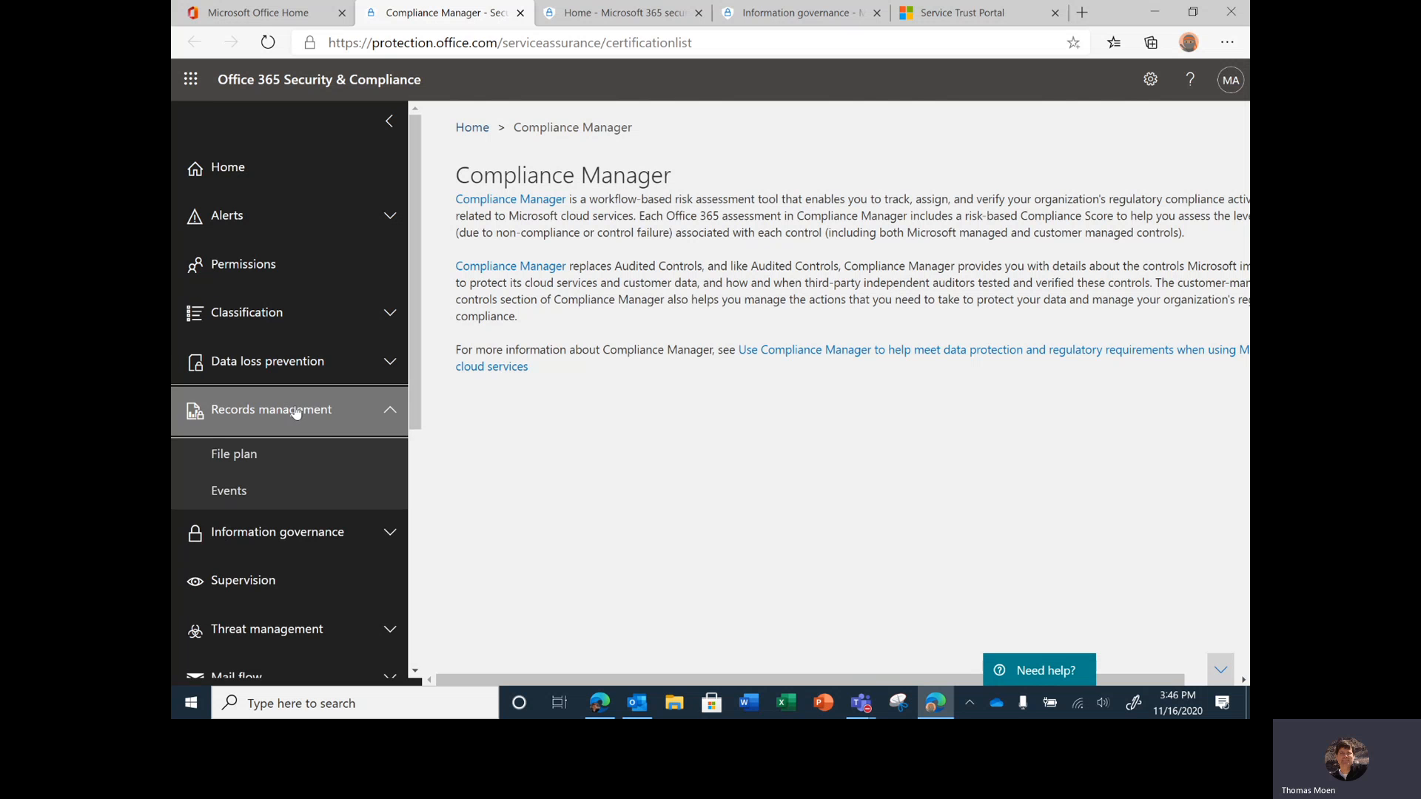
{"action": "left_click", "coordinate": [286, 532]}
{"action": "scroll", "coordinate": [286, 533], "scroll_direction": "down", "scroll_amount": 2}
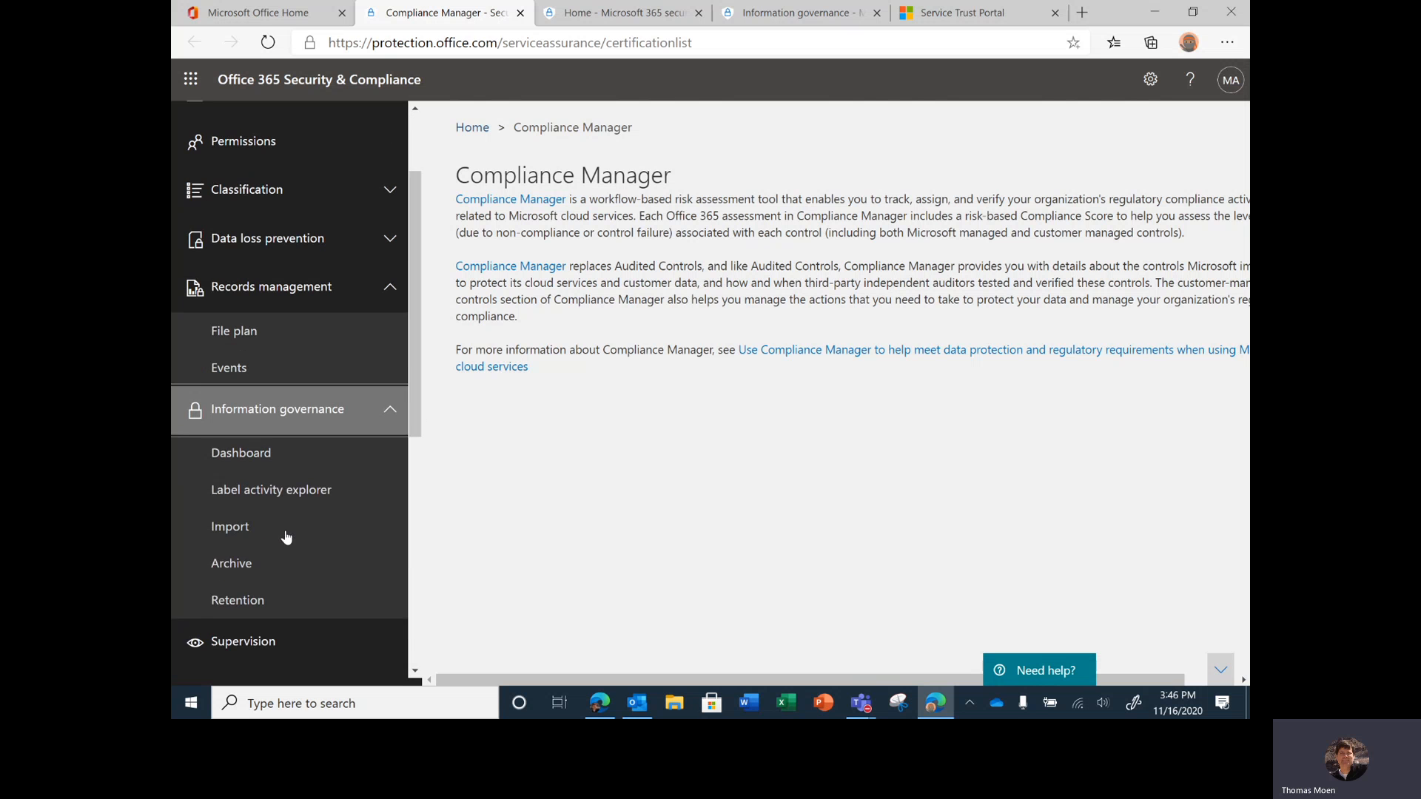
{"action": "left_click", "coordinate": [310, 212]}
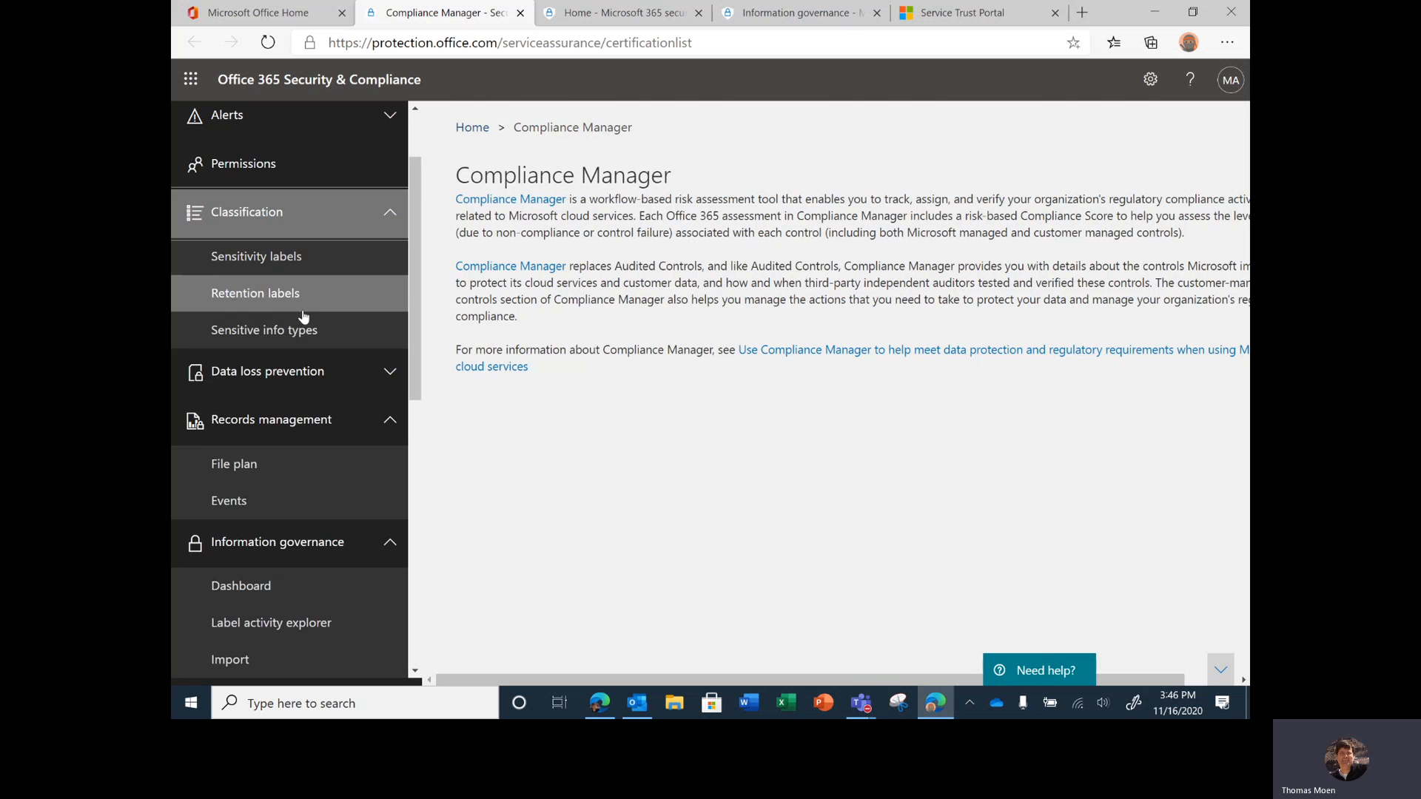
Open the Retention page under Information governance and compare its web address with that of the compliance center's Information governance page.
{"action": "scroll", "coordinate": [303, 319], "scroll_direction": "down", "scroll_amount": 2}
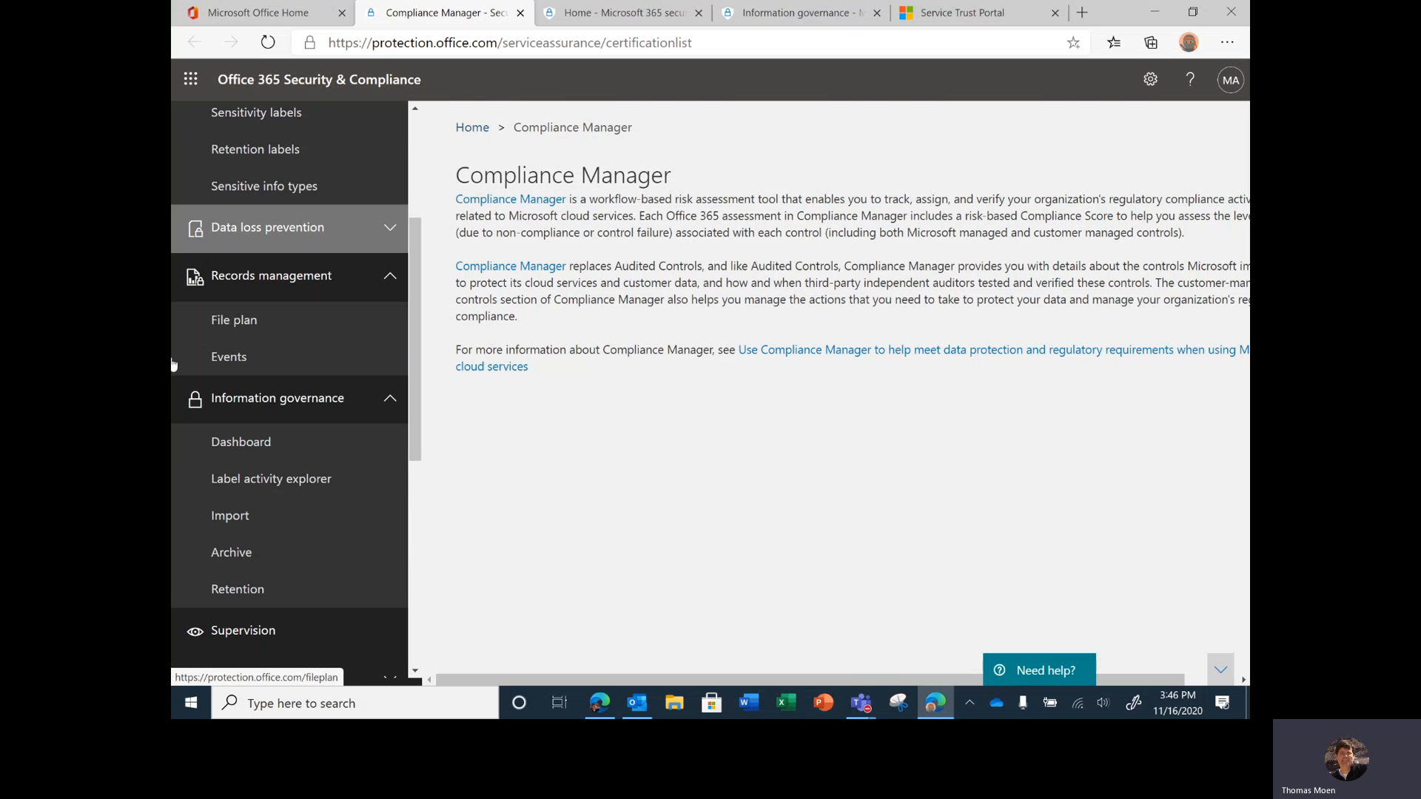
{"action": "left_click", "coordinate": [287, 591]}
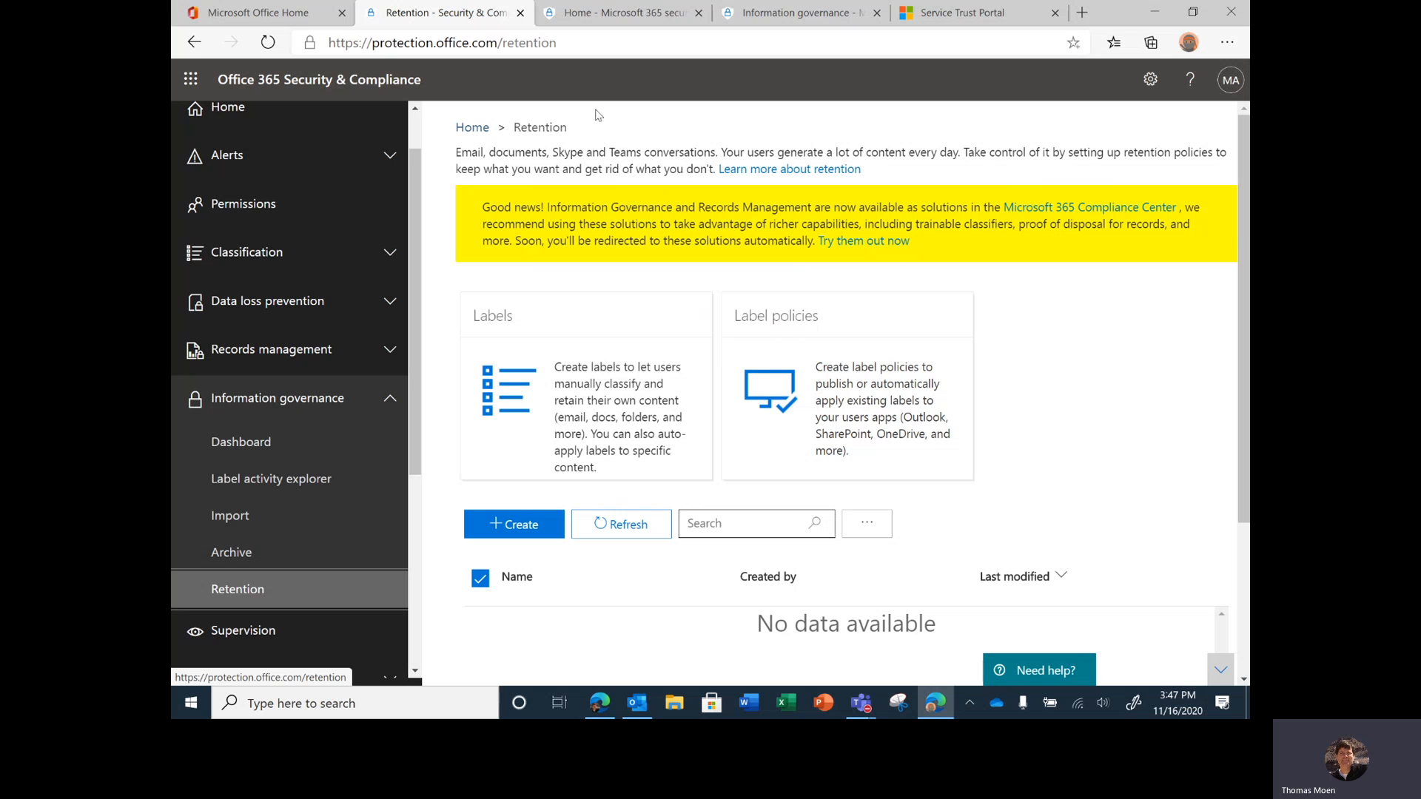
{"action": "left_click_drag", "start_coordinate": [372, 46], "coordinate": [572, 42]}
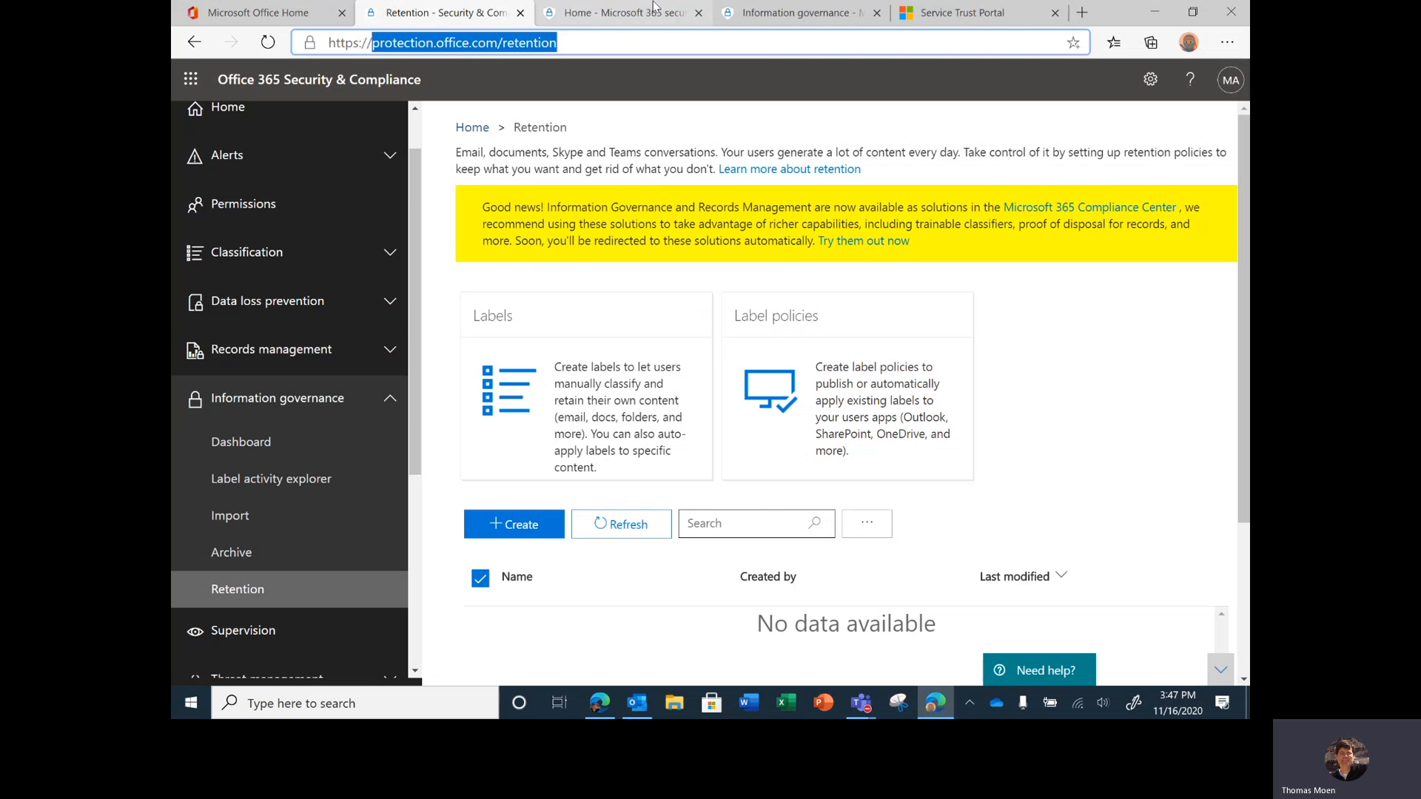
{"action": "left_click", "coordinate": [779, 14]}
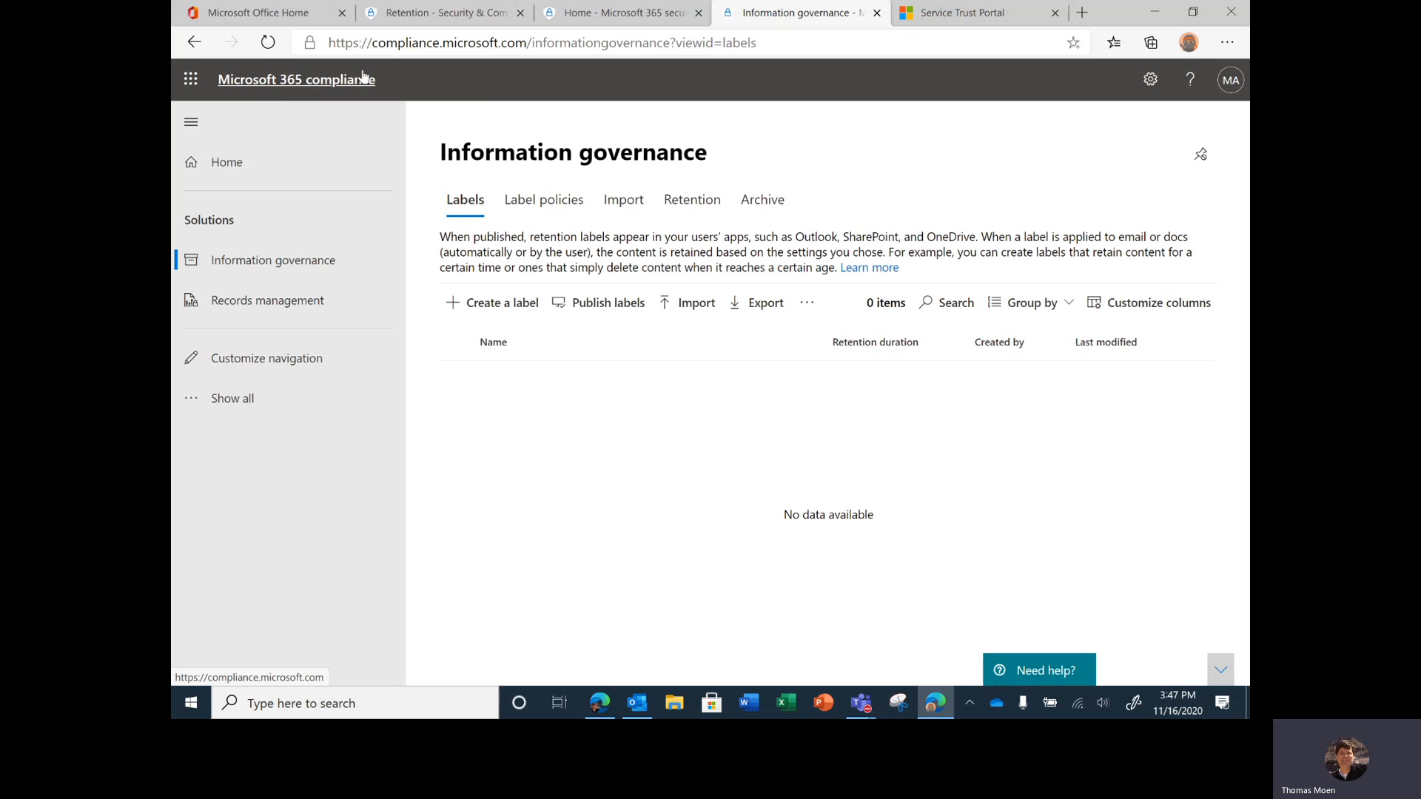
{"action": "left_click_drag", "start_coordinate": [373, 43], "coordinate": [544, 45]}
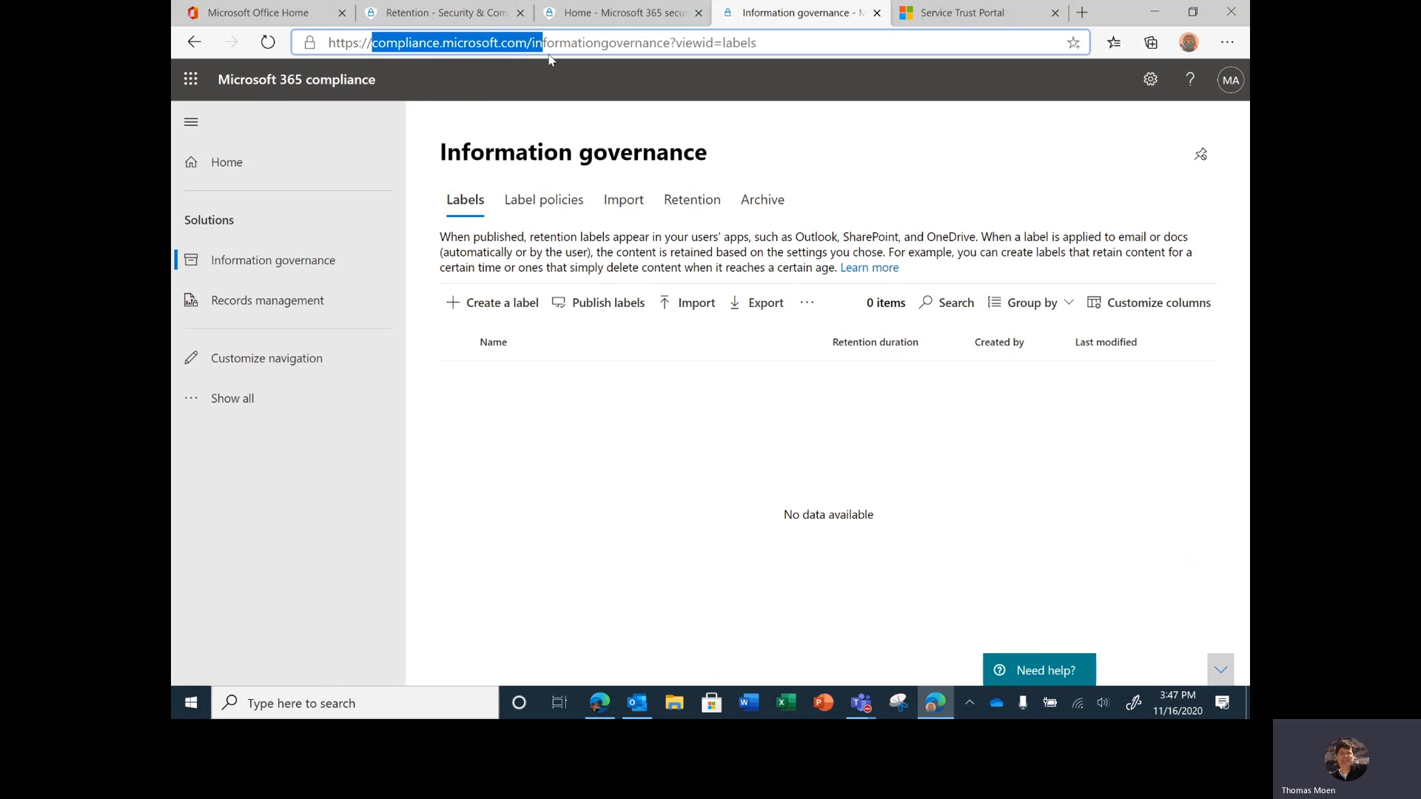
{"action": "left_click", "coordinate": [476, 15]}
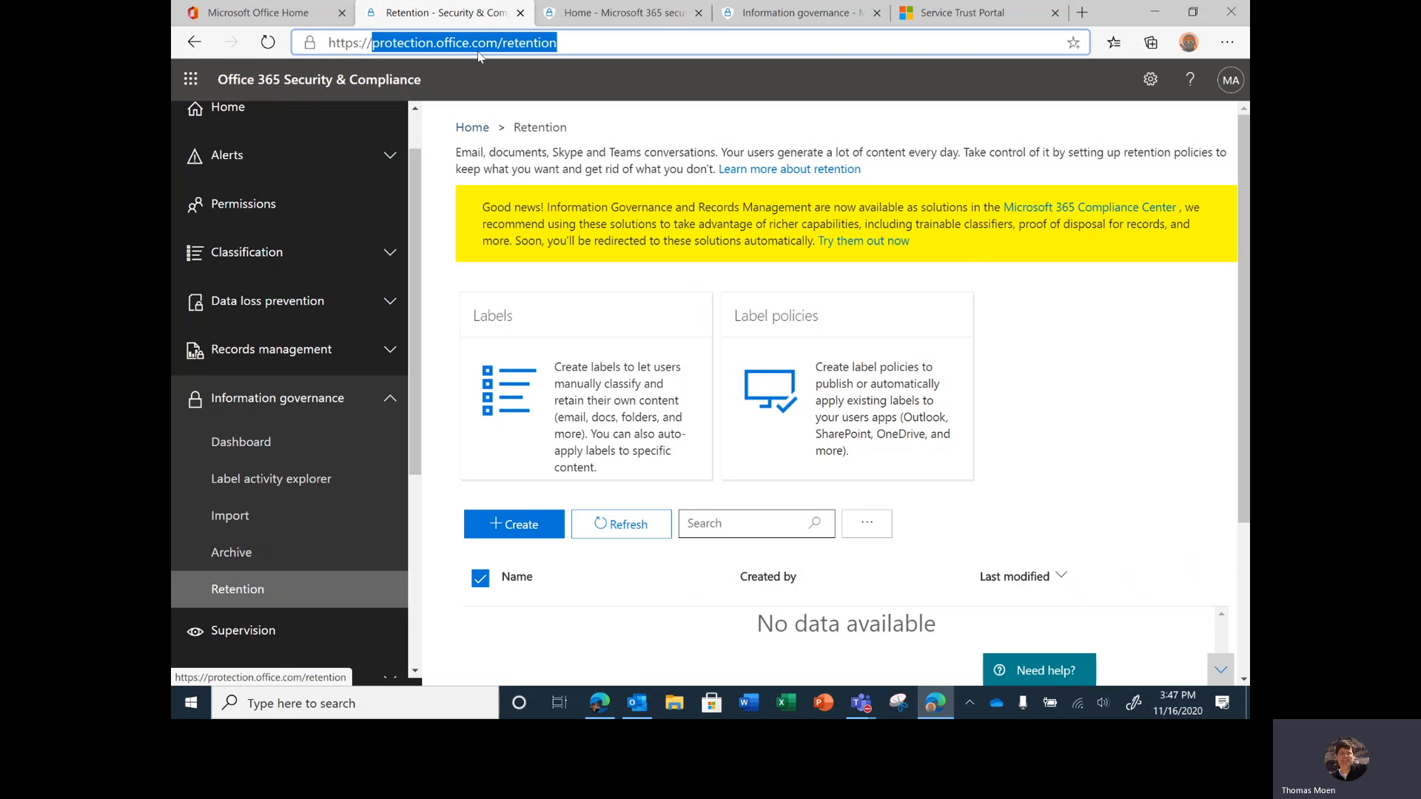
Start a new retention policy named "OneDrive One Year" and proceed to its retention settings.
{"action": "left_click", "coordinate": [532, 525]}
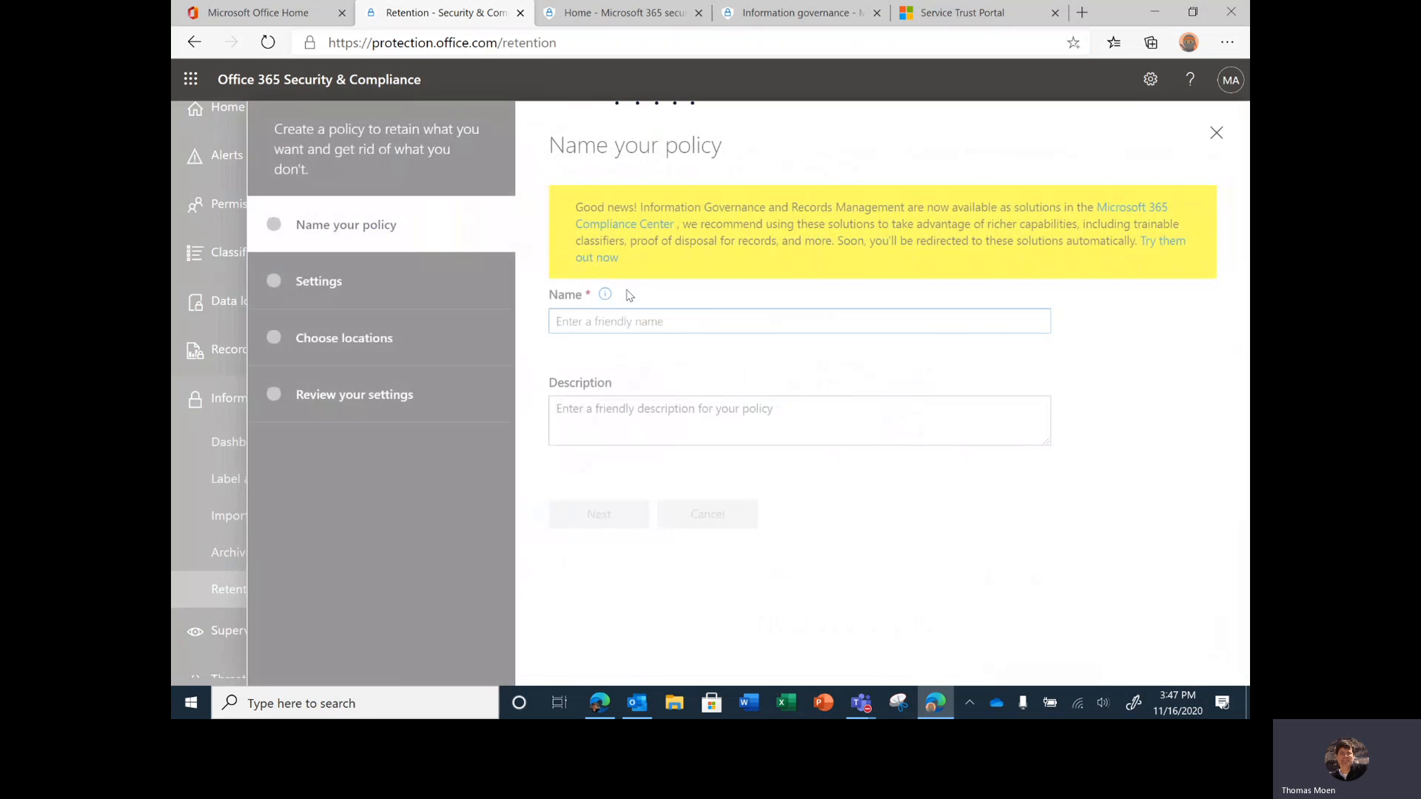
{"action": "left_click", "coordinate": [694, 326]}
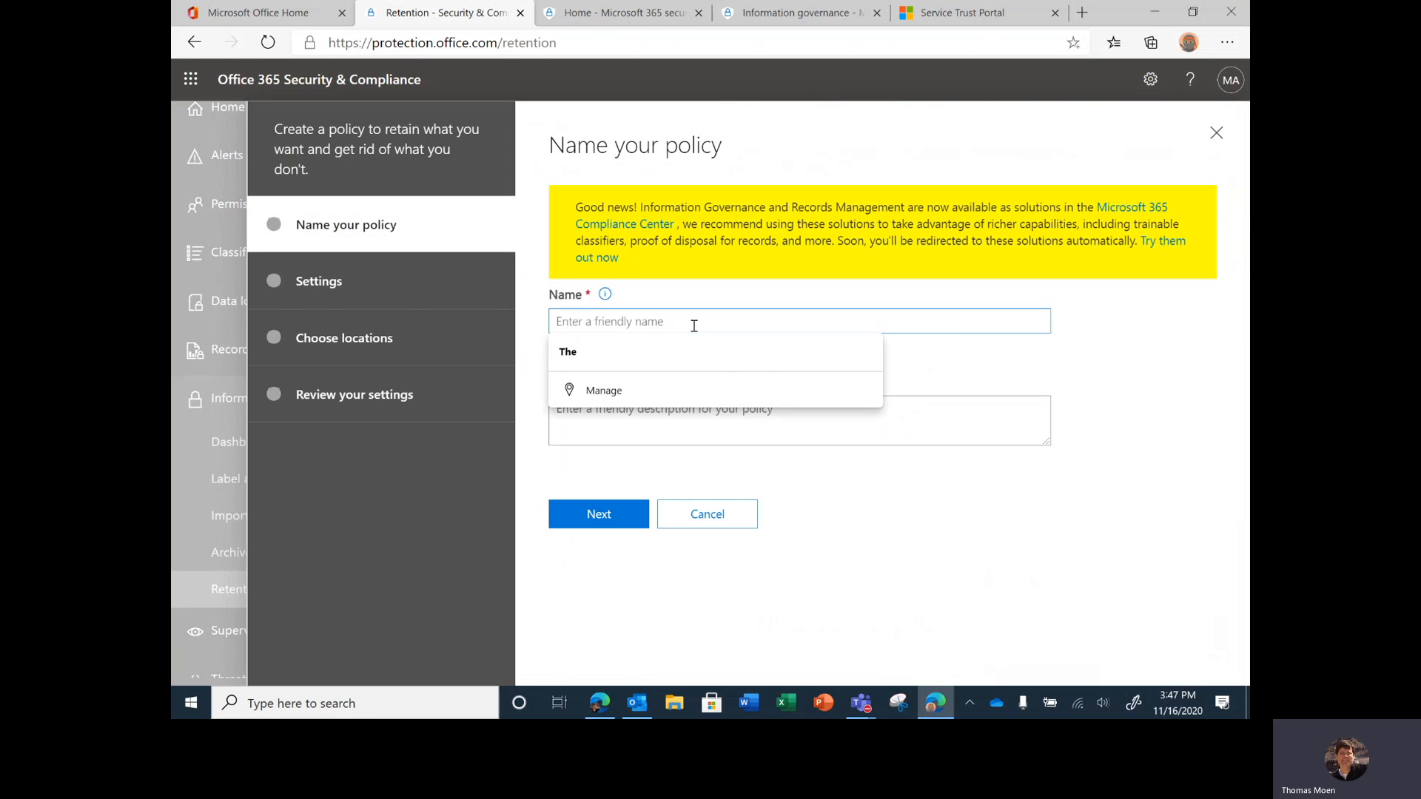
{"action": "type", "text": "OneDrive One Year"}
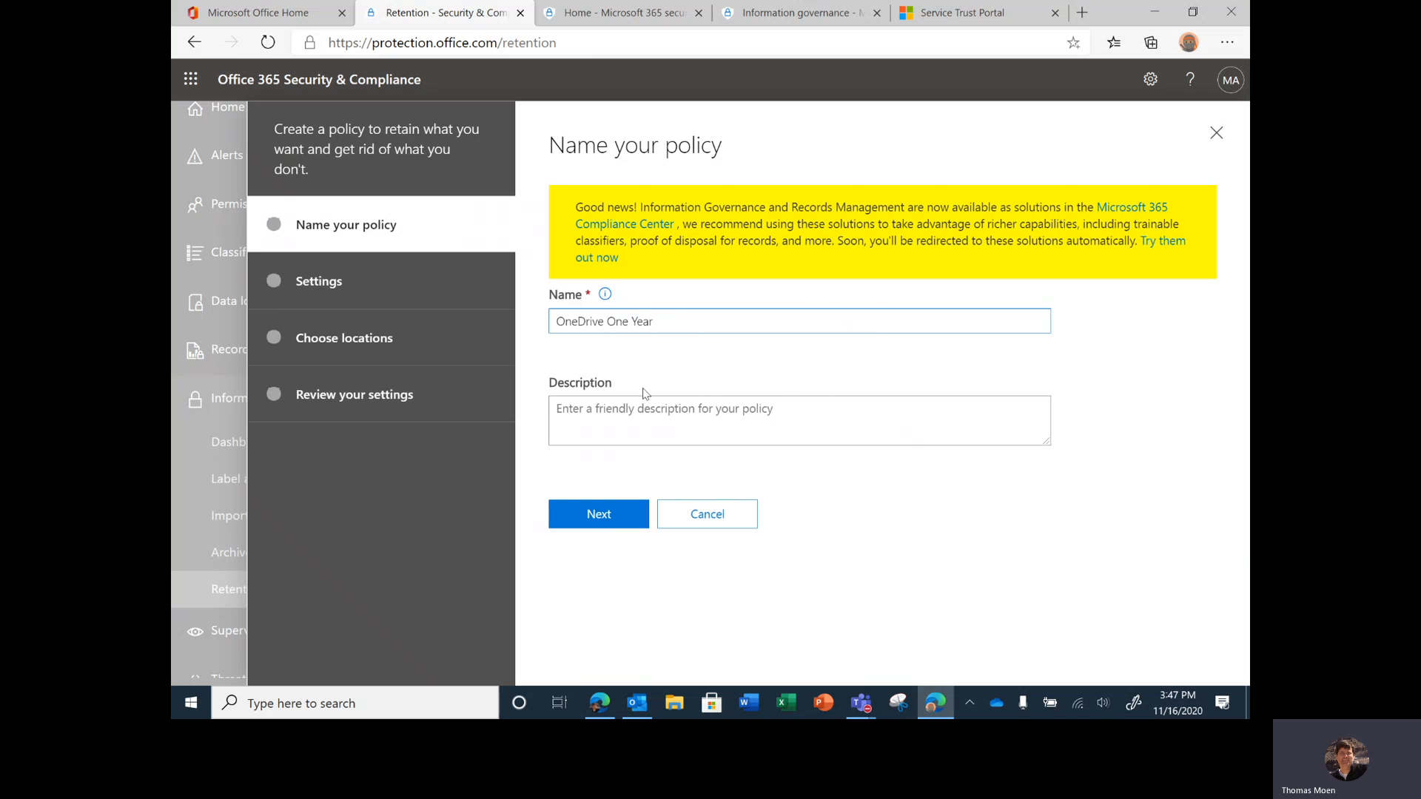
{"action": "left_click", "coordinate": [601, 511]}
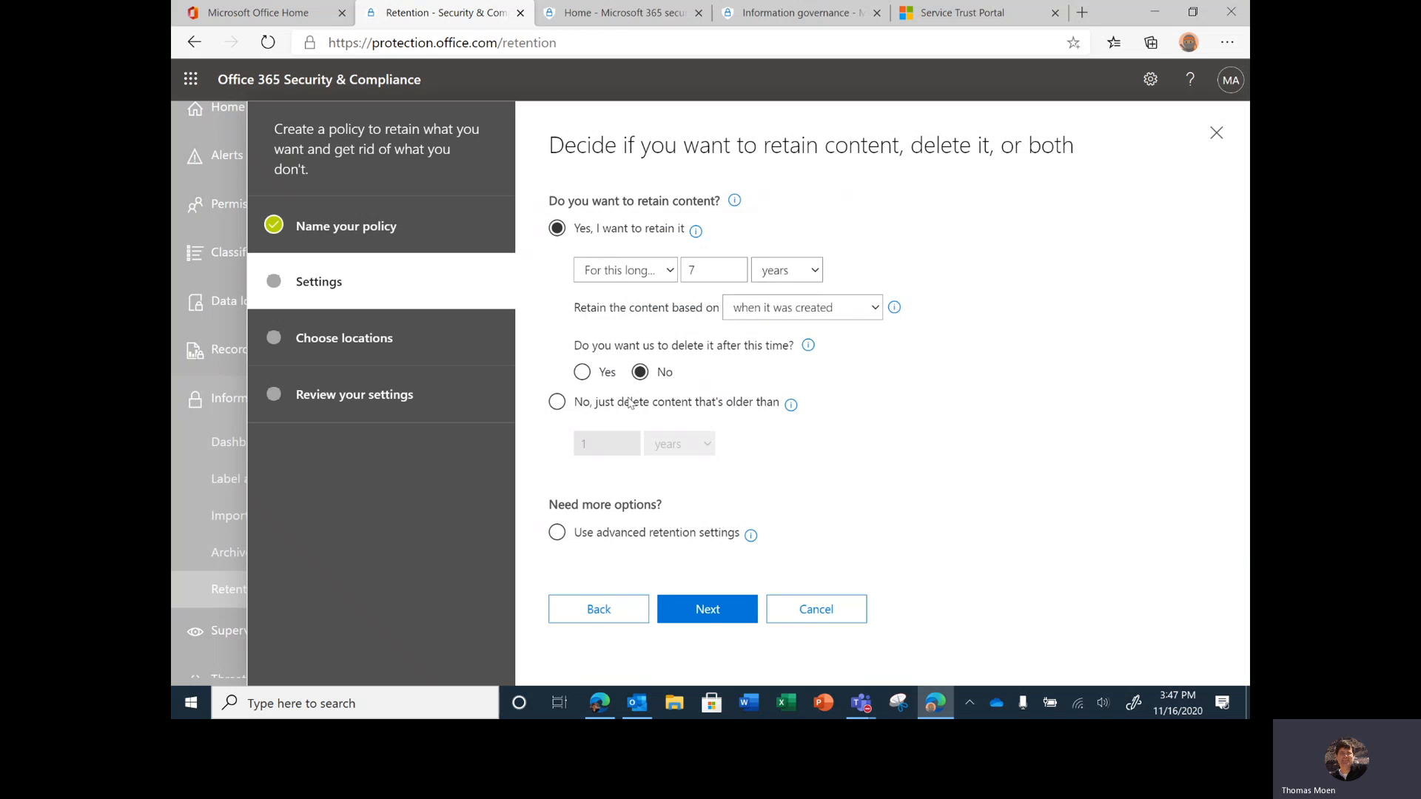
Set the policy to only delete content older than 1 year, based on when it was last modified.
{"action": "left_click", "coordinate": [637, 404]}
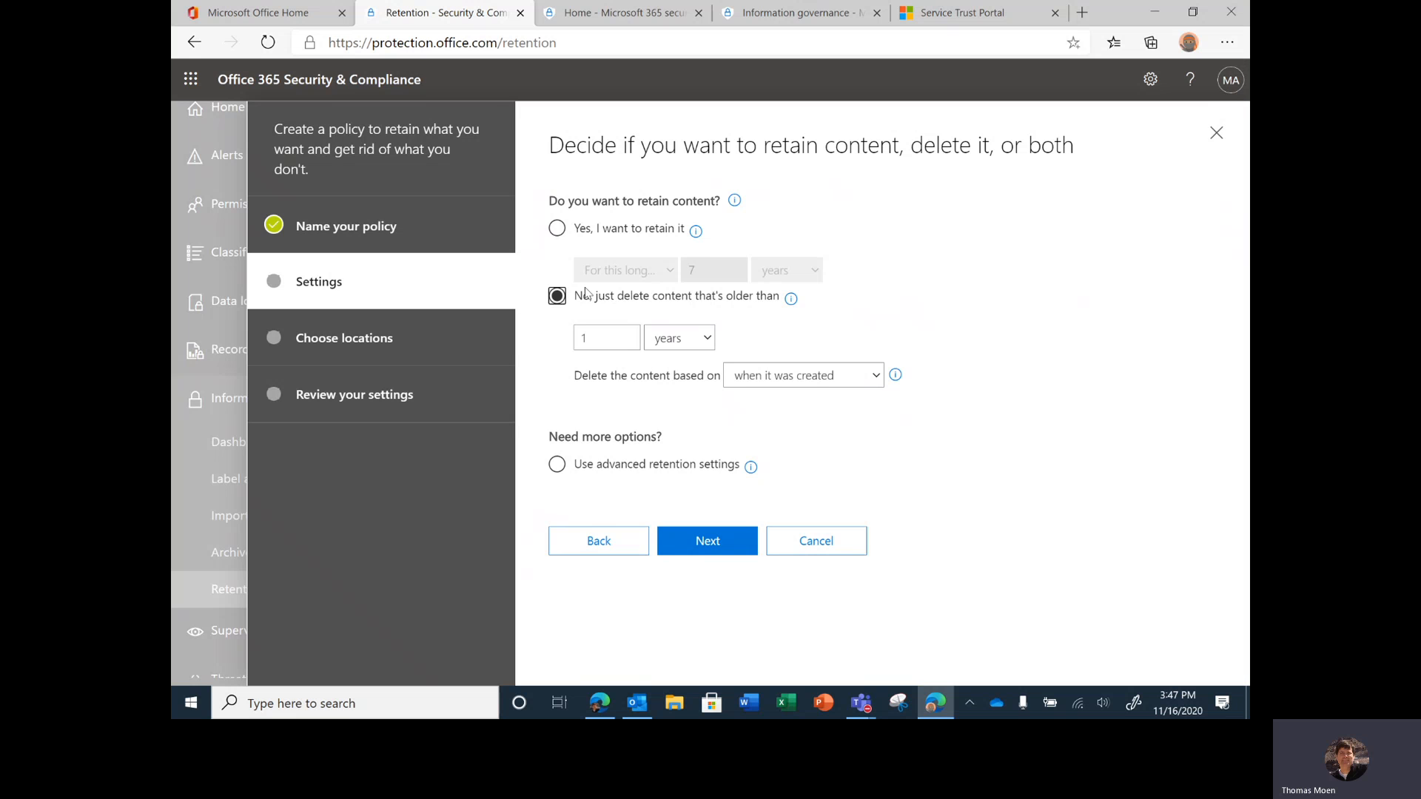
{"action": "scroll", "coordinate": [585, 290], "scroll_direction": "up", "scroll_amount": 1}
{"action": "scroll", "coordinate": [586, 291], "scroll_direction": "up", "scroll_amount": 2}
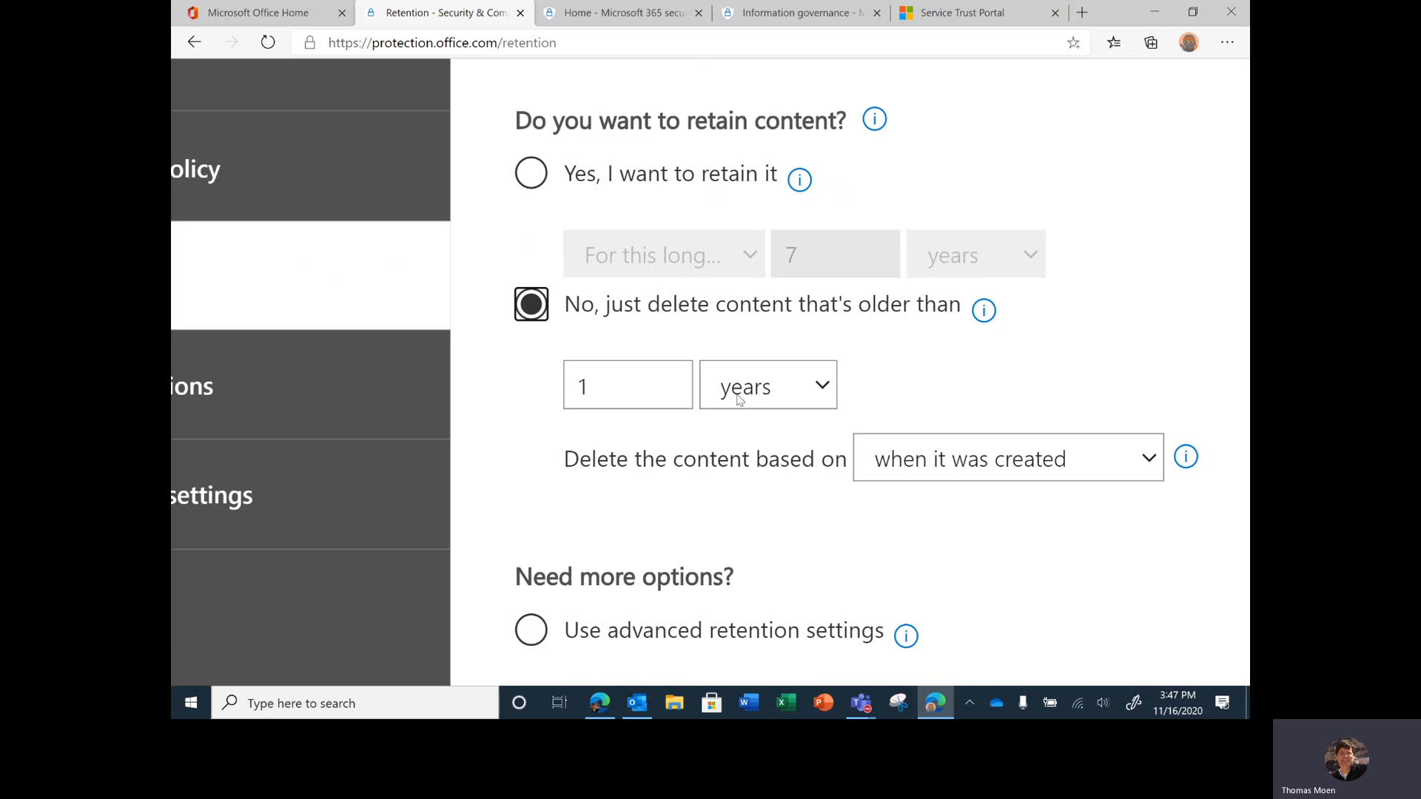
{"action": "scroll", "coordinate": [892, 372], "scroll_direction": "down", "scroll_amount": 3}
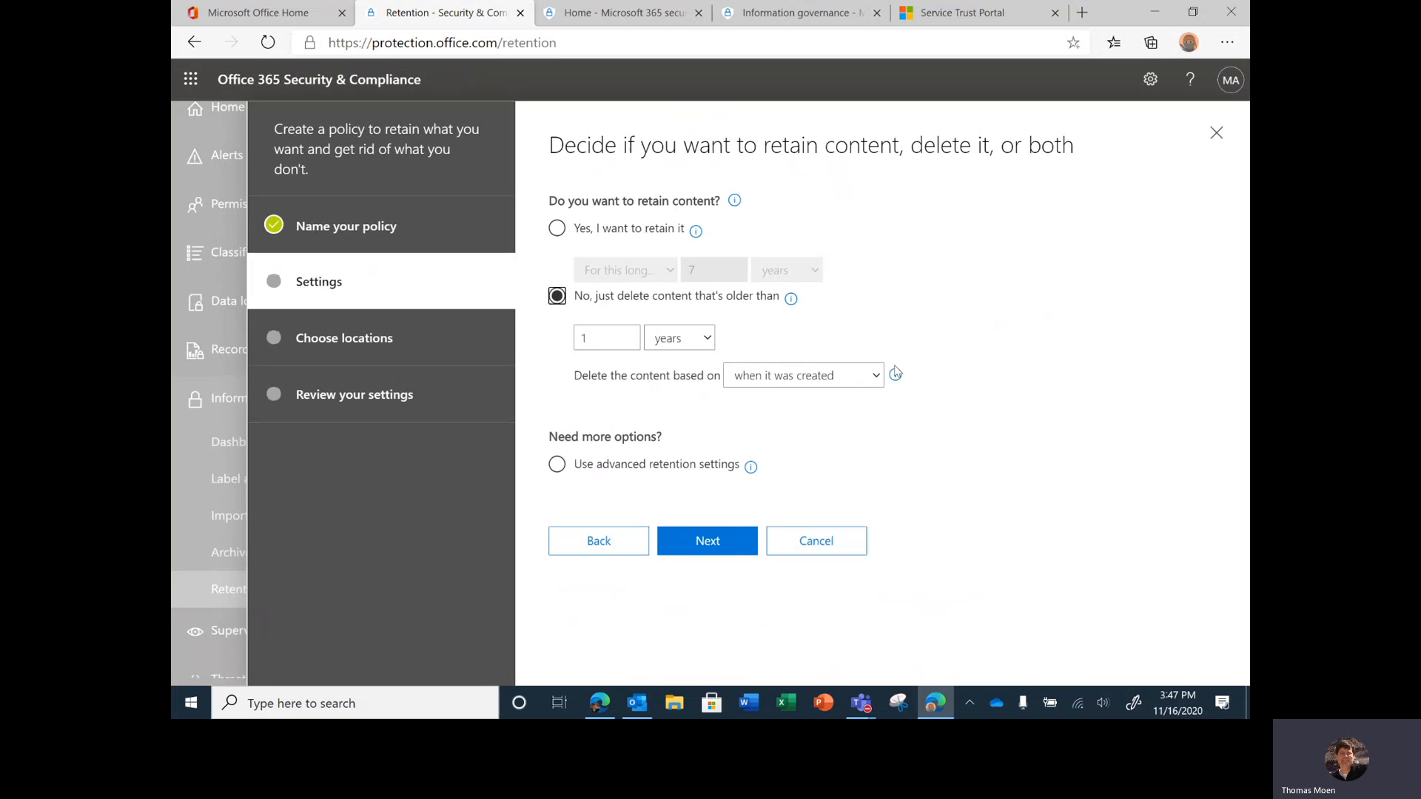
{"action": "scroll", "coordinate": [895, 371], "scroll_direction": "up", "scroll_amount": 3}
{"action": "left_click", "coordinate": [755, 390]}
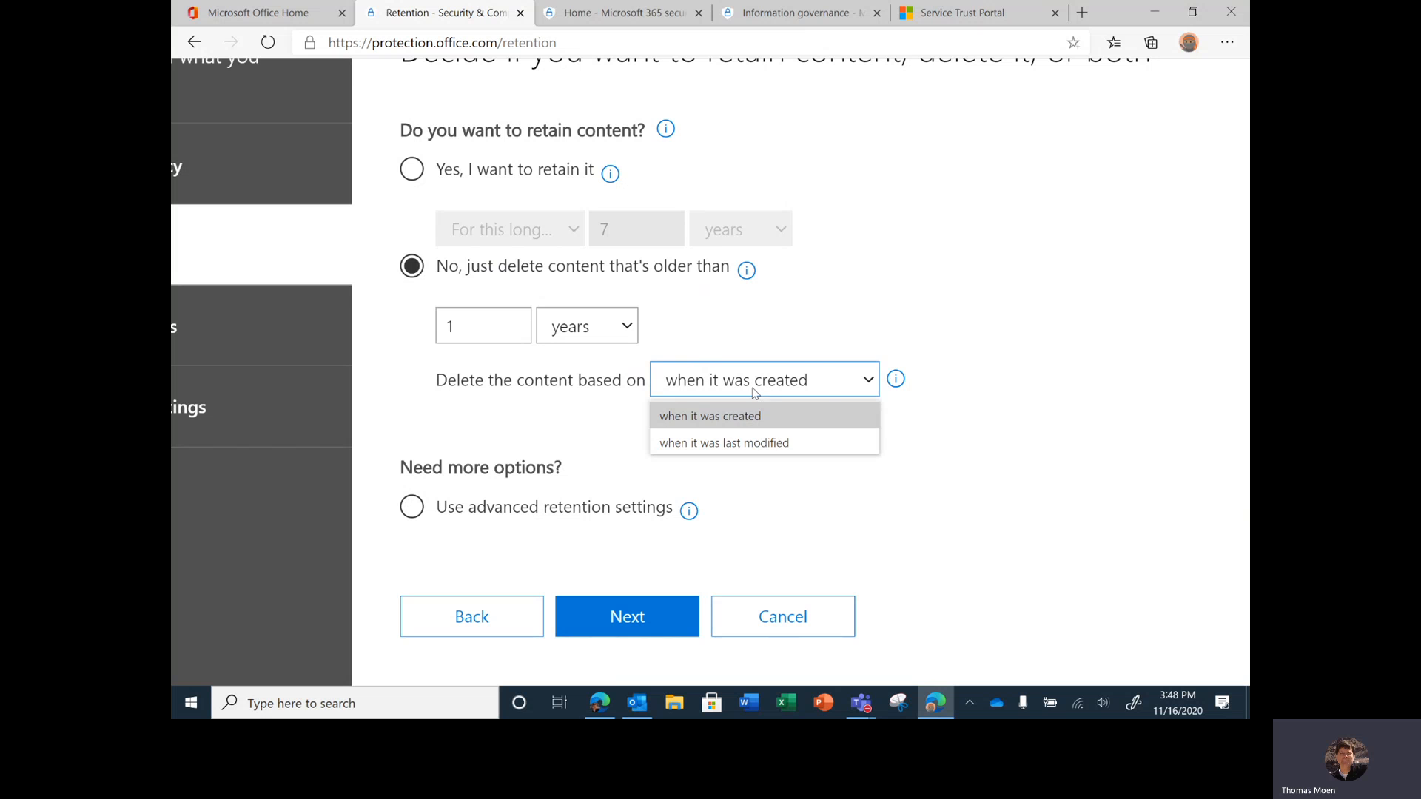
{"action": "left_click", "coordinate": [789, 445]}
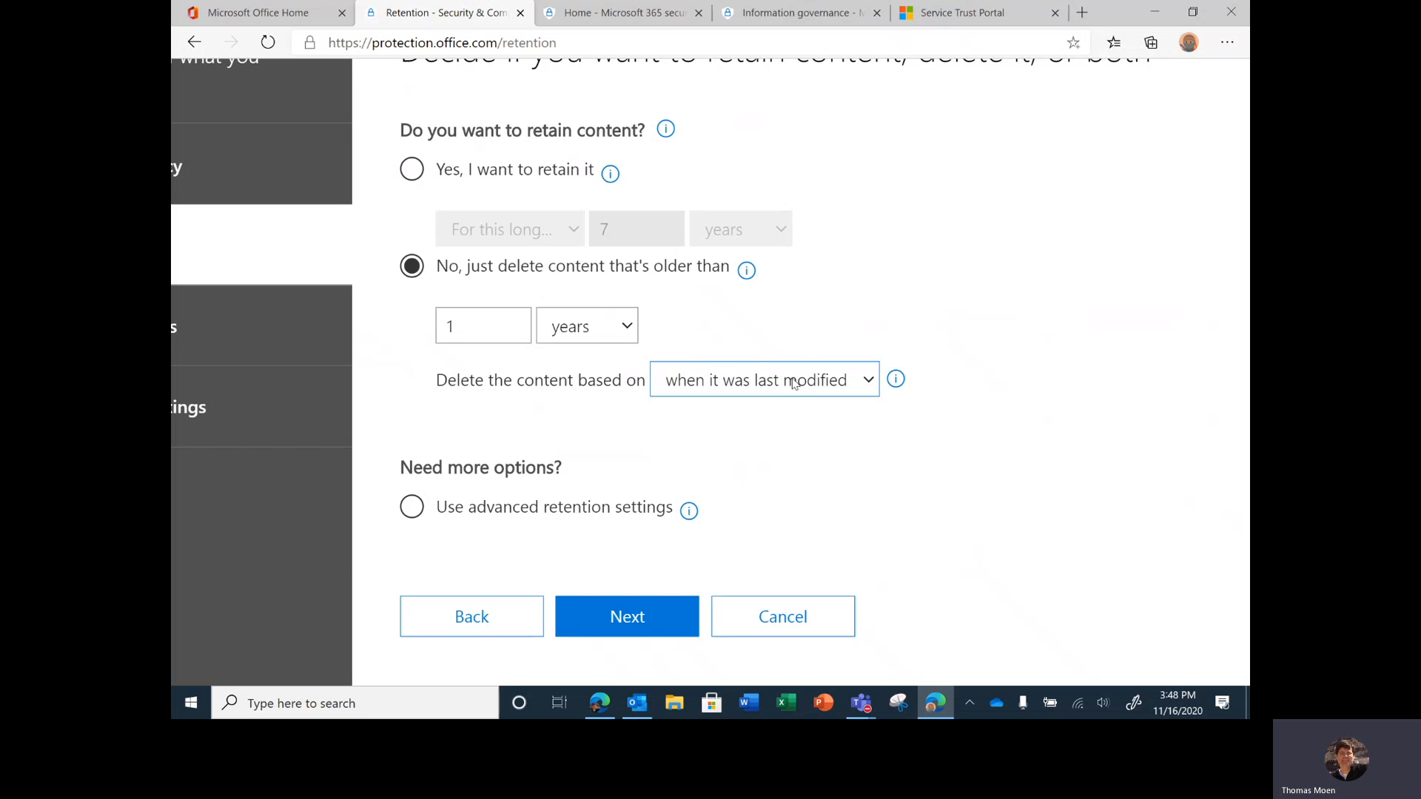
Switch the deletion basis back to when the content was created.
{"action": "left_click", "coordinate": [753, 390]}
{"action": "left_click", "coordinate": [755, 416]}
{"action": "key", "text": "ctrl+minus"}
{"action": "key", "text": "ctrl+minus"}
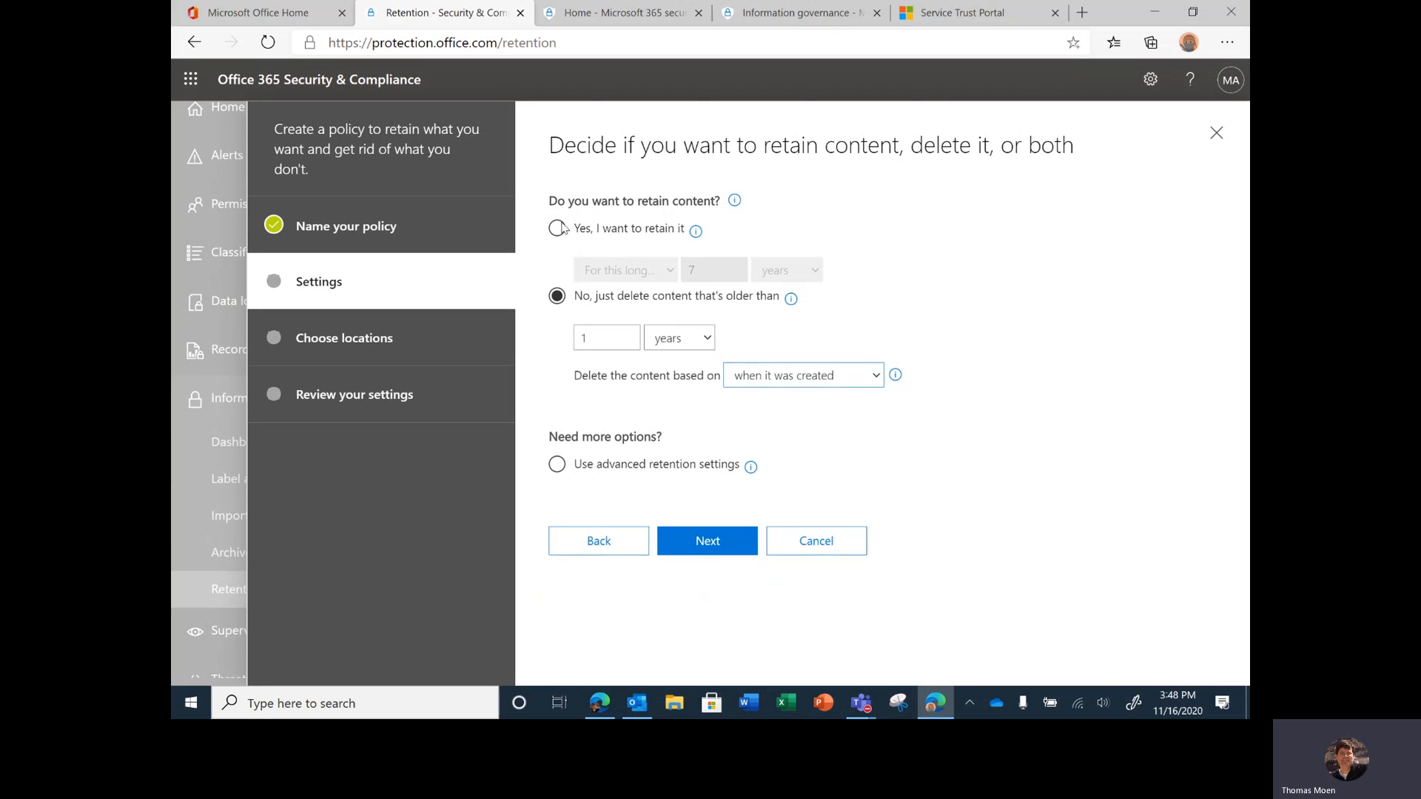
Choose to retain content, try the Forever duration, and switch to a fixed period of 90 years.
{"action": "left_click", "coordinate": [558, 229]}
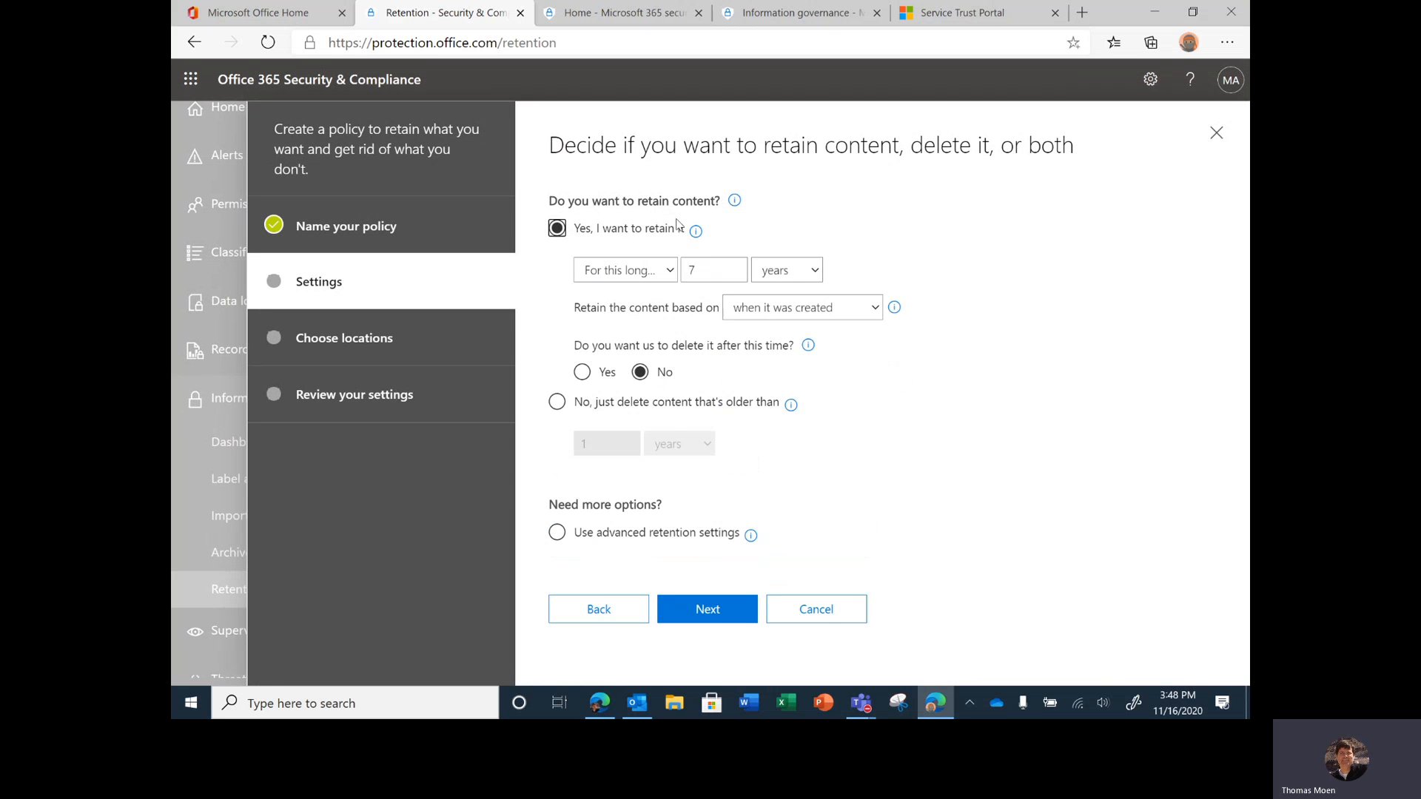
{"action": "left_click", "coordinate": [605, 279]}
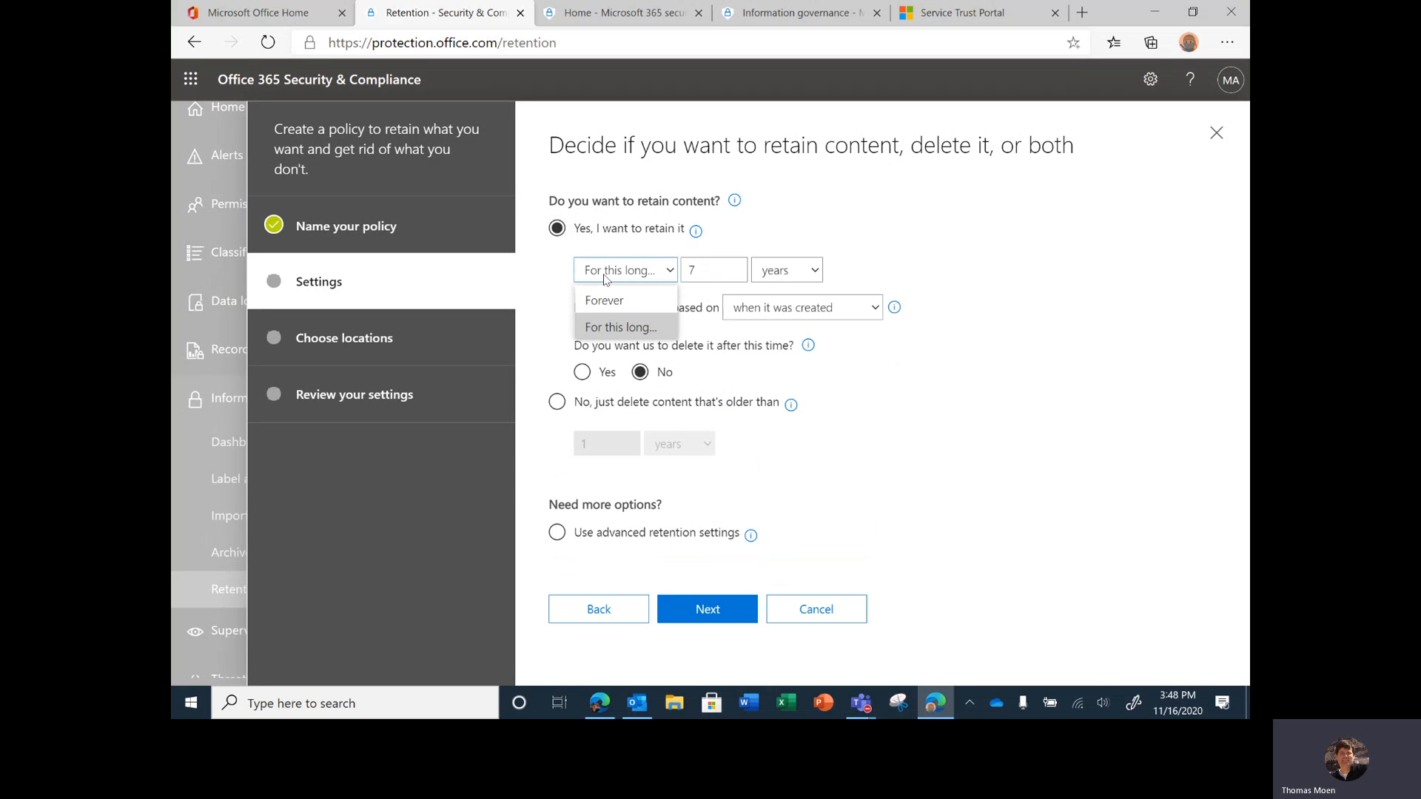
{"action": "left_click", "coordinate": [630, 302]}
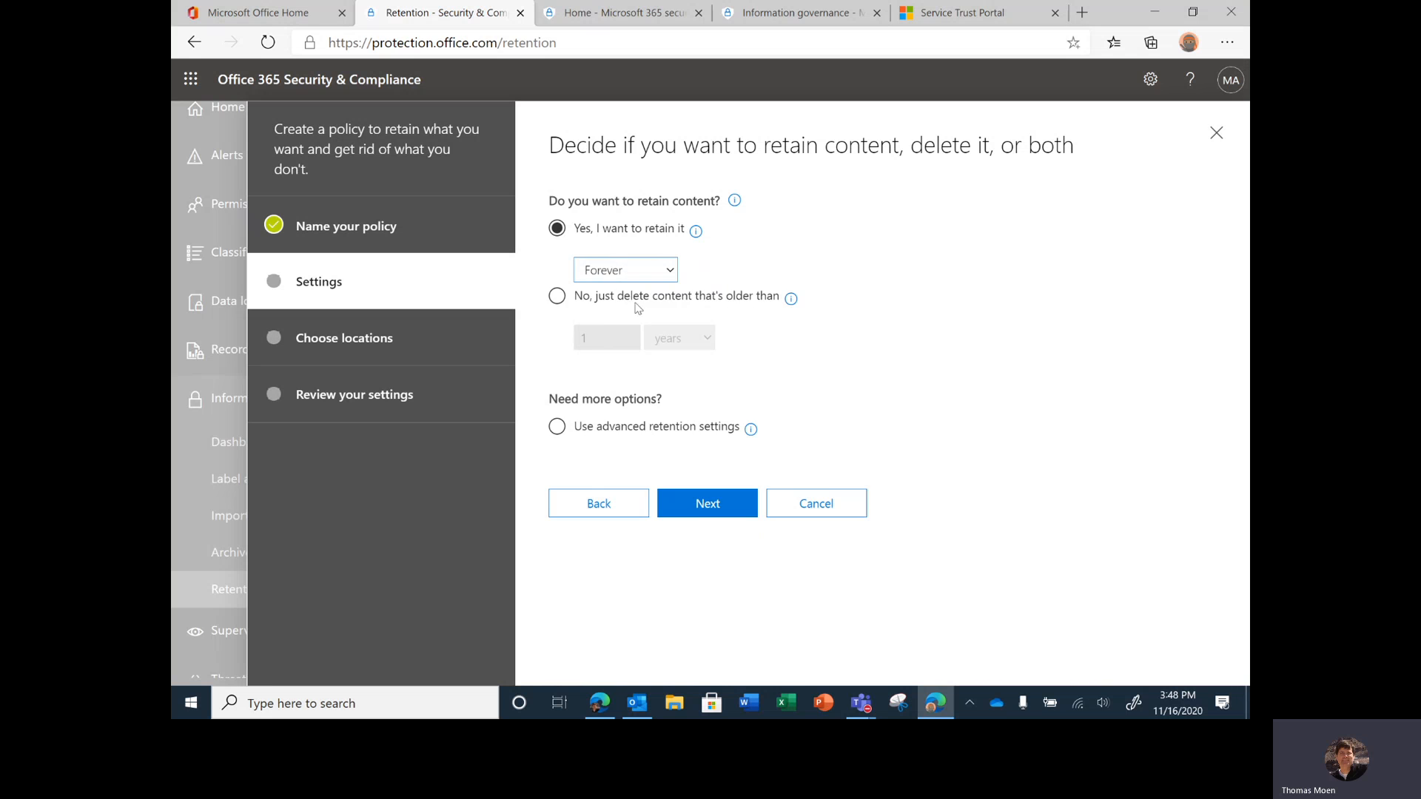
{"action": "left_click", "coordinate": [618, 276]}
{"action": "left_click", "coordinate": [625, 327]}
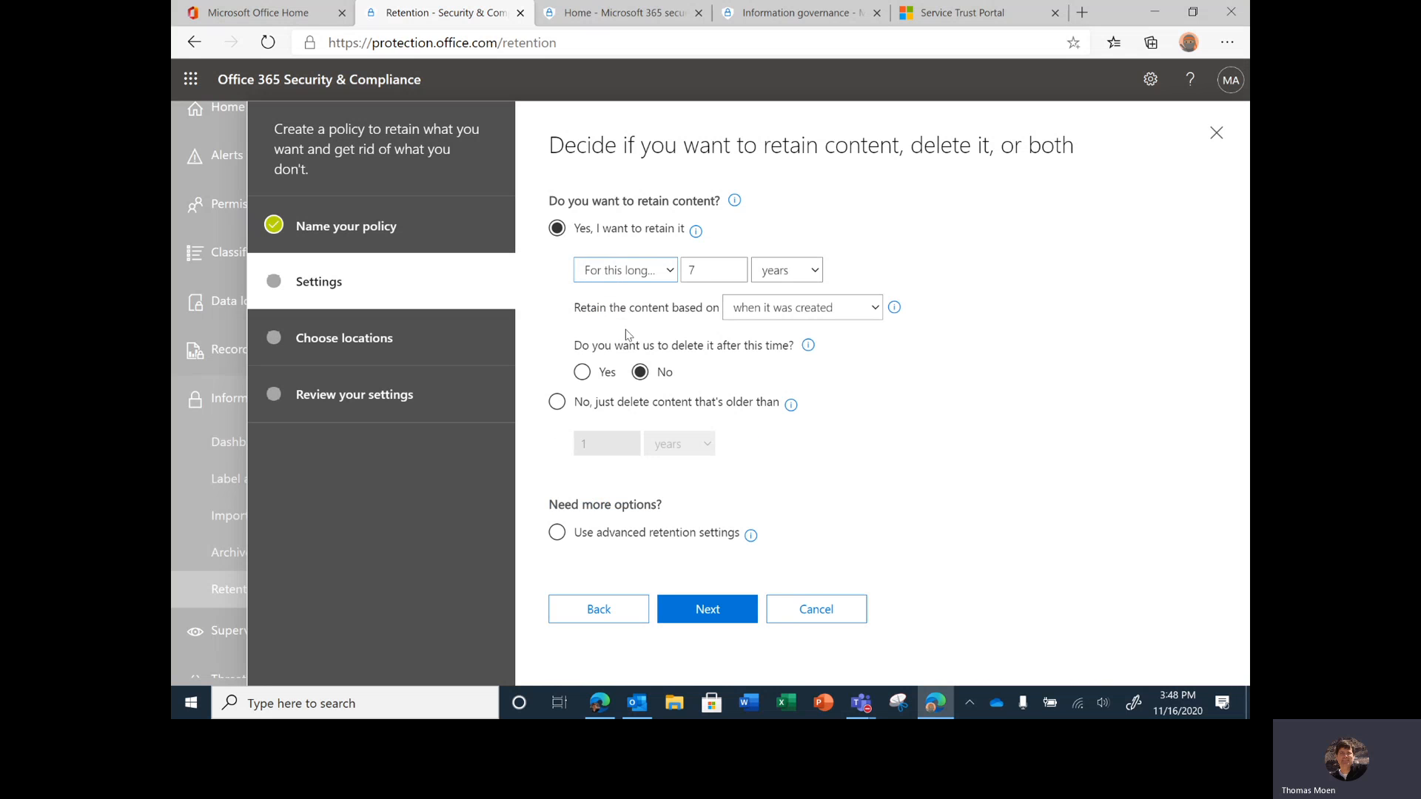
{"action": "double_click", "coordinate": [684, 268]}
Set the policy to only delete content older than 90 days.
{"action": "left_click", "coordinate": [641, 407]}
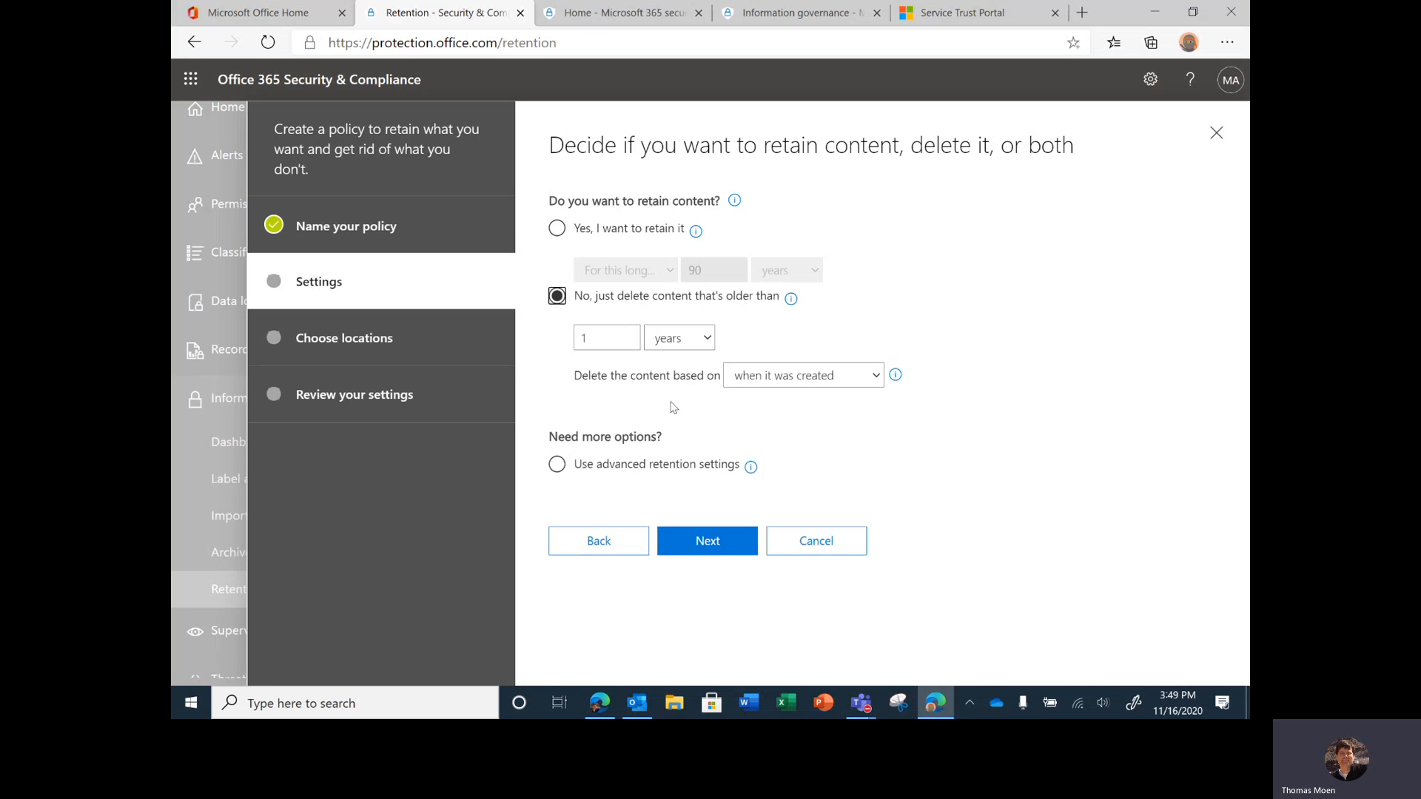
{"action": "left_click", "coordinate": [603, 335]}
{"action": "left_click_drag", "start_coordinate": [602, 335], "coordinate": [548, 341]}
{"action": "type", "text": "90"}
{"action": "left_click", "coordinate": [666, 338]}
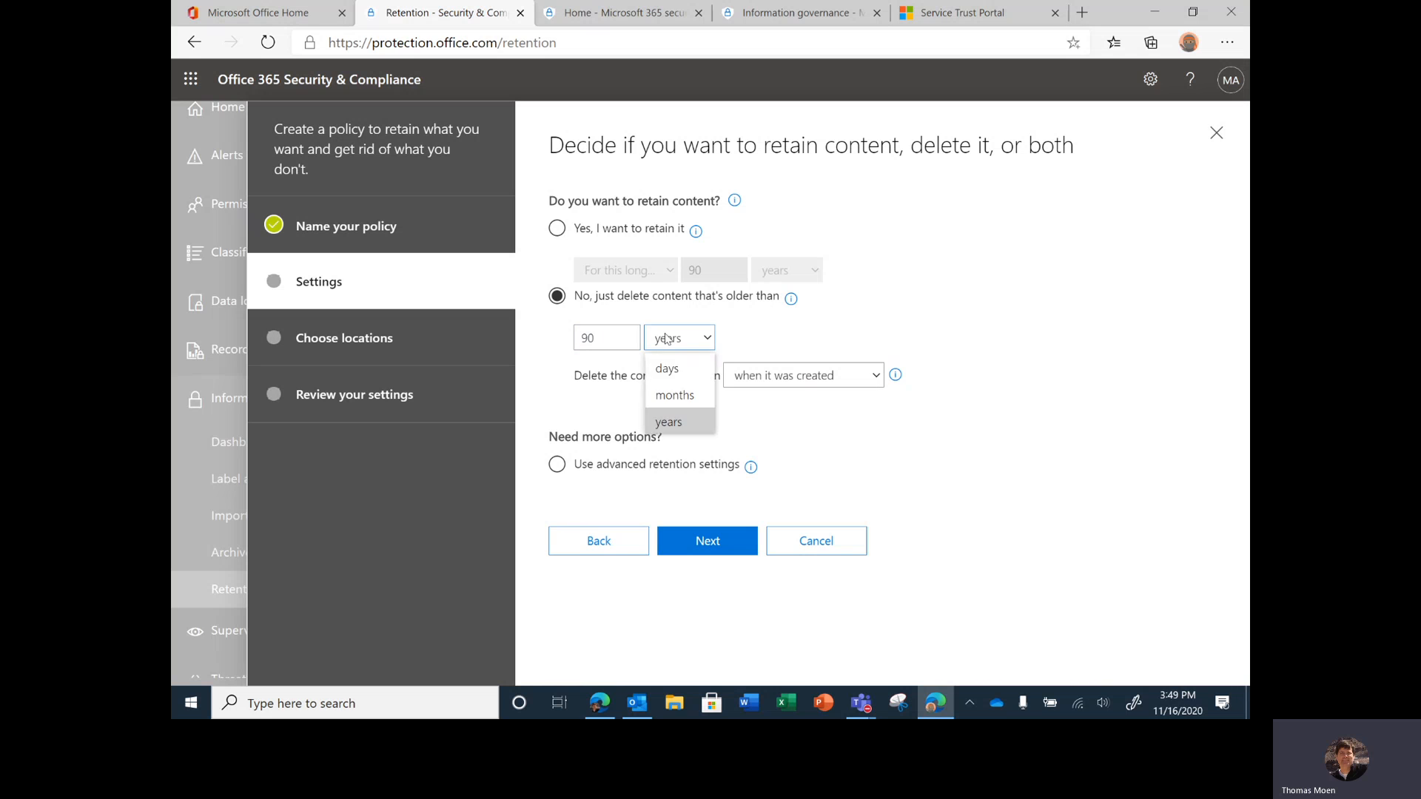
{"action": "left_click", "coordinate": [674, 370]}
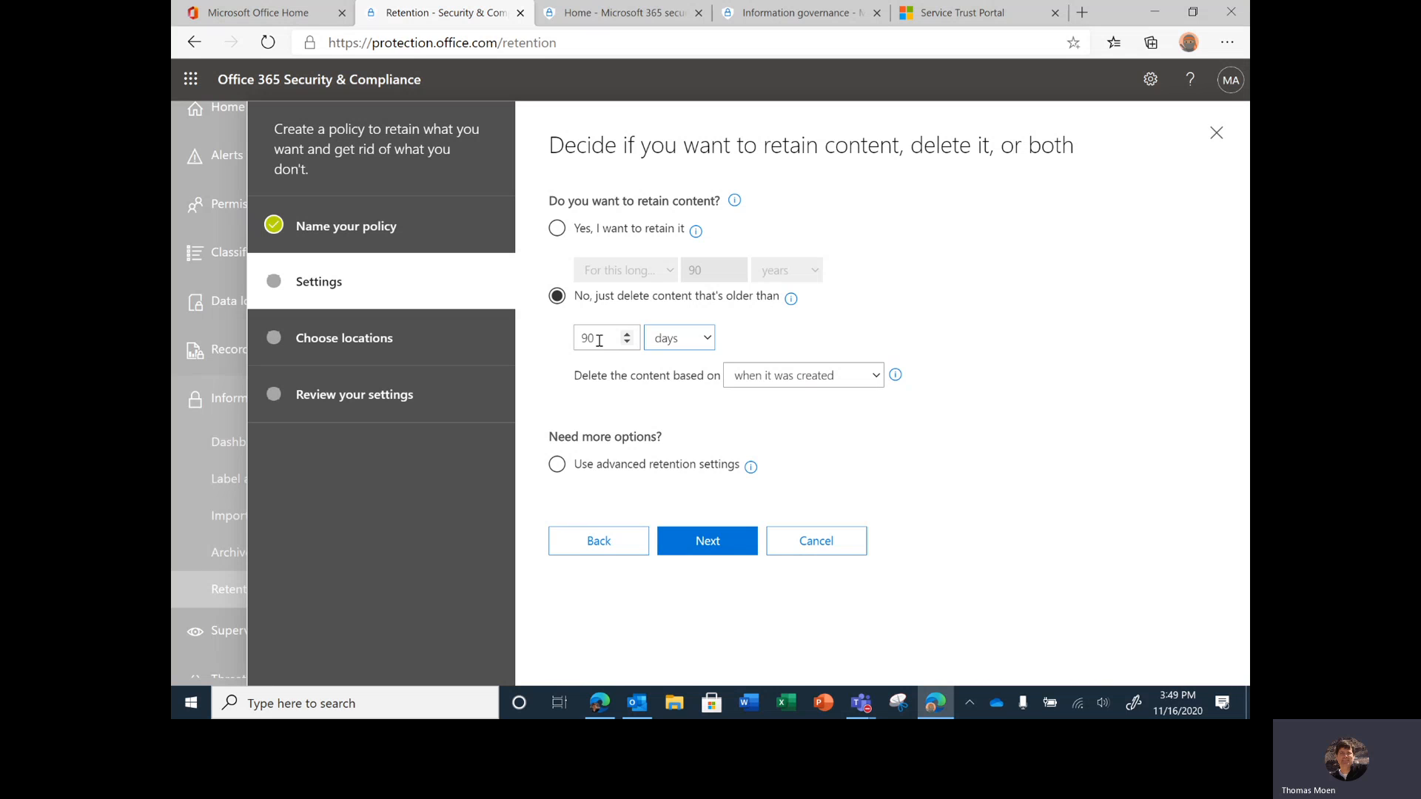
Review the available time units and the date options on which content deletion can be based.
{"action": "left_click", "coordinate": [682, 341]}
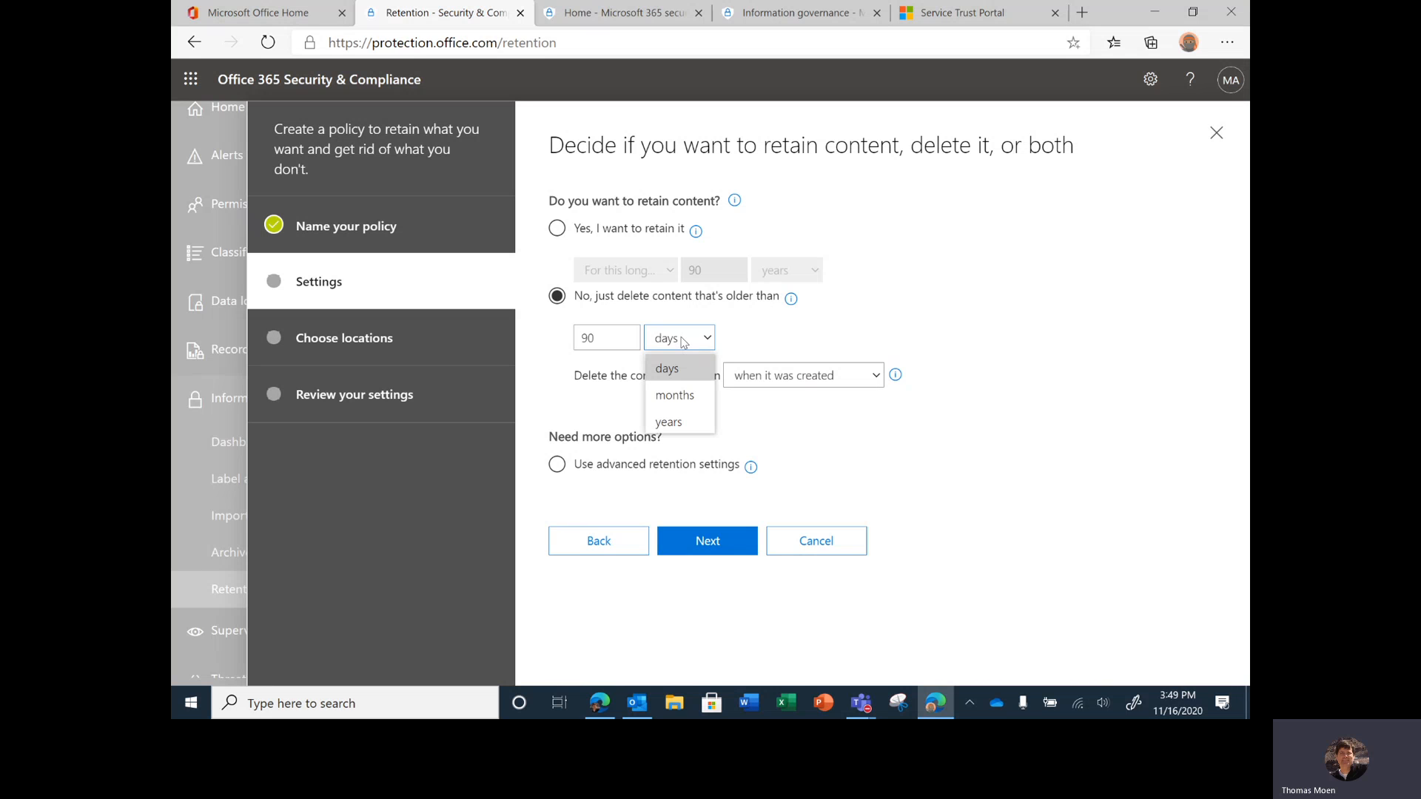
{"action": "left_click", "coordinate": [760, 332]}
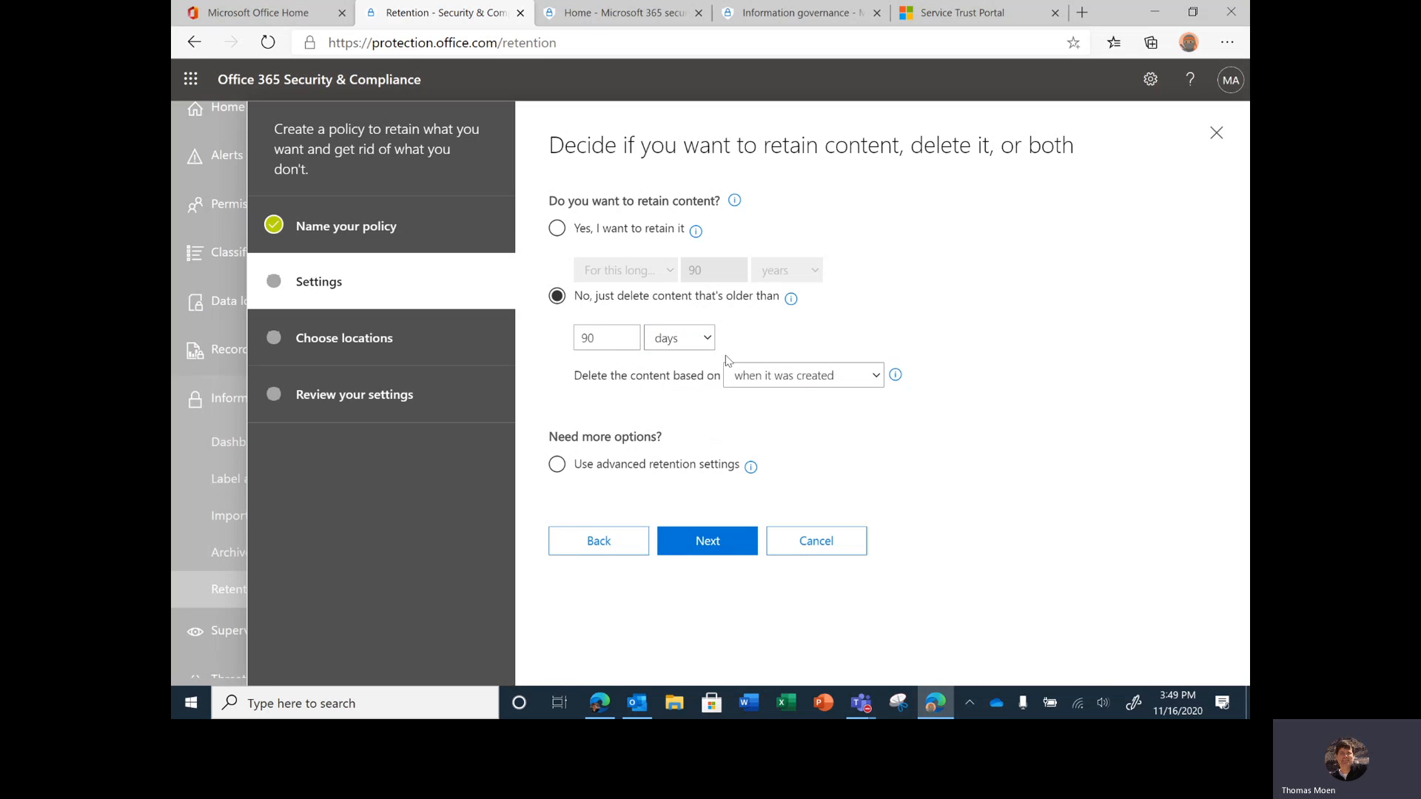
{"action": "left_click", "coordinate": [754, 376]}
{"action": "left_click", "coordinate": [782, 408]}
{"action": "left_click", "coordinate": [807, 379]}
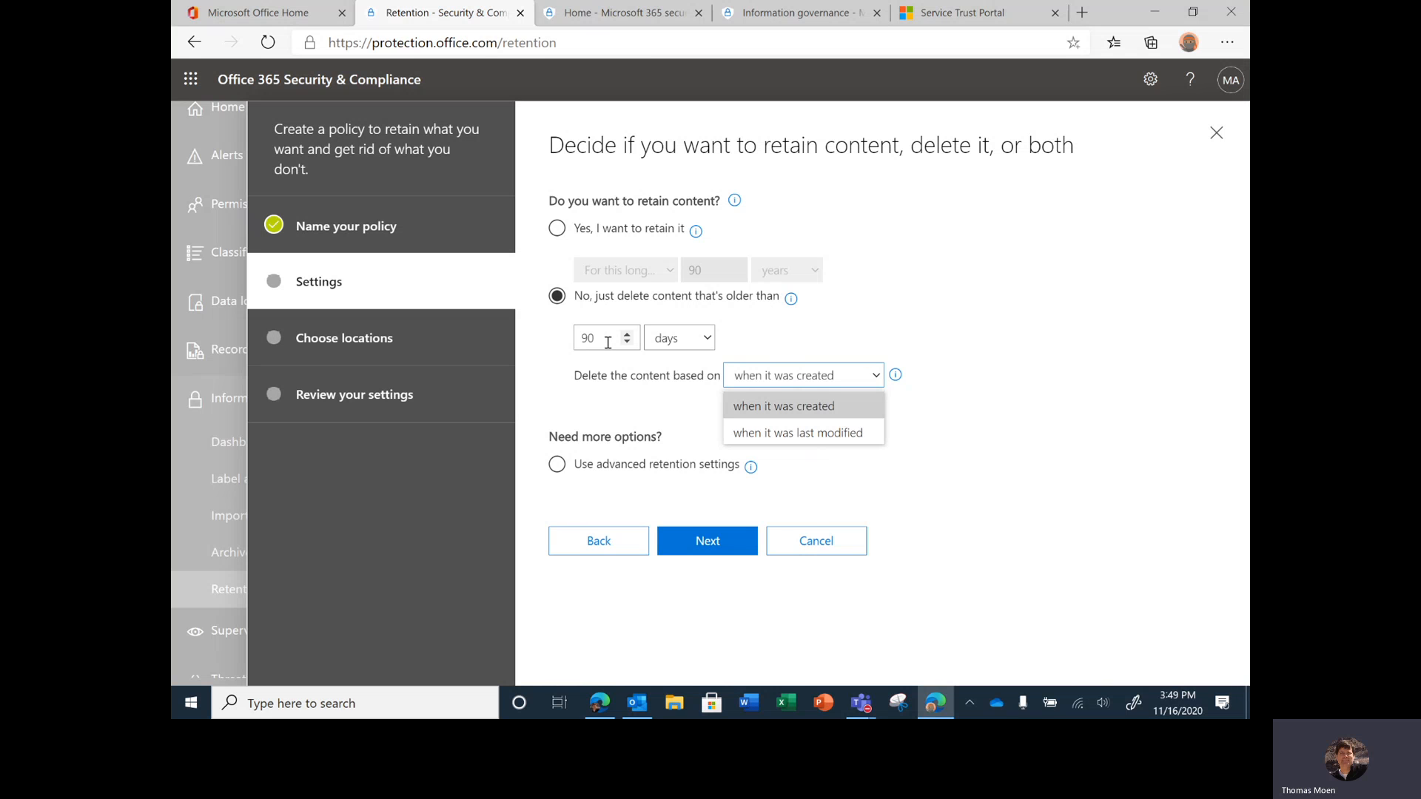
Choose to retain content again, try the Forever duration, and return to retention for a fixed period.
{"action": "left_click", "coordinate": [559, 228]}
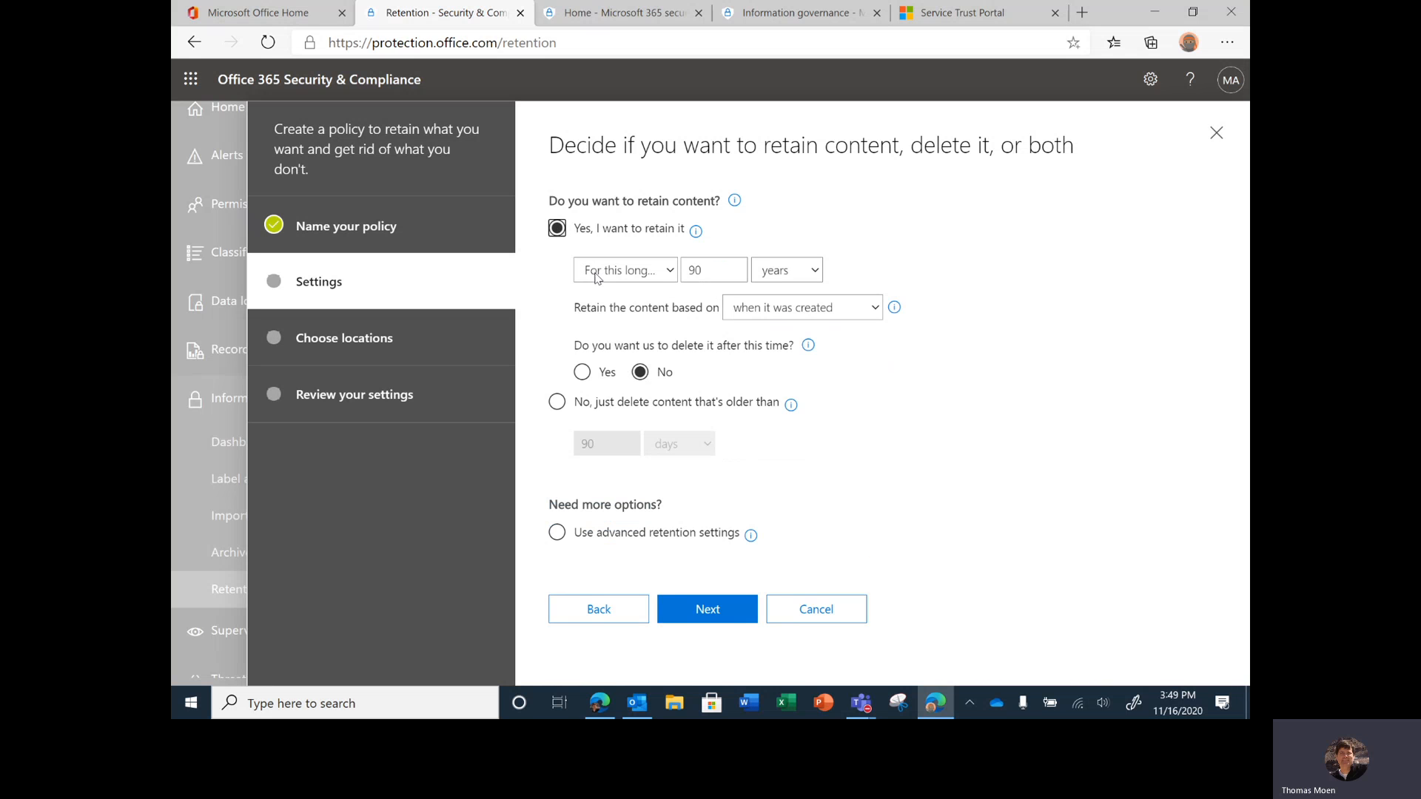
{"action": "left_click", "coordinate": [597, 277]}
{"action": "left_click", "coordinate": [620, 294]}
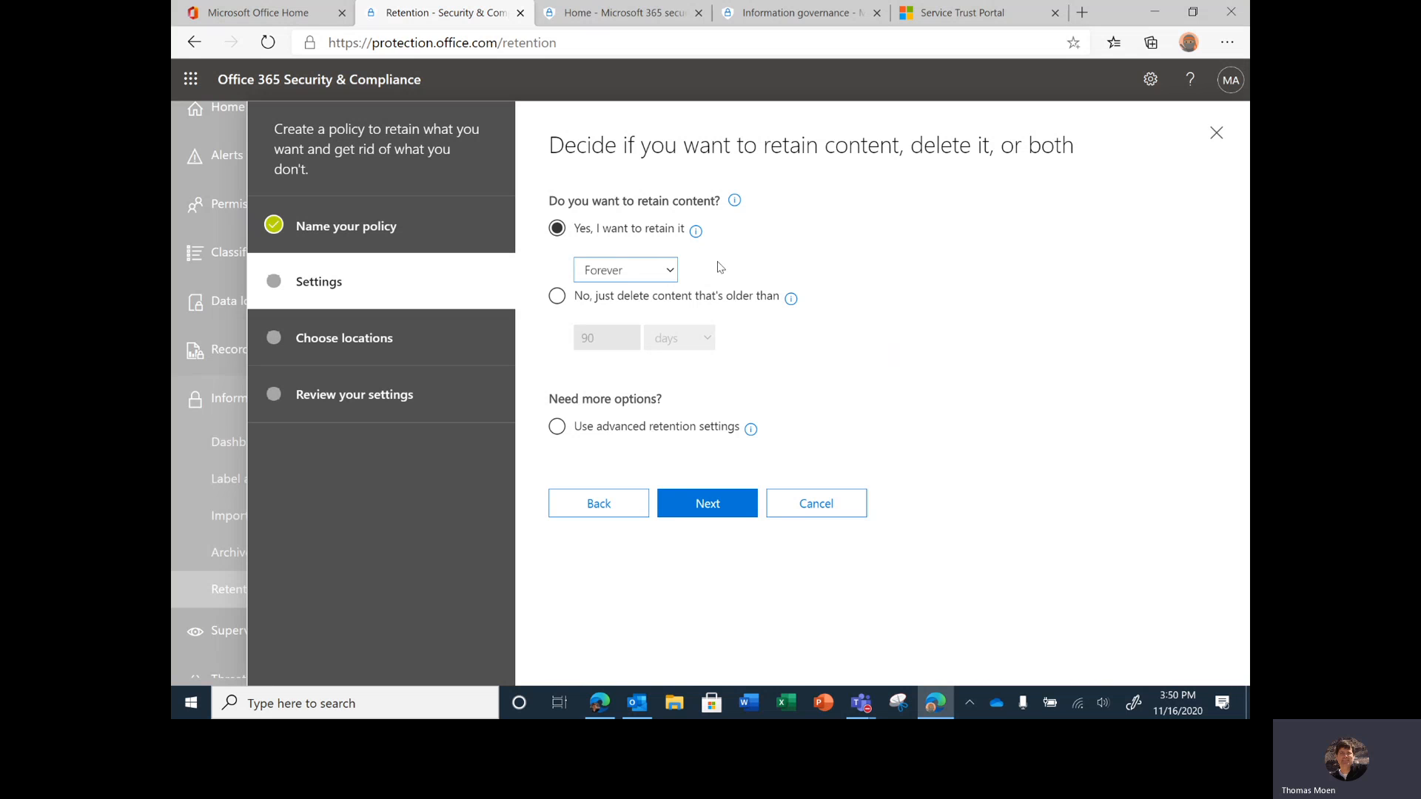
{"action": "left_click", "coordinate": [638, 274]}
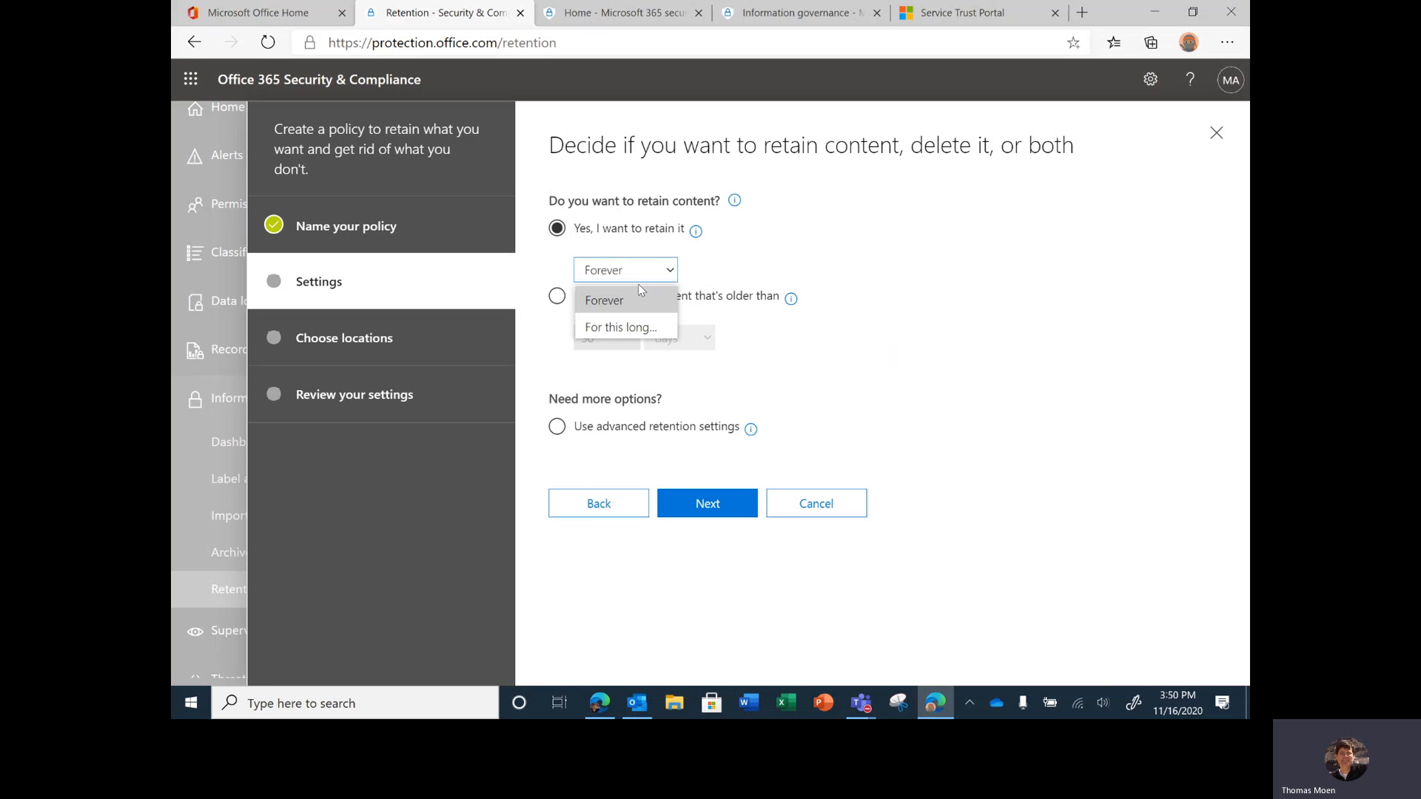
{"action": "left_click", "coordinate": [620, 327]}
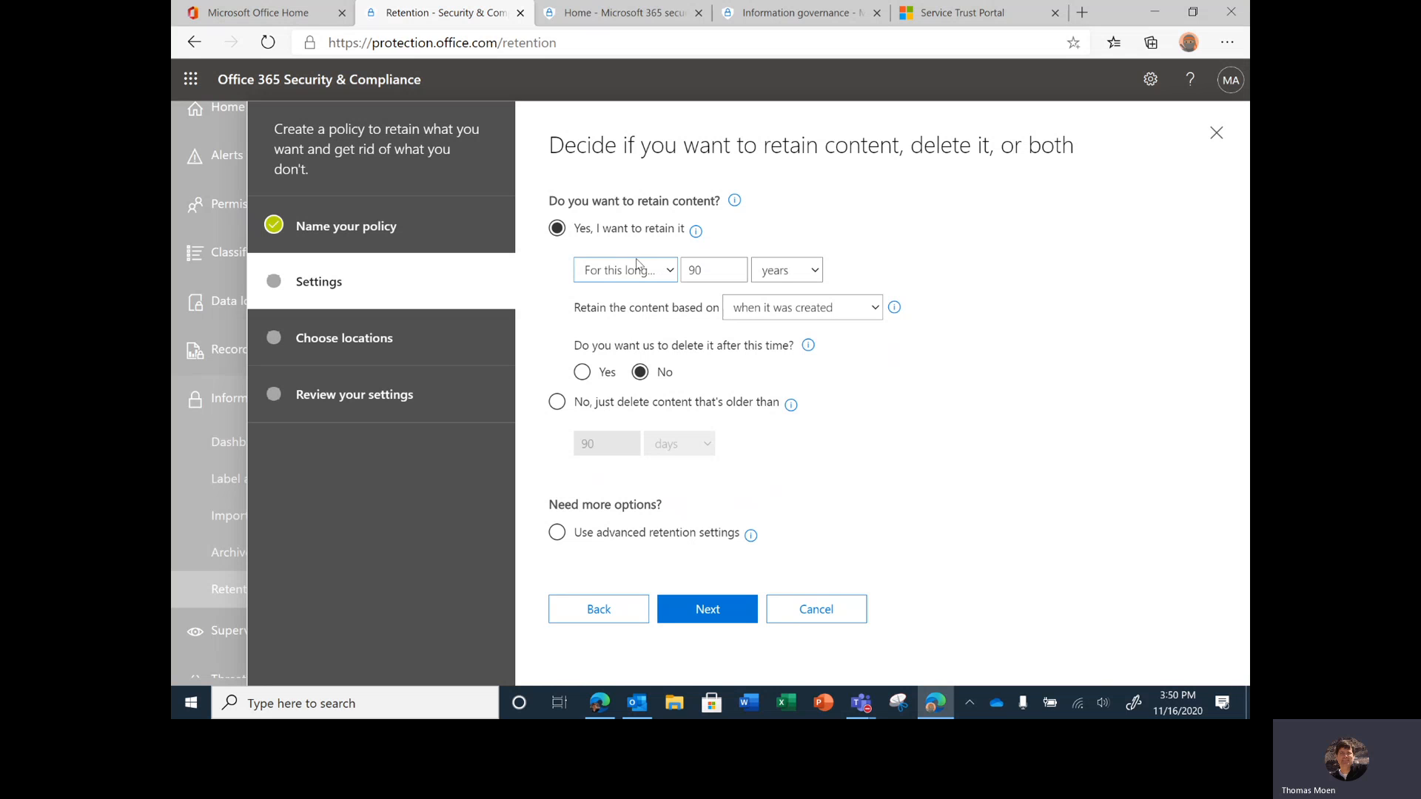
Set retention to 1 year based on when the content was last modified, with deletion once the period ends.
{"action": "left_click", "coordinate": [717, 270]}
{"action": "key", "text": "BackSpace"}
{"action": "type", "text": "1"}
{"action": "left_click", "coordinate": [799, 310]}
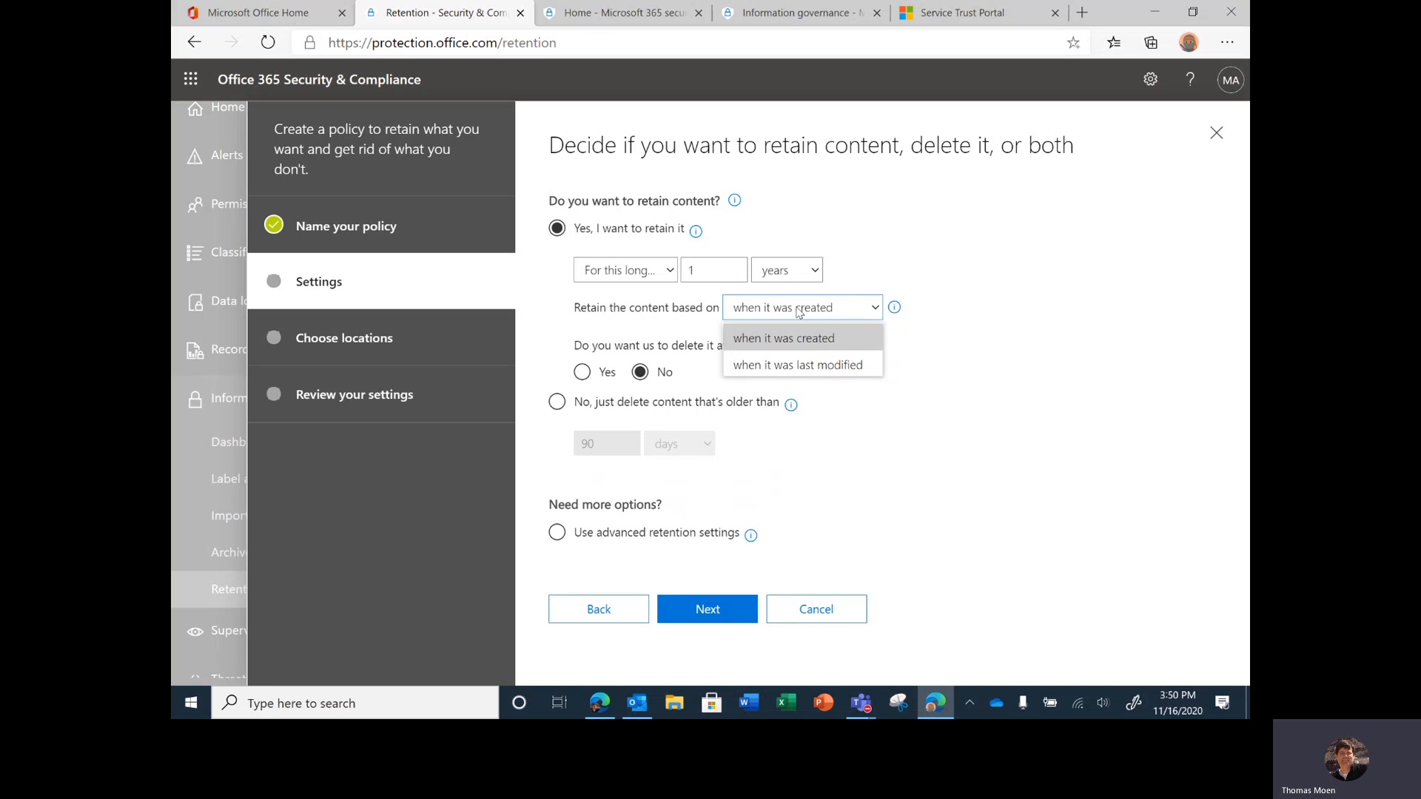
{"action": "left_click", "coordinate": [817, 363]}
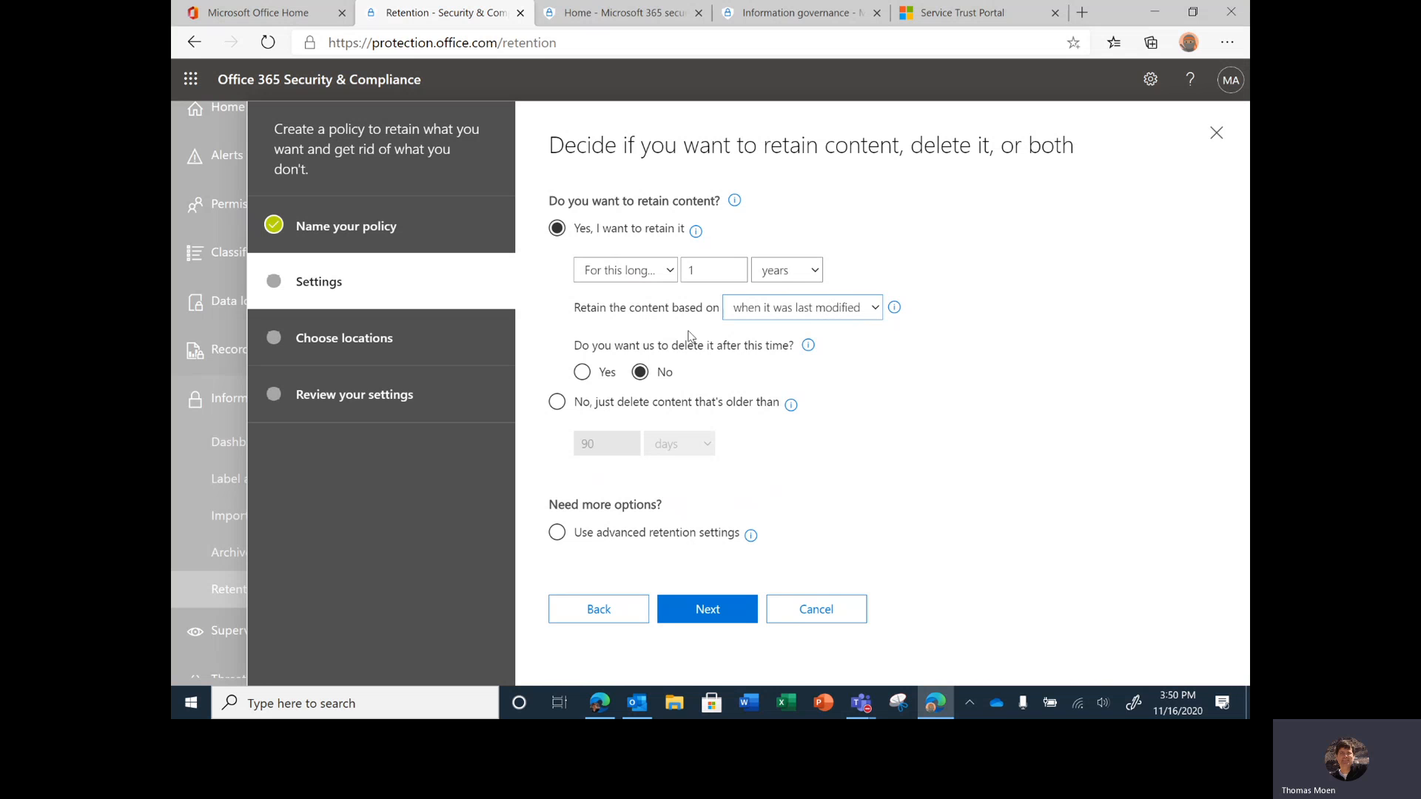
{"action": "left_click", "coordinate": [582, 373]}
Select the advanced retention settings and review their content detection options.
{"action": "left_click", "coordinate": [661, 538]}
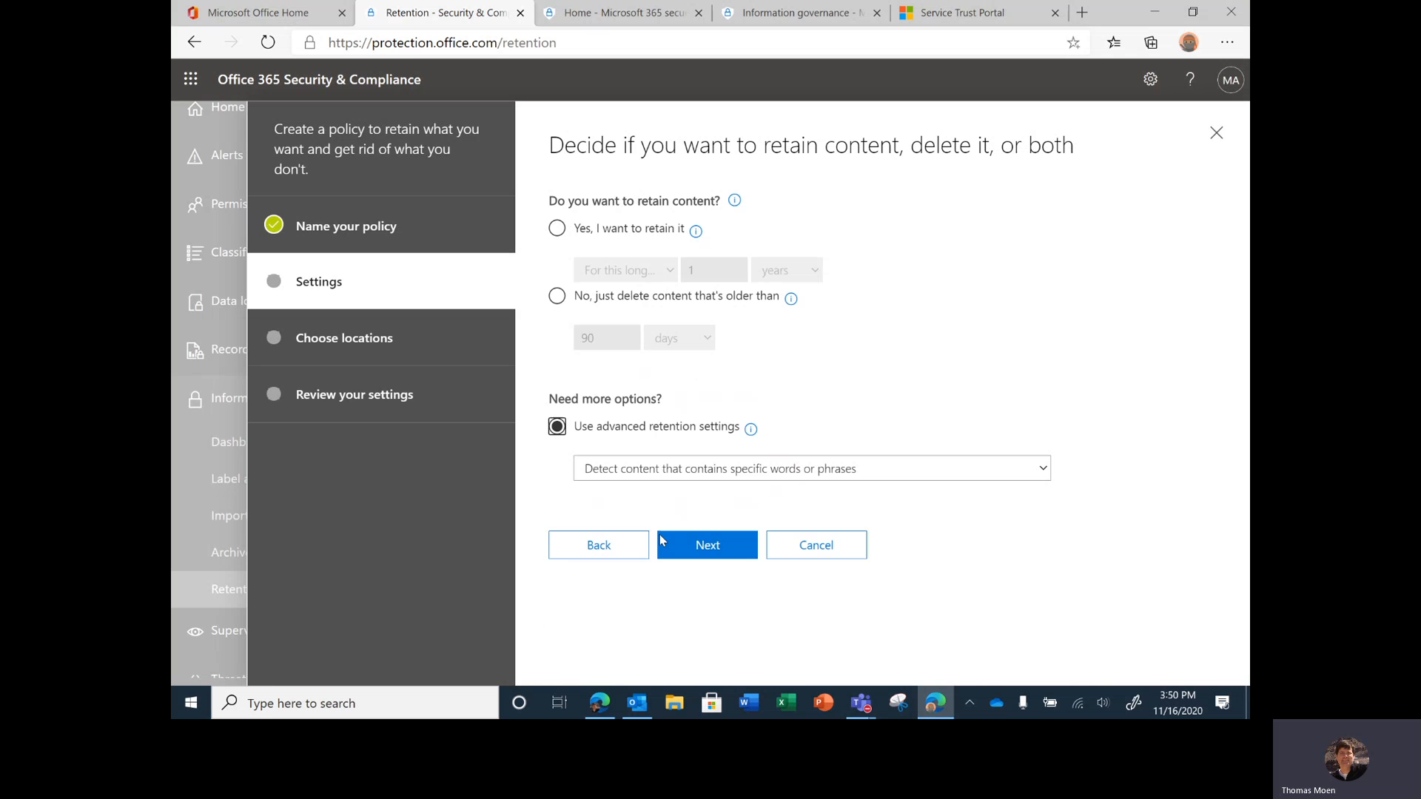
{"action": "left_click", "coordinate": [729, 473]}
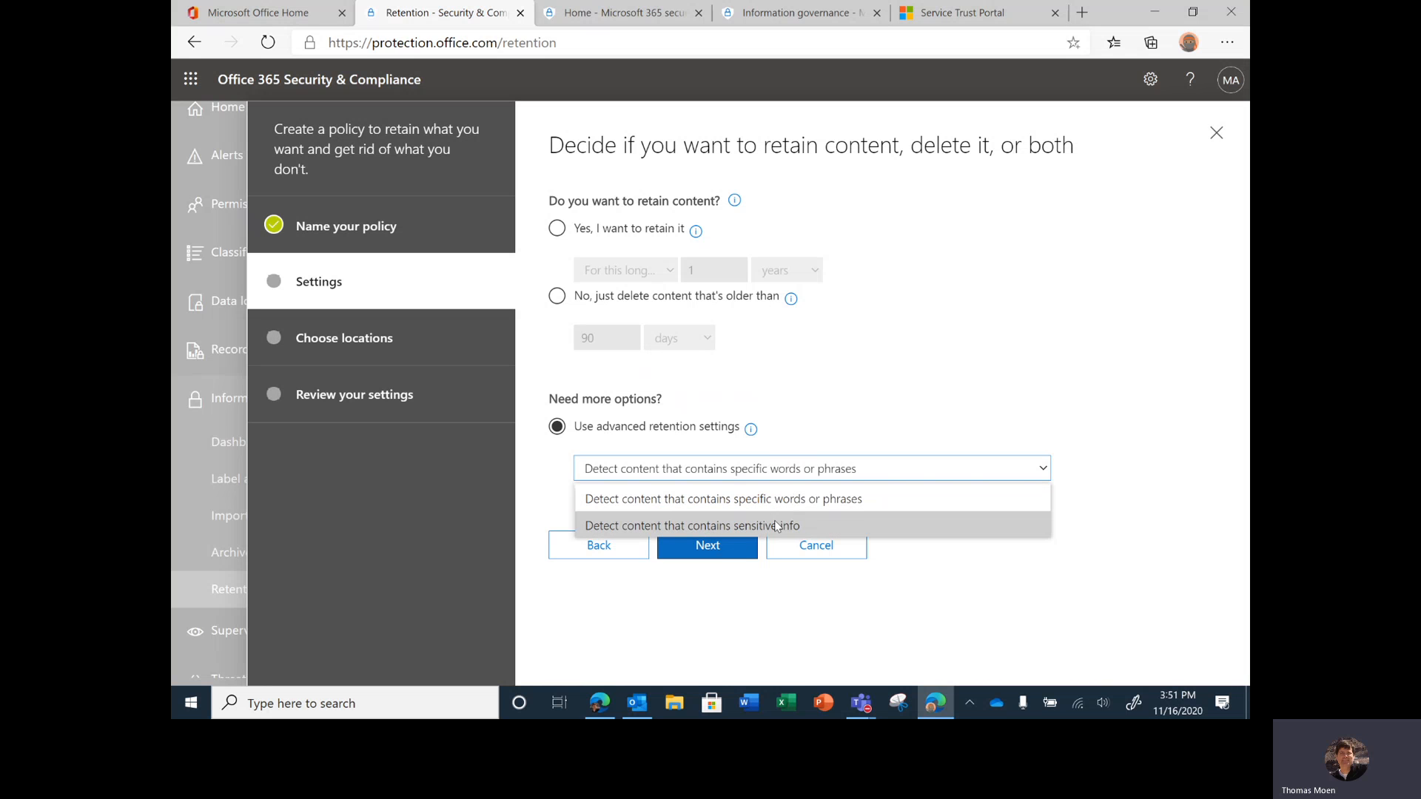
{"action": "left_click", "coordinate": [818, 407]}
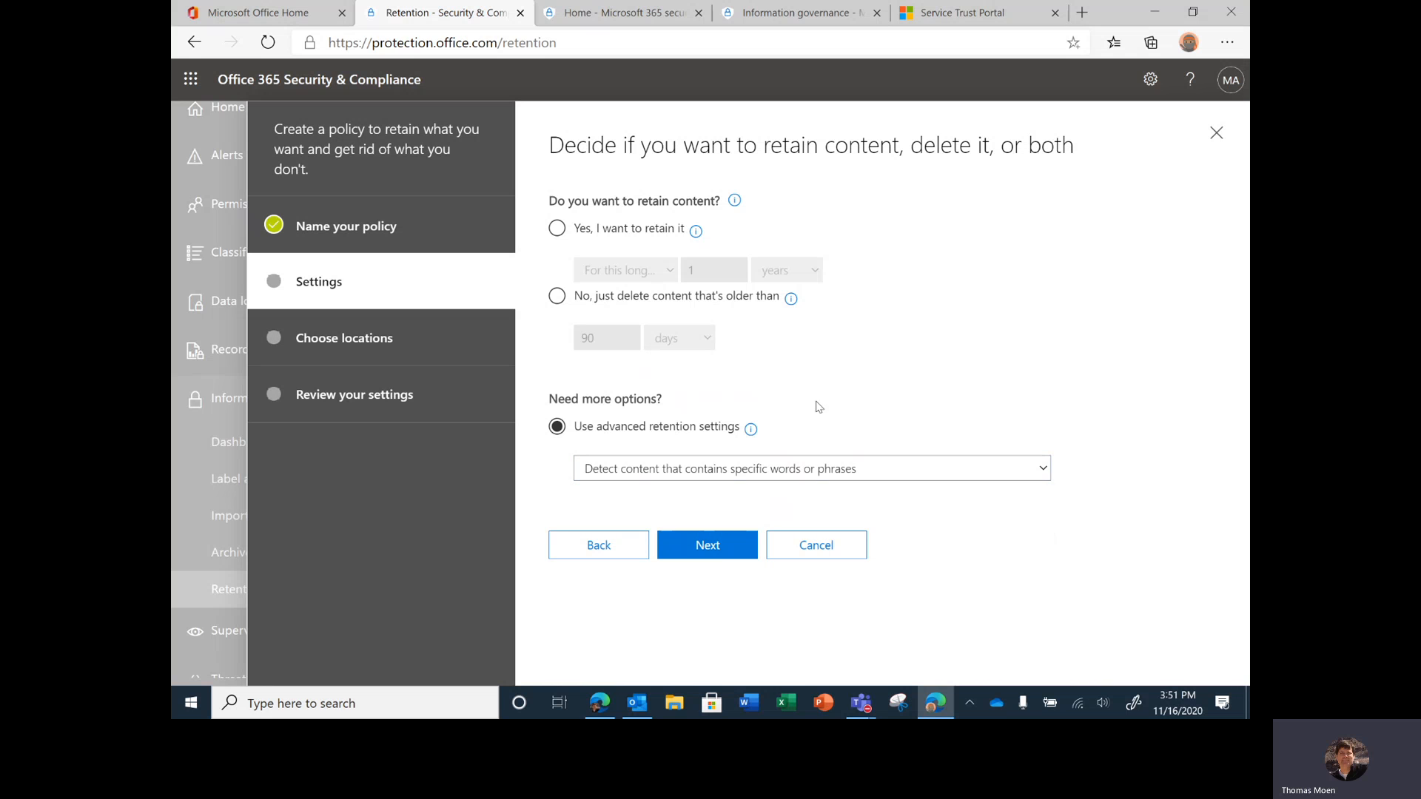
Compare the fixed-period retain option with the advanced retention settings and review the choices for detecting content.
{"action": "left_click", "coordinate": [633, 432]}
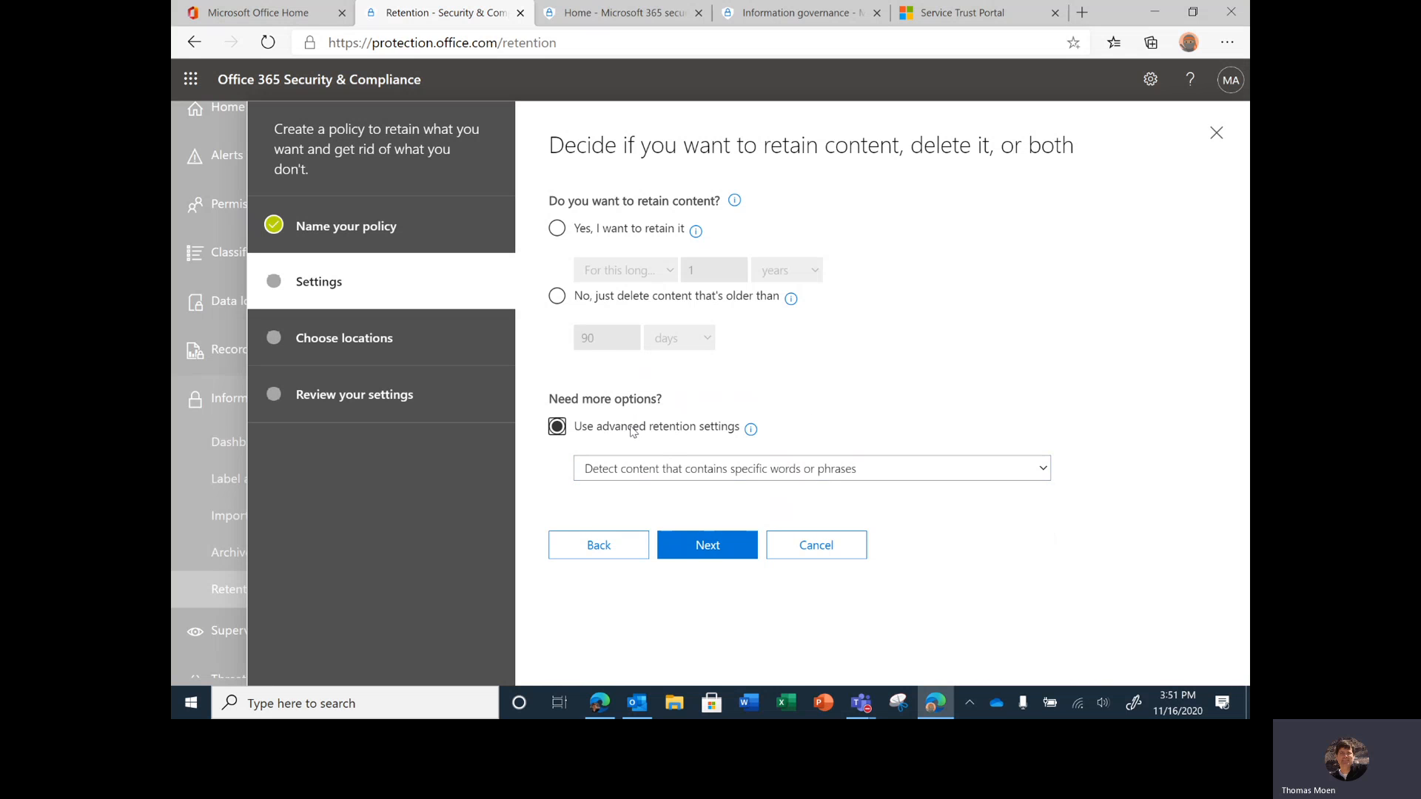
{"action": "left_click", "coordinate": [557, 229]}
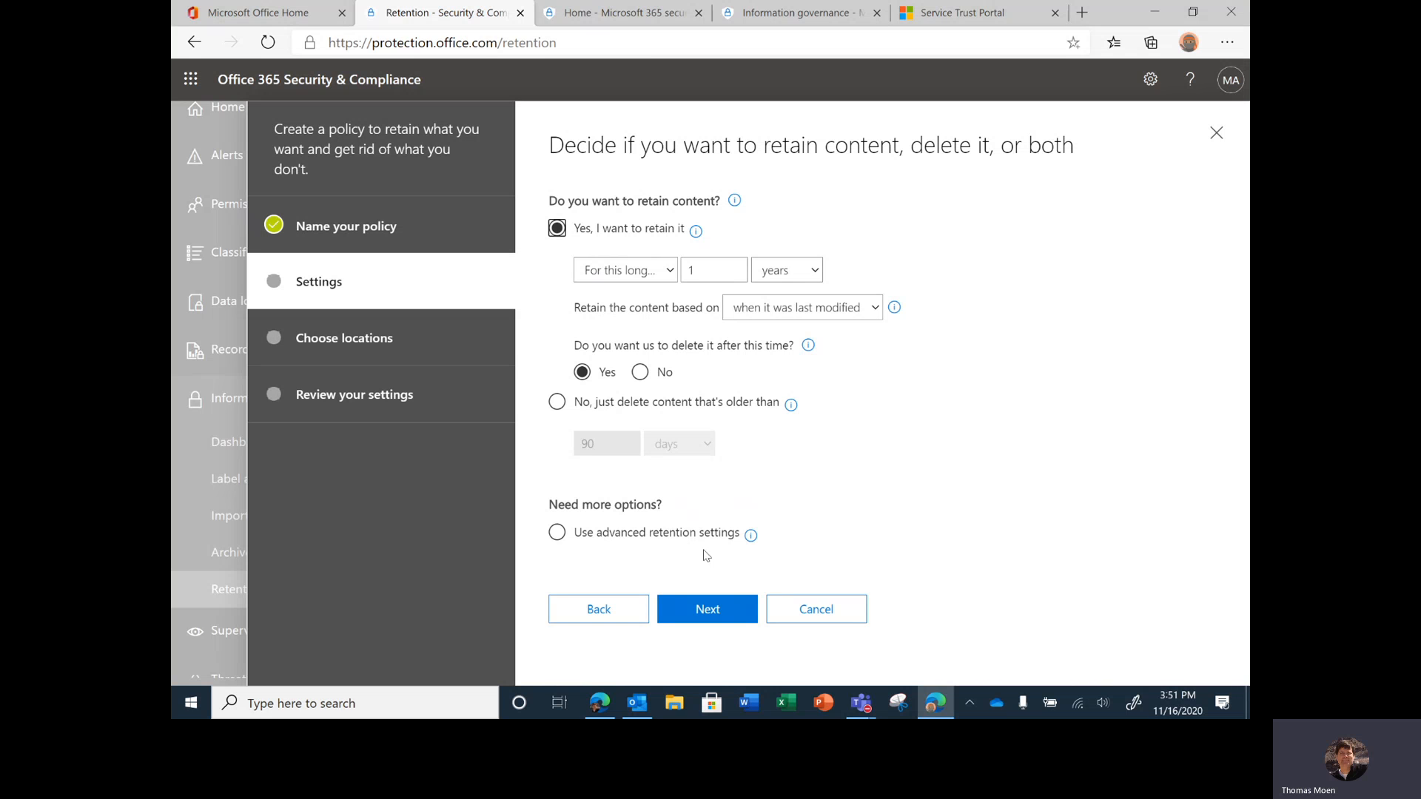
{"action": "left_click", "coordinate": [640, 534]}
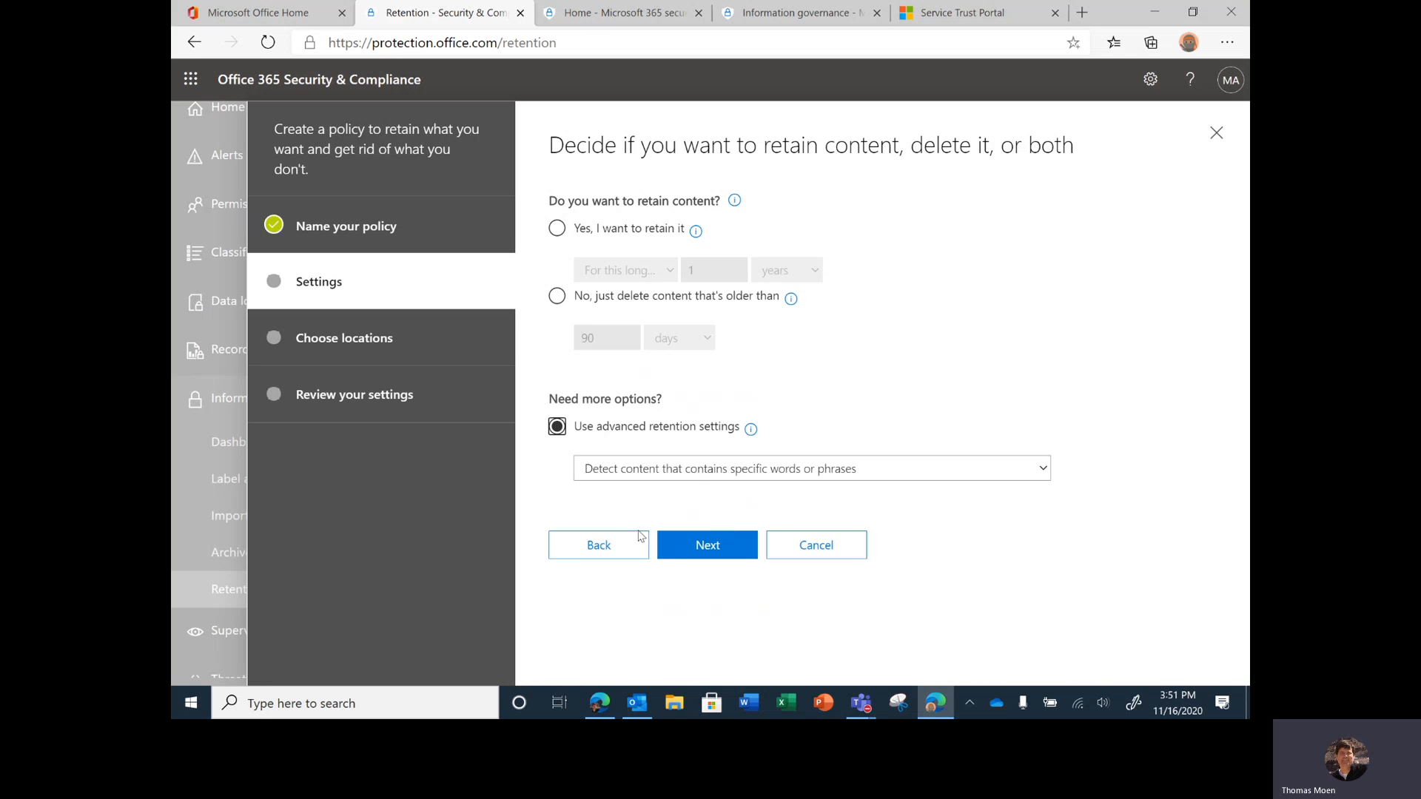
{"action": "left_click", "coordinate": [766, 472]}
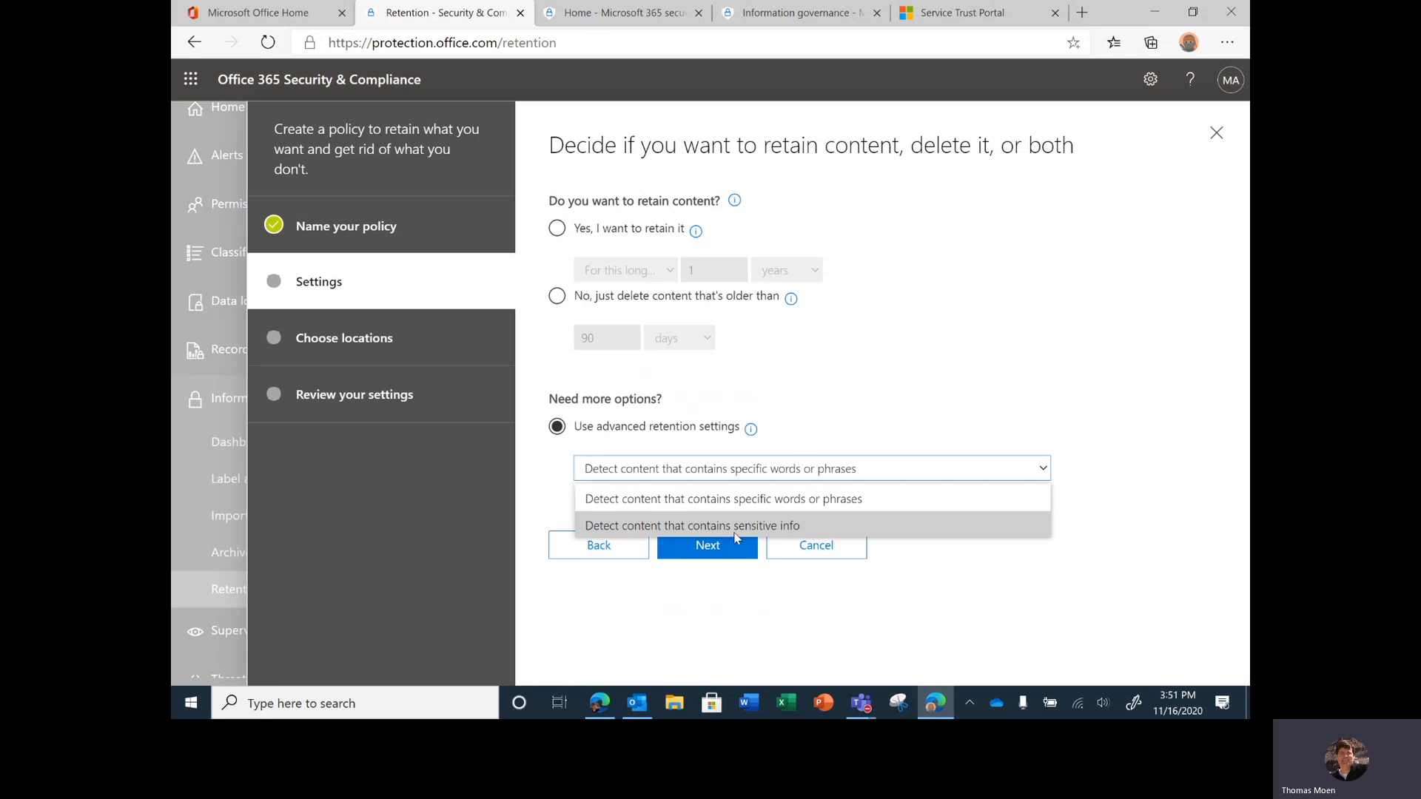
{"action": "left_click", "coordinate": [816, 370]}
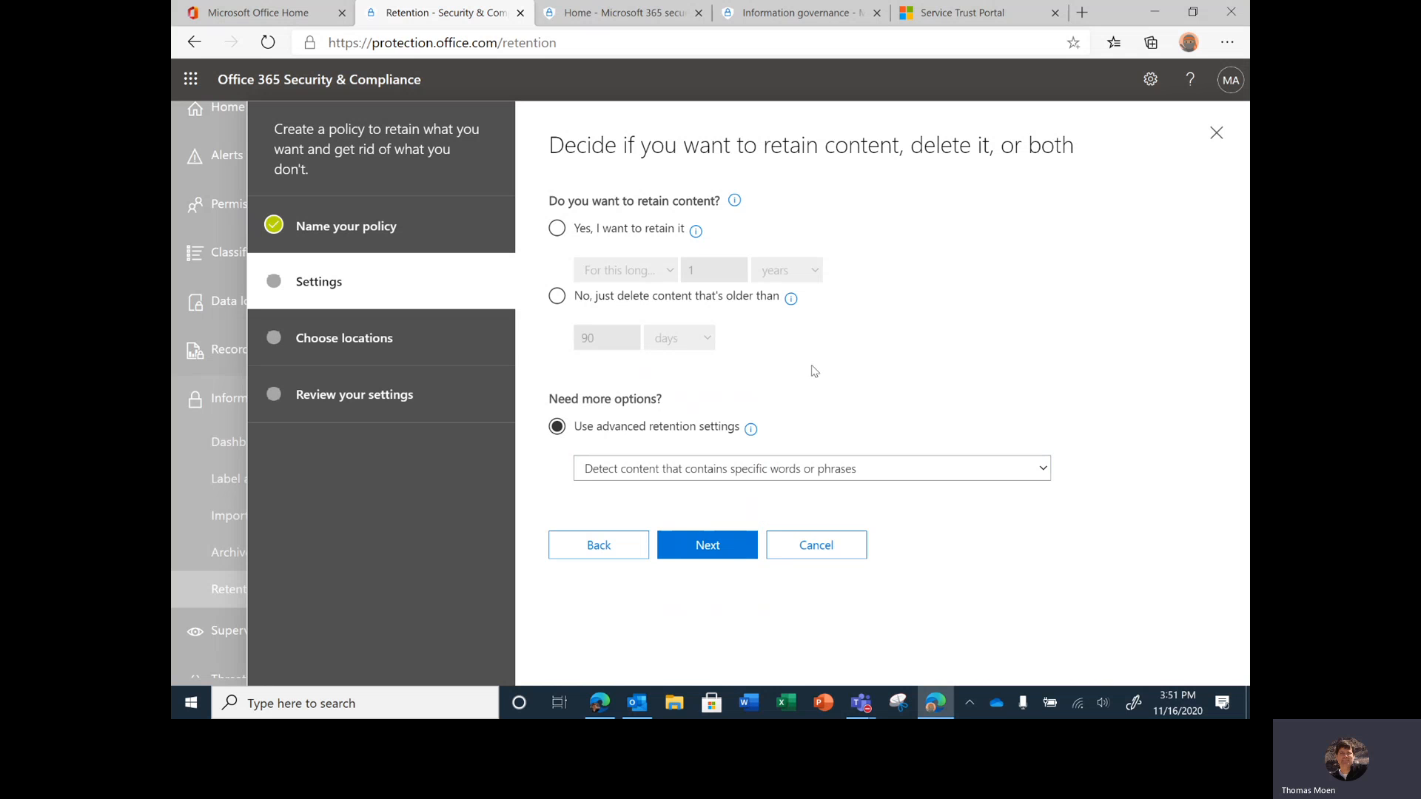
Choose to retain content for 1 year since last modification with deletion at the end, and continue to the policy locations.
{"action": "left_click", "coordinate": [560, 231]}
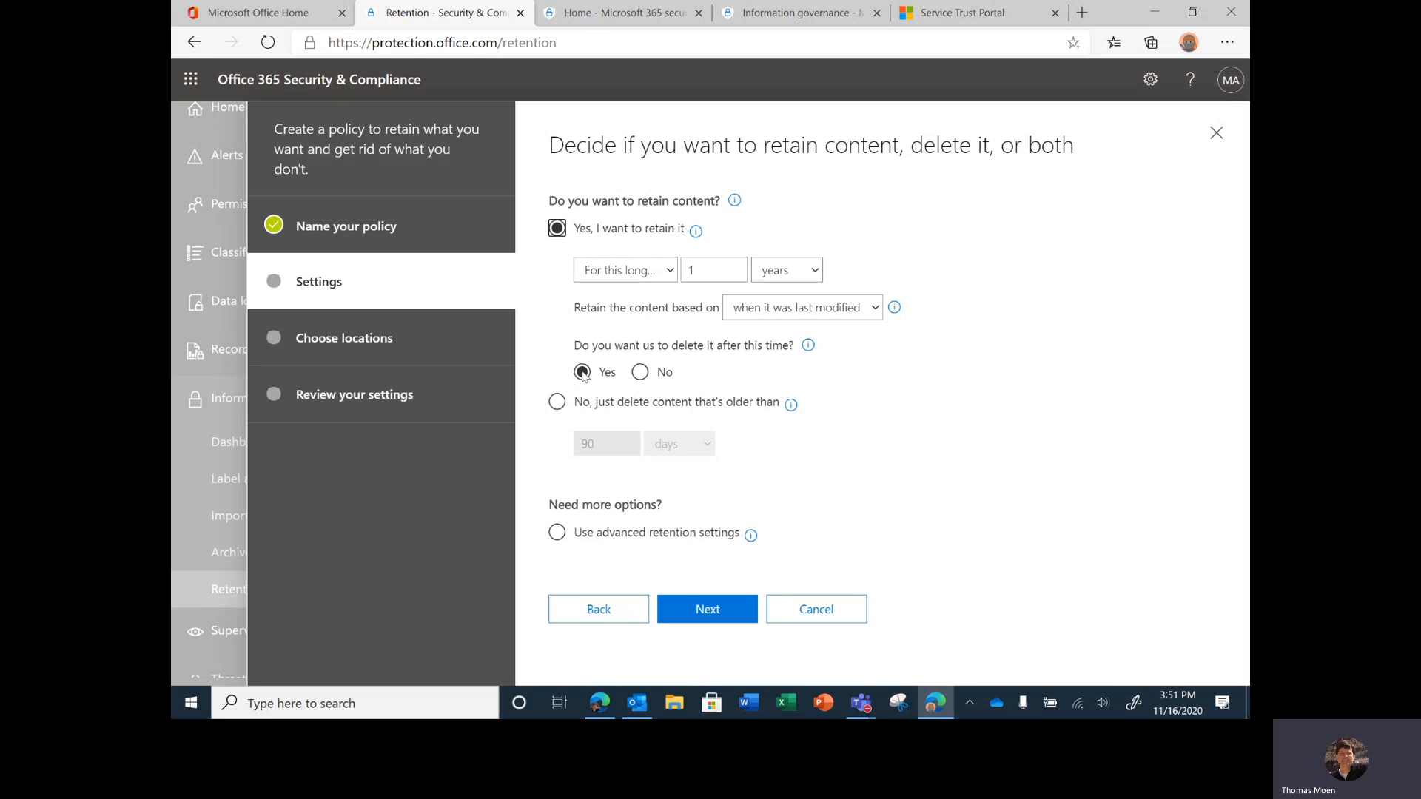
{"action": "left_click", "coordinate": [690, 607]}
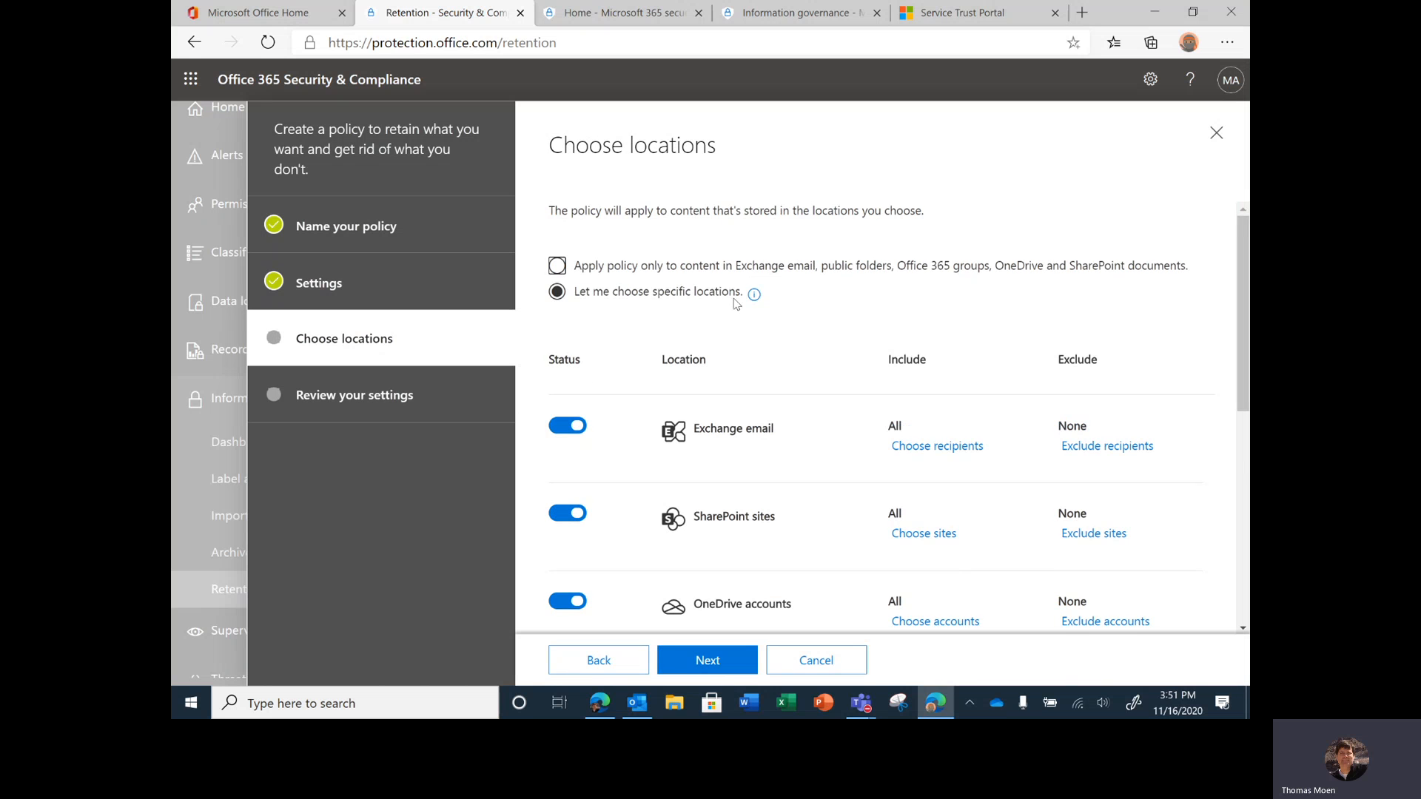
{"action": "scroll", "coordinate": [737, 297], "scroll_direction": "down", "scroll_amount": 2}
{"action": "scroll", "coordinate": [737, 297], "scroll_direction": "up", "scroll_amount": 2}
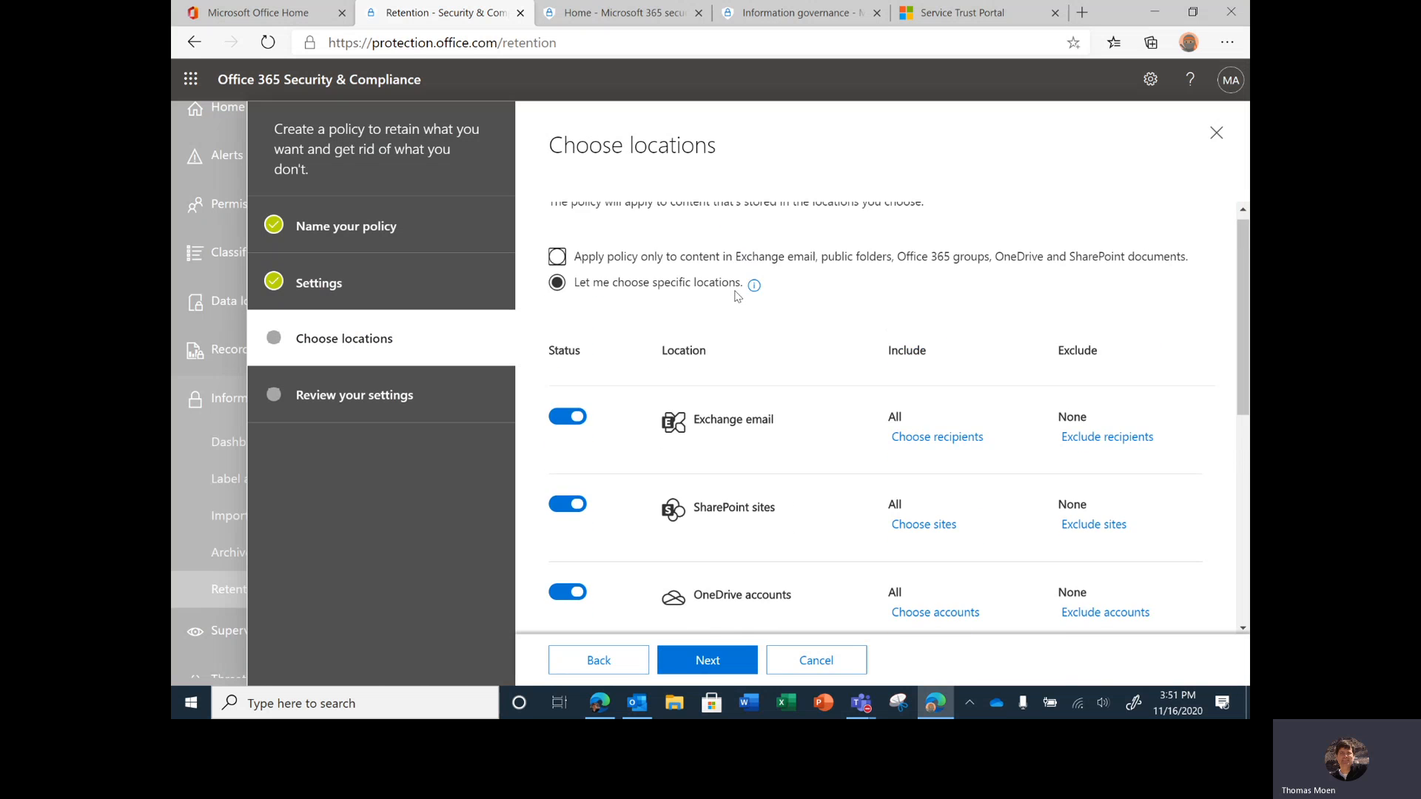
Examine the policy's location scope options and the full list of specific locations.
{"action": "left_click", "coordinate": [558, 258]}
{"action": "left_click", "coordinate": [558, 274]}
{"action": "scroll", "coordinate": [635, 331], "scroll_direction": "down", "scroll_amount": 5}
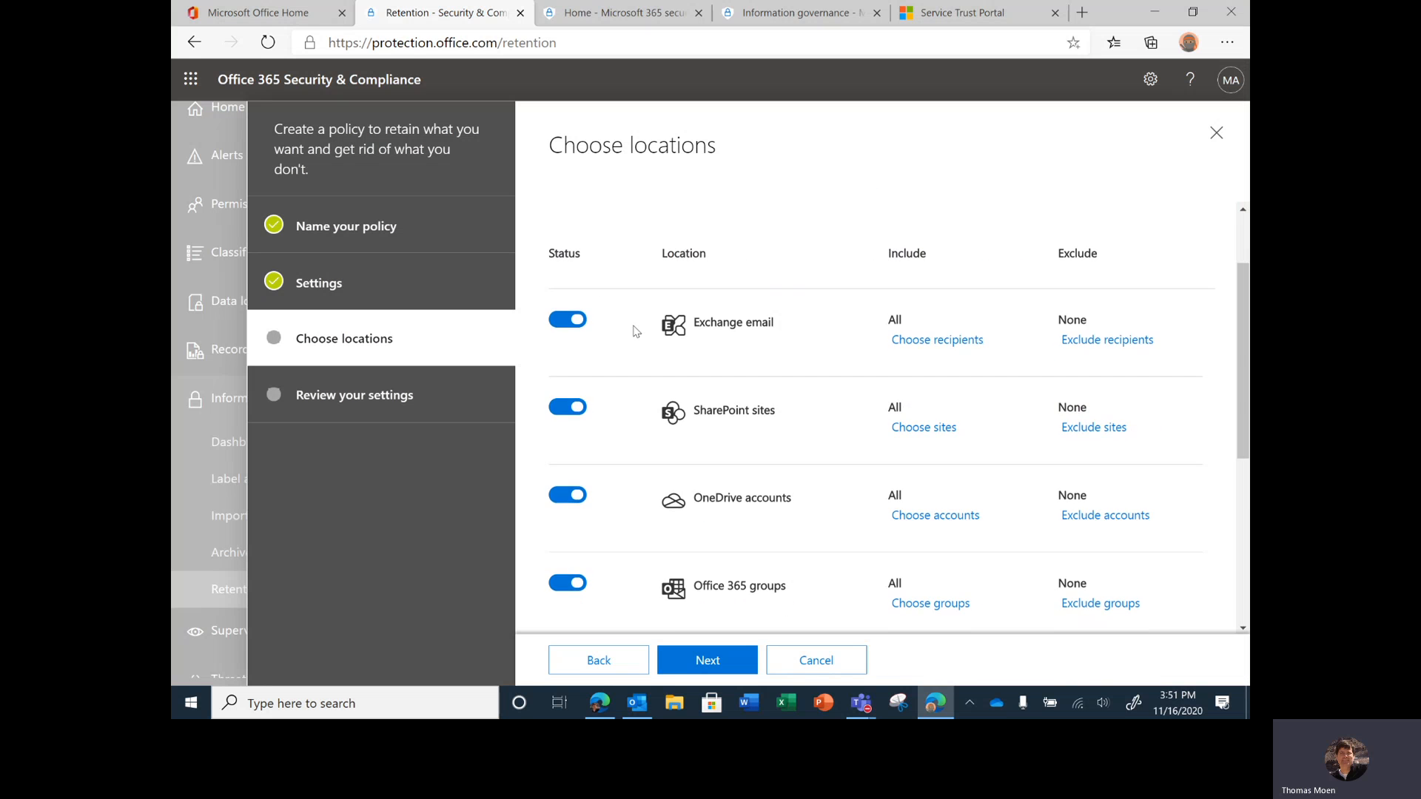
{"action": "scroll", "coordinate": [635, 331], "scroll_direction": "up", "scroll_amount": 3}
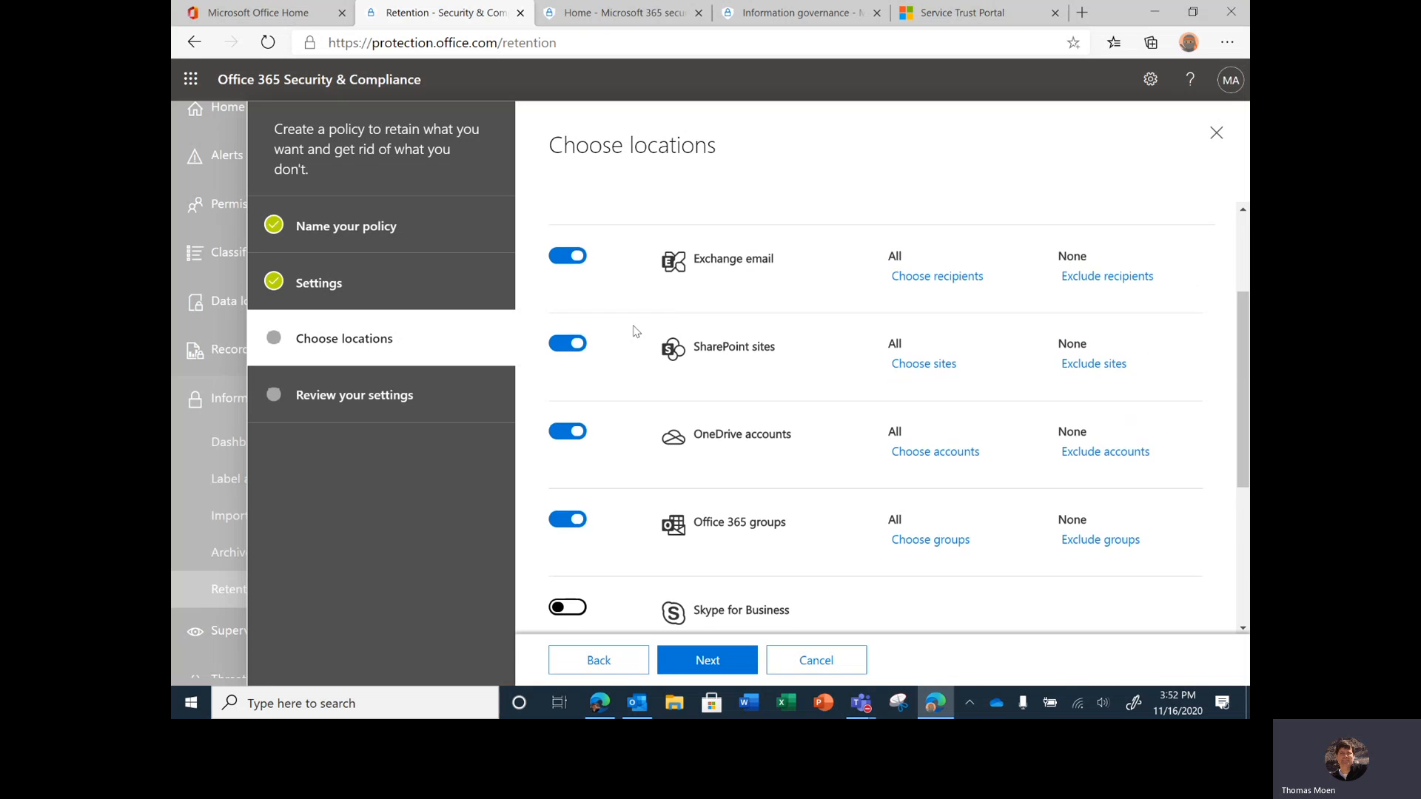
{"action": "scroll", "coordinate": [593, 447], "scroll_direction": "down", "scroll_amount": 4}
{"action": "scroll", "coordinate": [593, 449], "scroll_direction": "down", "scroll_amount": 1}
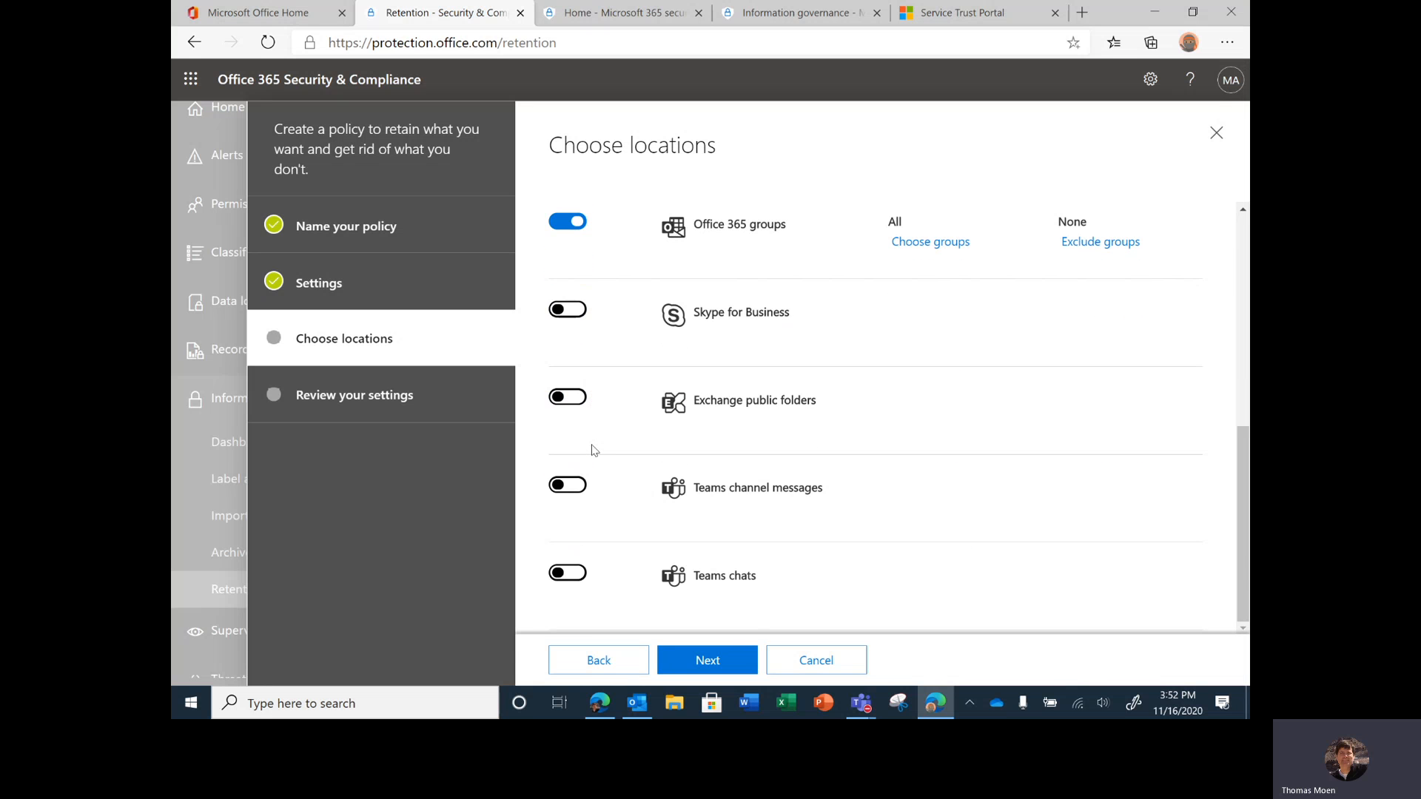
Turn on Teams chats as a location, check the other locations' status, and turn Teams chats off again.
{"action": "left_click", "coordinate": [574, 574]}
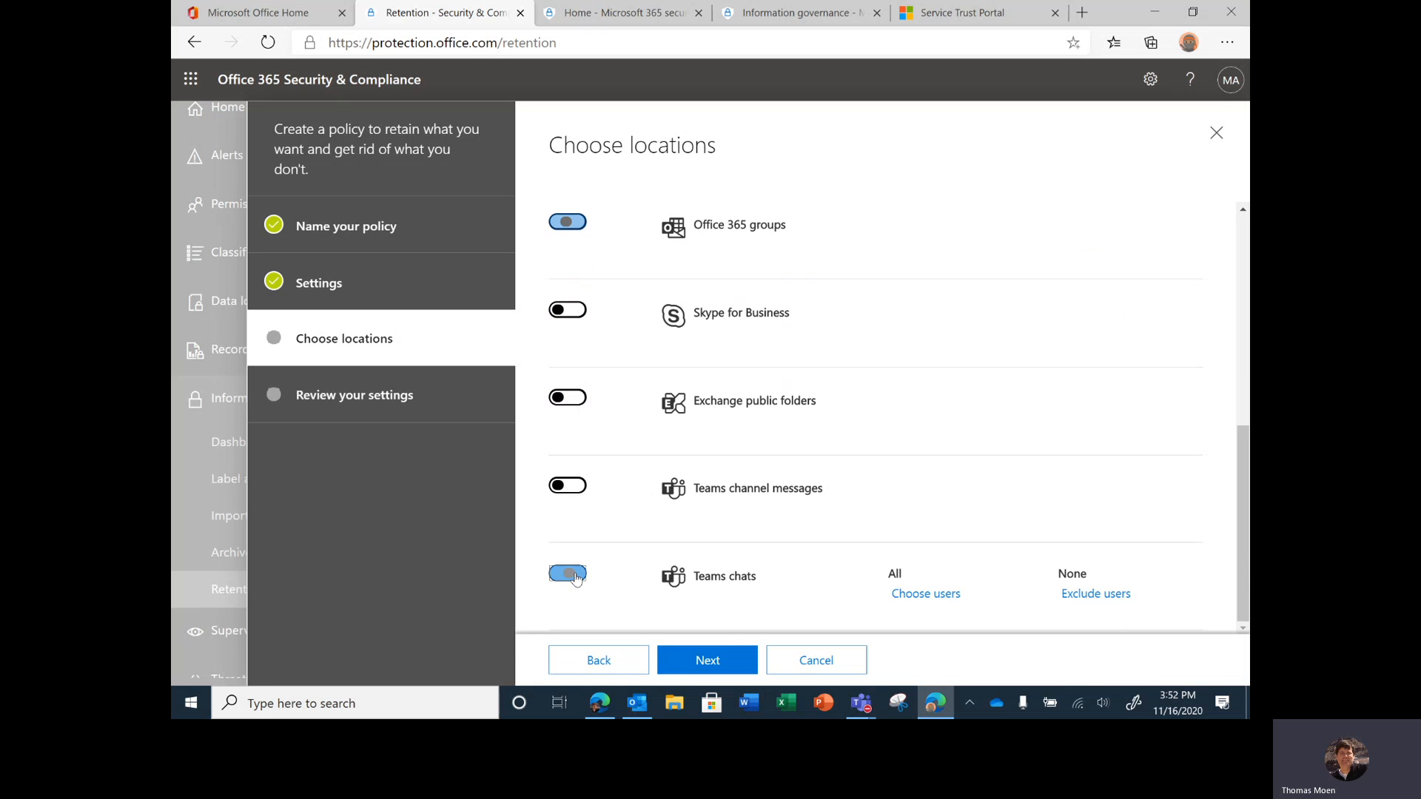
{"action": "scroll", "coordinate": [640, 406], "scroll_direction": "up", "scroll_amount": 2}
{"action": "scroll", "coordinate": [641, 407], "scroll_direction": "down", "scroll_amount": 2}
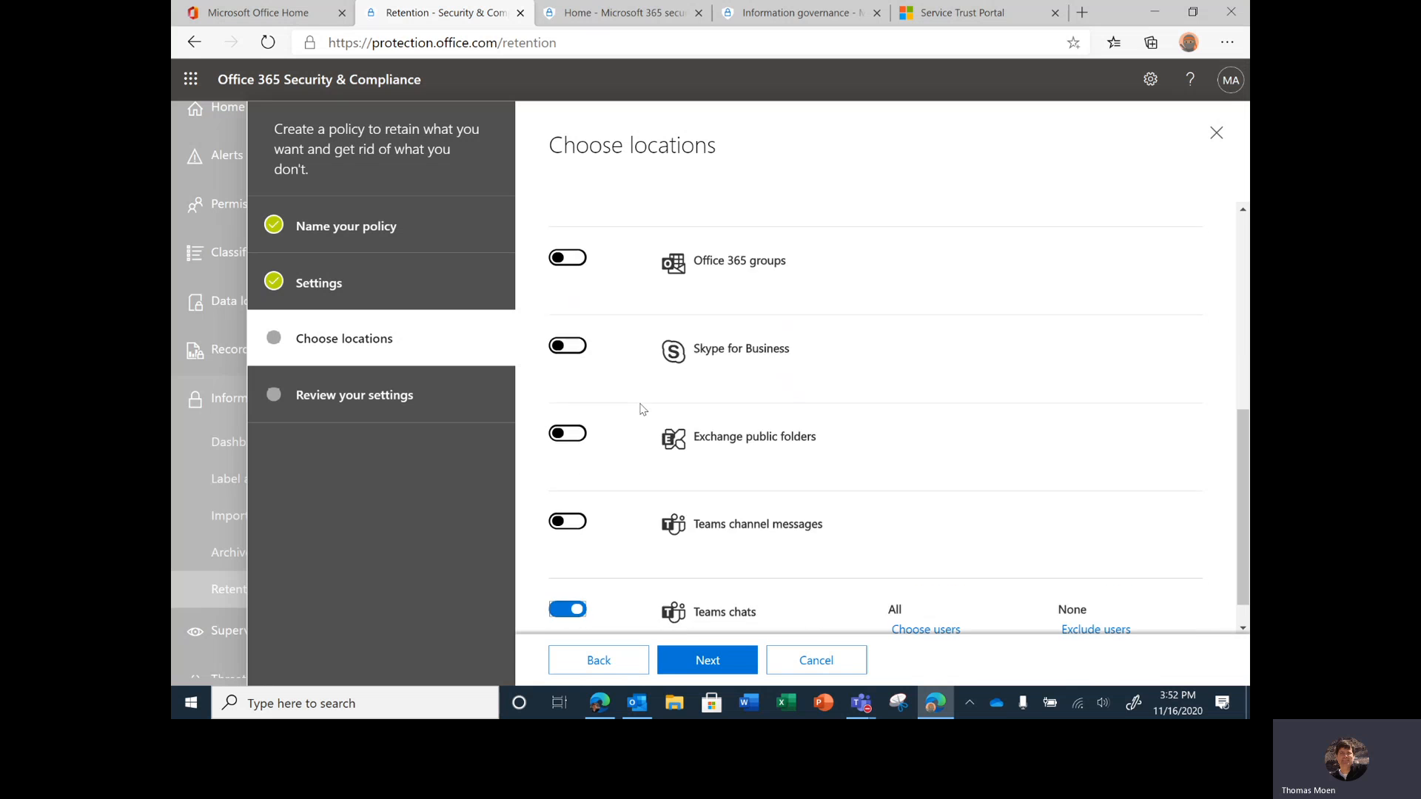
{"action": "scroll", "coordinate": [641, 409], "scroll_direction": "up", "scroll_amount": 5}
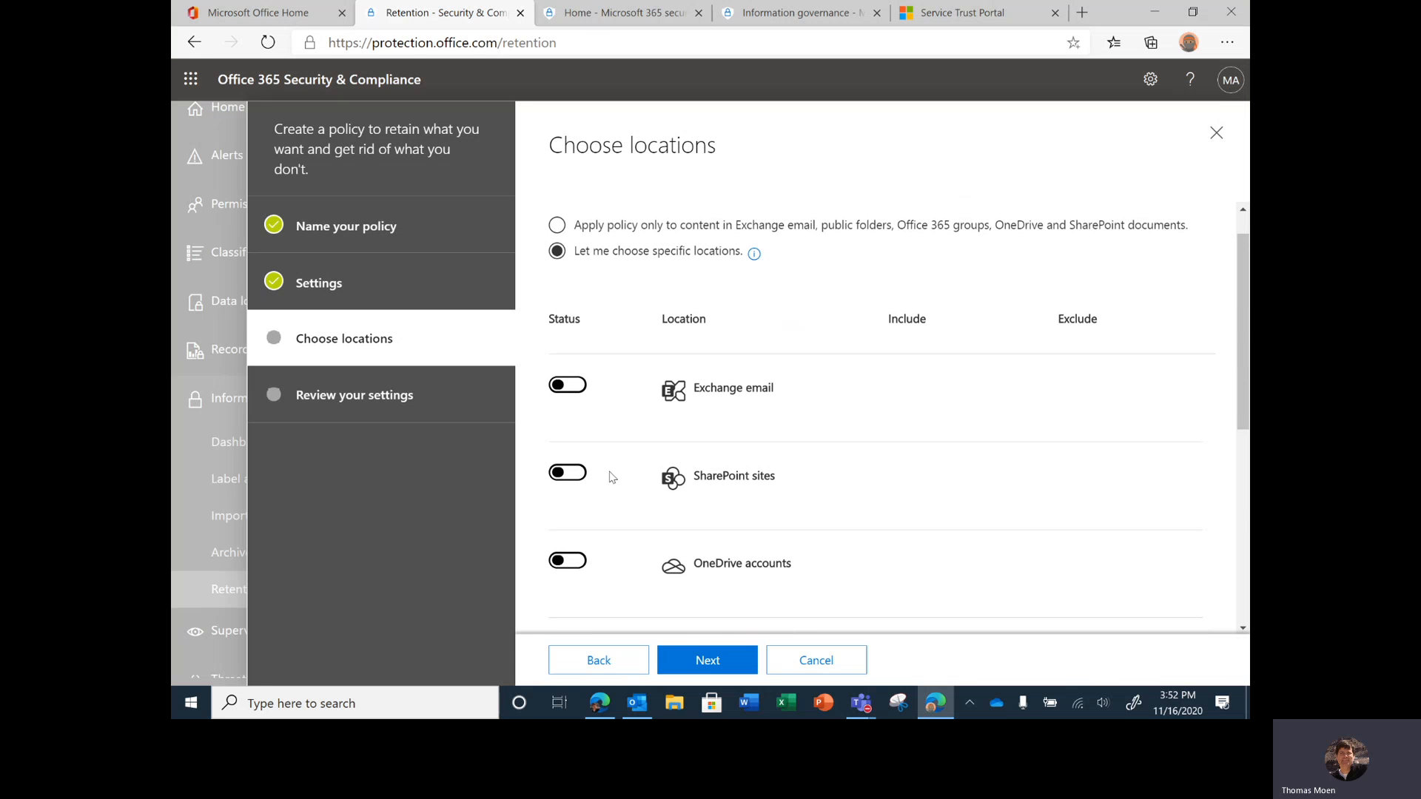
{"action": "scroll", "coordinate": [612, 472], "scroll_direction": "down", "scroll_amount": 5}
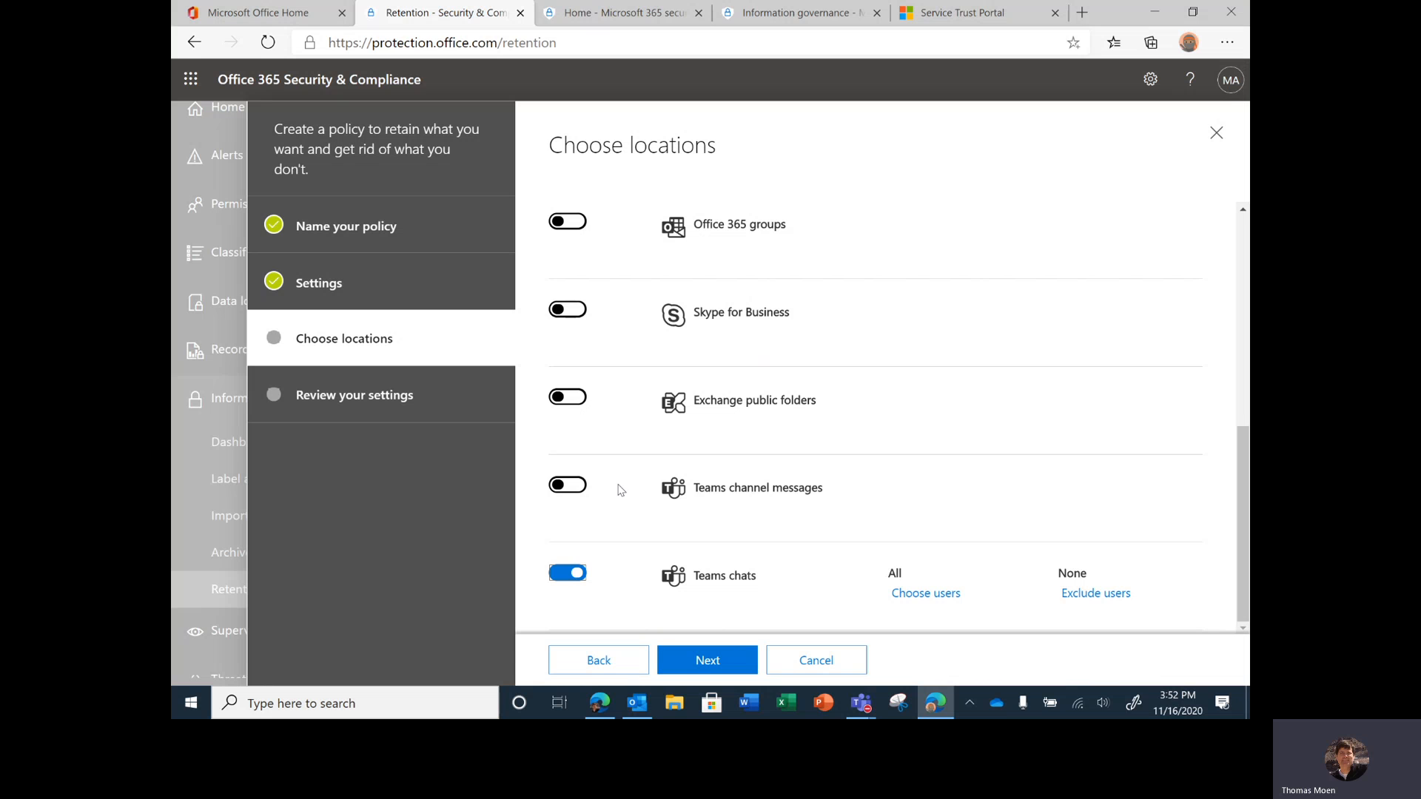
{"action": "left_click", "coordinate": [562, 582]}
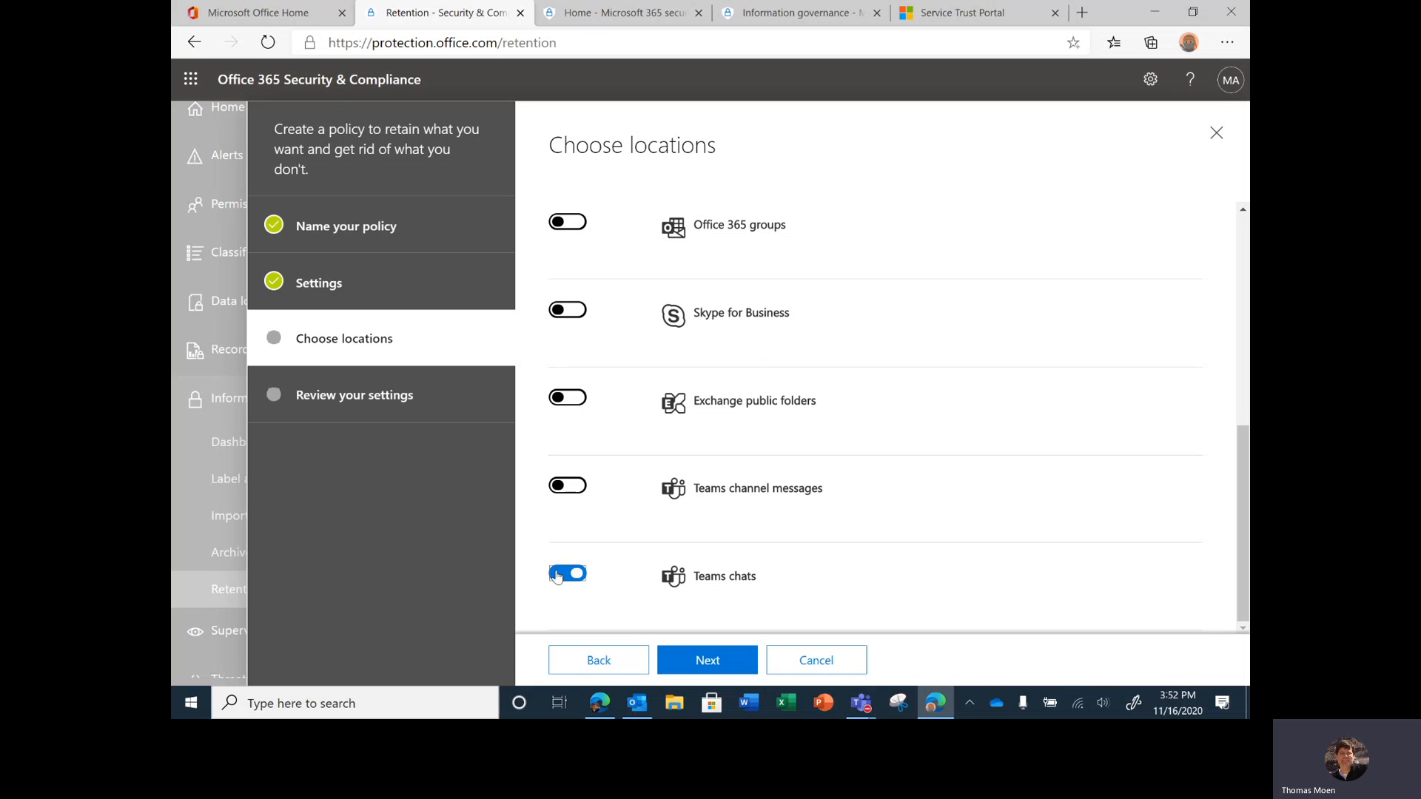
Turn on OneDrive accounts as a policy location and inspect its options for choosing and excluding accounts.
{"action": "scroll", "coordinate": [613, 392], "scroll_direction": "up", "scroll_amount": 2}
{"action": "scroll", "coordinate": [612, 385], "scroll_direction": "up", "scroll_amount": 1}
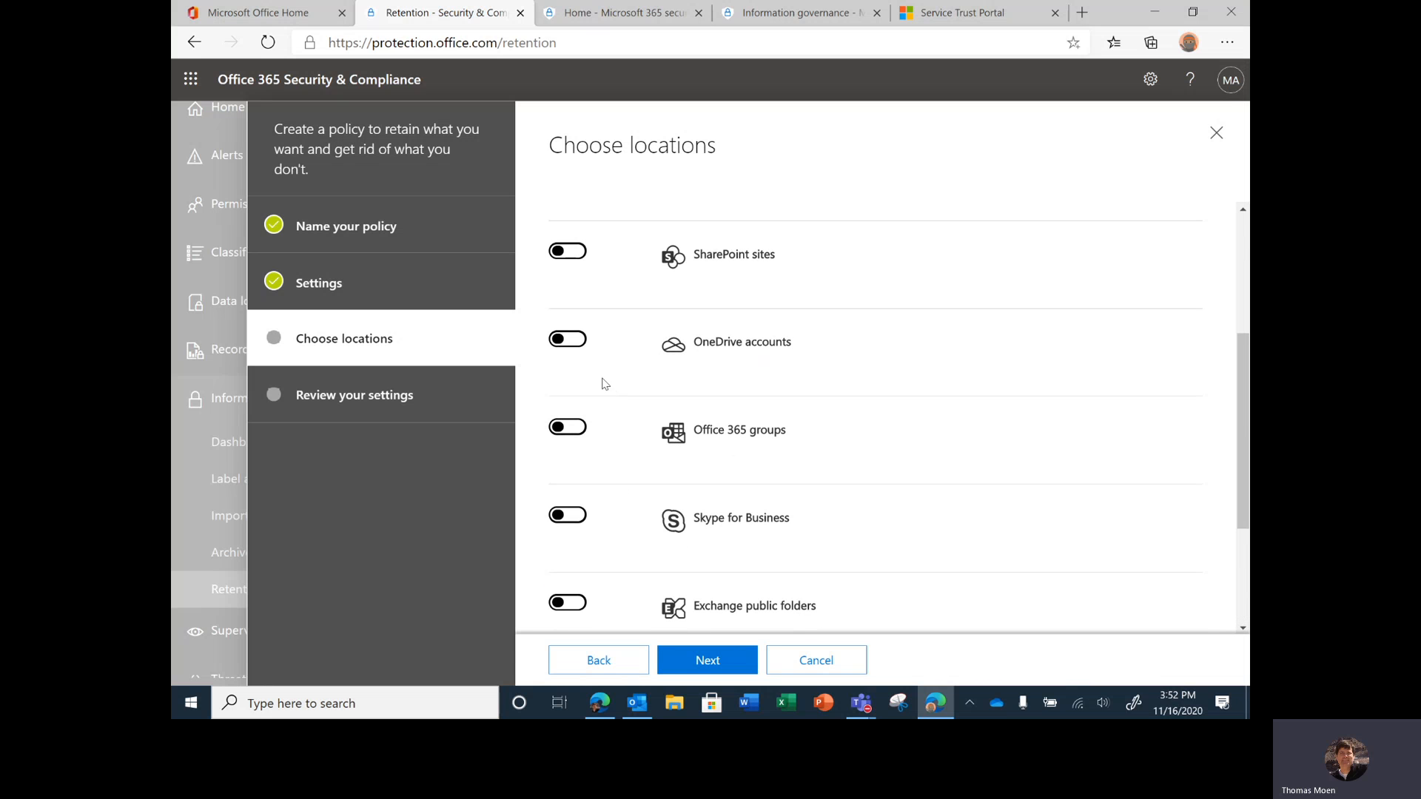
{"action": "left_click", "coordinate": [574, 343]}
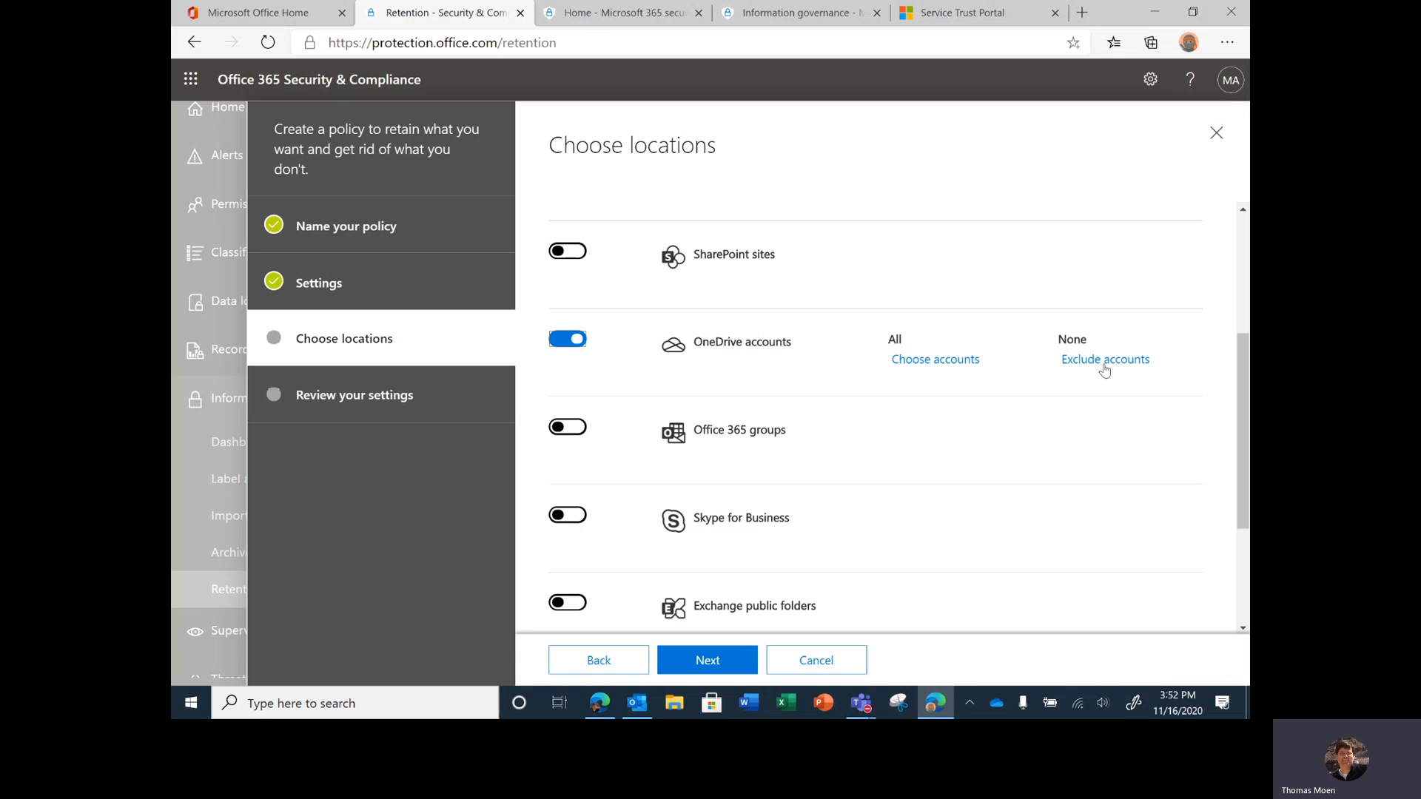
{"action": "scroll", "coordinate": [1100, 376], "scroll_direction": "up", "scroll_amount": 5}
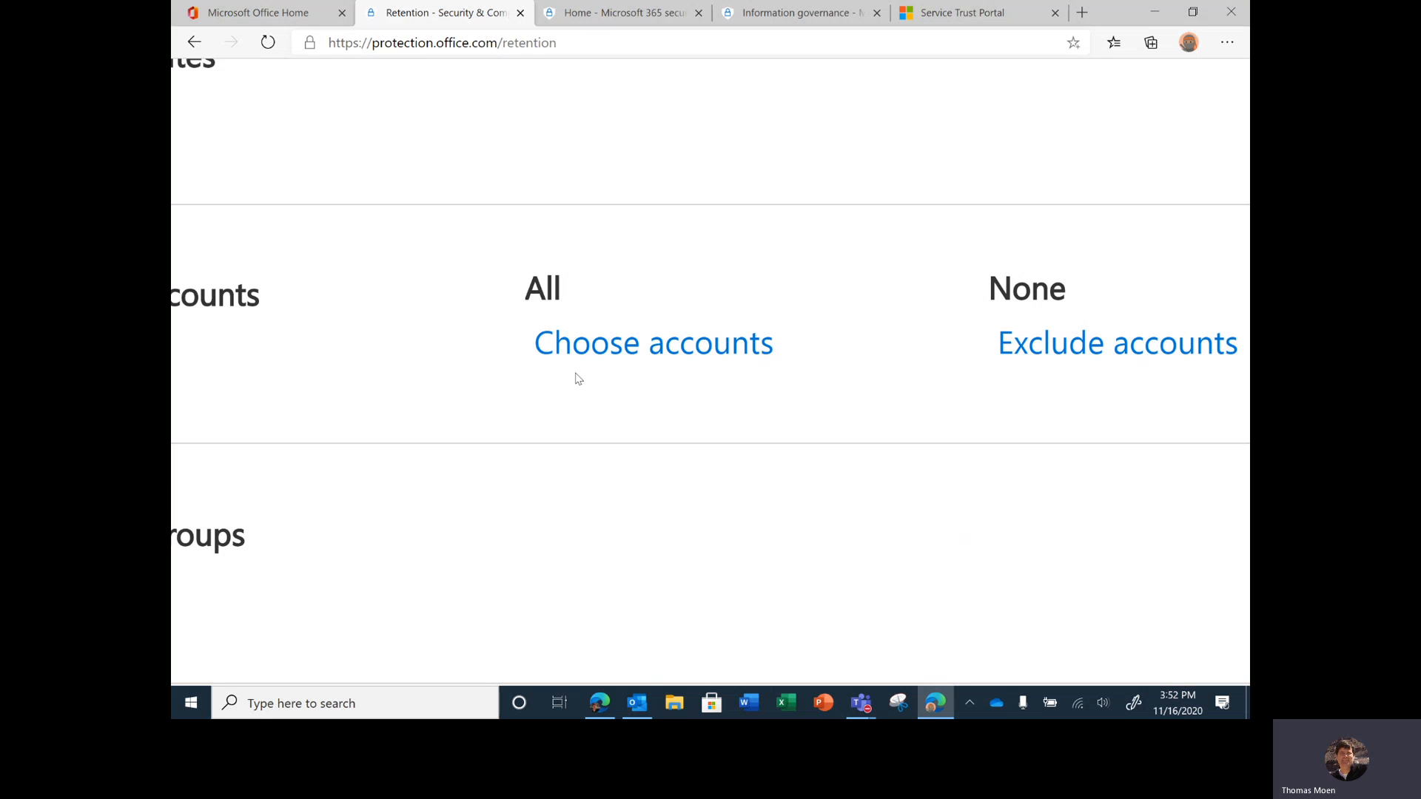
{"action": "key", "text": "ctrl+0"}
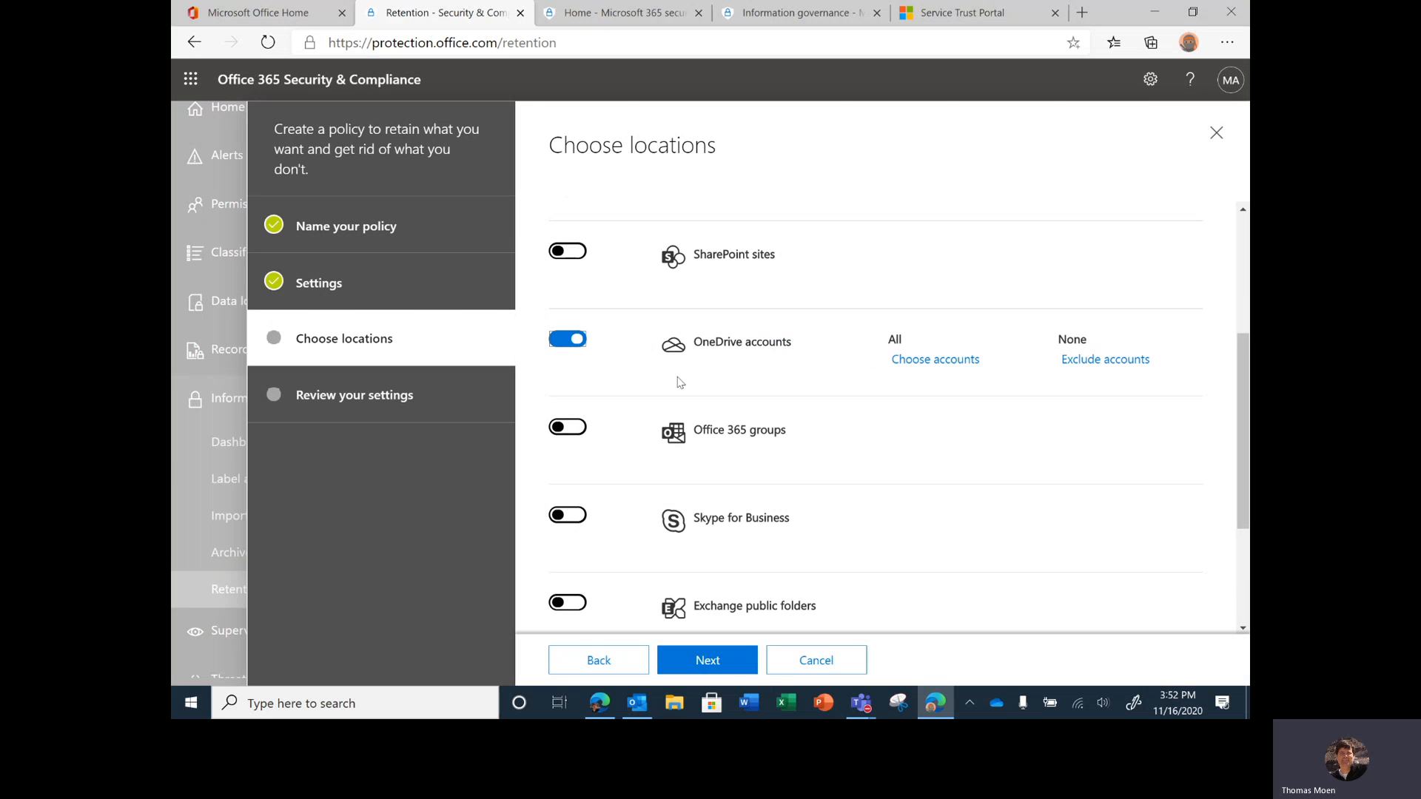
Keep OneDrive accounts as the only location and create the OneDrive One Year retention policy.
{"action": "scroll", "coordinate": [790, 362], "scroll_direction": "down", "scroll_amount": 1}
{"action": "scroll", "coordinate": [791, 361], "scroll_direction": "up", "scroll_amount": 2}
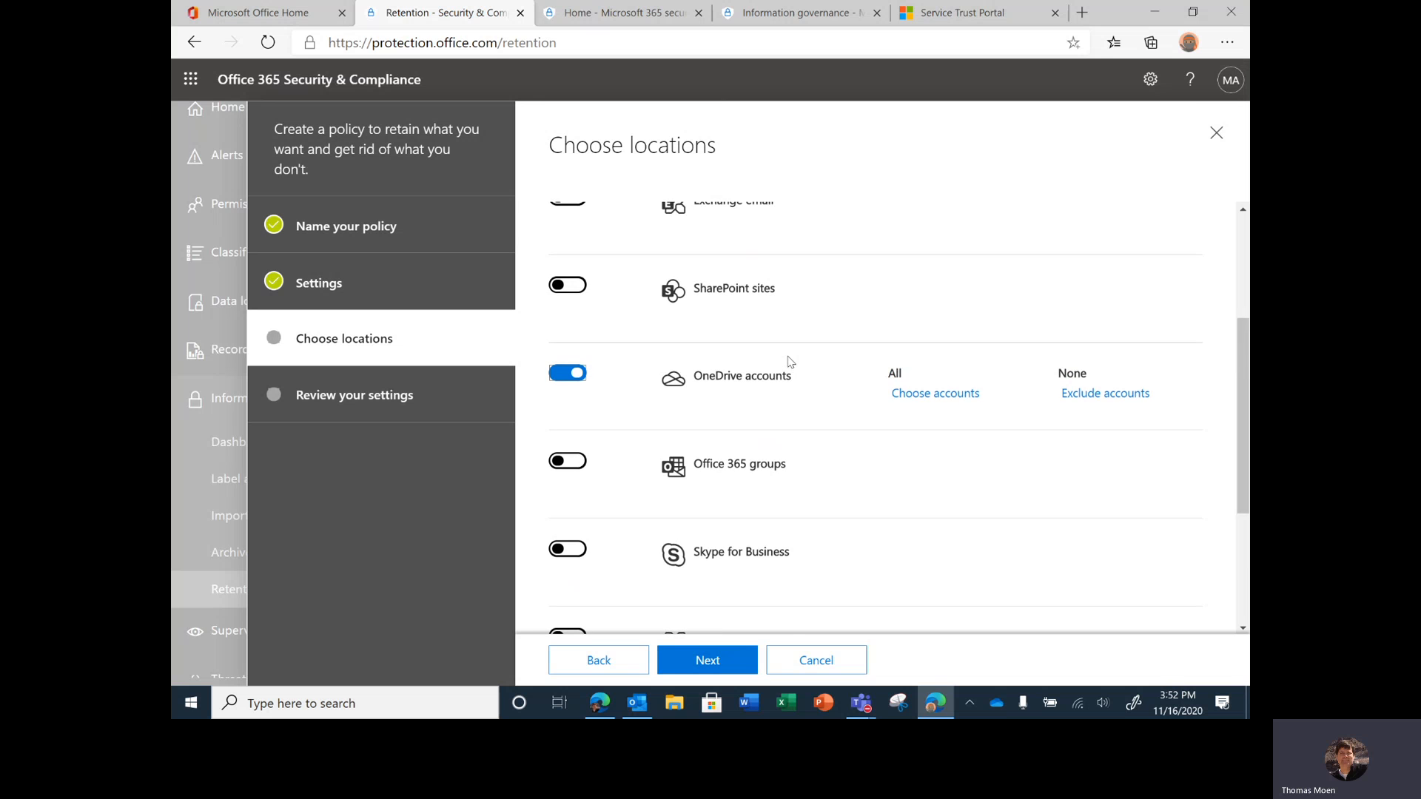
{"action": "scroll", "coordinate": [770, 433], "scroll_direction": "down", "scroll_amount": 2}
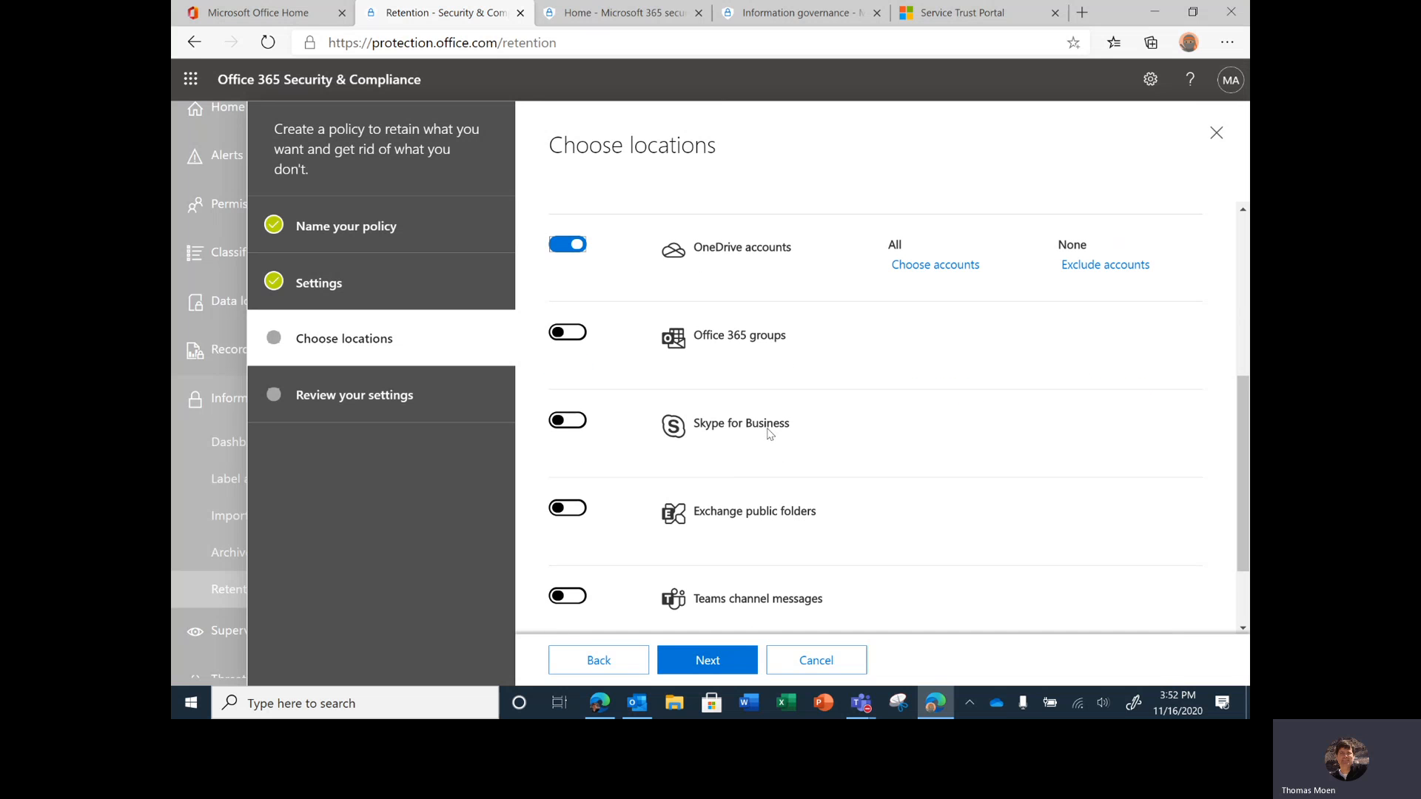
{"action": "scroll", "coordinate": [769, 433], "scroll_direction": "up", "scroll_amount": 1}
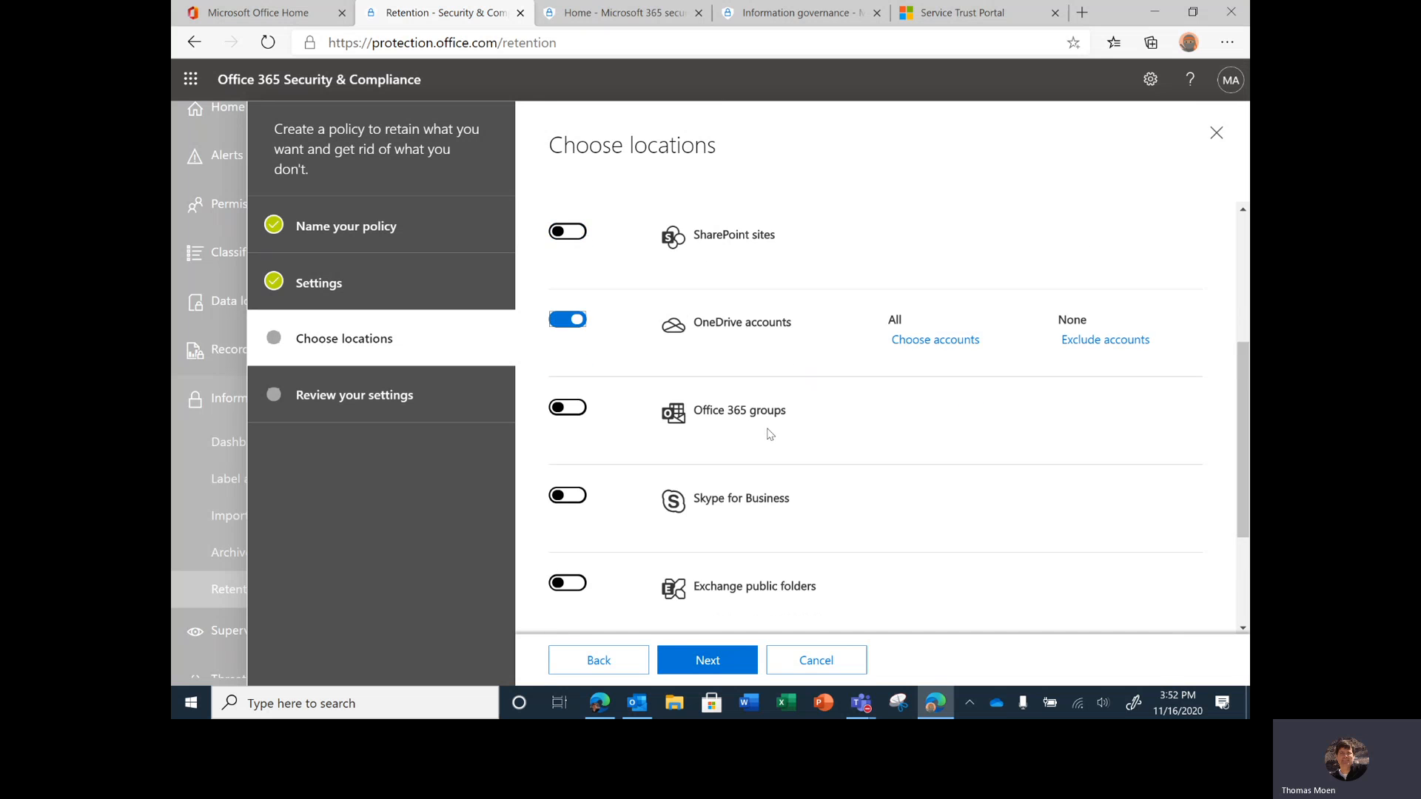
{"action": "scroll", "coordinate": [770, 432], "scroll_direction": "down", "scroll_amount": 2}
{"action": "left_click", "coordinate": [733, 660]}
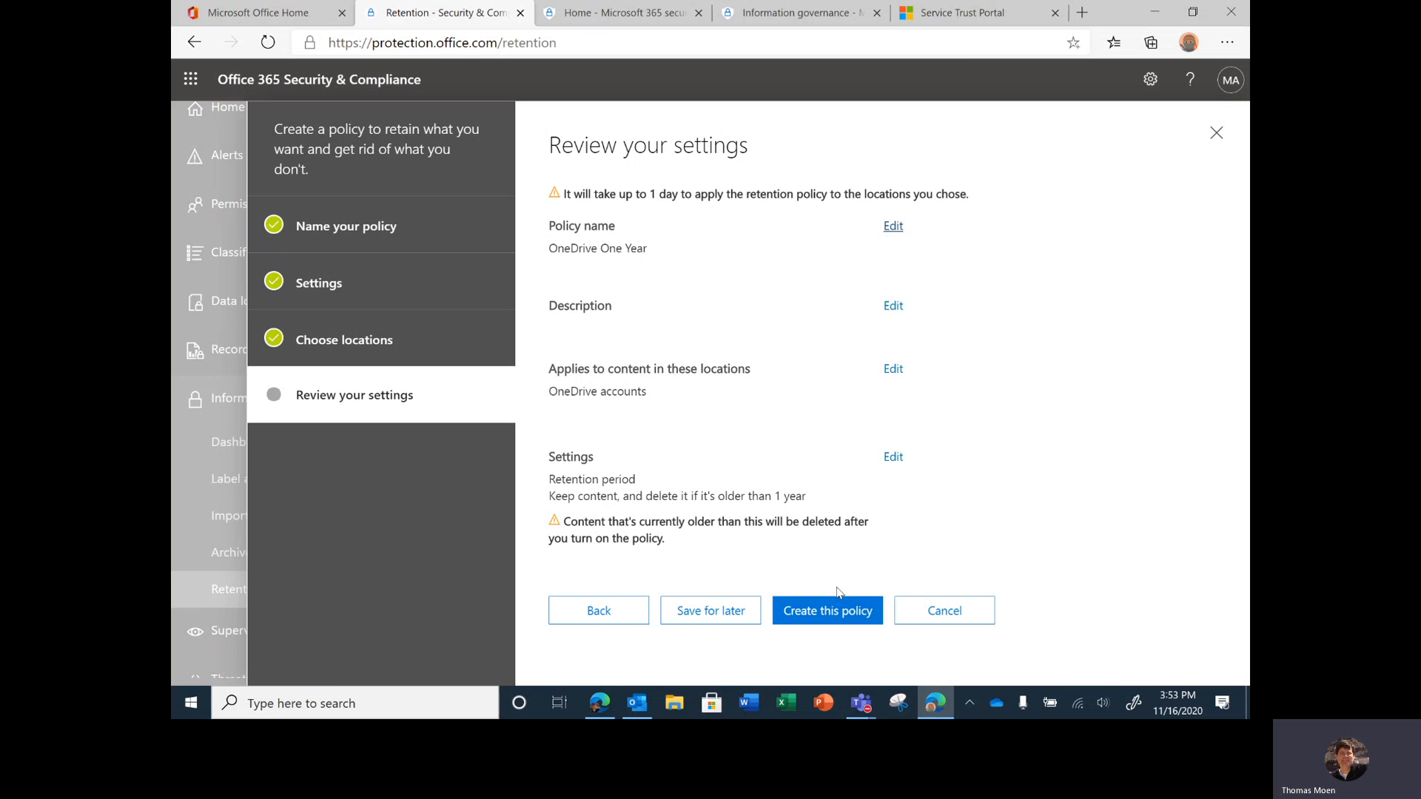
{"action": "left_click", "coordinate": [828, 609]}
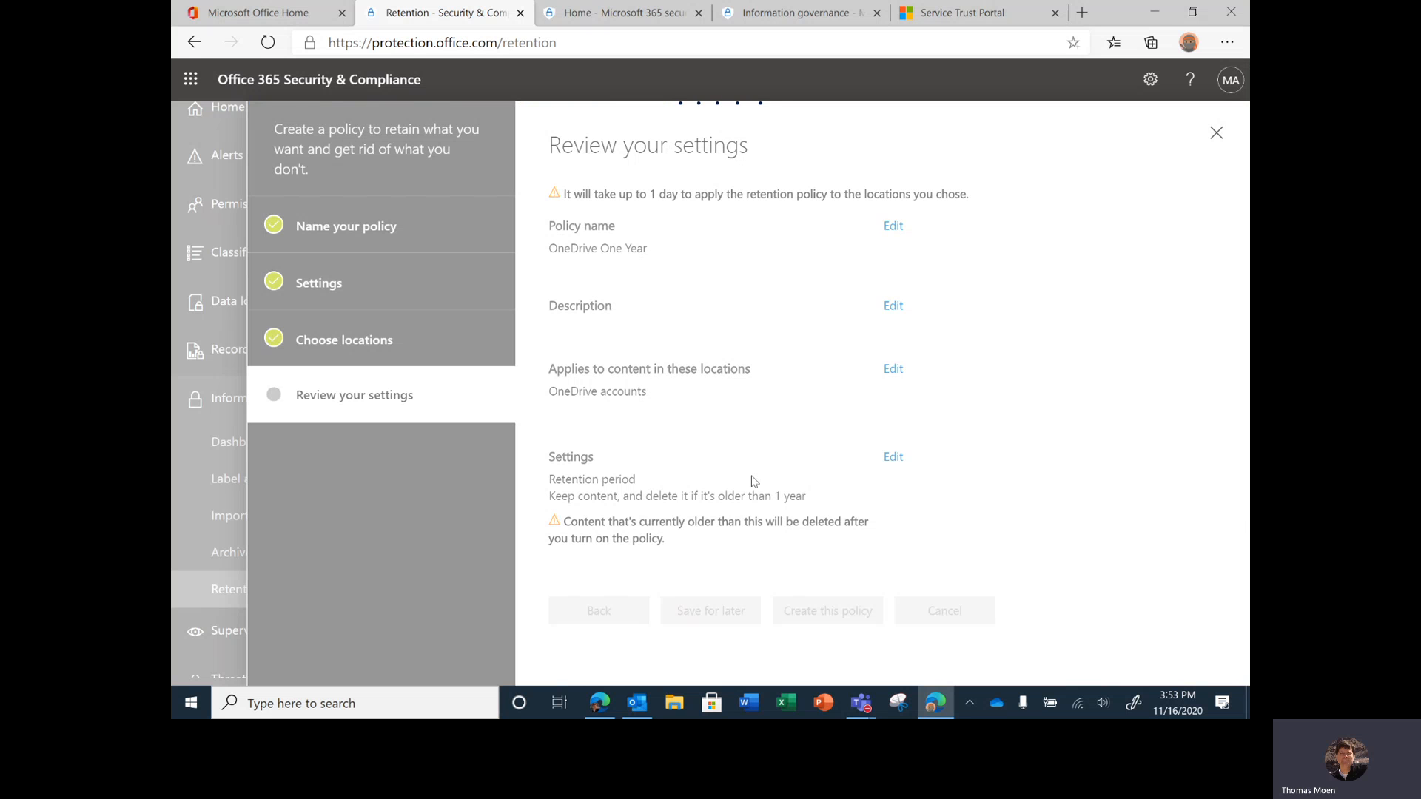
{"action": "scroll", "coordinate": [682, 493], "scroll_direction": "down", "scroll_amount": 2}
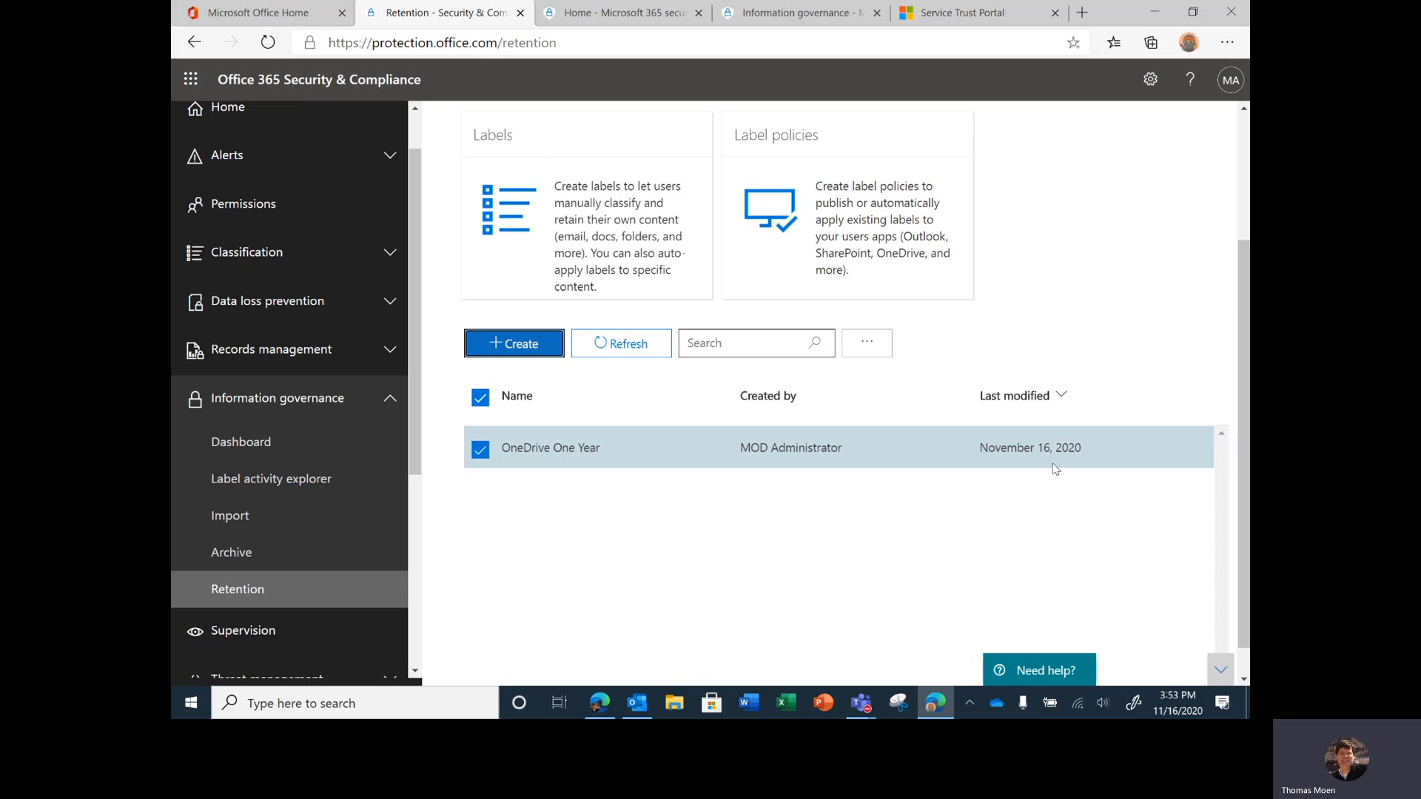
Switch to Information governance in Microsoft 365 compliance and view its list of retention policies.
{"action": "left_click", "coordinate": [770, 13]}
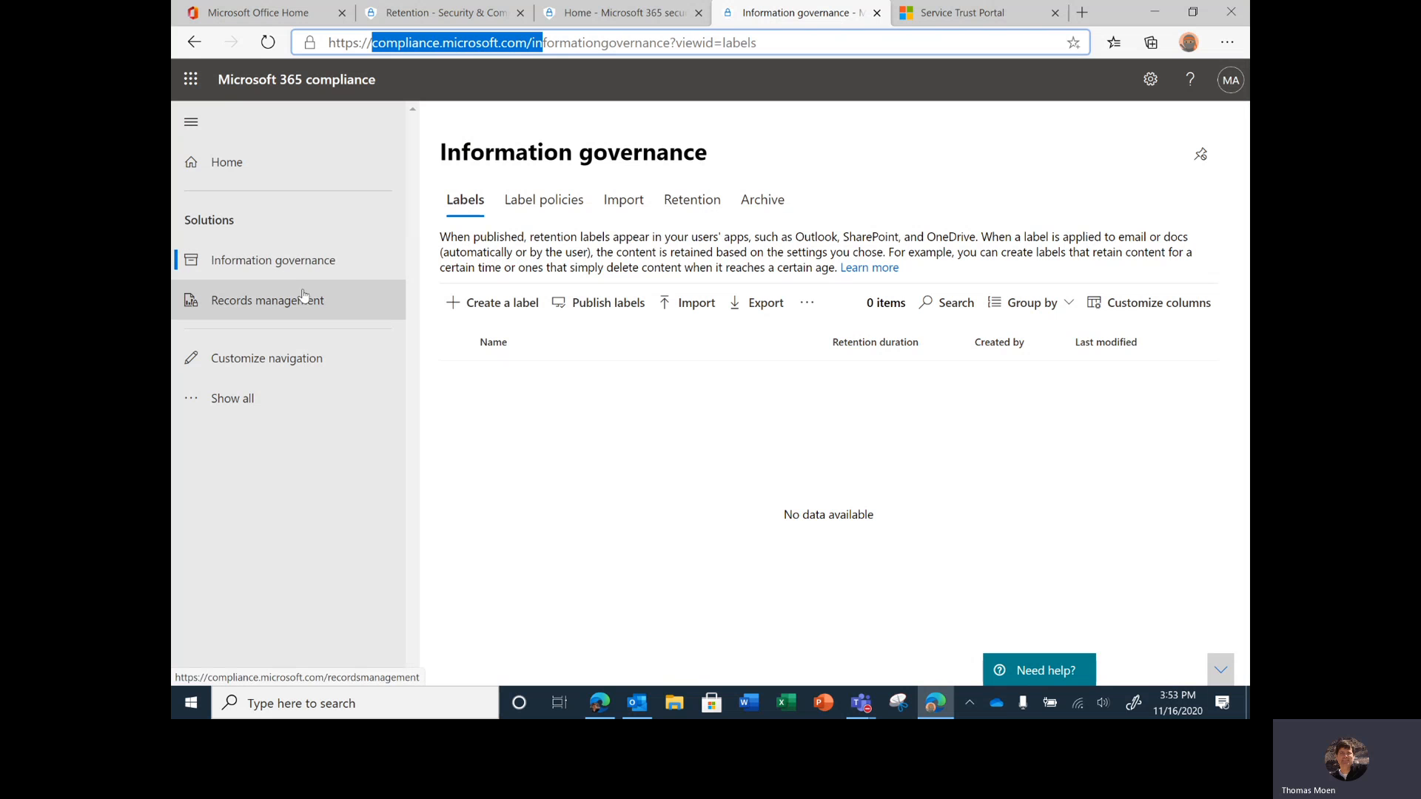
{"action": "left_click", "coordinate": [304, 267]}
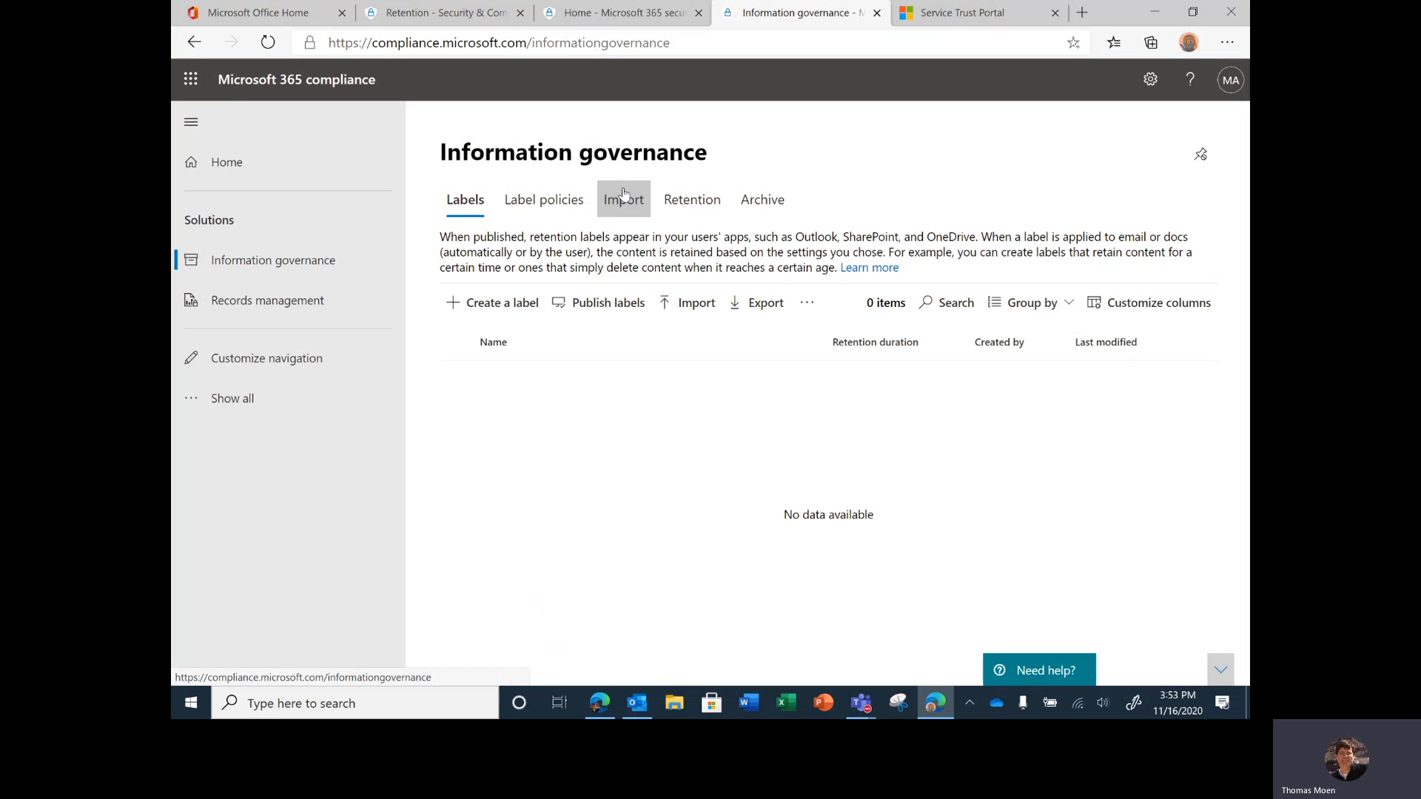
{"action": "left_click", "coordinate": [289, 77]}
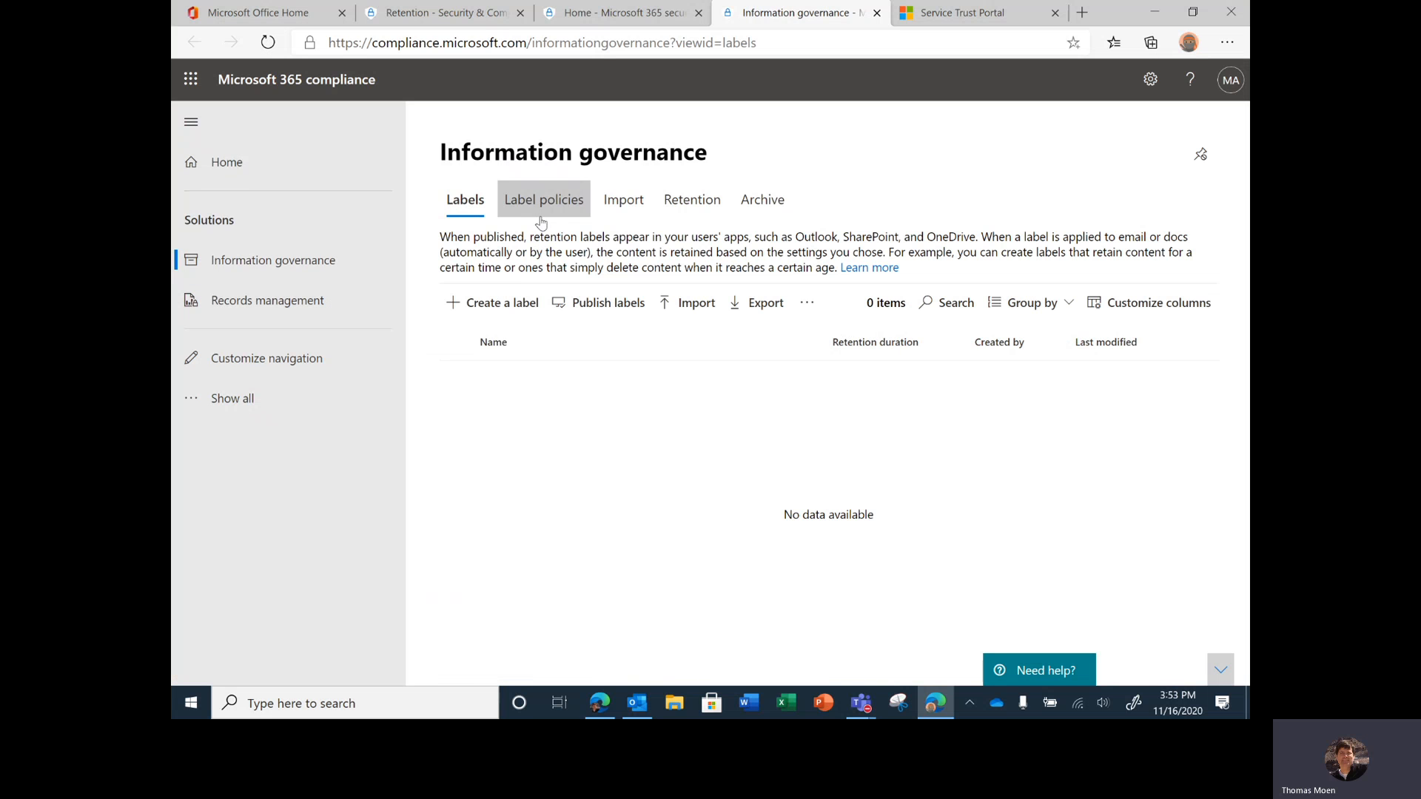
{"action": "left_click", "coordinate": [686, 201]}
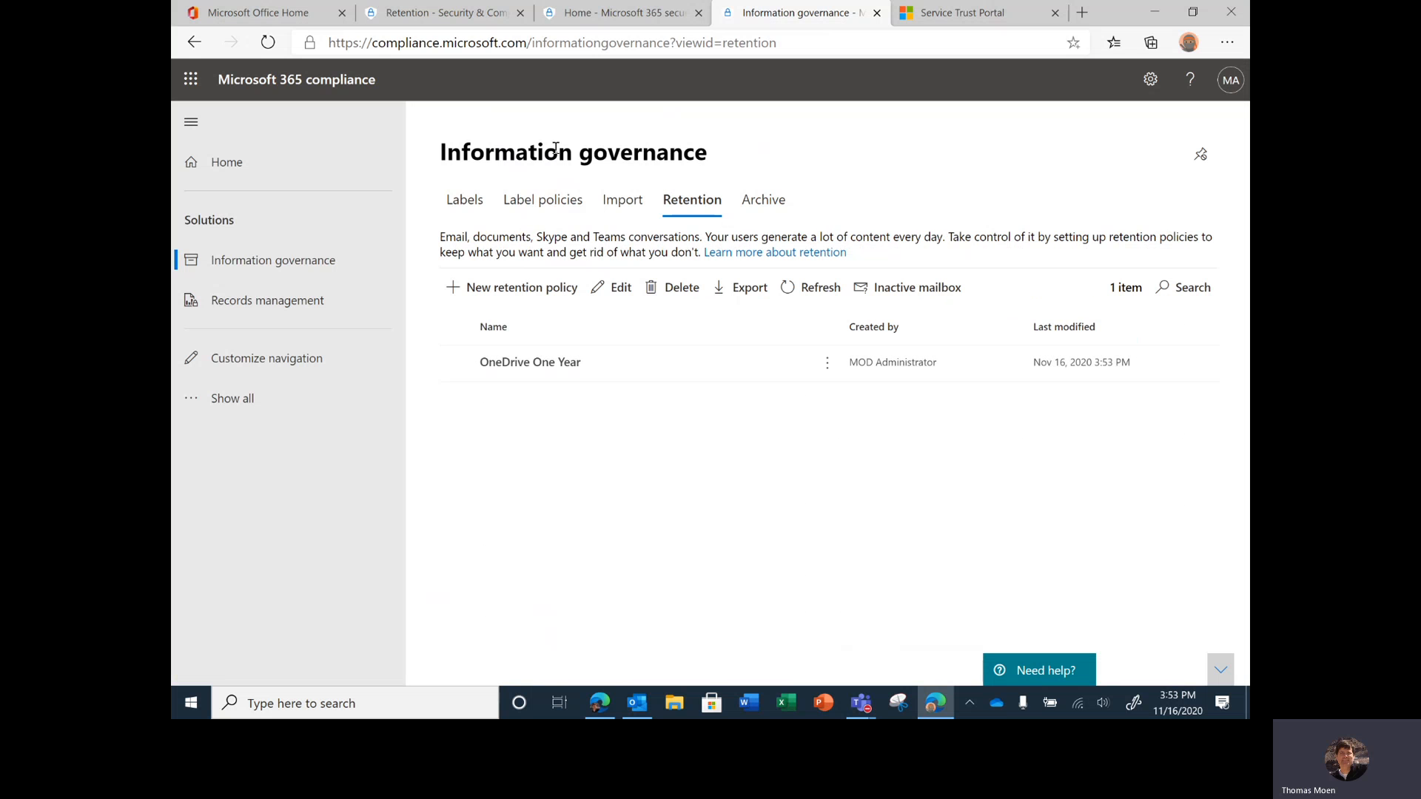
Start a new retention label and name it New SLG demo.
{"action": "left_click", "coordinate": [467, 208]}
{"action": "left_click", "coordinate": [507, 306]}
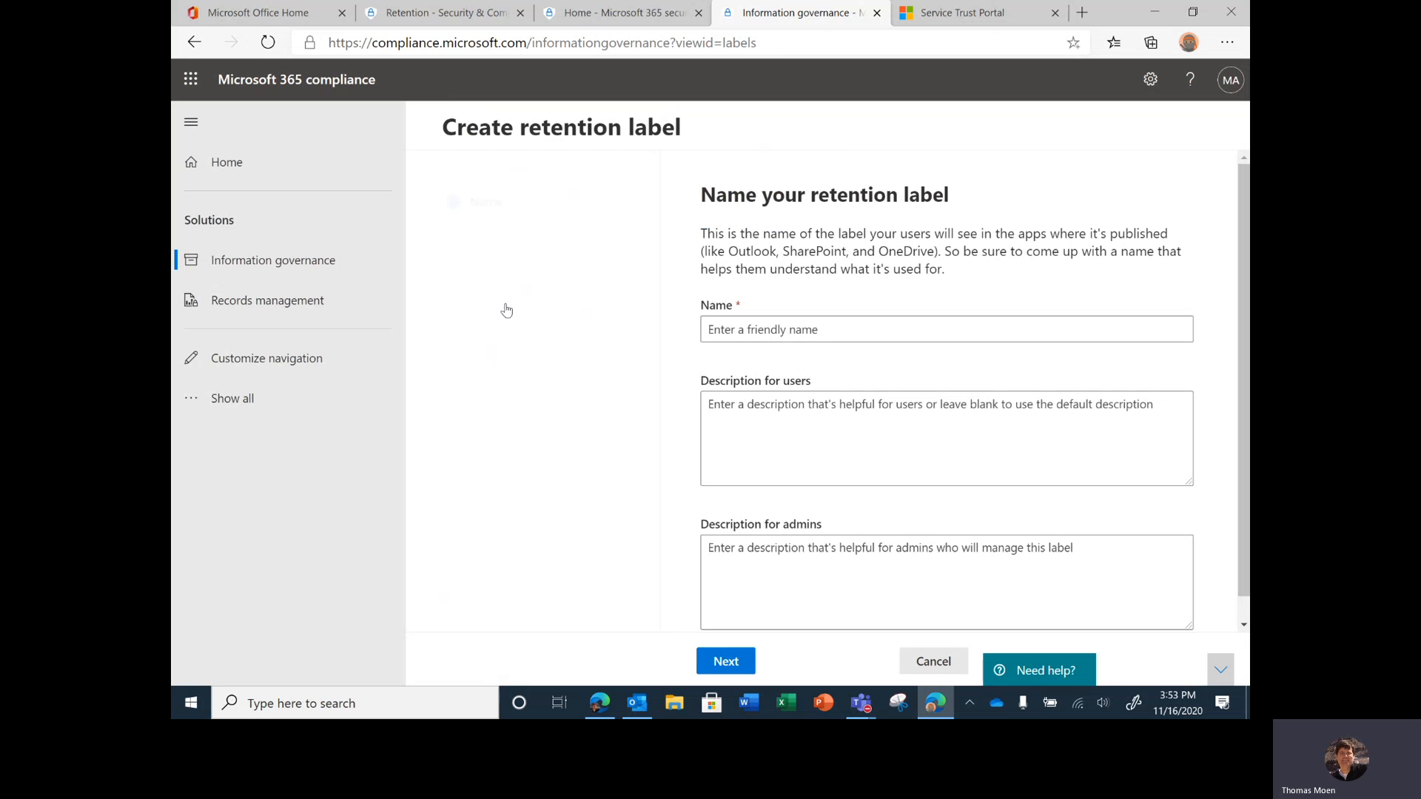
{"action": "left_click", "coordinate": [754, 330]}
{"action": "type", "text": "New SLG demo"}
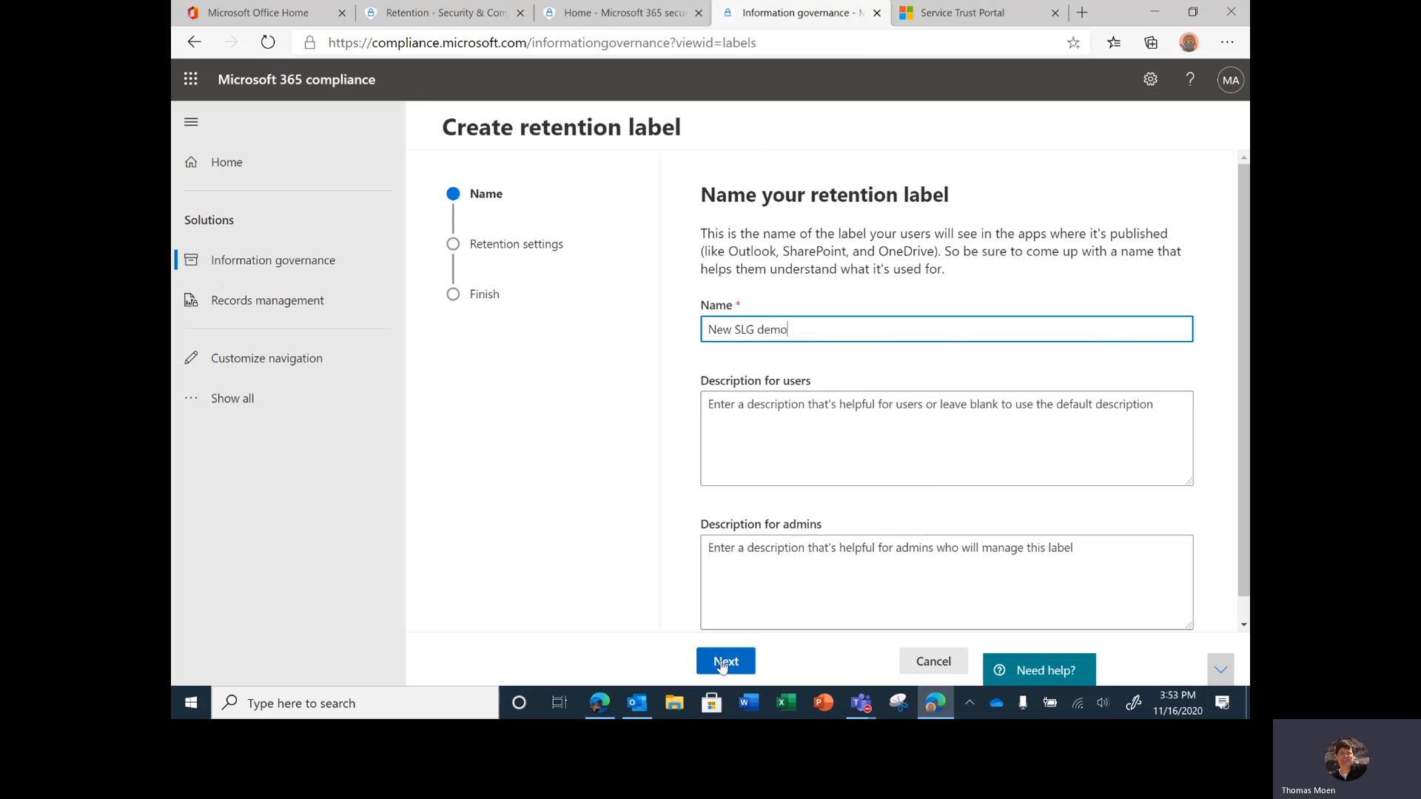
Examine the retention label's description fields for users and for admins.
{"action": "left_click", "coordinate": [772, 399]}
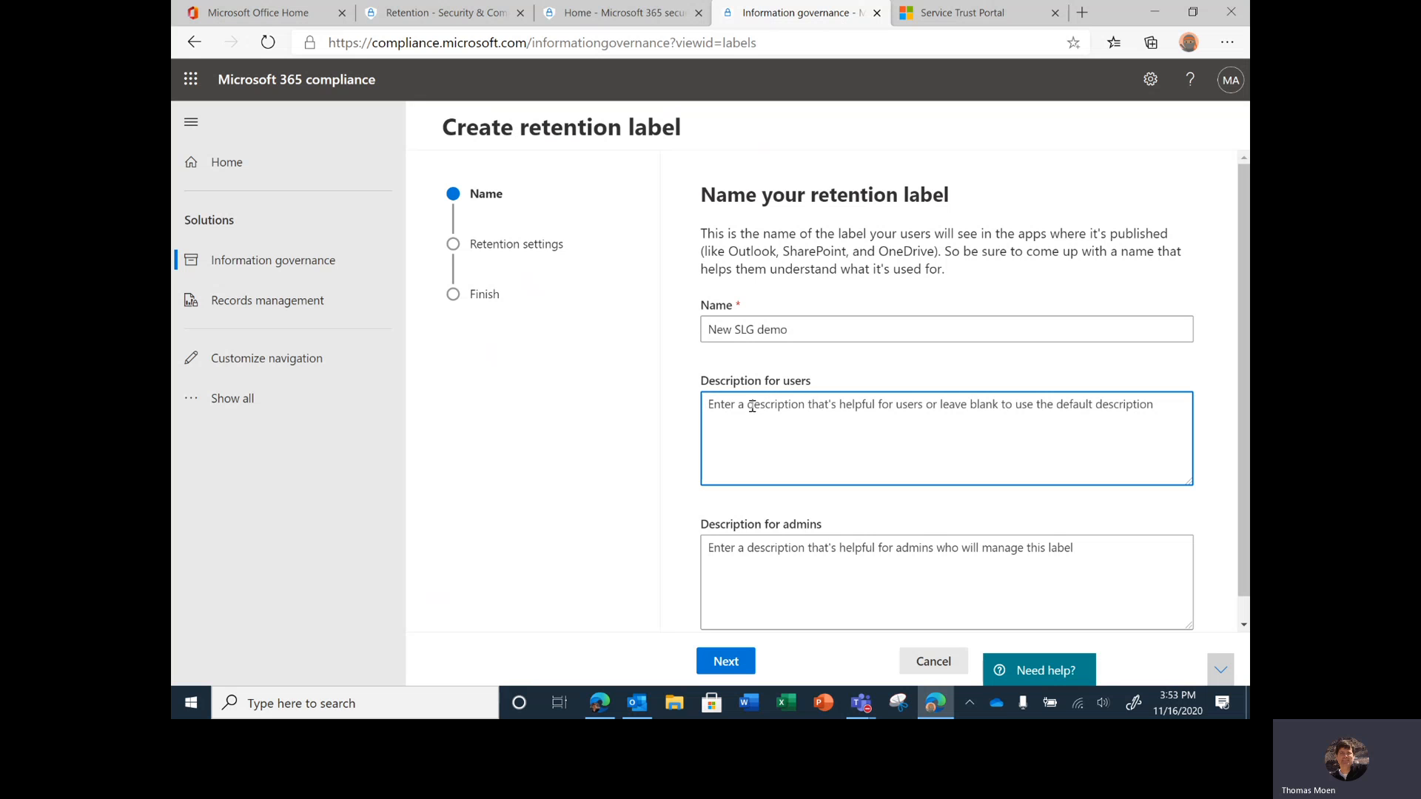
{"action": "double_click", "coordinate": [796, 382]}
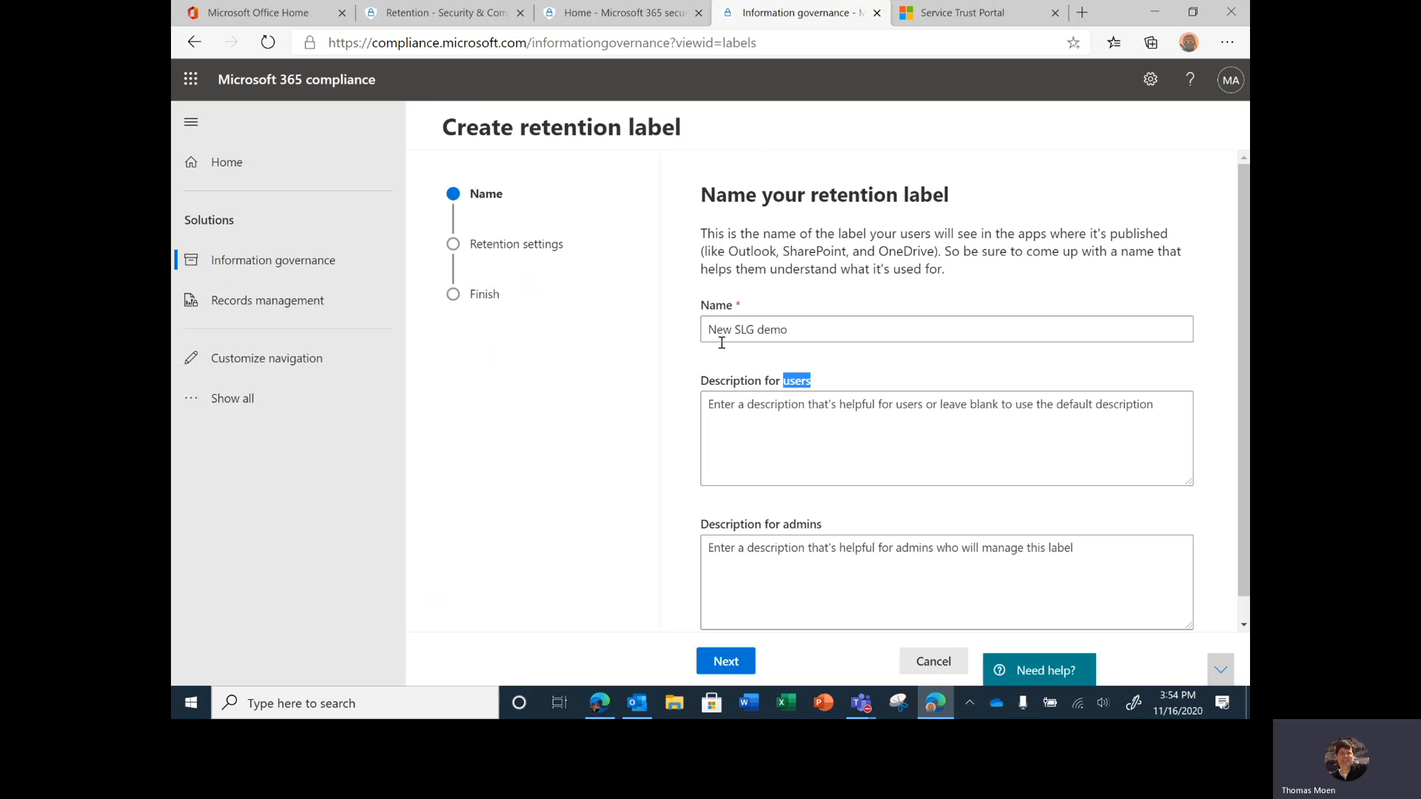
{"action": "left_click", "coordinate": [722, 539]}
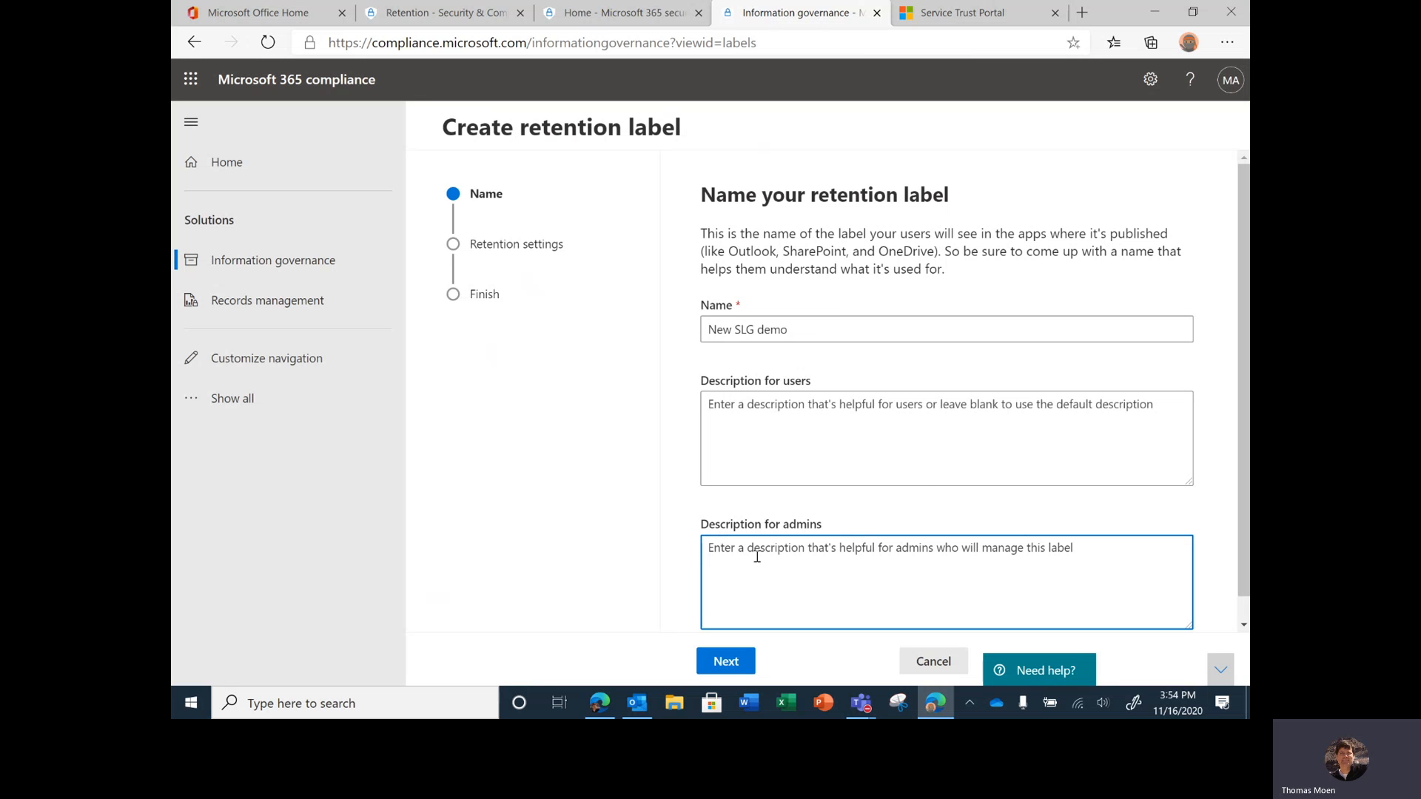
Leave the user and admin descriptions blank and continue to the label's retention settings.
{"action": "scroll", "coordinate": [798, 564], "scroll_direction": "down", "scroll_amount": 1}
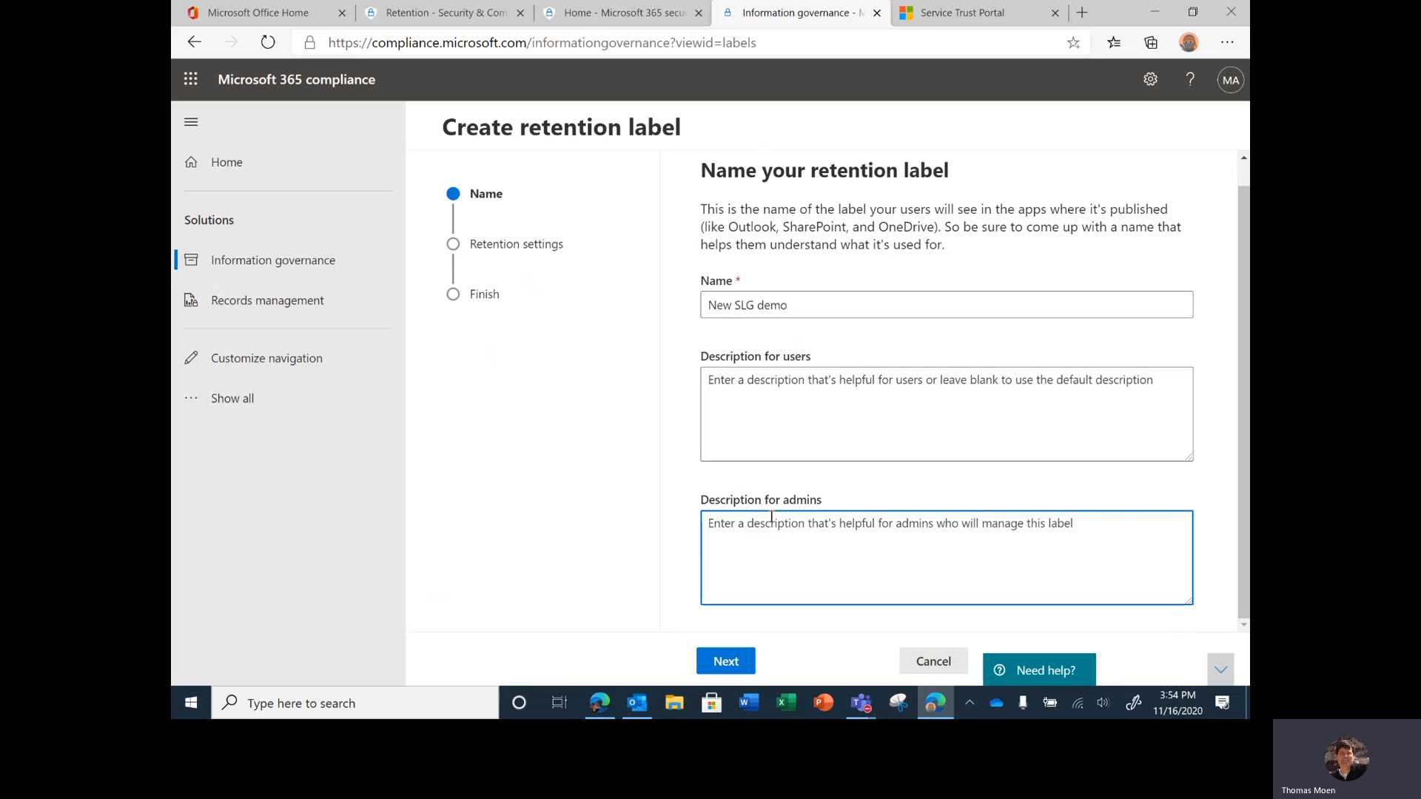
{"action": "left_click_drag", "start_coordinate": [709, 501], "coordinate": [825, 503]}
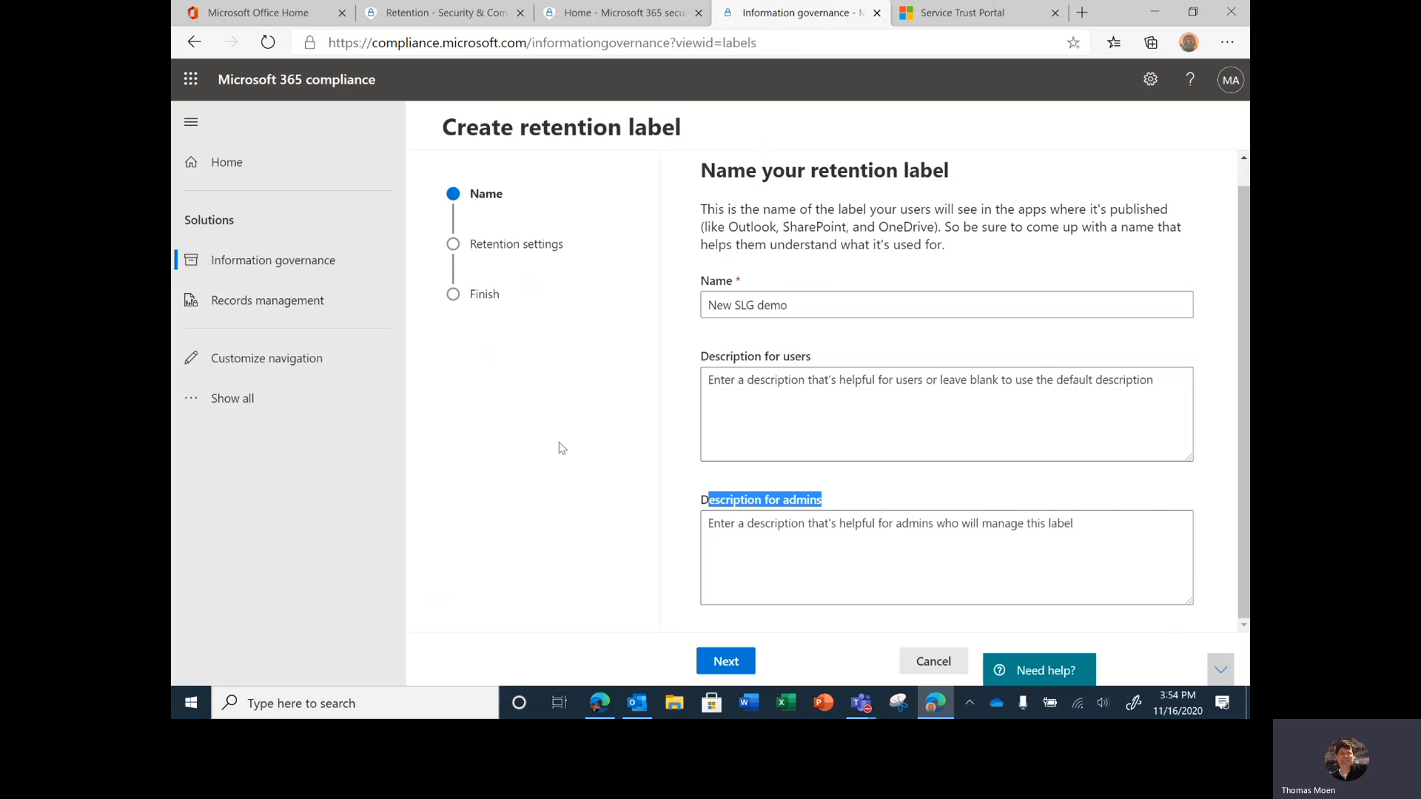
{"action": "left_click", "coordinate": [719, 530]}
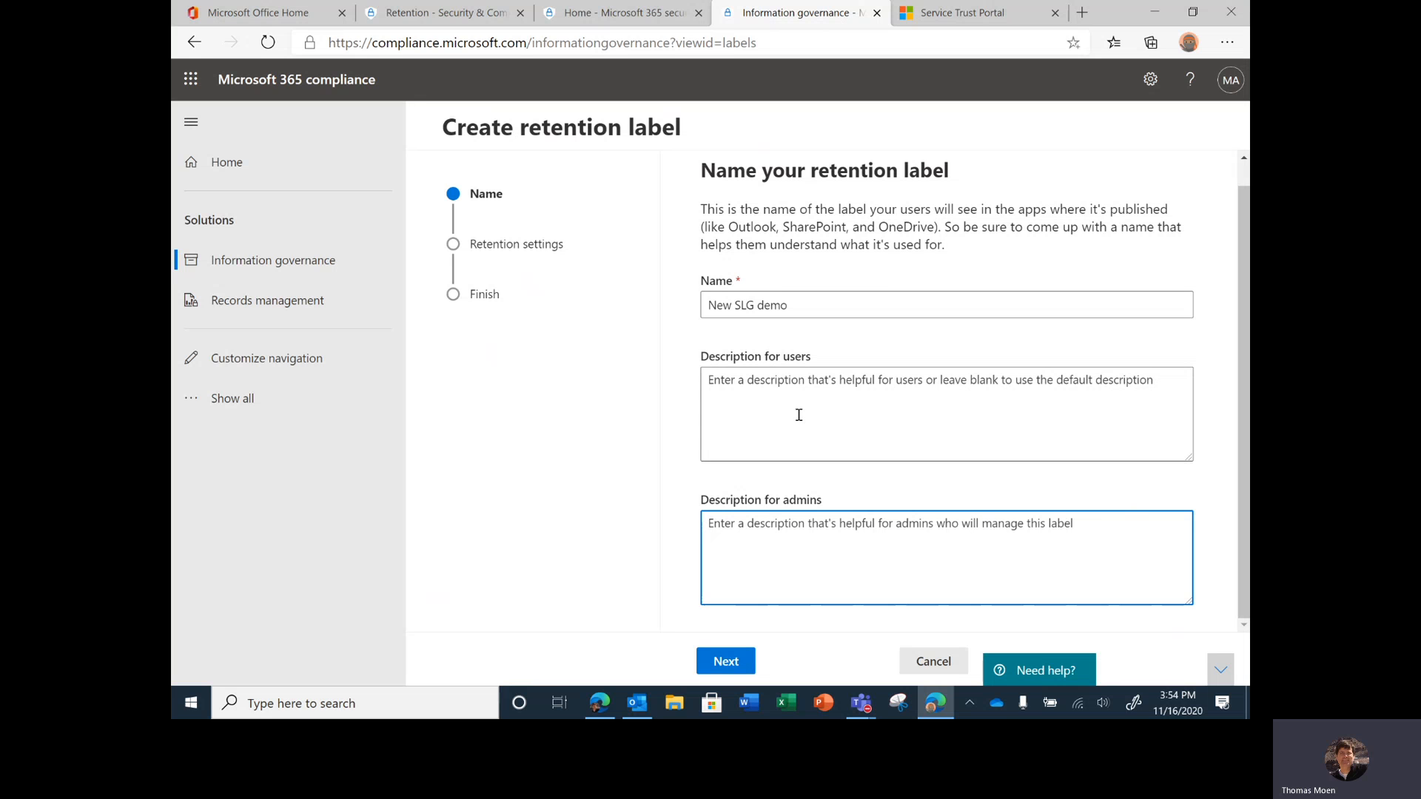
{"action": "left_click", "coordinate": [750, 356]}
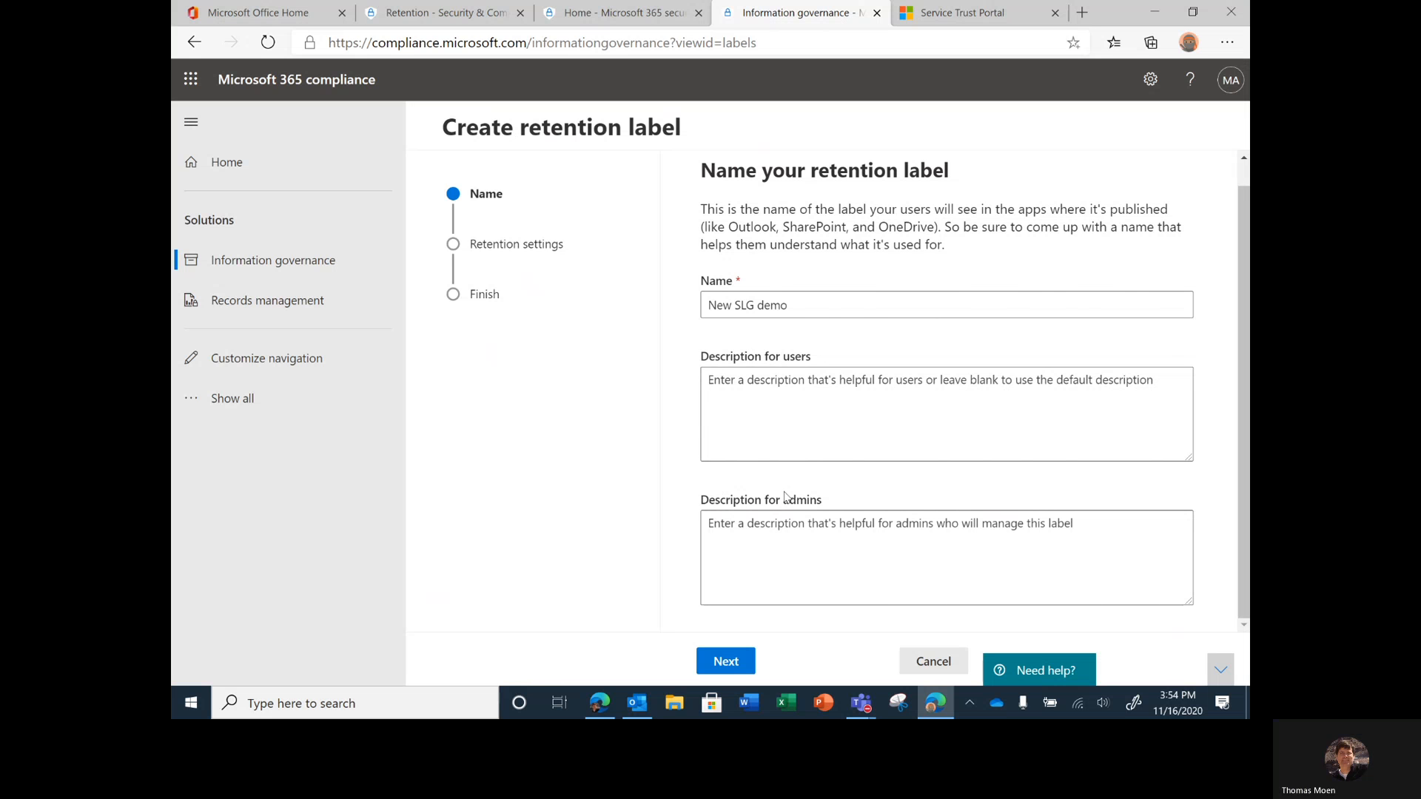
{"action": "left_click", "coordinate": [727, 661]}
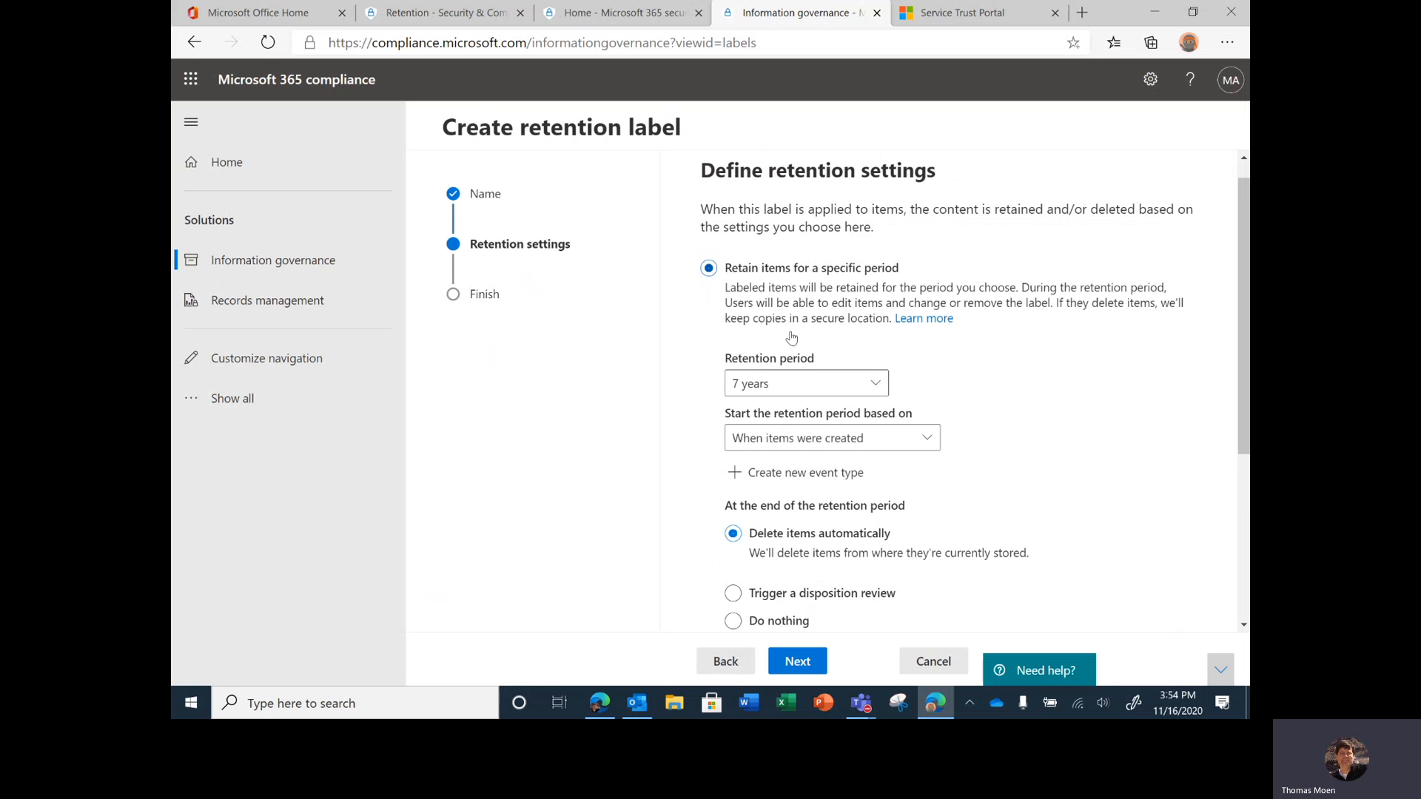
Set the label's retention period to start based on when items were created.
{"action": "scroll", "coordinate": [792, 338], "scroll_direction": "down", "scroll_amount": 3}
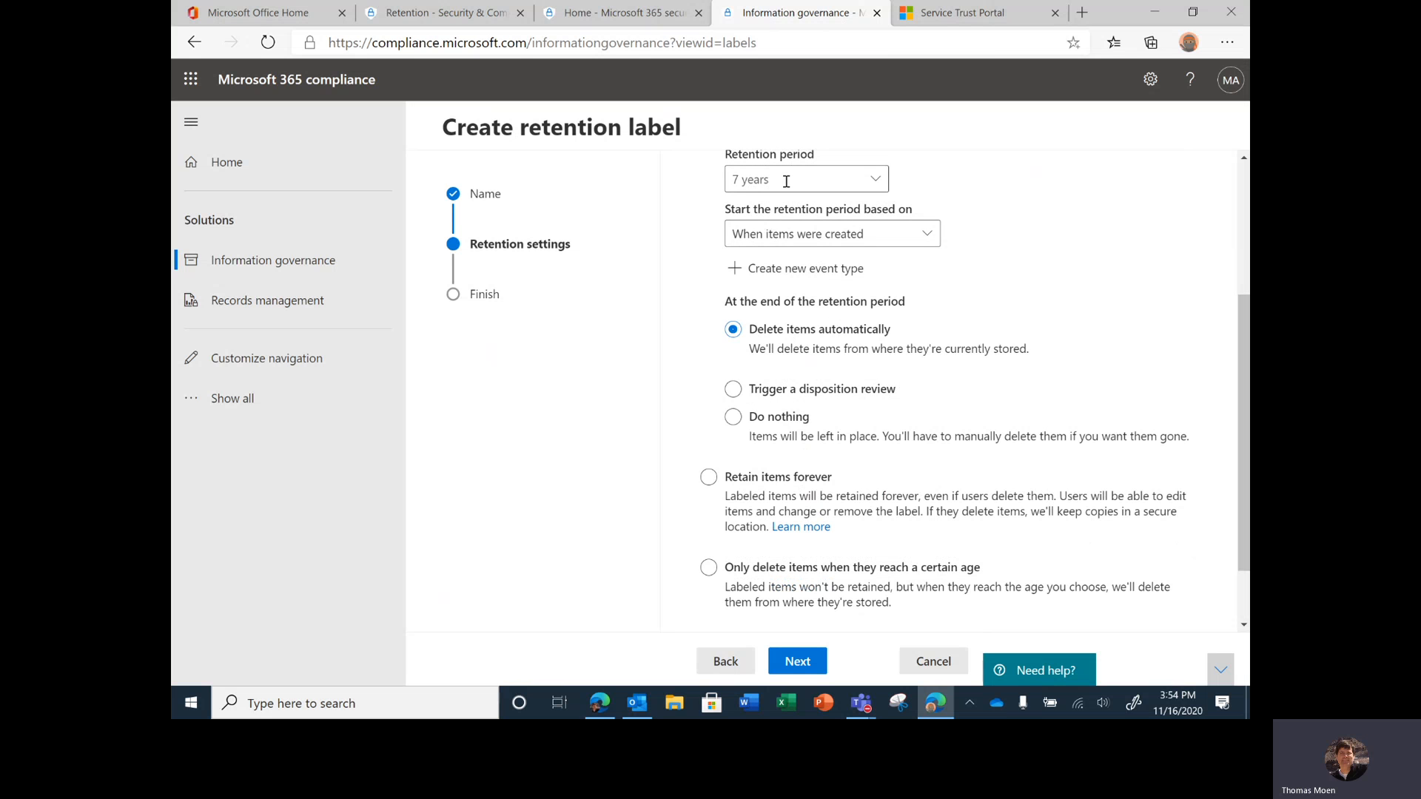
{"action": "scroll", "coordinate": [788, 182], "scroll_direction": "up", "scroll_amount": 1}
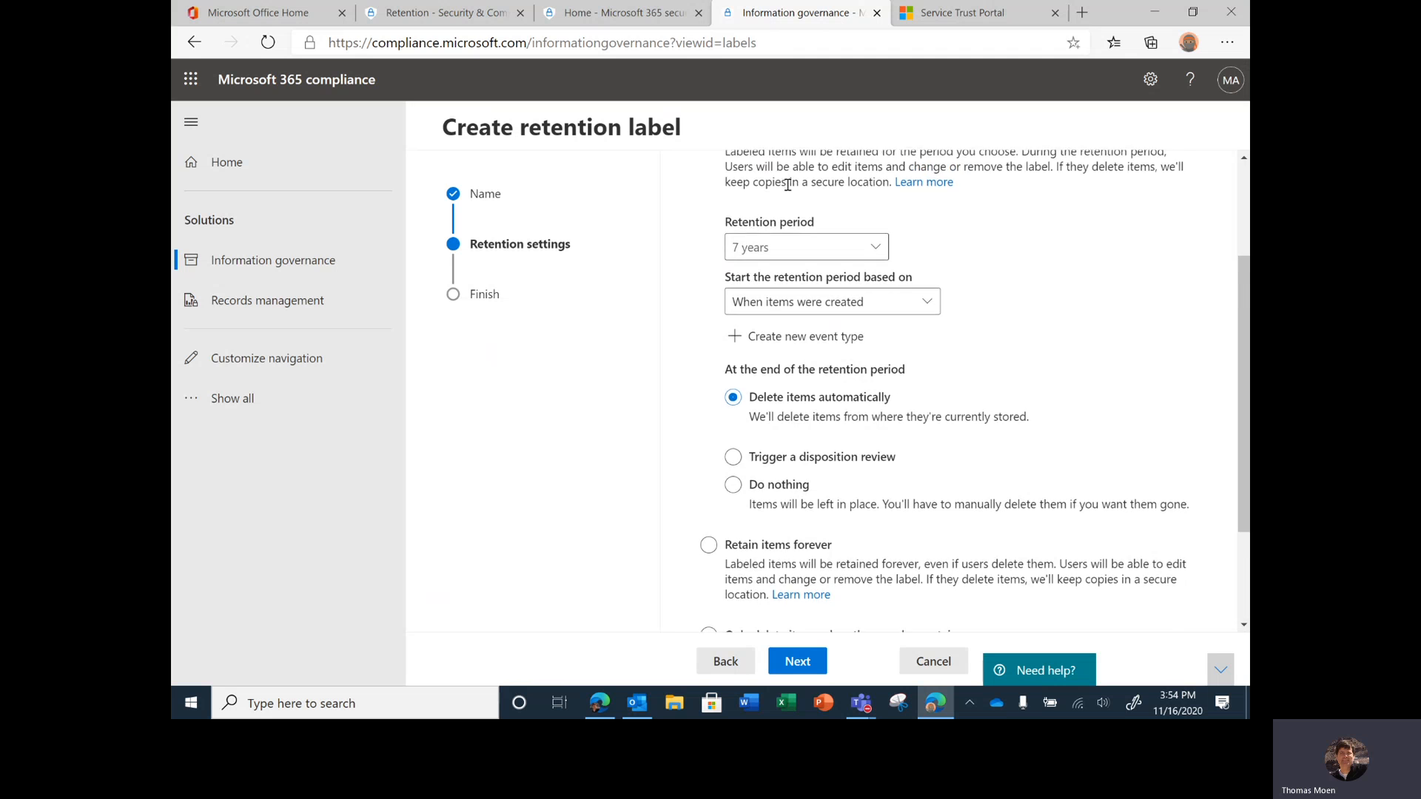
{"action": "scroll", "coordinate": [787, 182], "scroll_direction": "down", "scroll_amount": 1}
{"action": "left_click", "coordinate": [806, 235]}
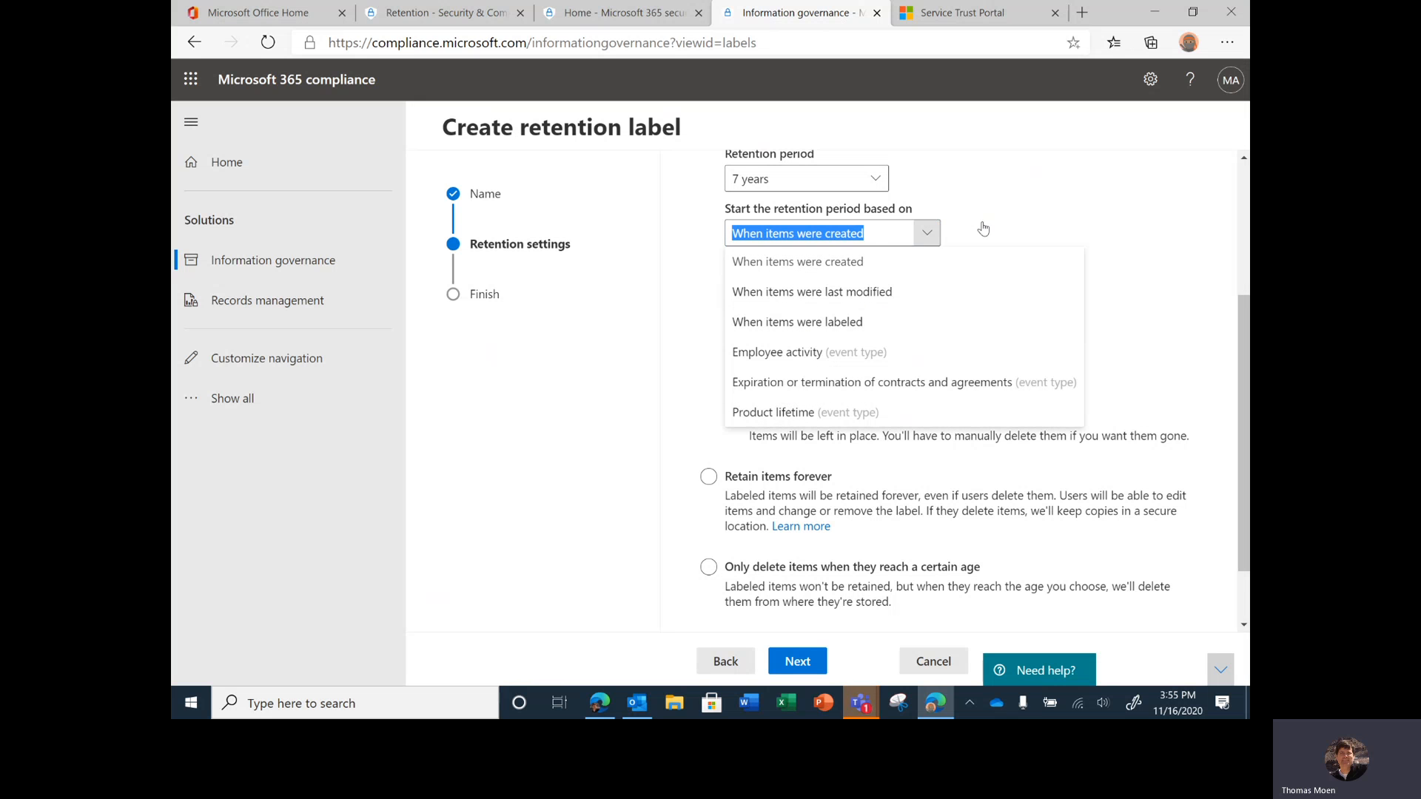
{"action": "scroll", "coordinate": [984, 229], "scroll_direction": "up", "scroll_amount": 1}
{"action": "left_click", "coordinate": [791, 334]}
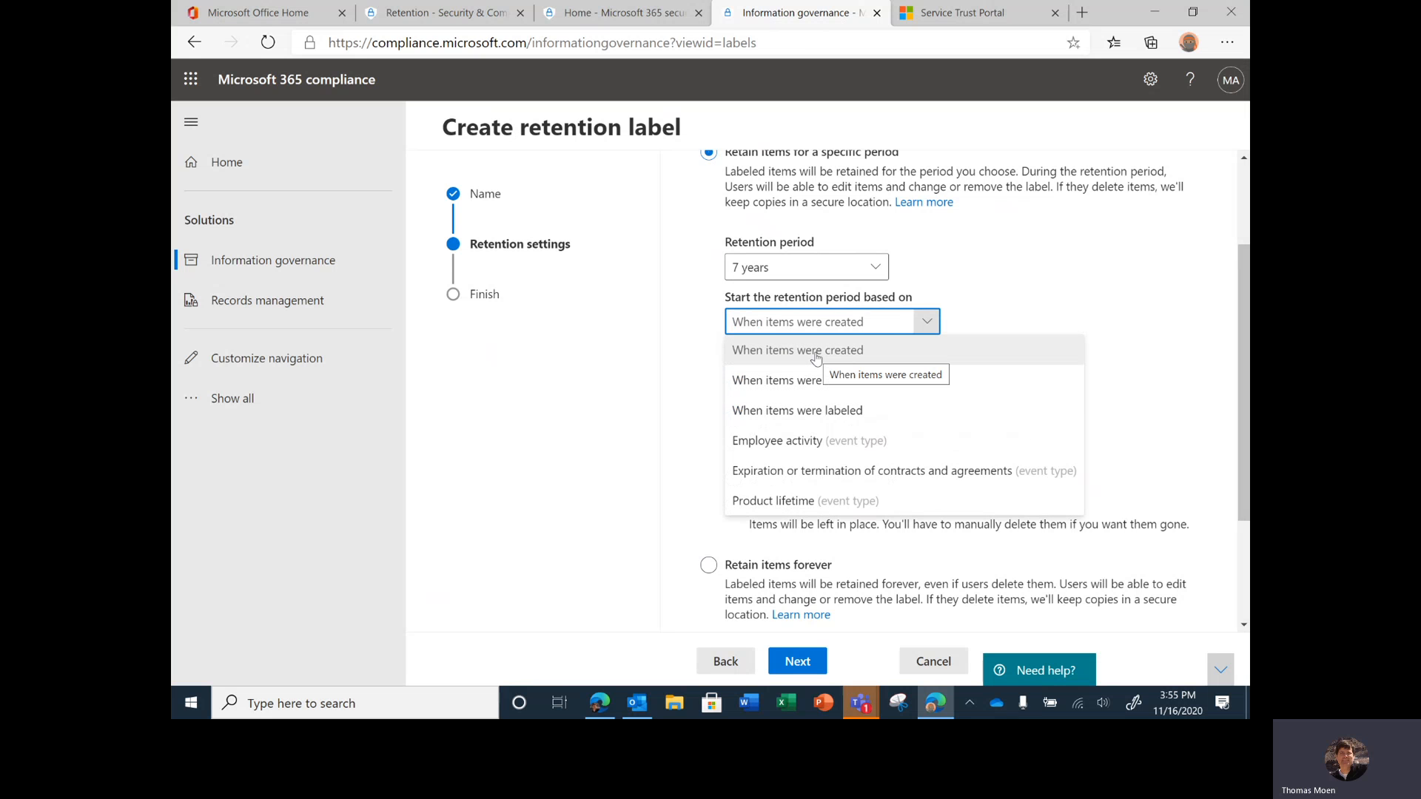
{"action": "left_click", "coordinate": [814, 354]}
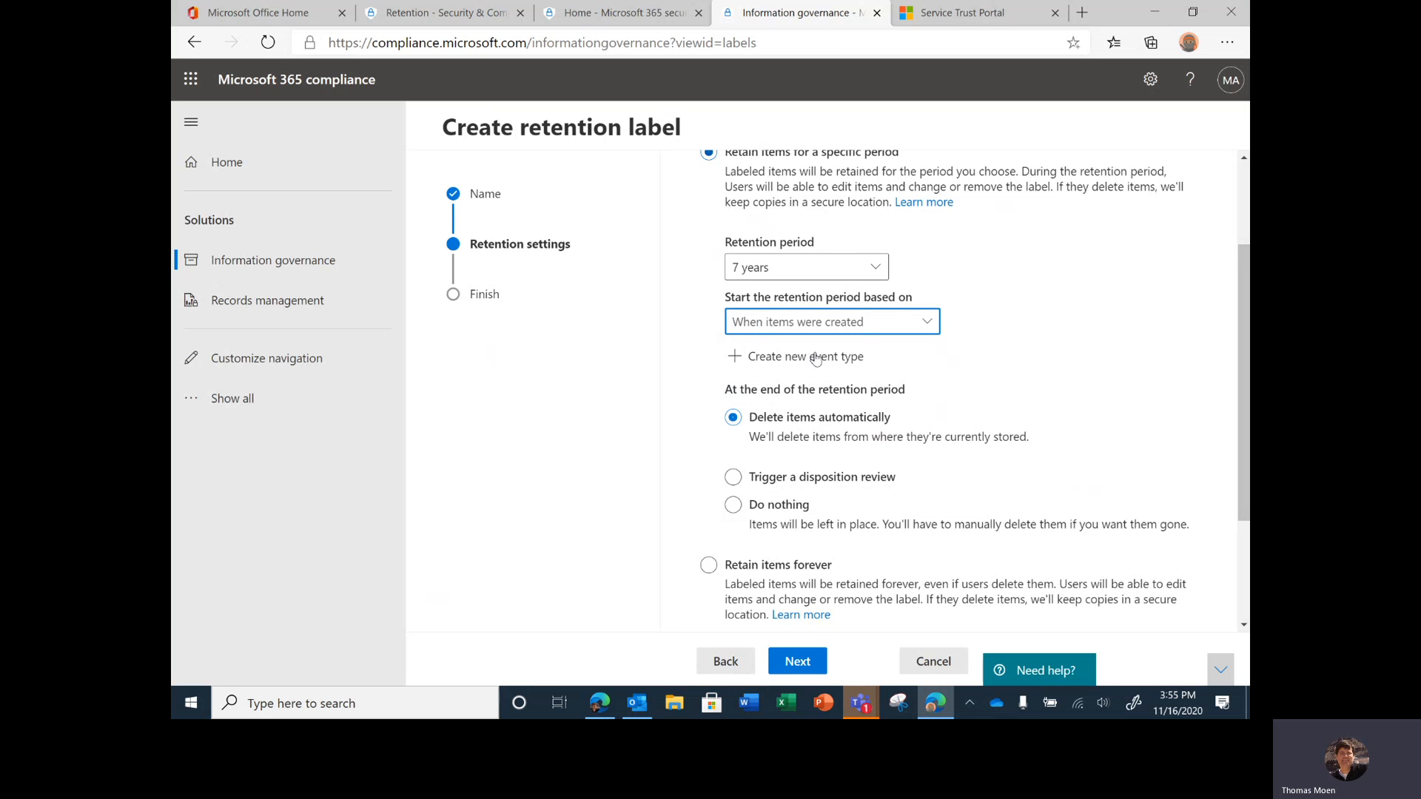
View the form for creating a new event type, cancel it, and review the retention period's start options.
{"action": "left_click", "coordinate": [768, 360]}
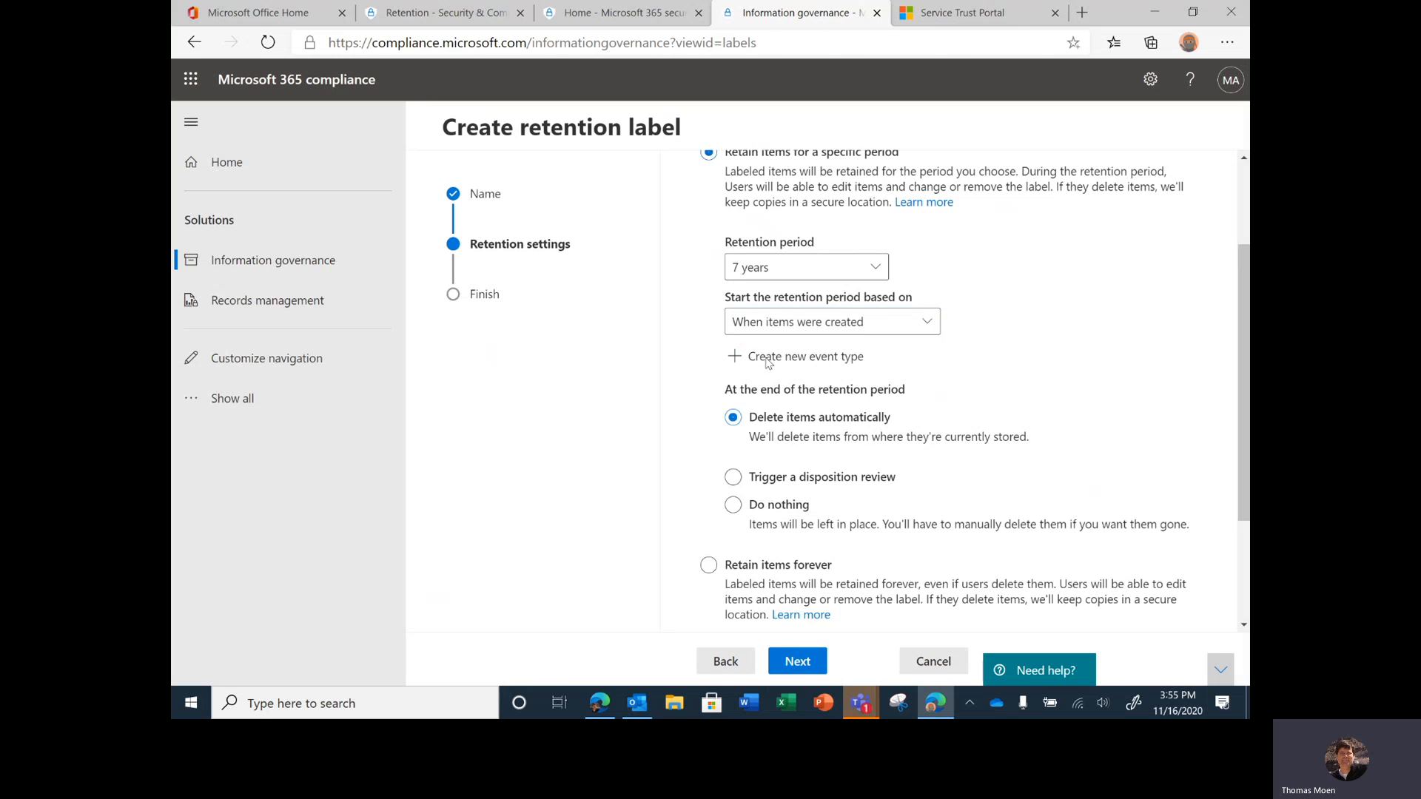
{"action": "left_click", "coordinate": [768, 359]}
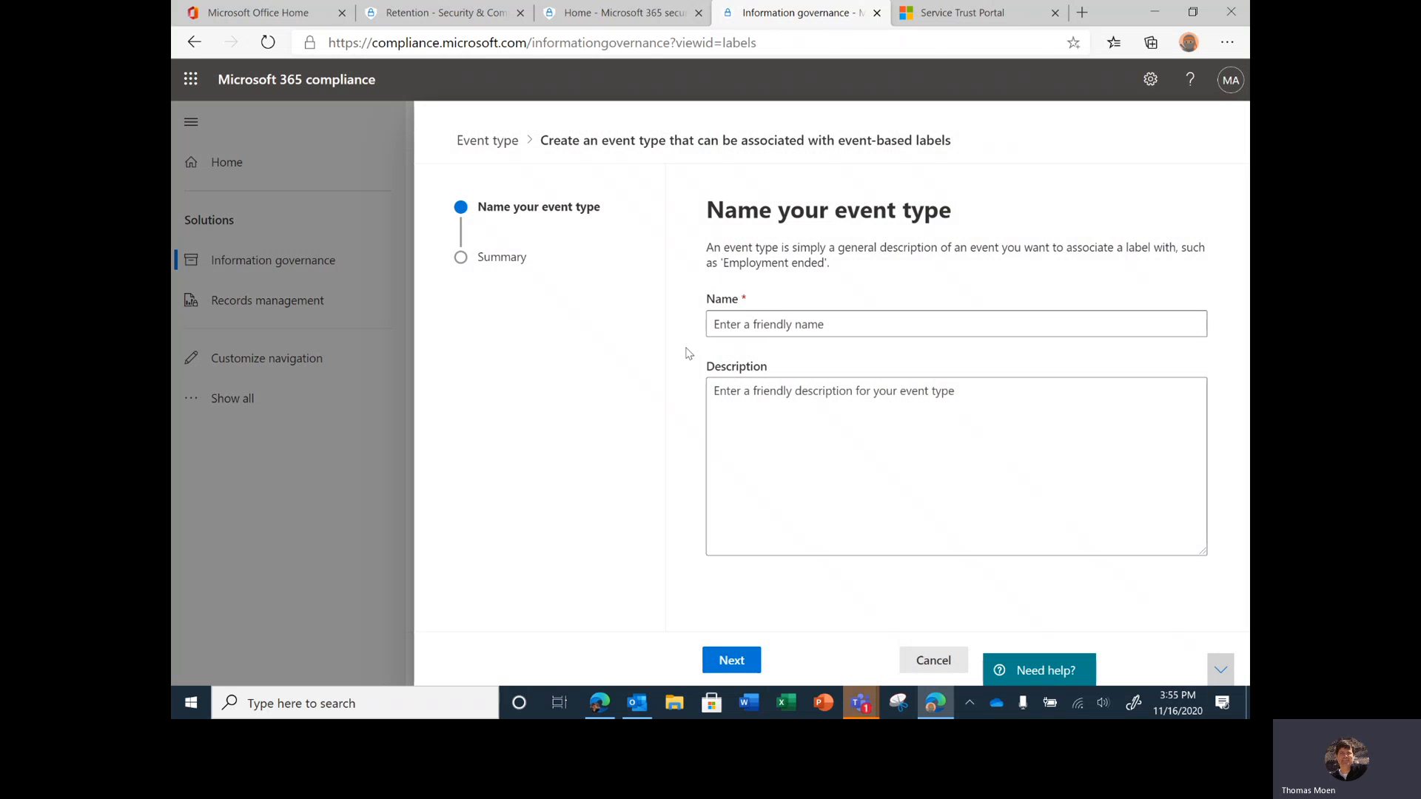
{"action": "left_click", "coordinate": [933, 660]}
{"action": "left_click", "coordinate": [837, 322]}
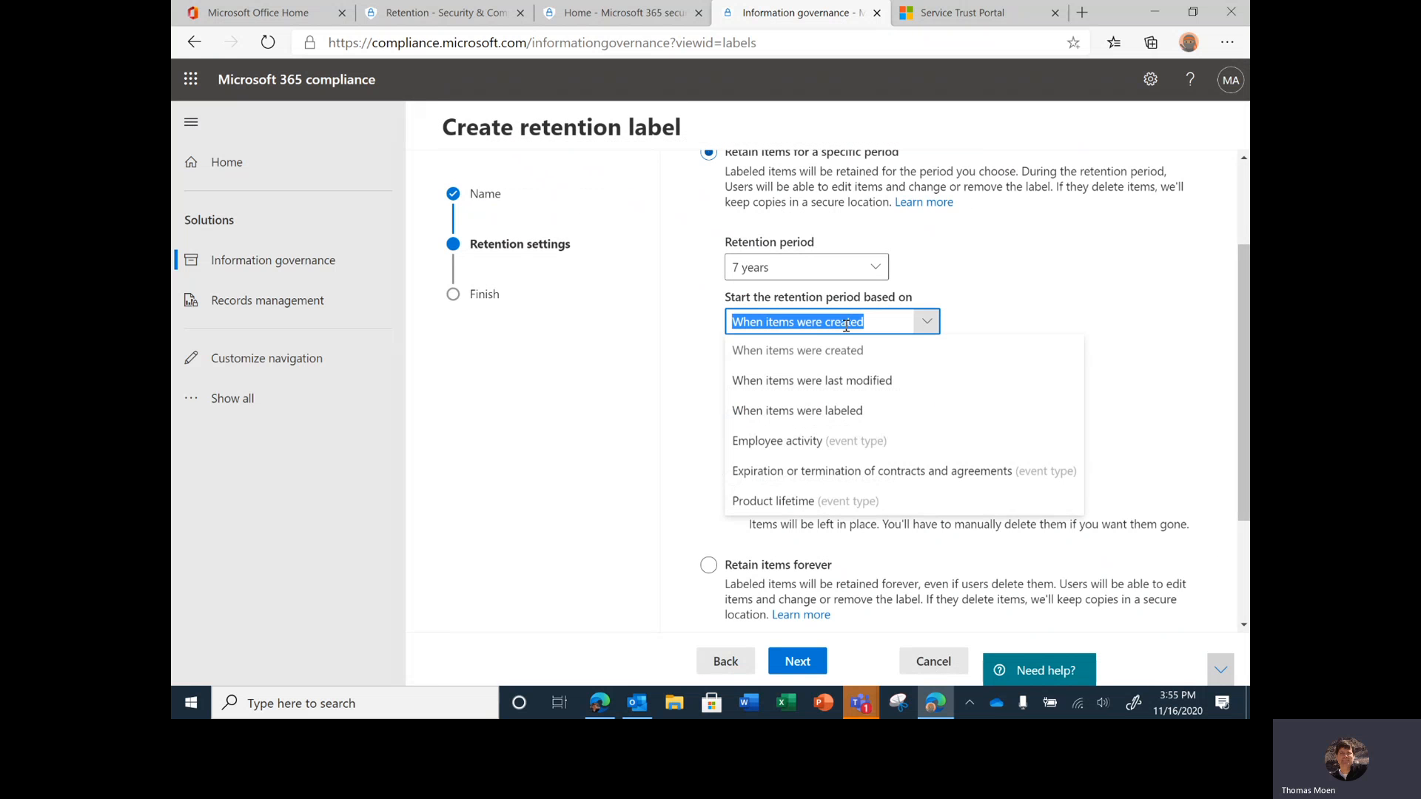
{"action": "left_click", "coordinate": [1017, 326]}
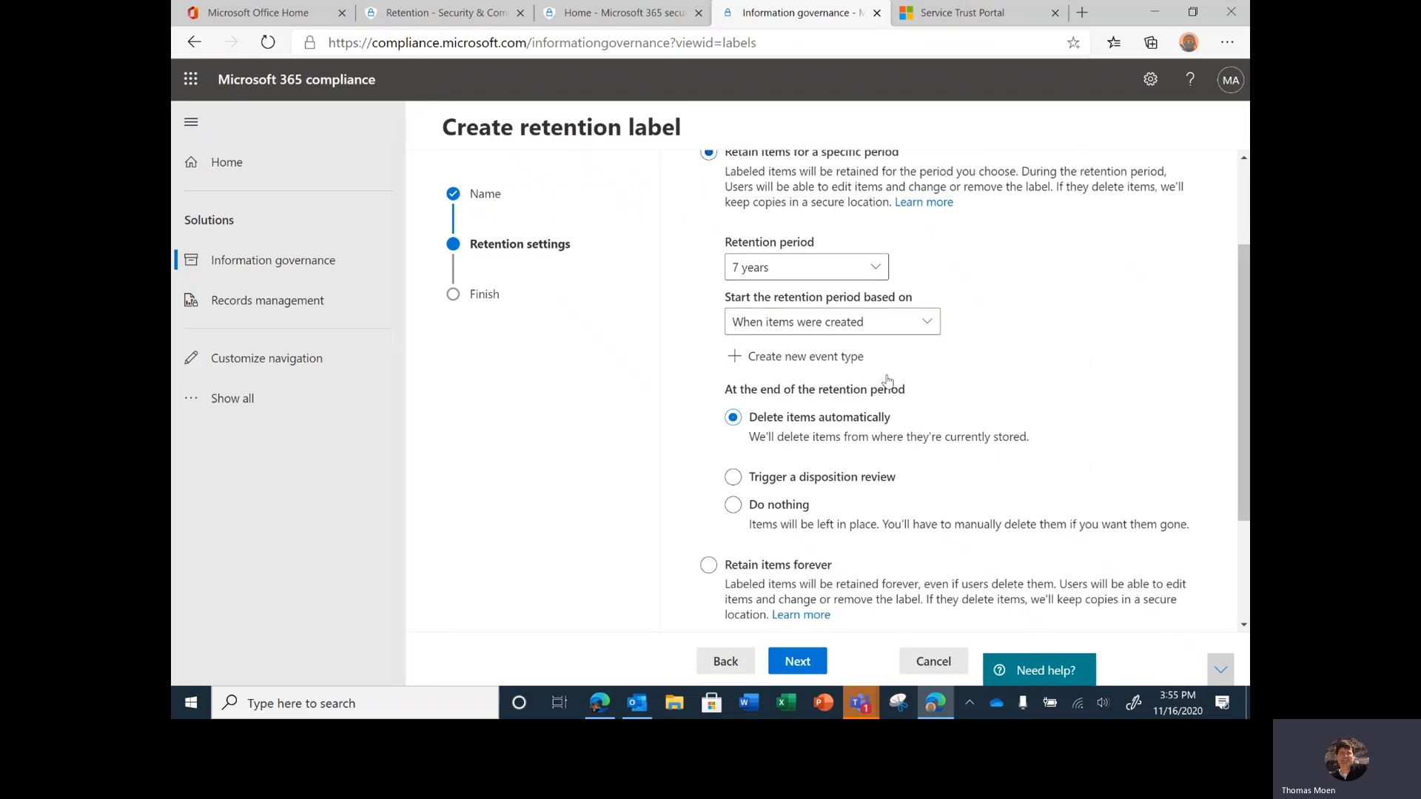
{"action": "left_click", "coordinate": [1187, 44]}
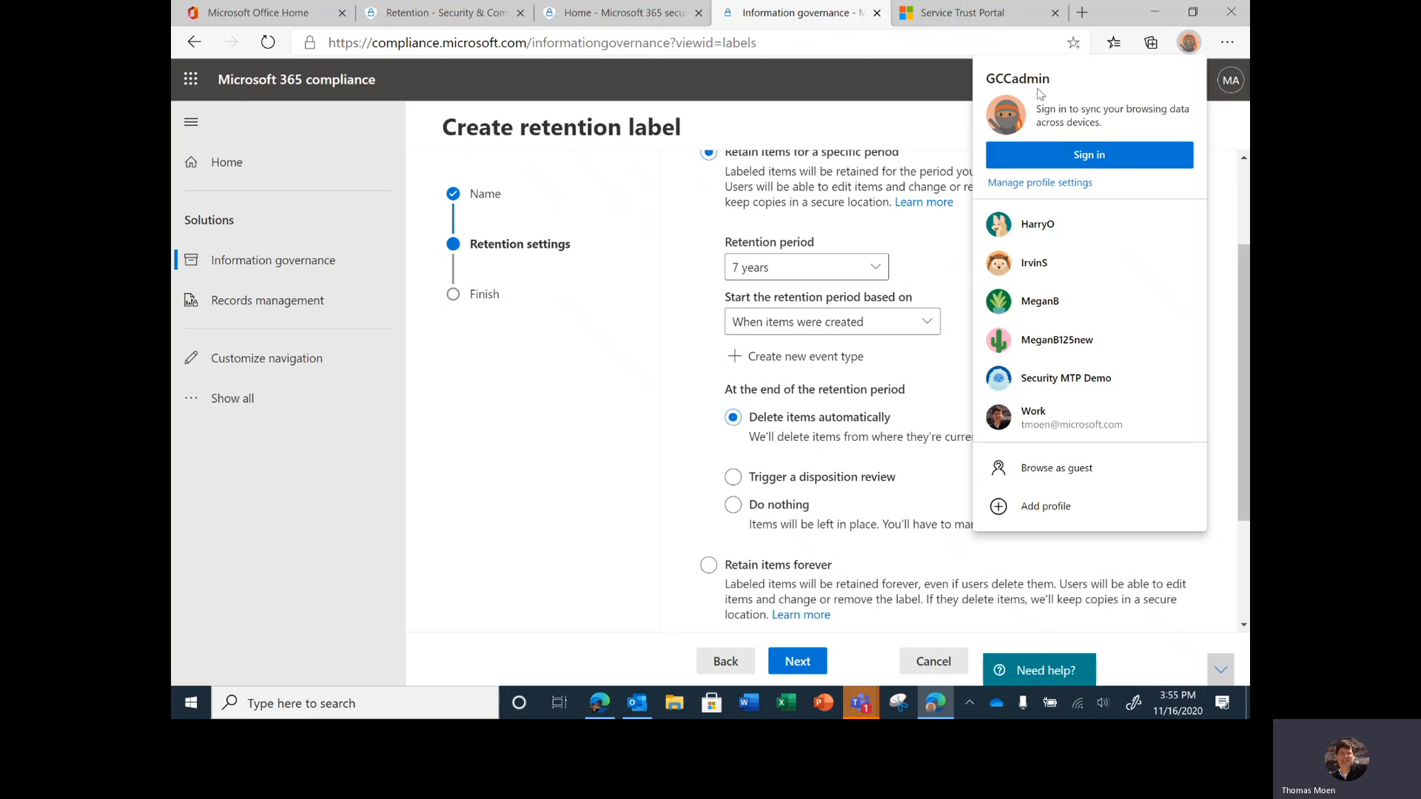
{"action": "left_click", "coordinate": [927, 136]}
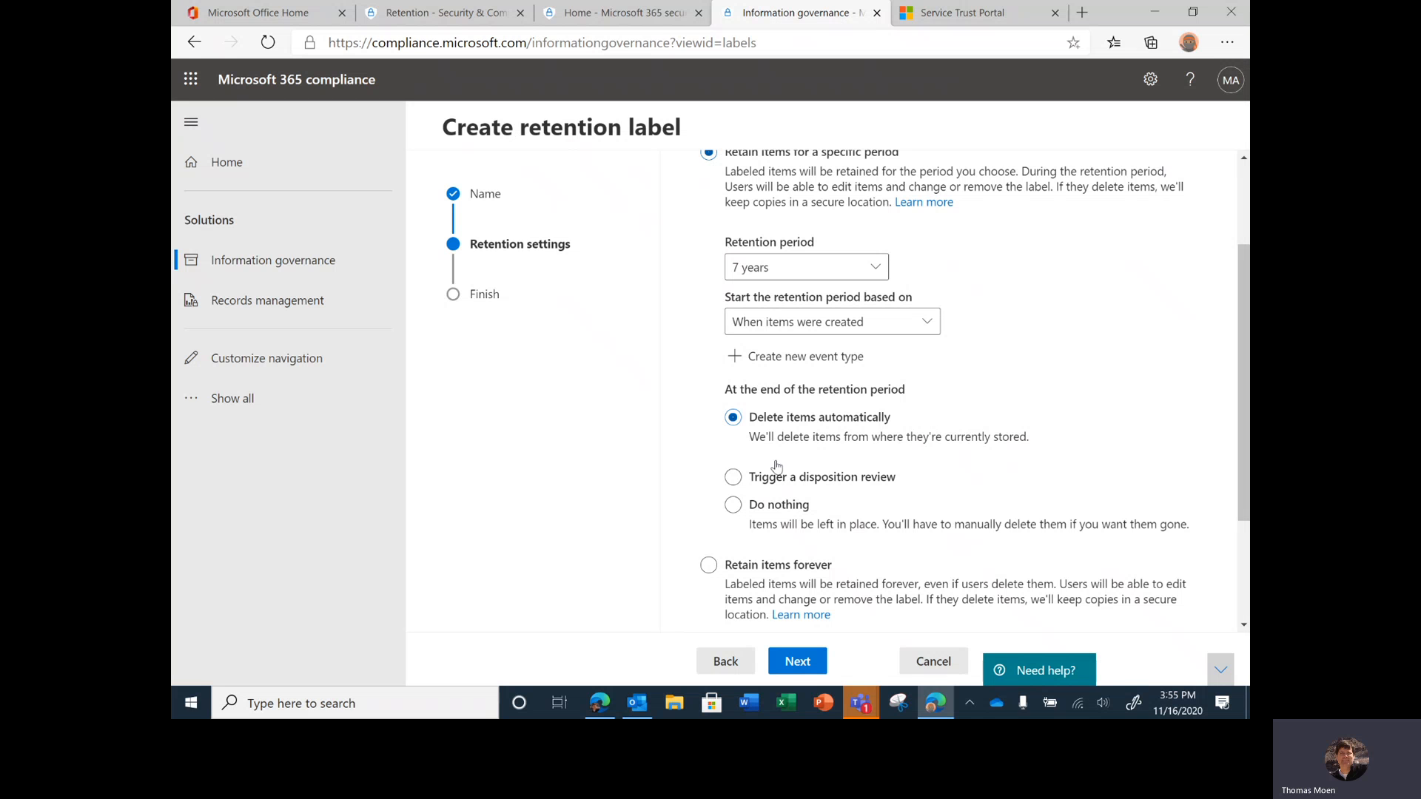
Choose to trigger a disposition review at the end of the retention period and continue to the disposition reviewers.
{"action": "left_click", "coordinate": [743, 475]}
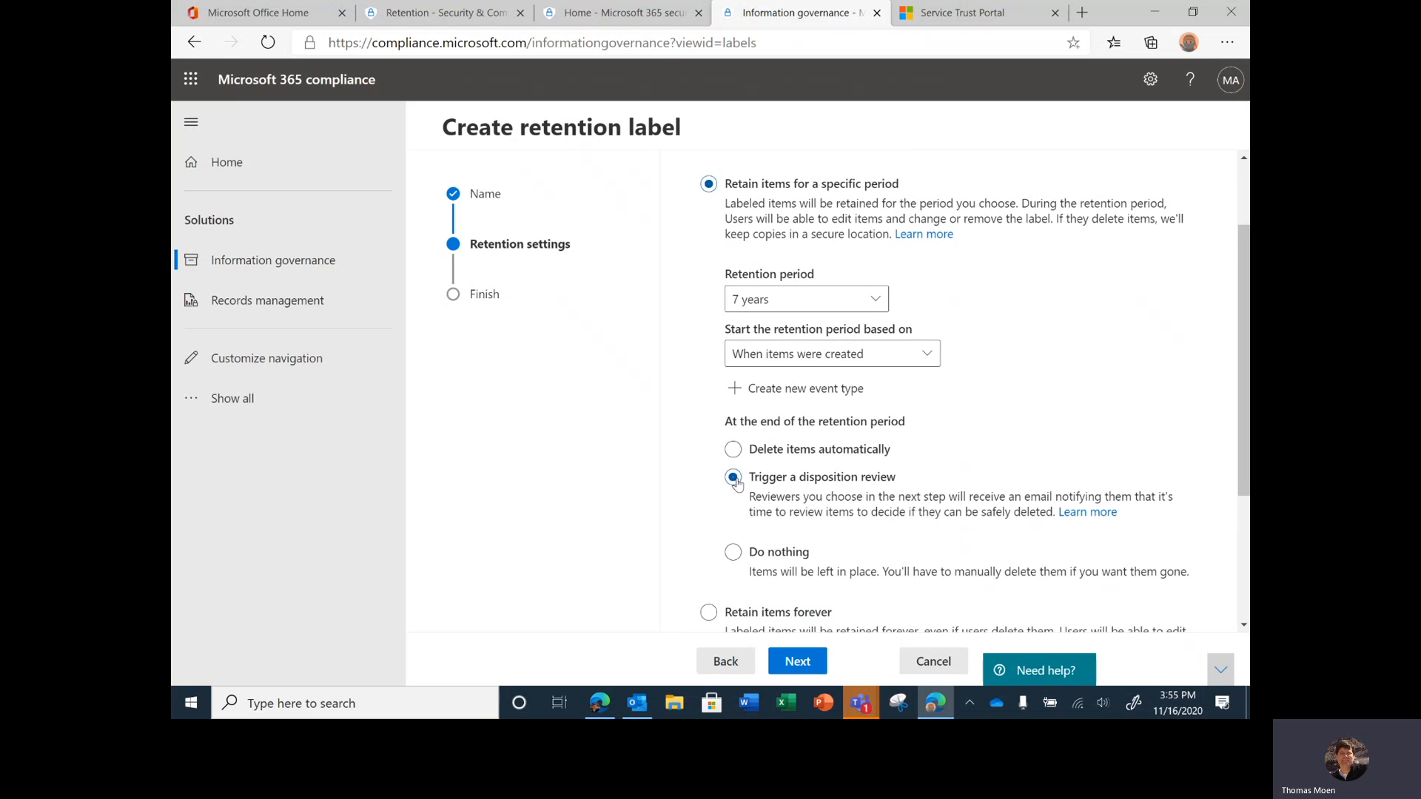
{"action": "scroll", "coordinate": [902, 464], "scroll_direction": "down", "scroll_amount": 2}
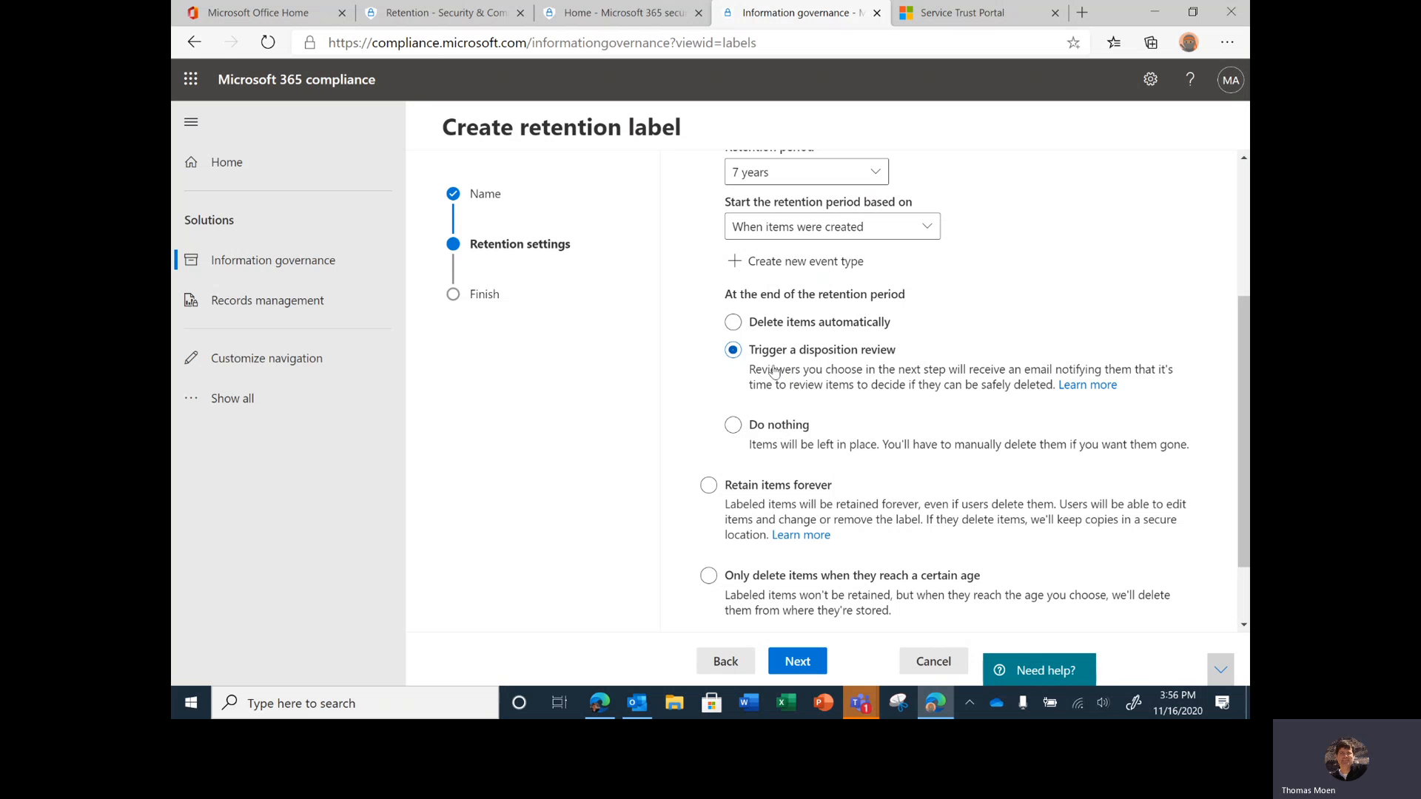
{"action": "left_click", "coordinate": [733, 426]}
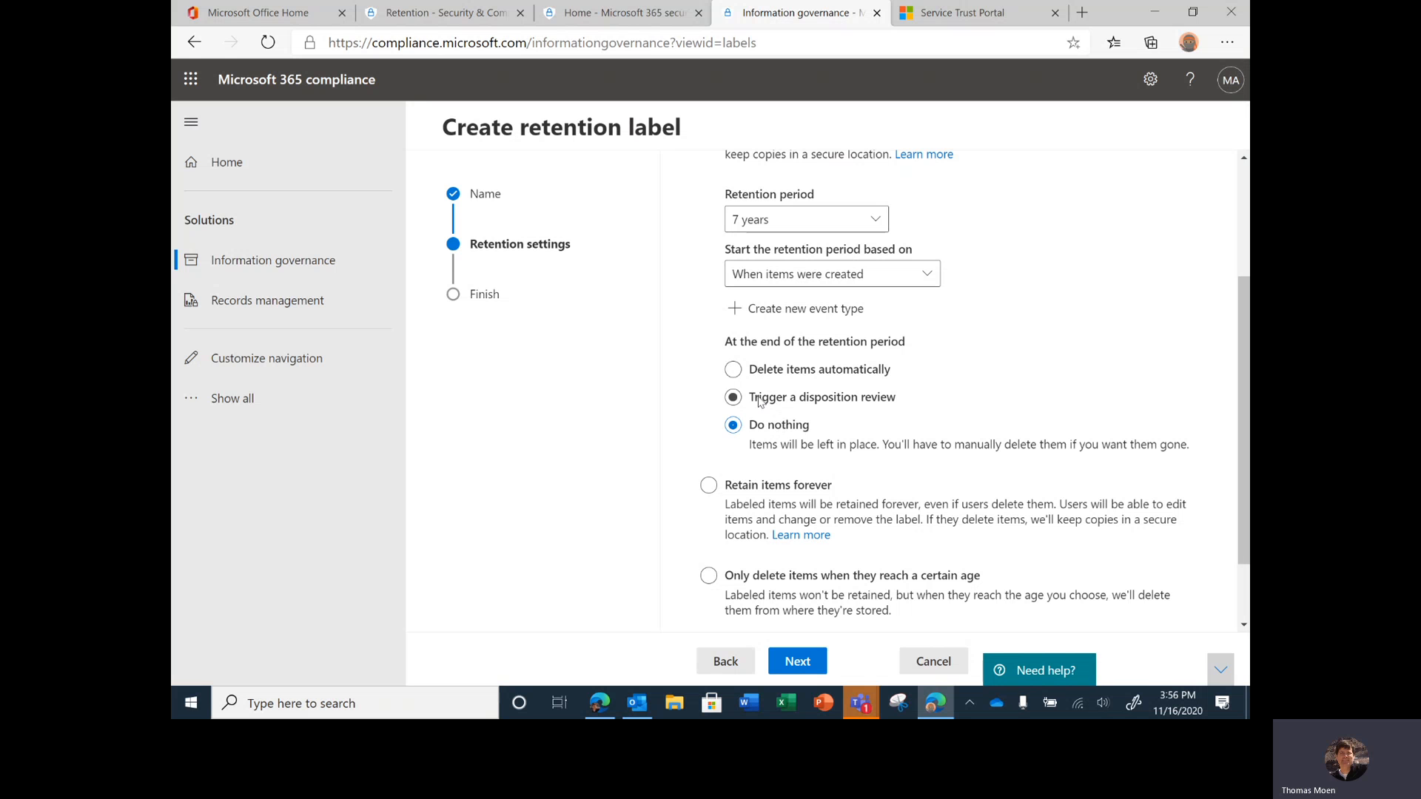
{"action": "left_click", "coordinate": [774, 402]}
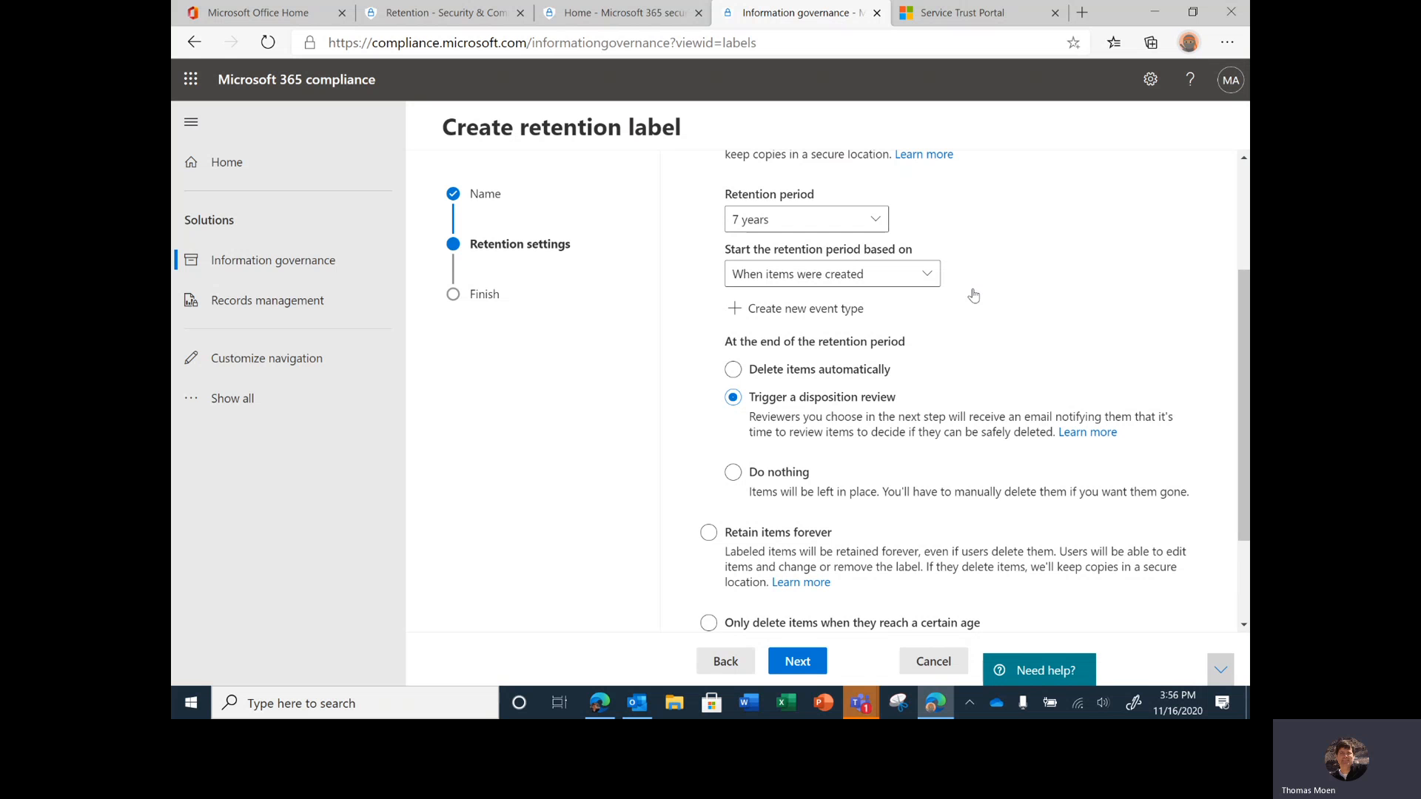
{"action": "scroll", "coordinate": [804, 424], "scroll_direction": "down", "scroll_amount": 1}
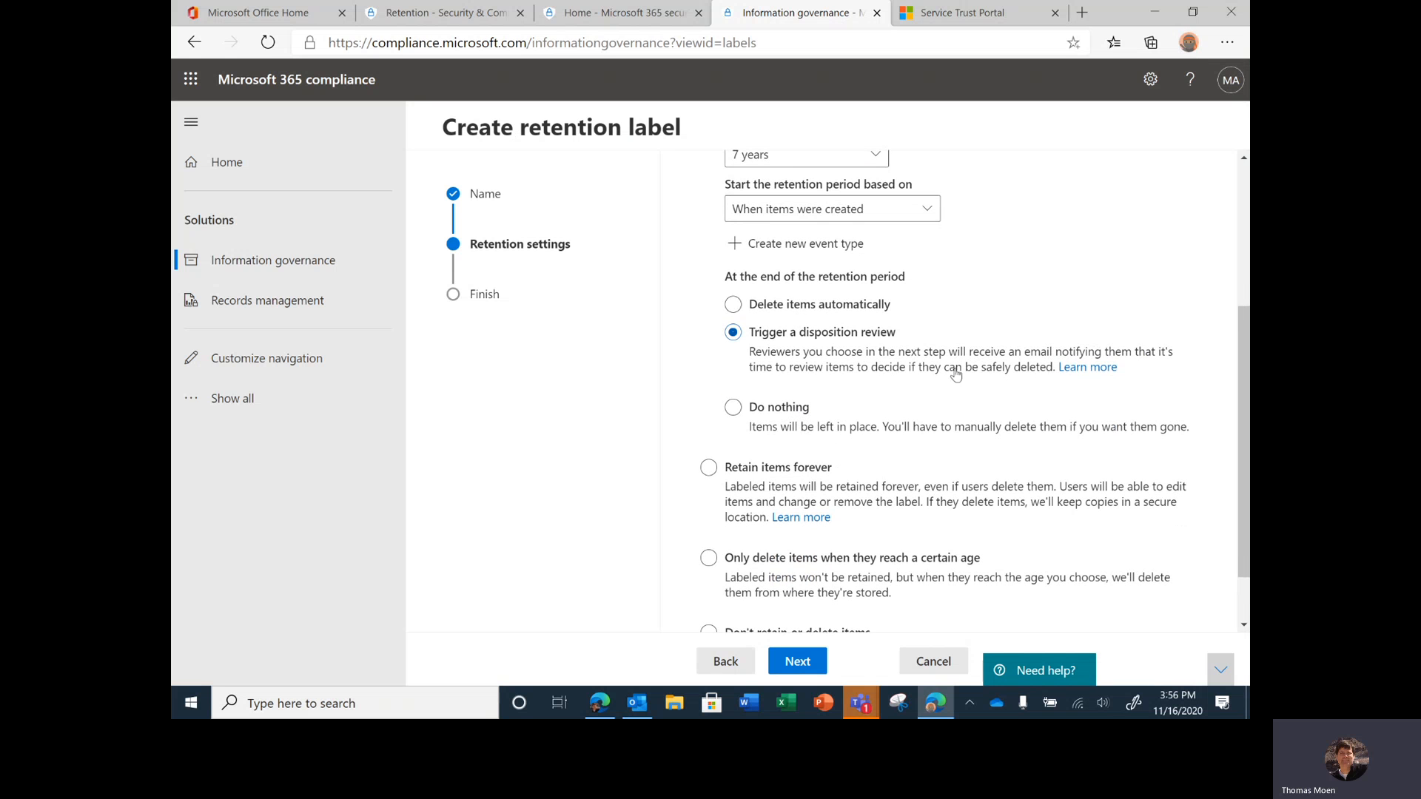
{"action": "scroll", "coordinate": [871, 371], "scroll_direction": "down", "scroll_amount": 1}
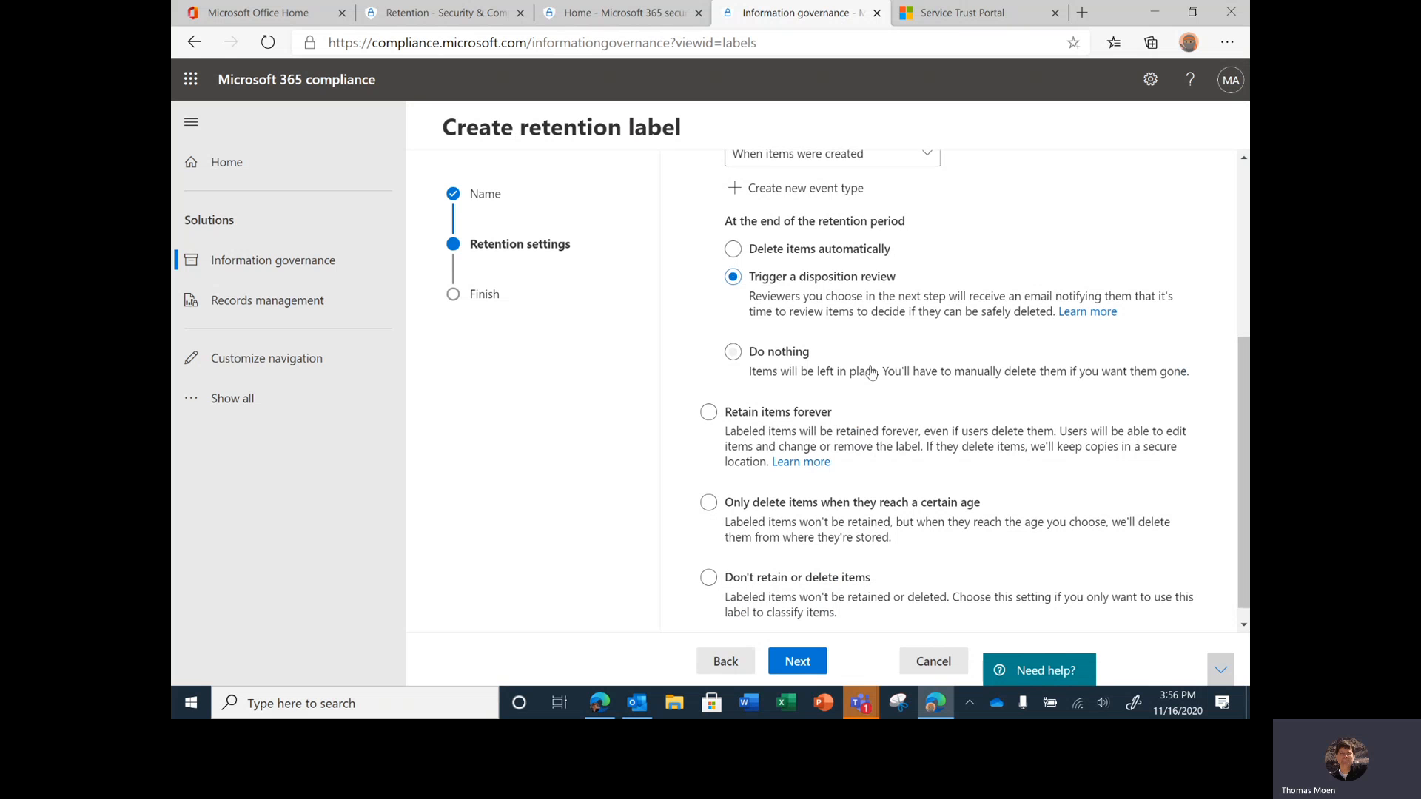
{"action": "left_click", "coordinate": [722, 413]}
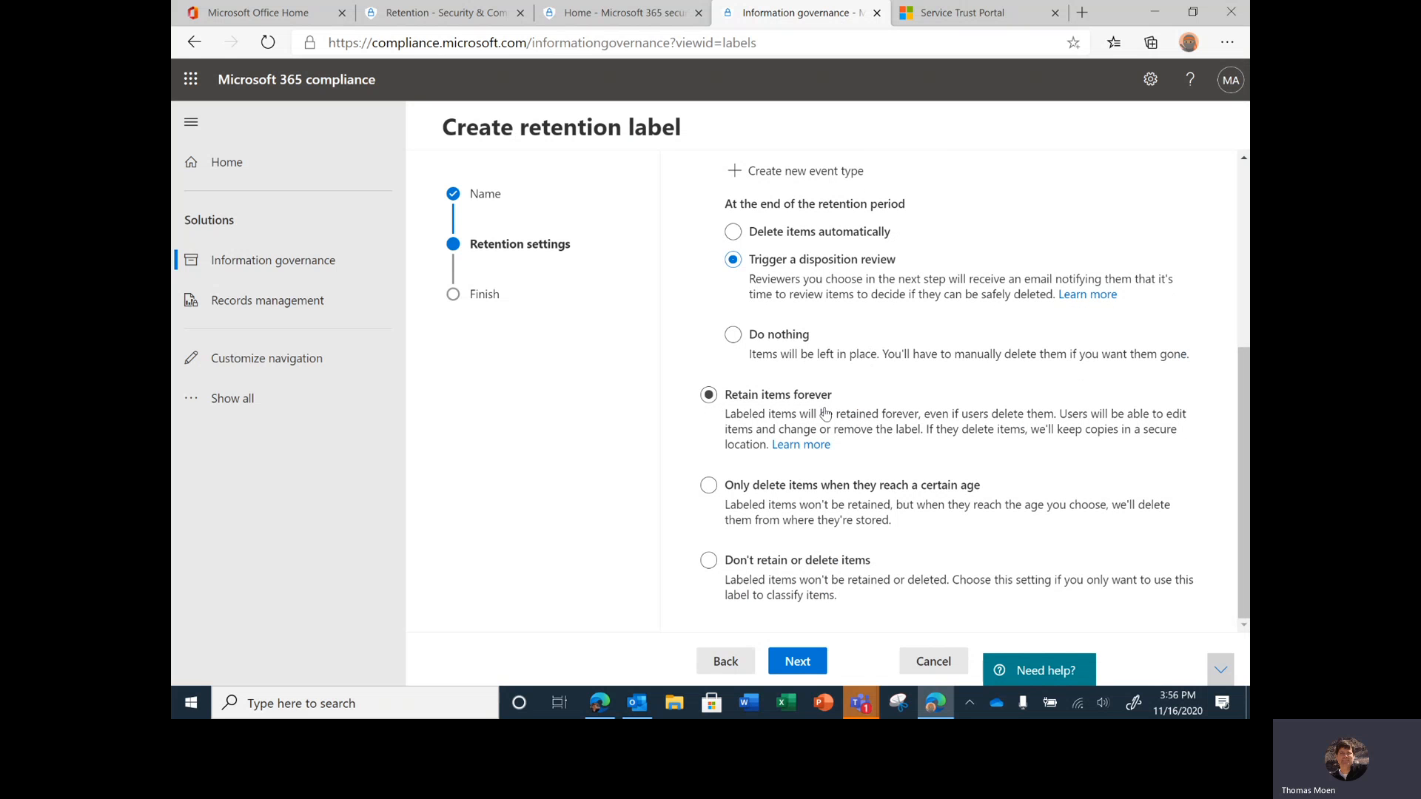
{"action": "left_click", "coordinate": [744, 516]}
{"action": "left_click", "coordinate": [786, 564]}
{"action": "left_click", "coordinate": [797, 661]}
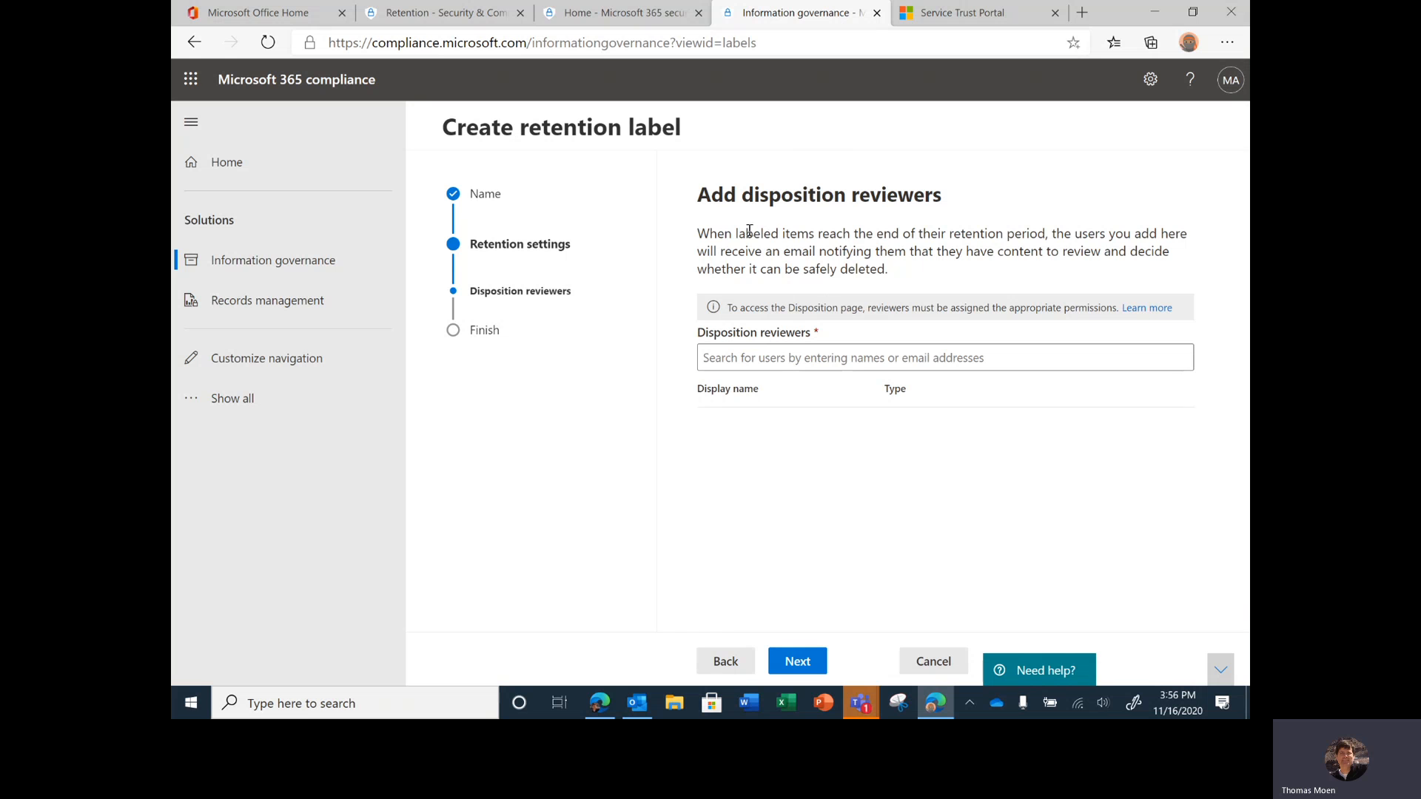
Search for MOD and add the MOD Administrator account as a disposition reviewer.
{"action": "left_click", "coordinate": [788, 365]}
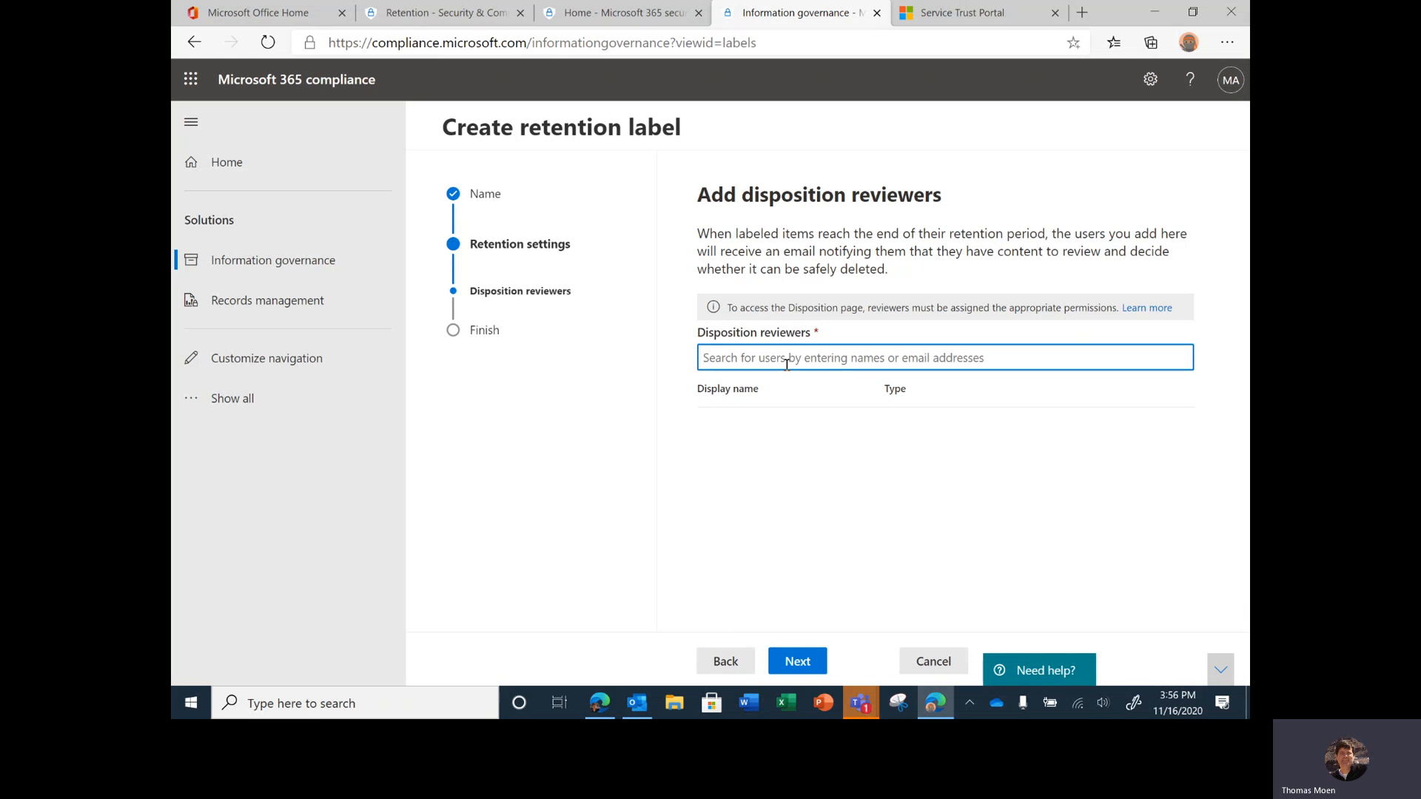
{"action": "type", "text": "Meg"}
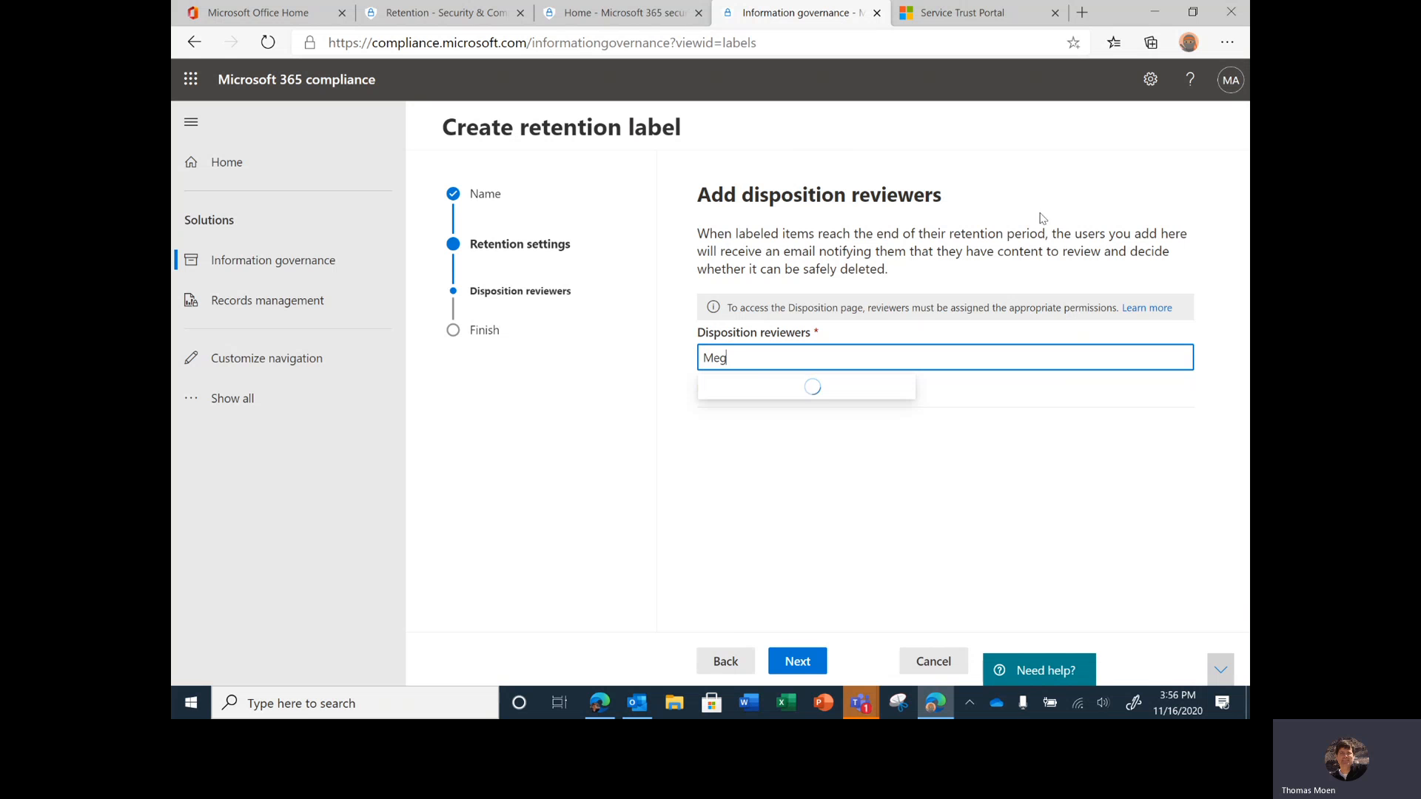
{"action": "key", "text": "BackSpace"}
{"action": "key", "text": "BackSpace"}
{"action": "type", "text": "MOD"}
{"action": "left_click", "coordinate": [777, 393]}
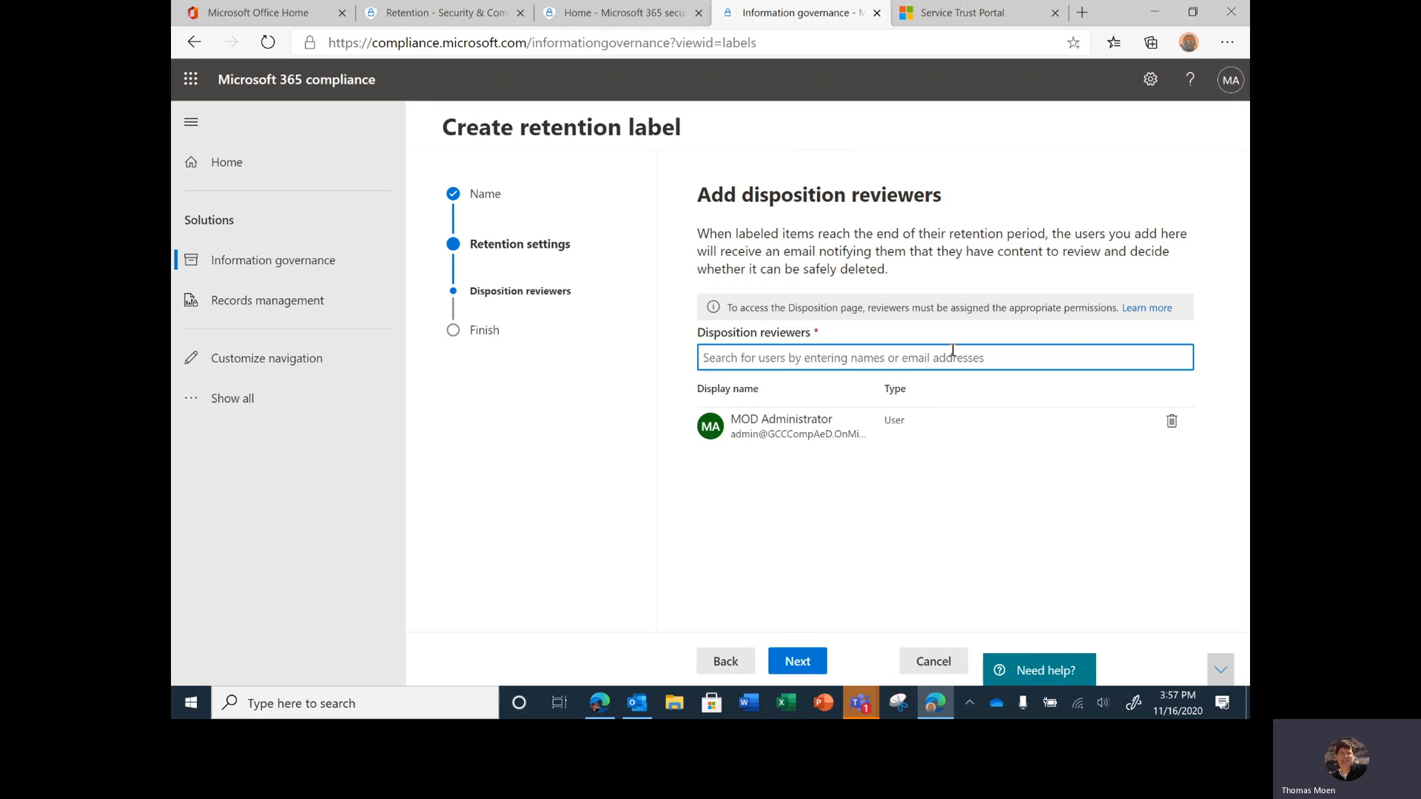
Try to find another disposition reviewer by searching for PD, and clear the search.
{"action": "type", "text": "P"}
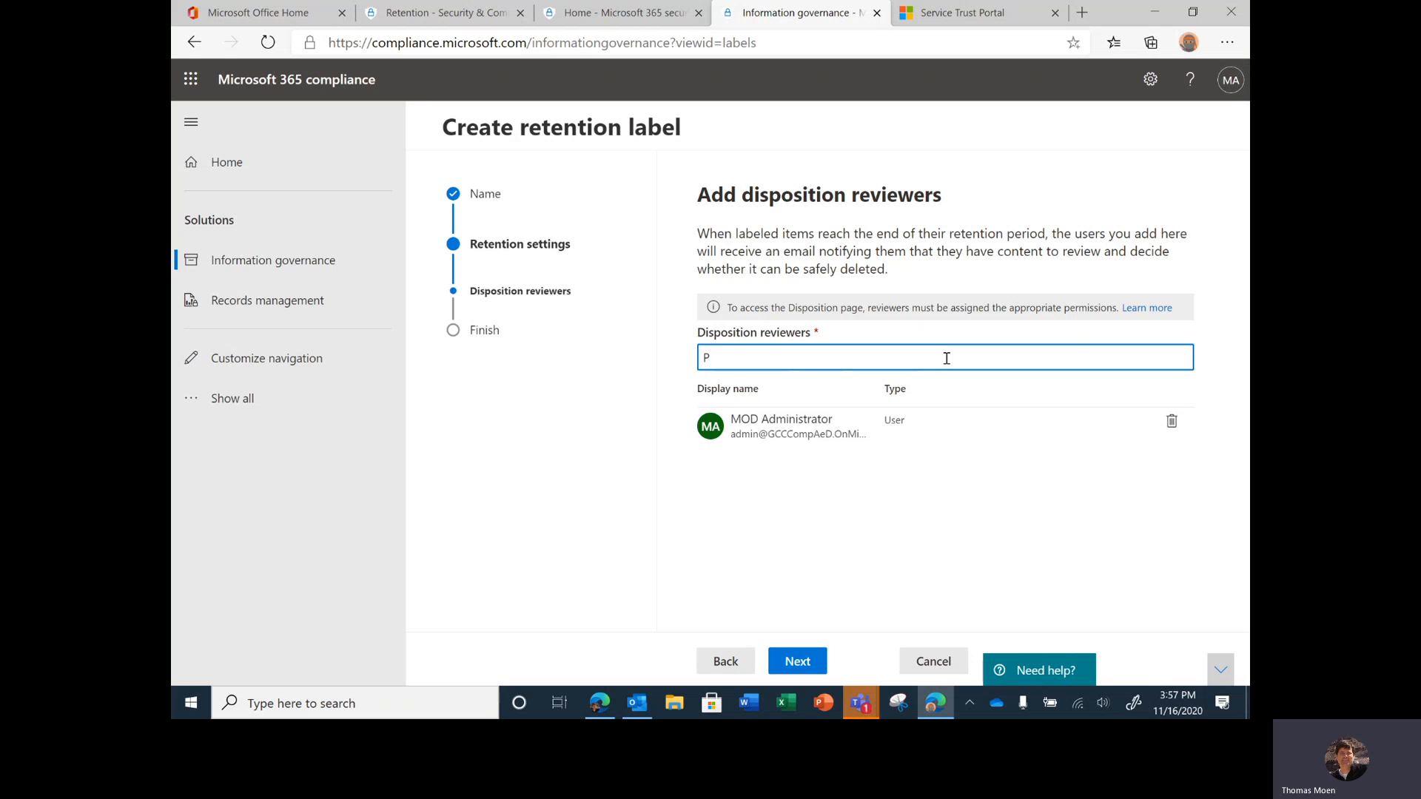
{"action": "key", "text": "BackSpace"}
{"action": "type", "text": "re"}
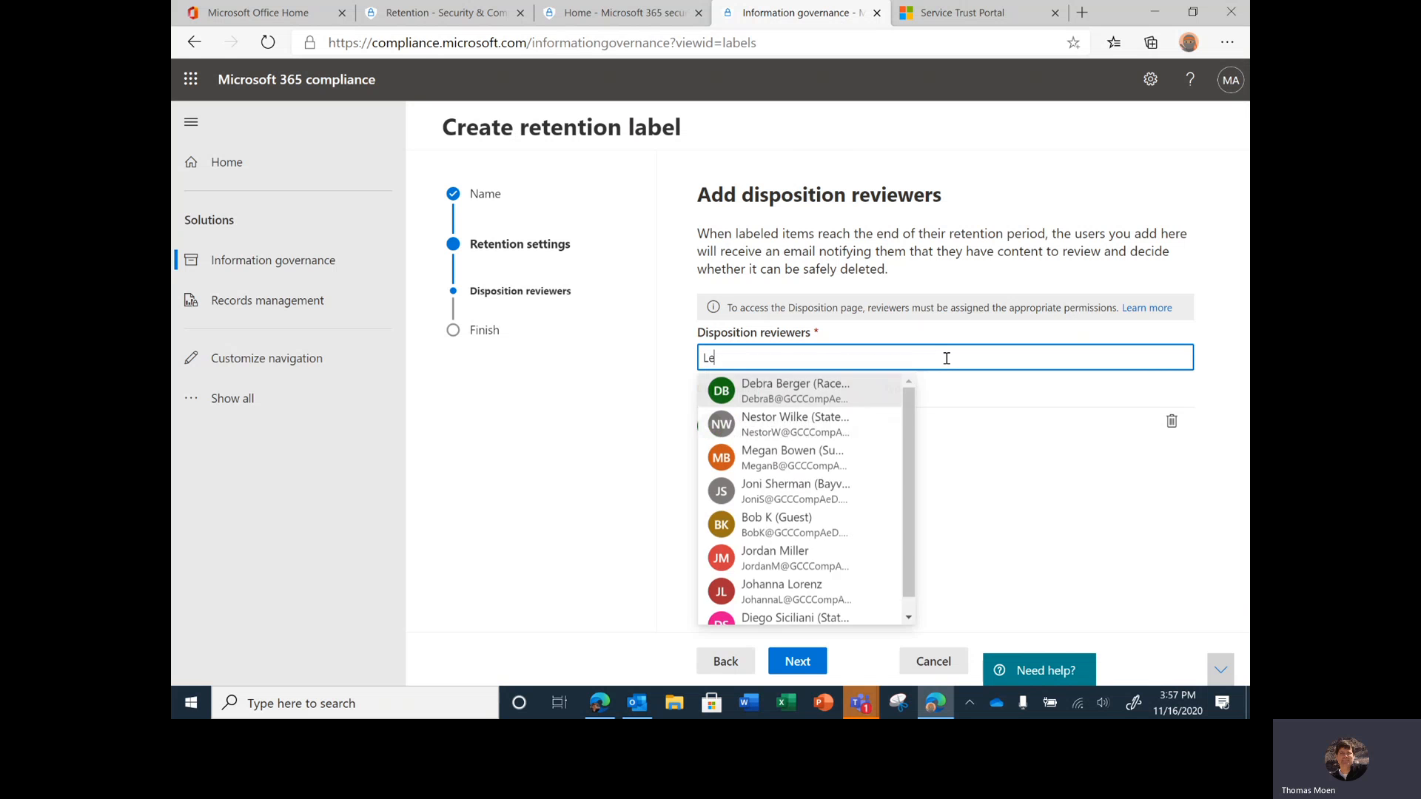
{"action": "key", "text": "BackSpace"}
{"action": "key", "text": "BackSpace"}
{"action": "type", "text": "PD"}
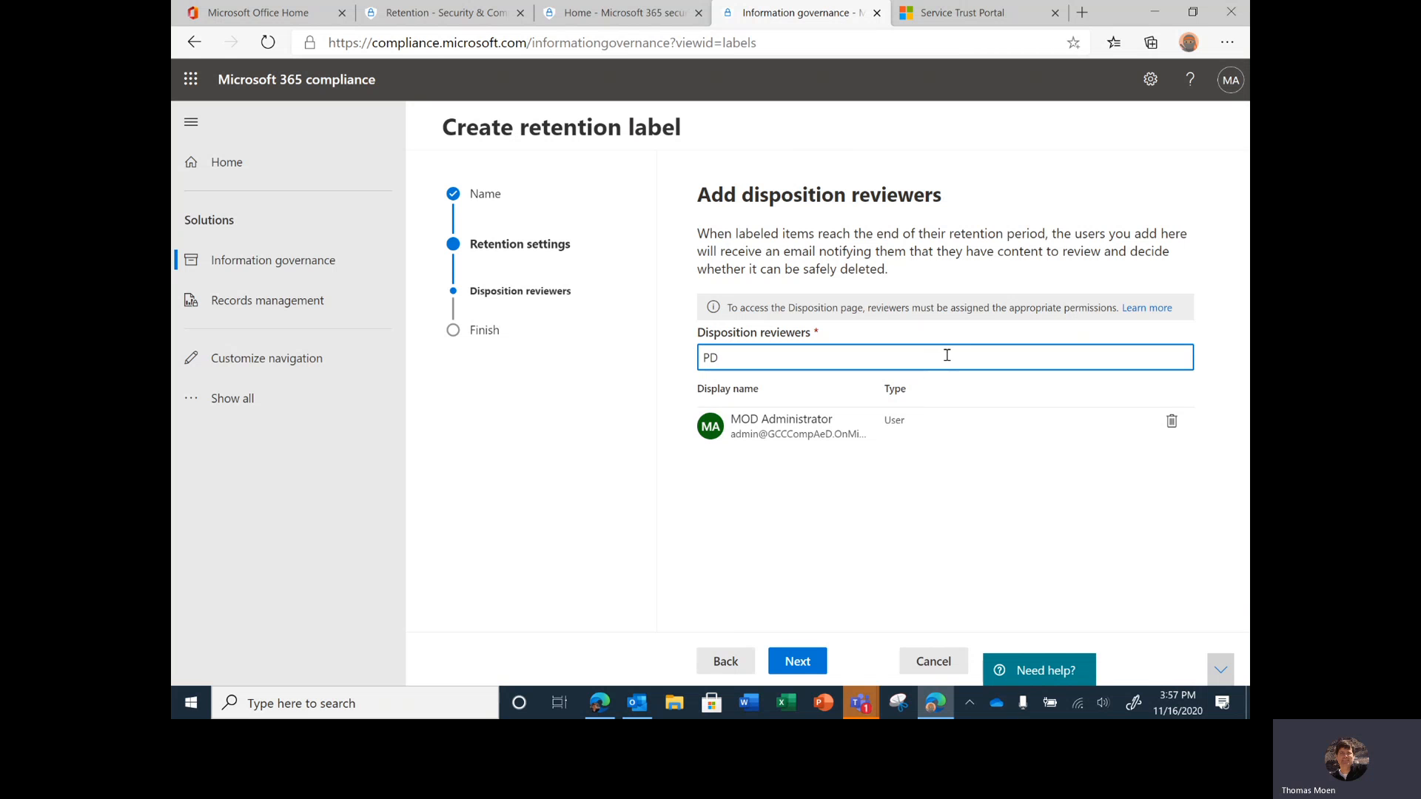
{"action": "key", "text": "BackSpace"}
{"action": "key", "text": "BackSpace"}
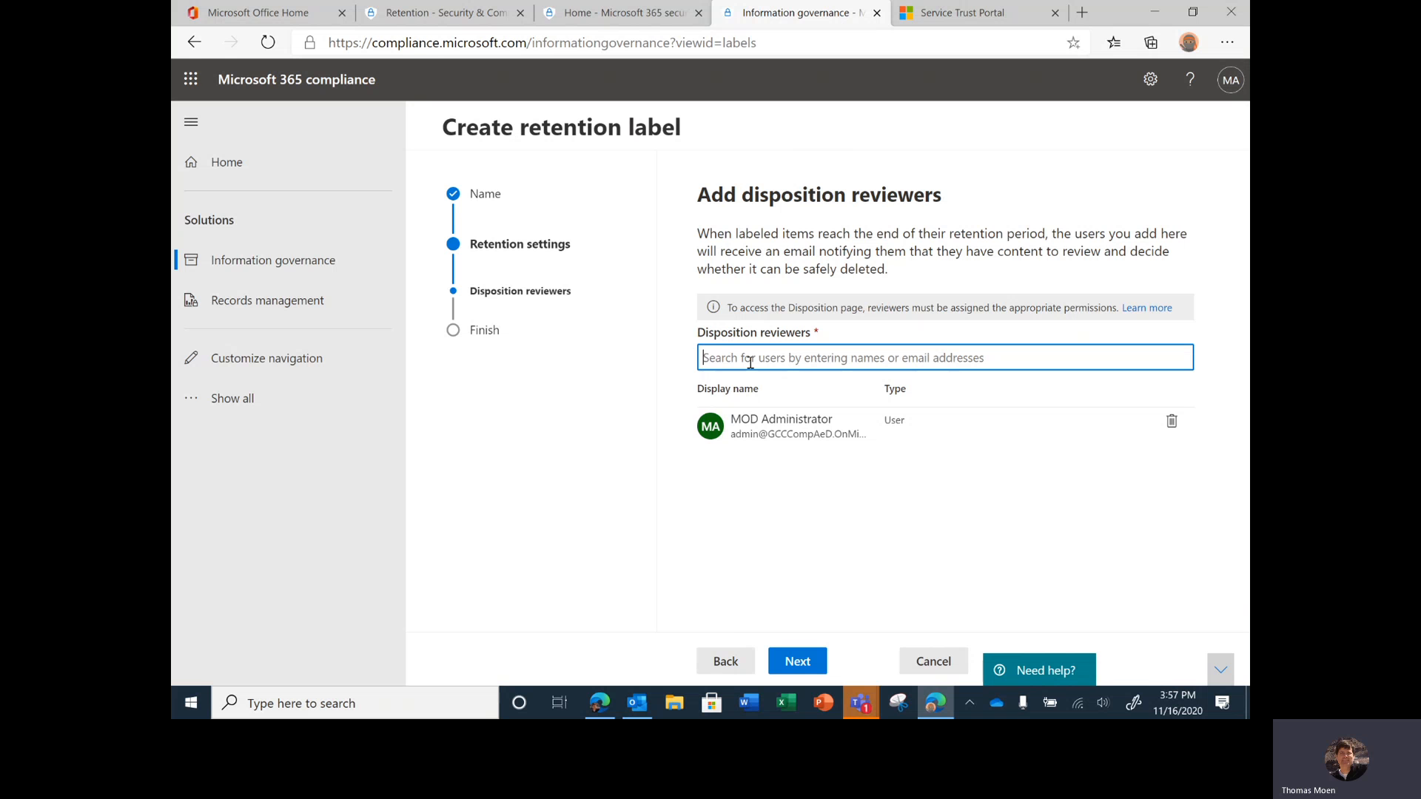
Switch to the Microsoft 365 admin center from the Office 365 home page and view the active groups.
{"action": "left_click", "coordinate": [330, 10]}
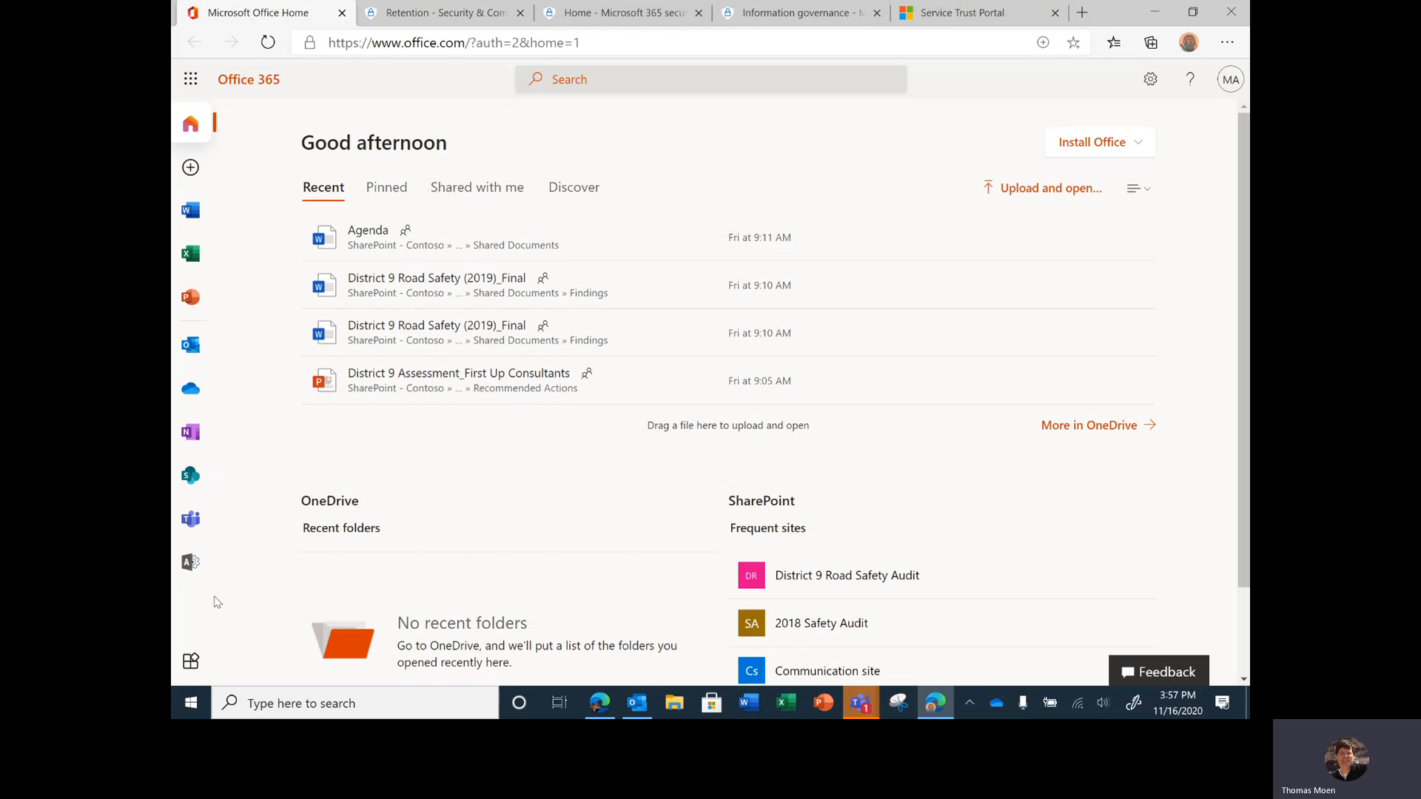
{"action": "left_click", "coordinate": [190, 563]}
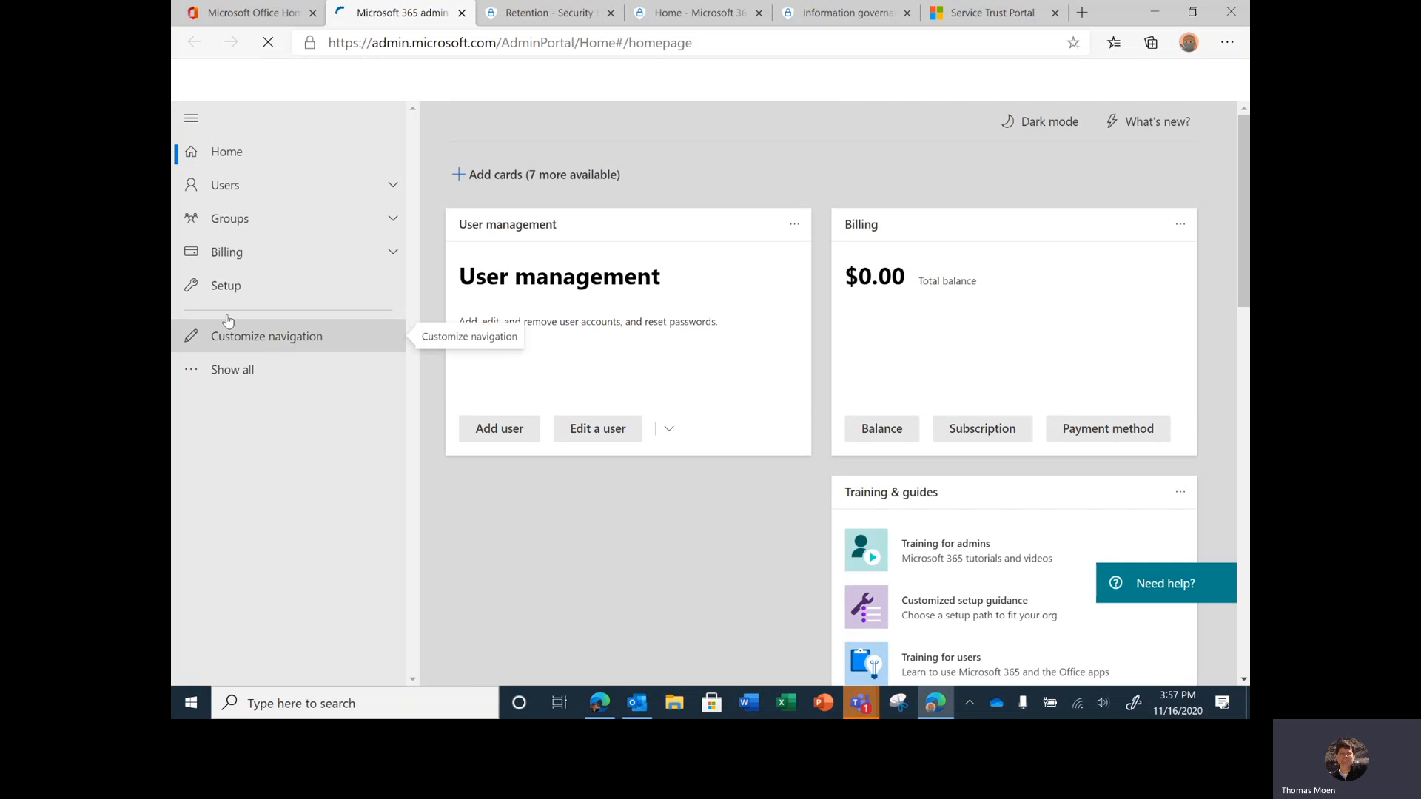
{"action": "left_click", "coordinate": [238, 219]}
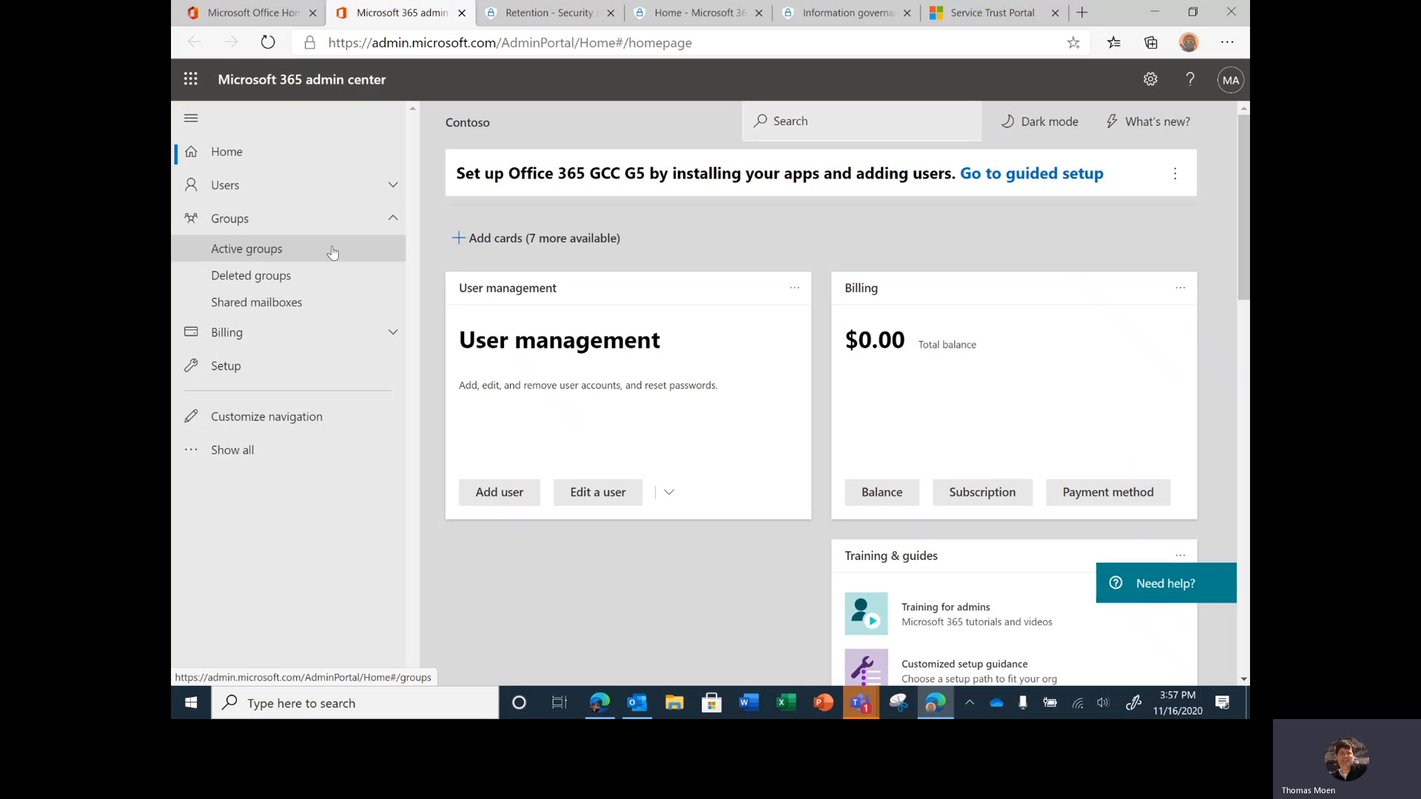
{"action": "left_click", "coordinate": [287, 252]}
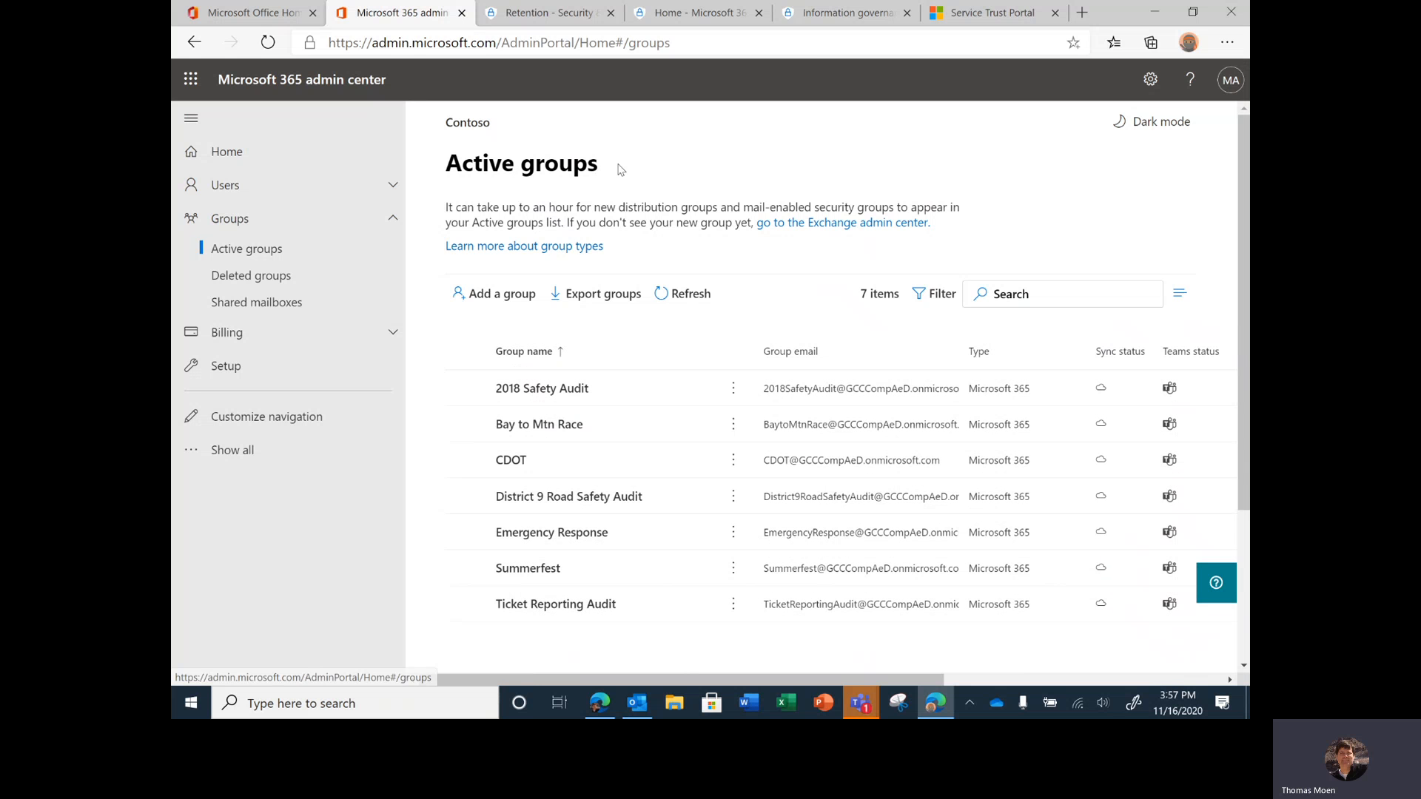
Return to the retention label wizard, search for Emer and add the Emergency Response group as a disposition reviewer.
{"action": "left_click", "coordinate": [694, 19]}
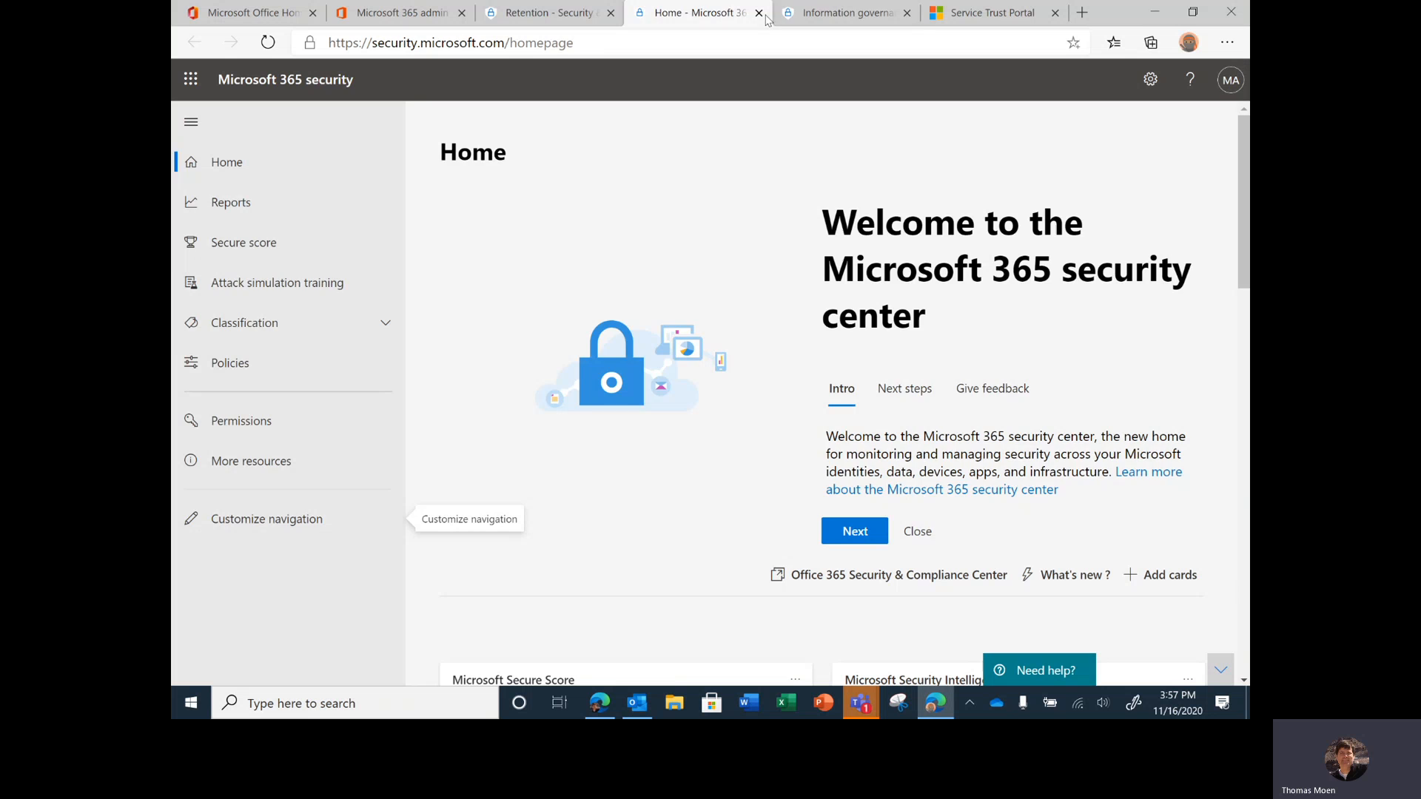
{"action": "left_click", "coordinate": [847, 21]}
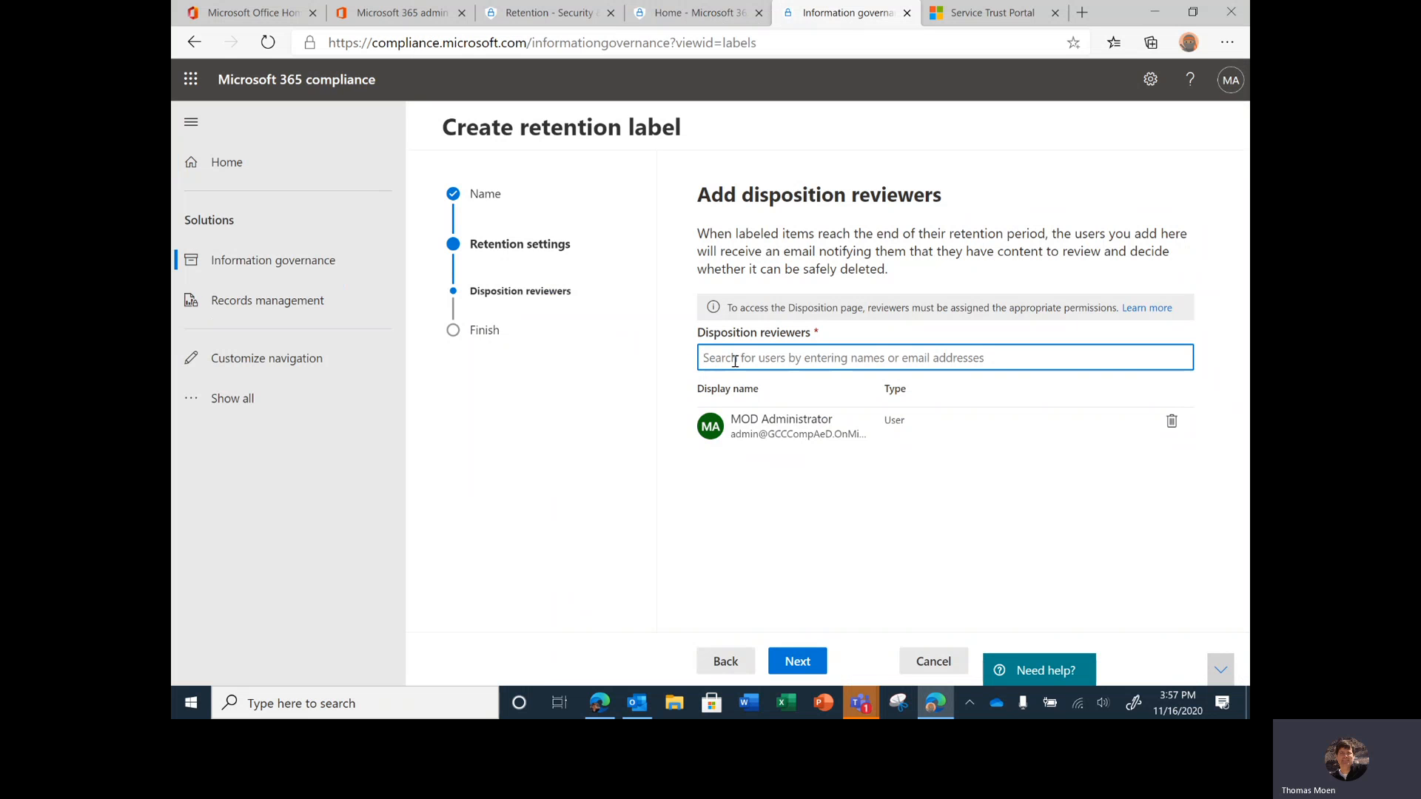
{"action": "type", "text": "Emer"}
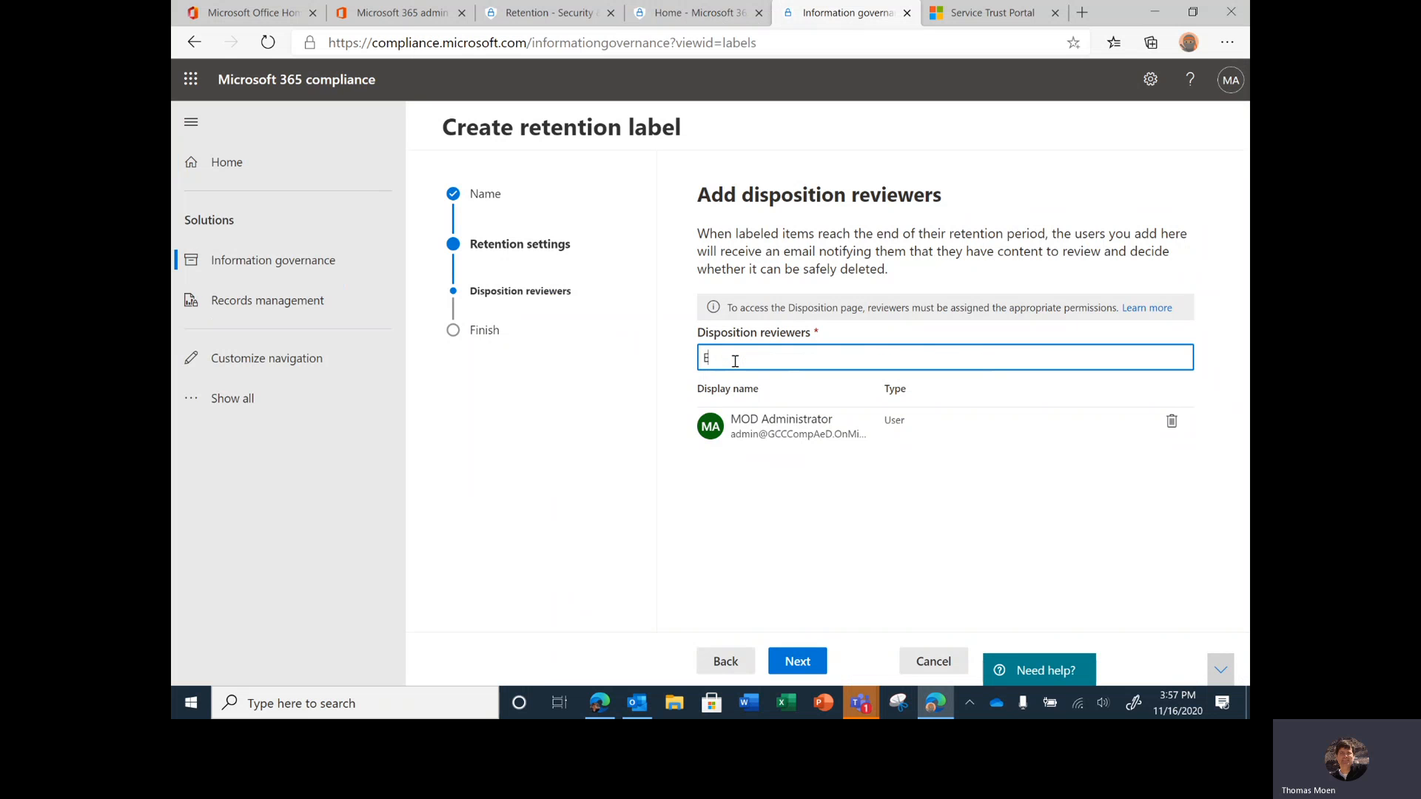
{"action": "left_click", "coordinate": [789, 390]}
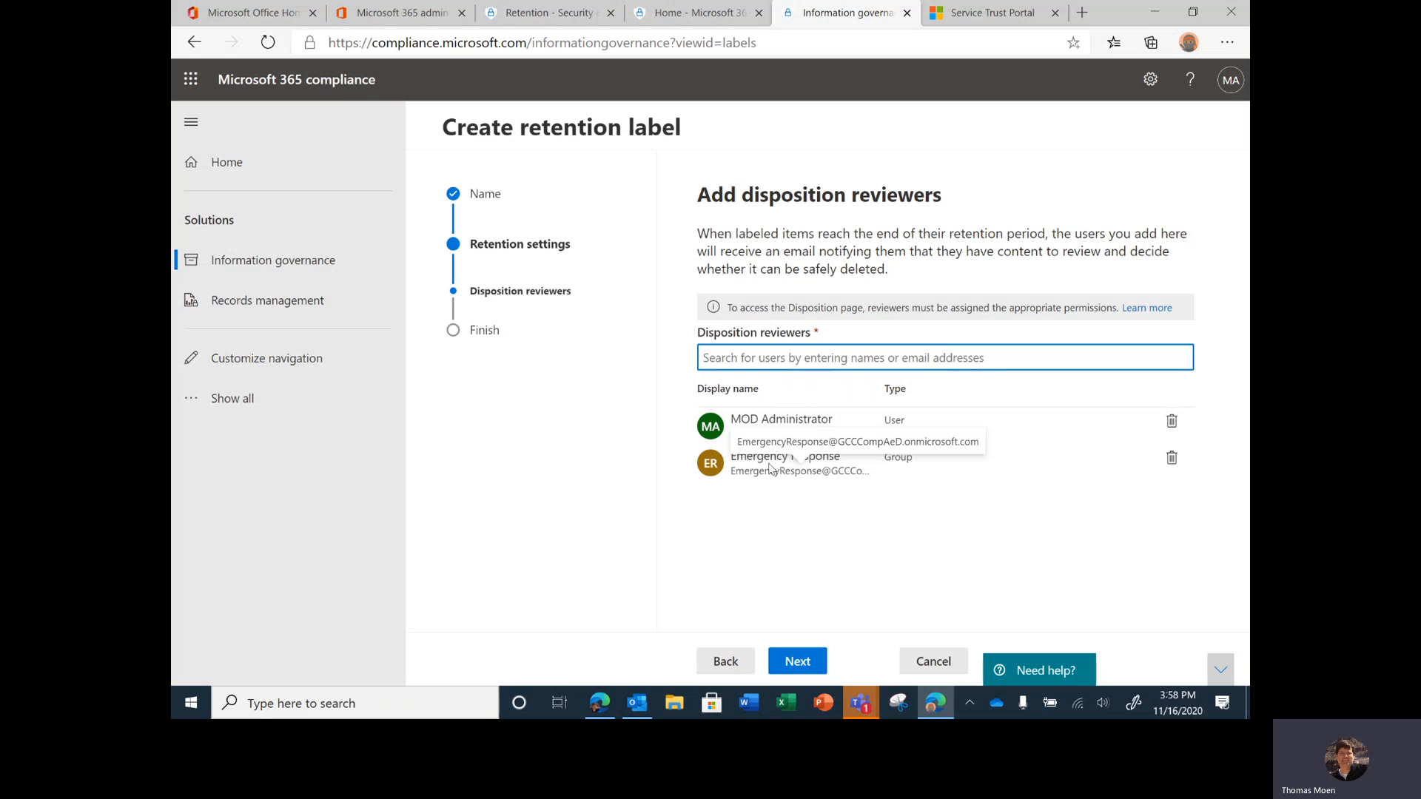
Continue to the review page and create the New SLG demo retention label.
{"action": "left_click", "coordinate": [1187, 44]}
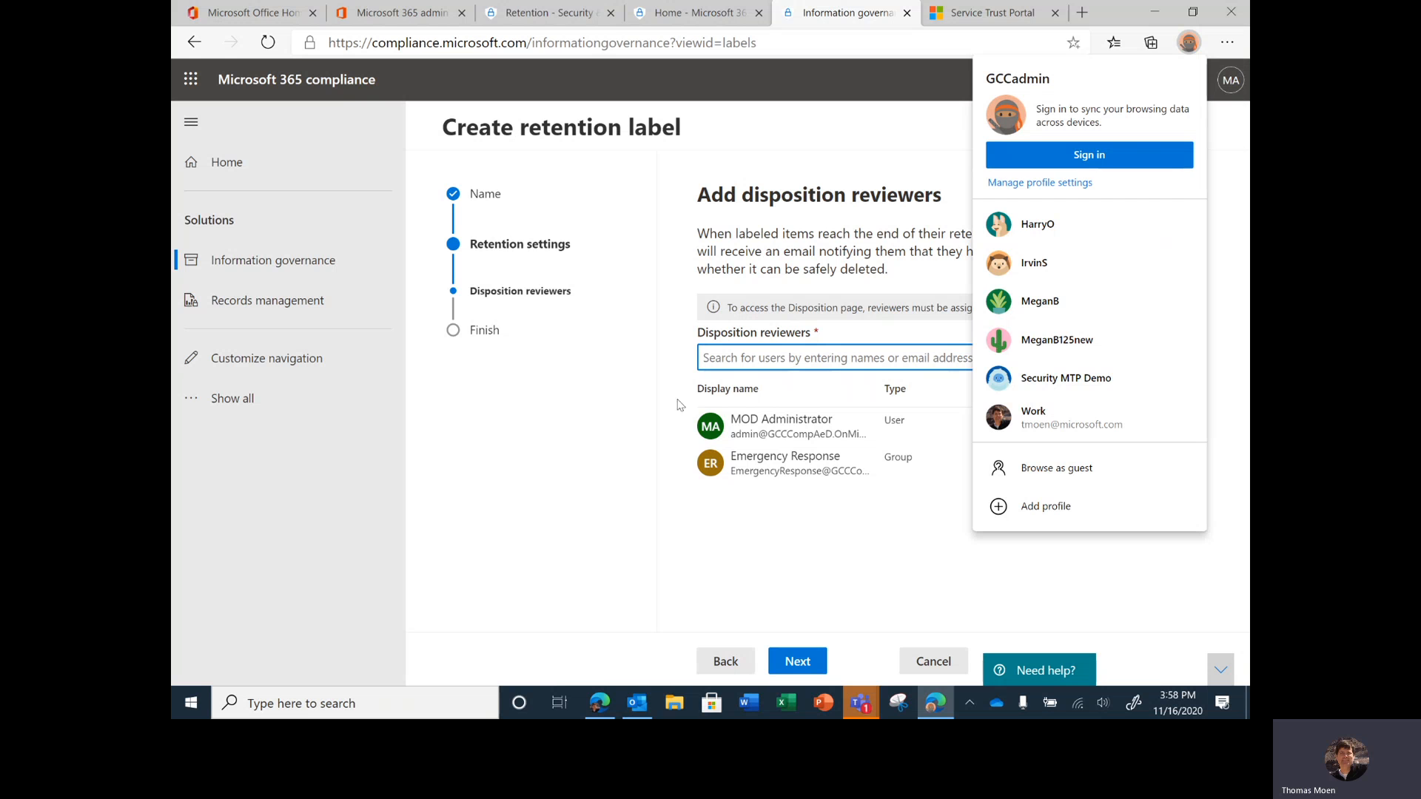
{"action": "left_click", "coordinate": [798, 660]}
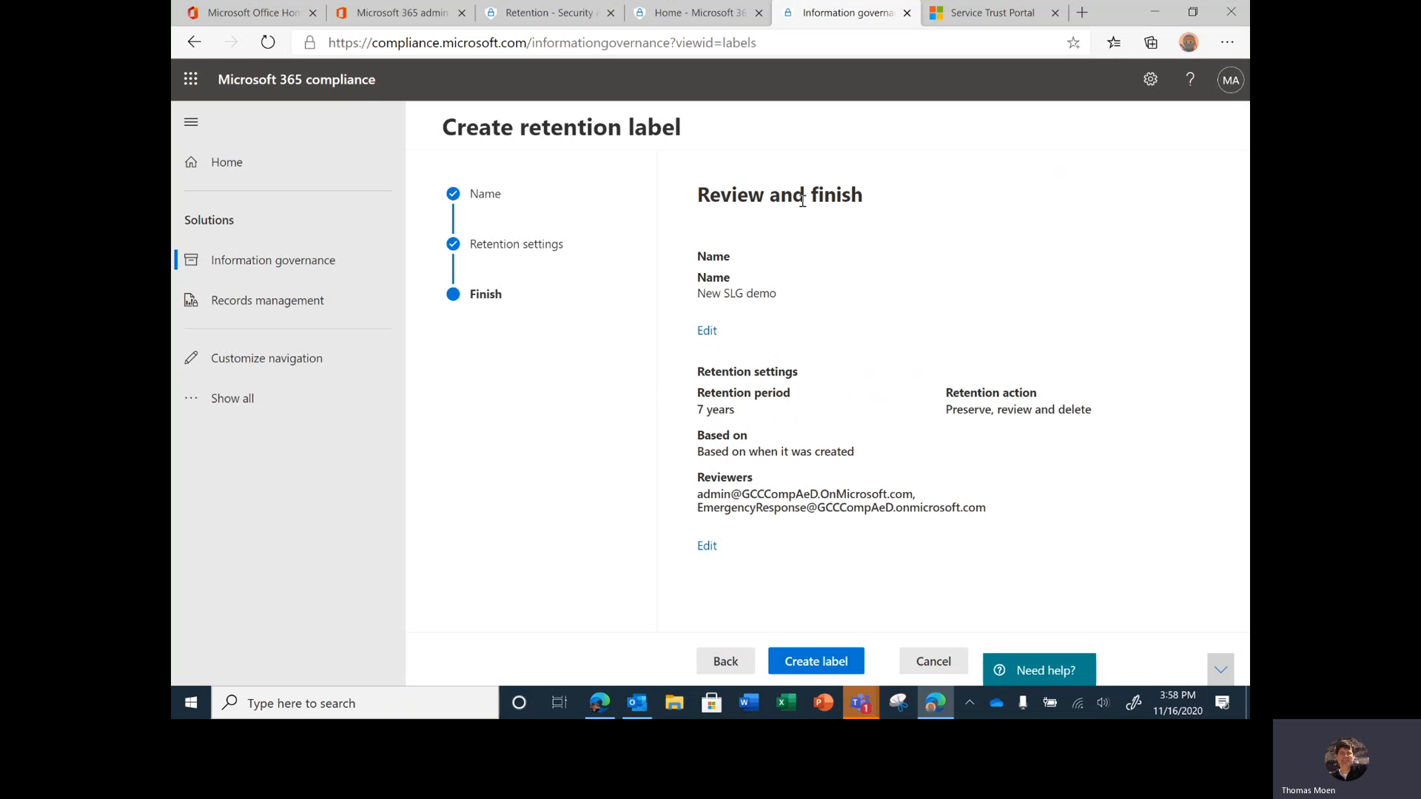
{"action": "left_click", "coordinate": [803, 660]}
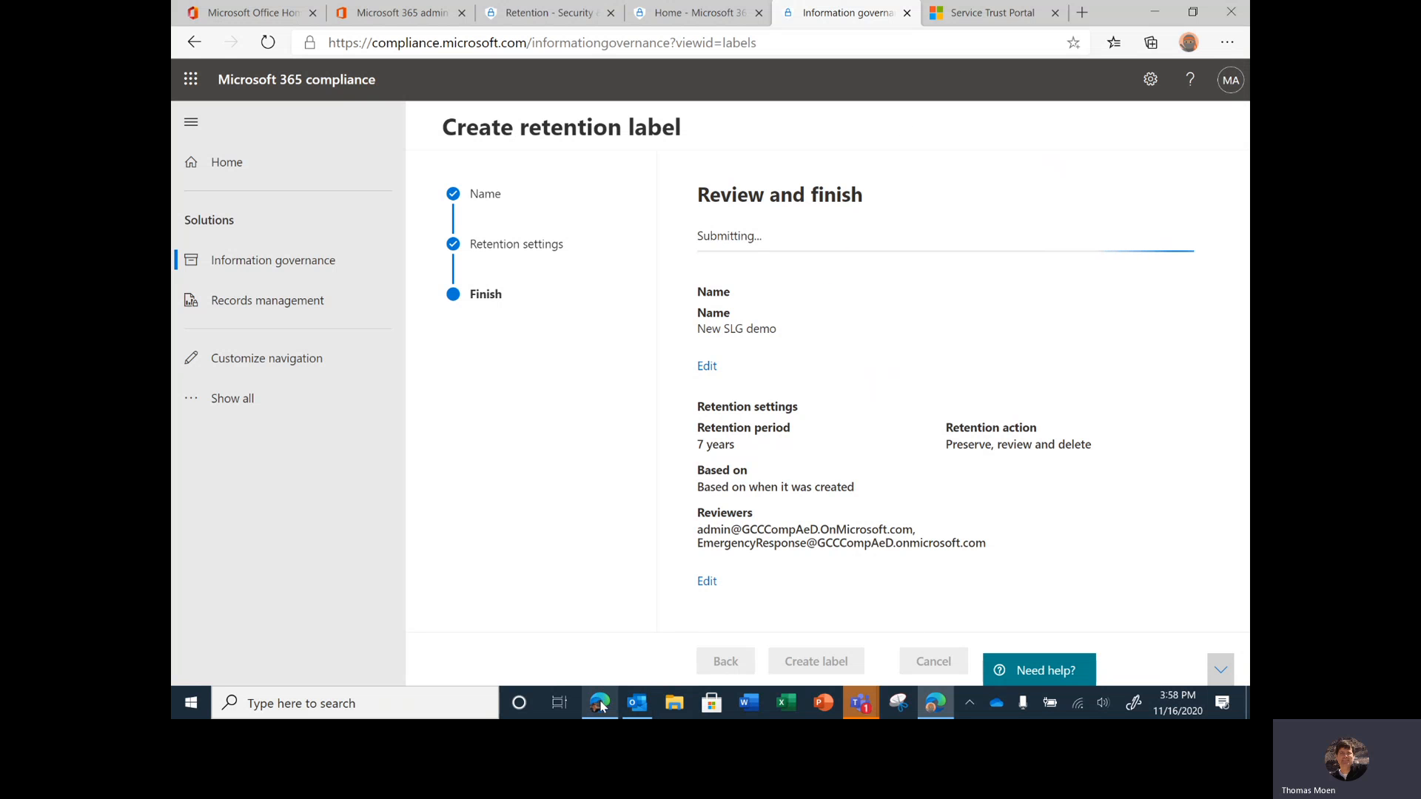
Switch to the AQEDtest-VM session and examine the pending dispositions in Records management and the labels and label policies in Information governance.
{"action": "mouse_move", "coordinate": [601, 707]}
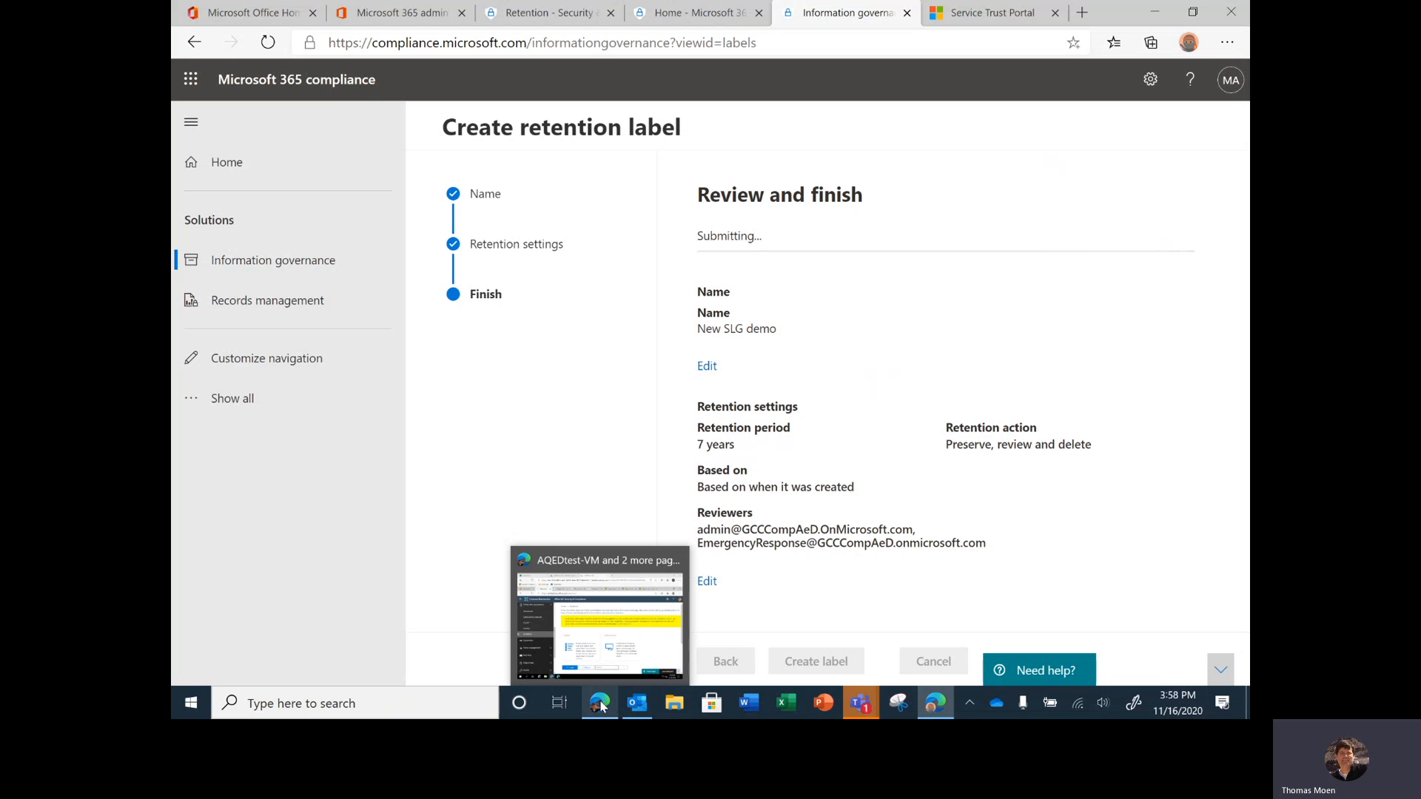
{"action": "left_click", "coordinate": [651, 642]}
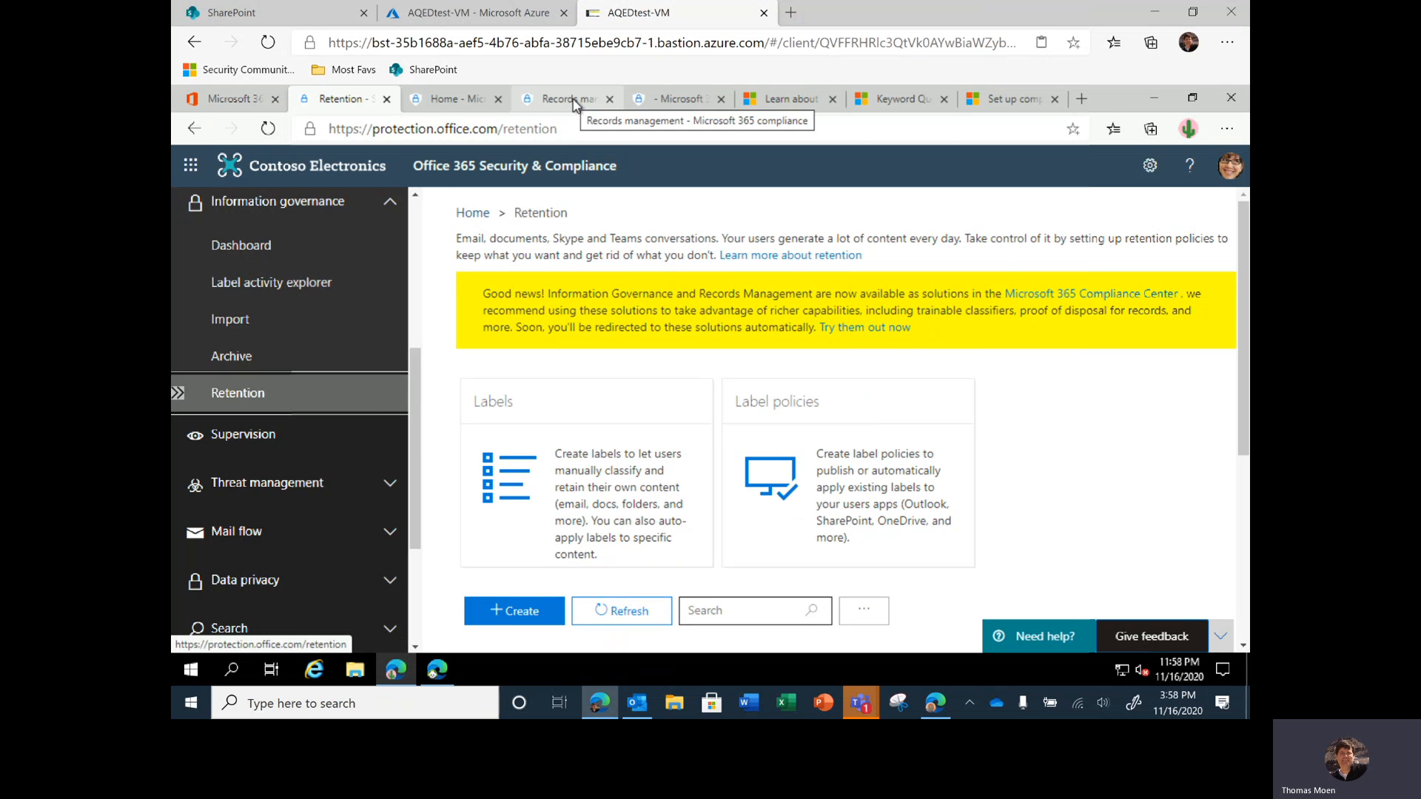
{"action": "left_click", "coordinate": [682, 105]}
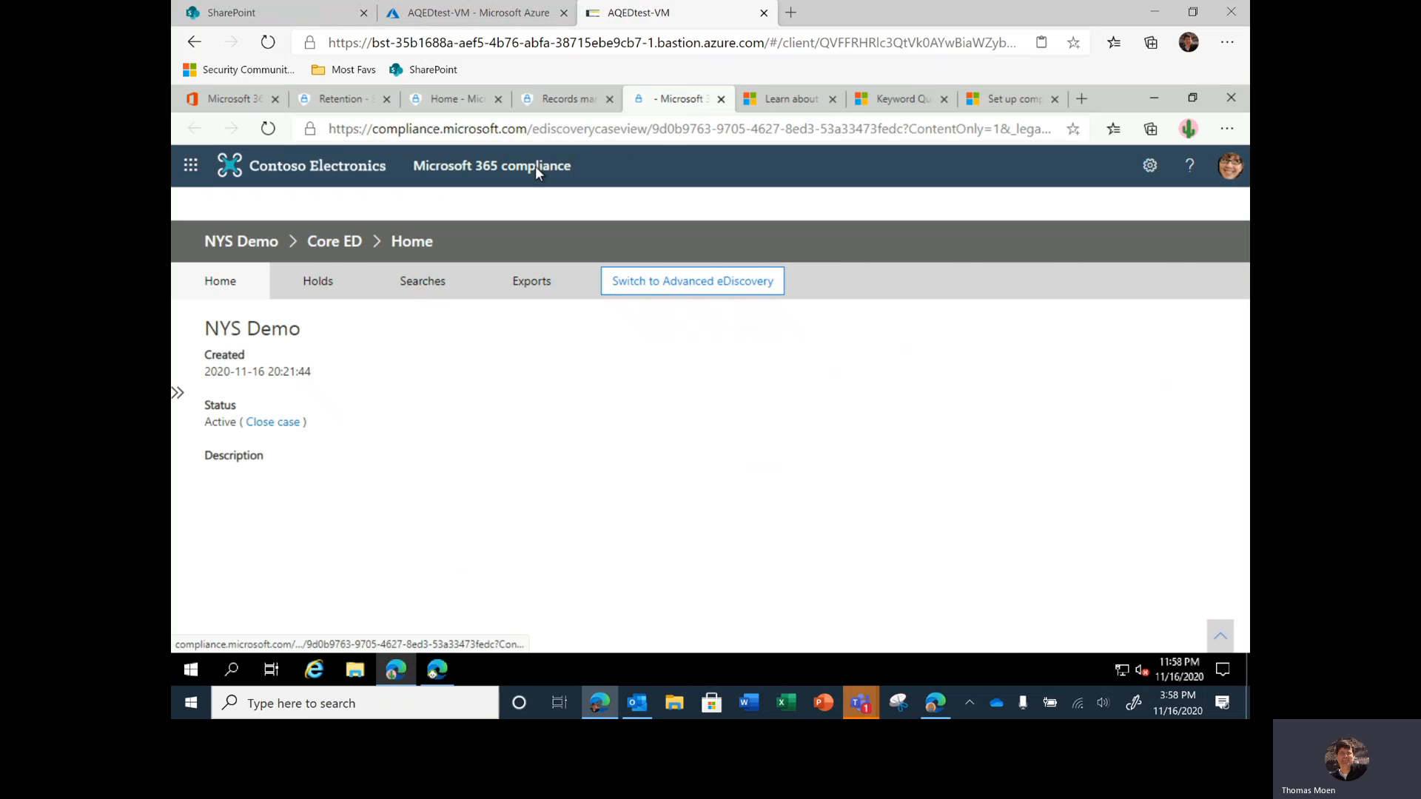
{"action": "left_click", "coordinate": [566, 99]}
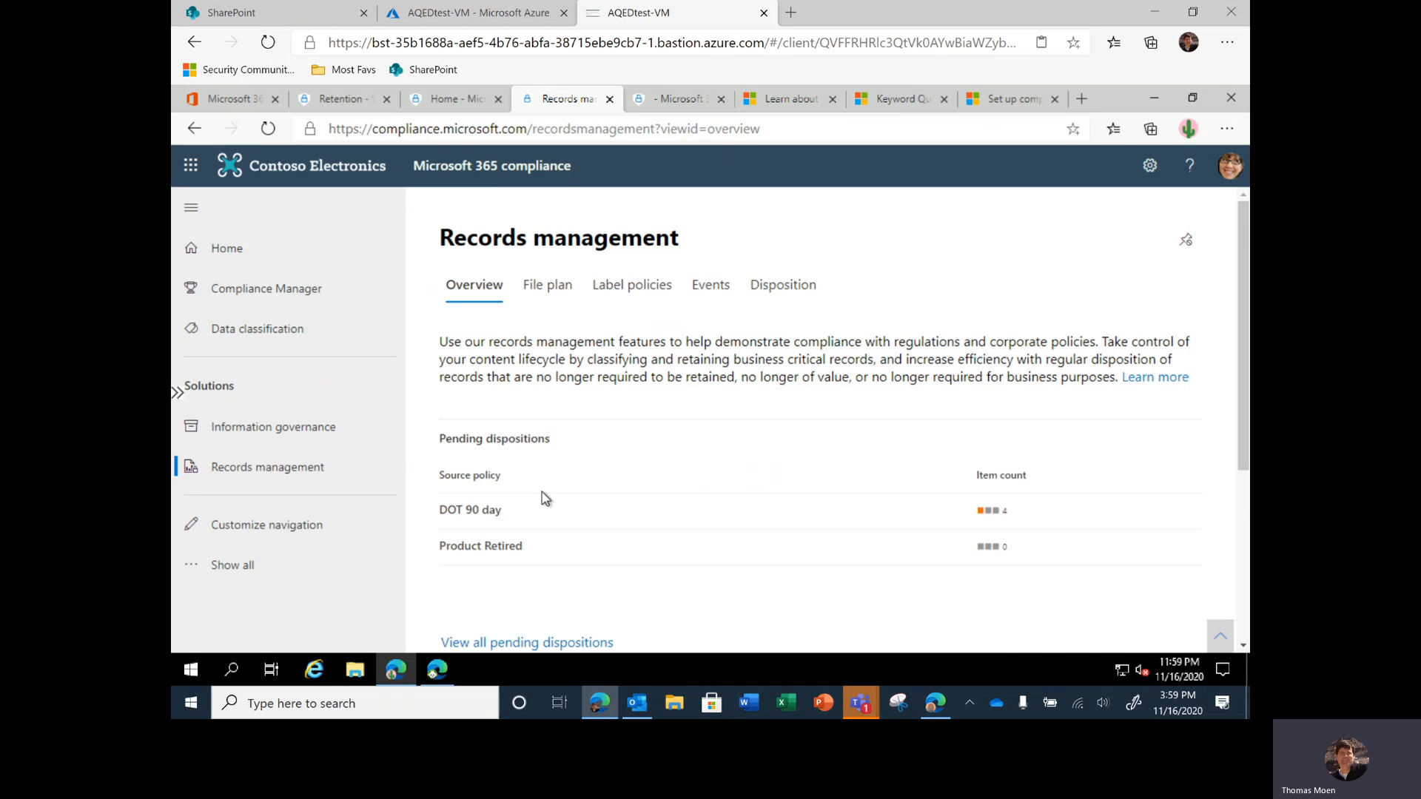
{"action": "scroll", "coordinate": [544, 499], "scroll_direction": "down", "scroll_amount": 1}
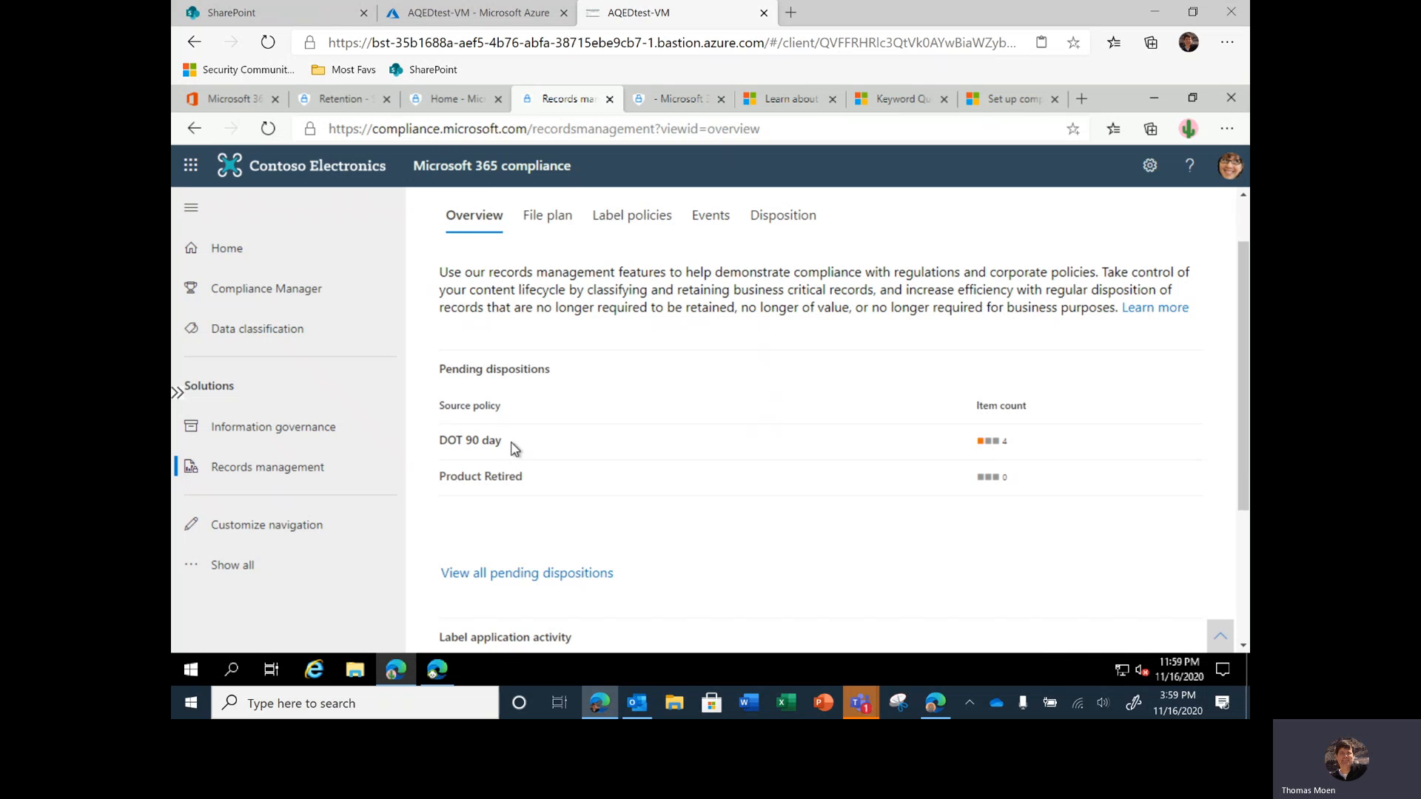
{"action": "left_click", "coordinate": [260, 431]}
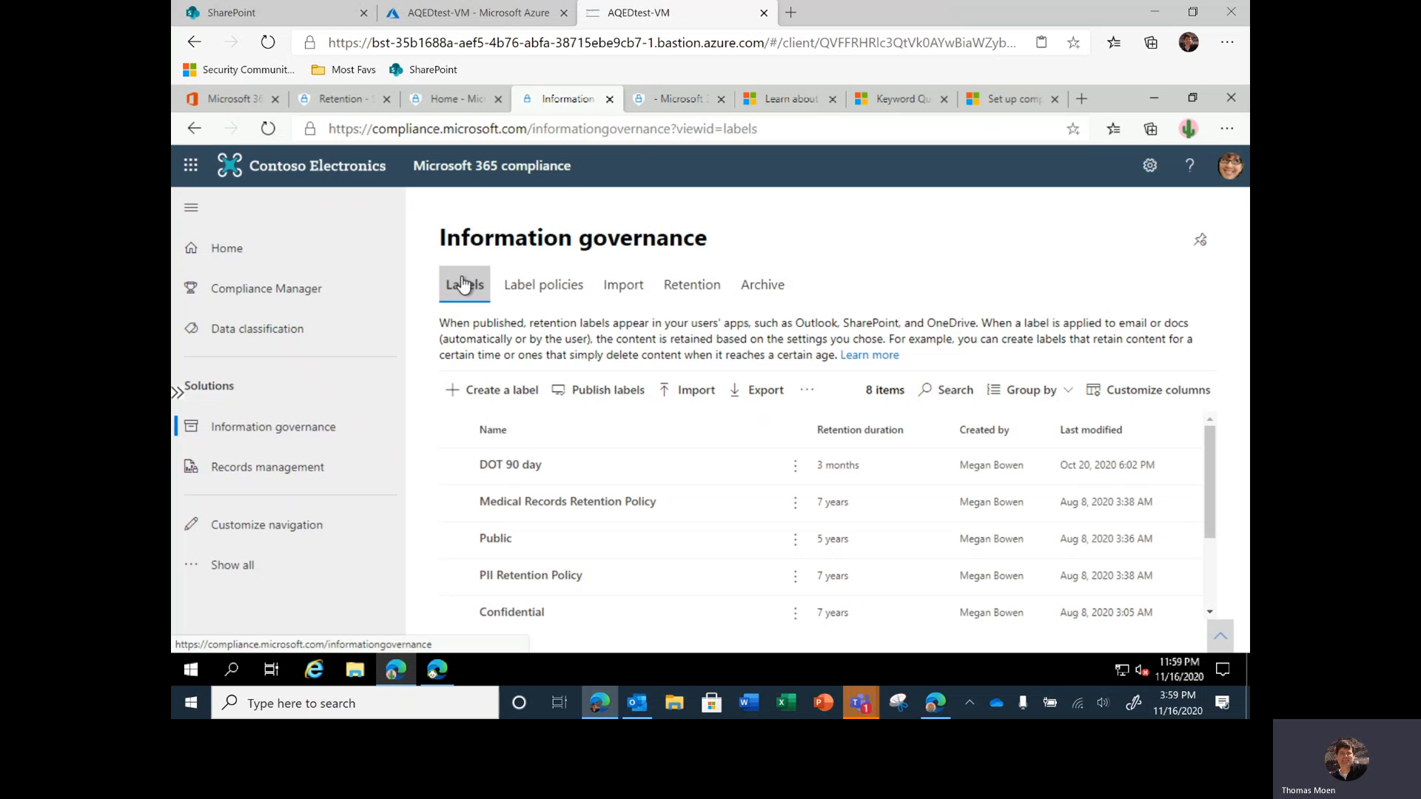
{"action": "left_click", "coordinate": [536, 290]}
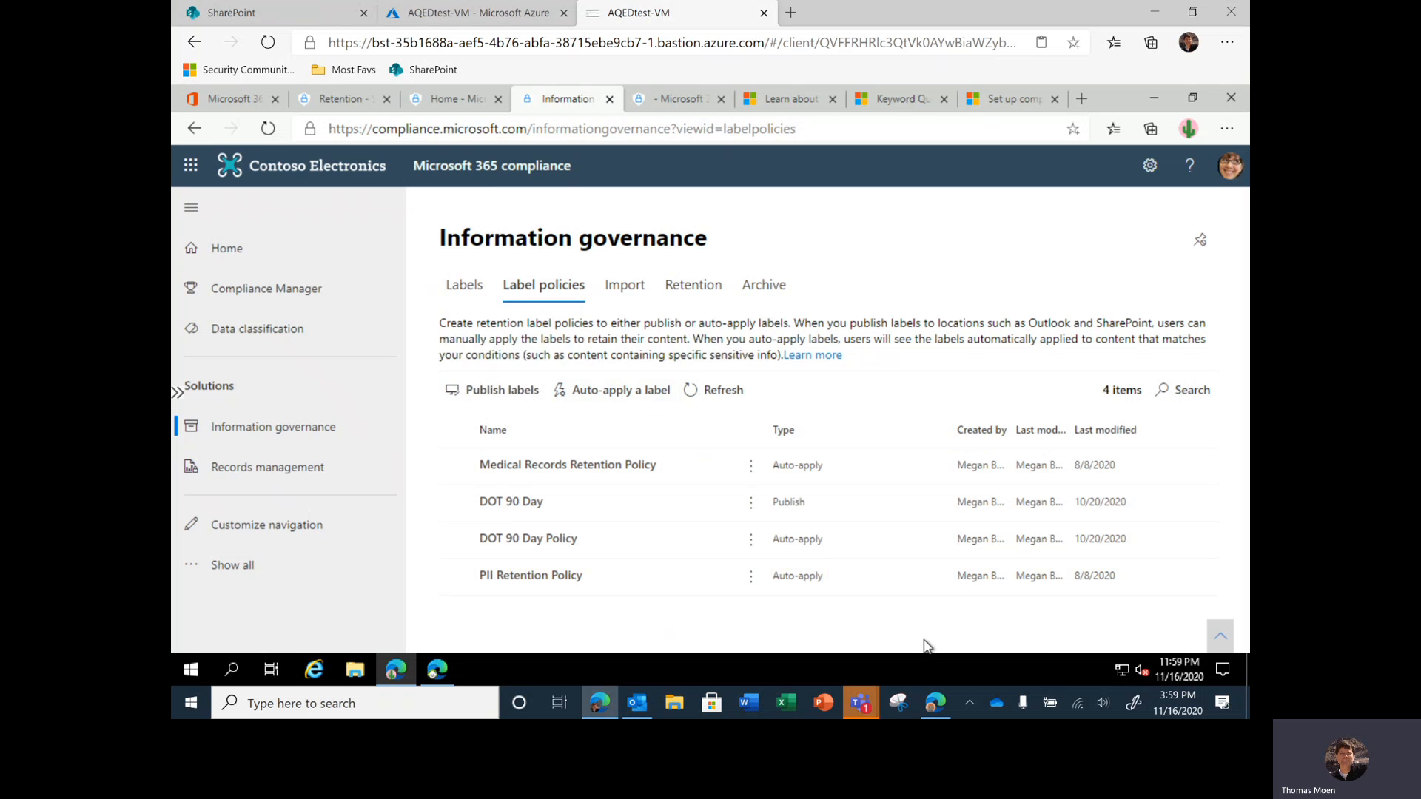
Return to the MOD Administrator's compliance center, view the Information governance labels, label policies and archive mailboxes, and show all navigation items.
{"action": "left_click", "coordinate": [942, 715]}
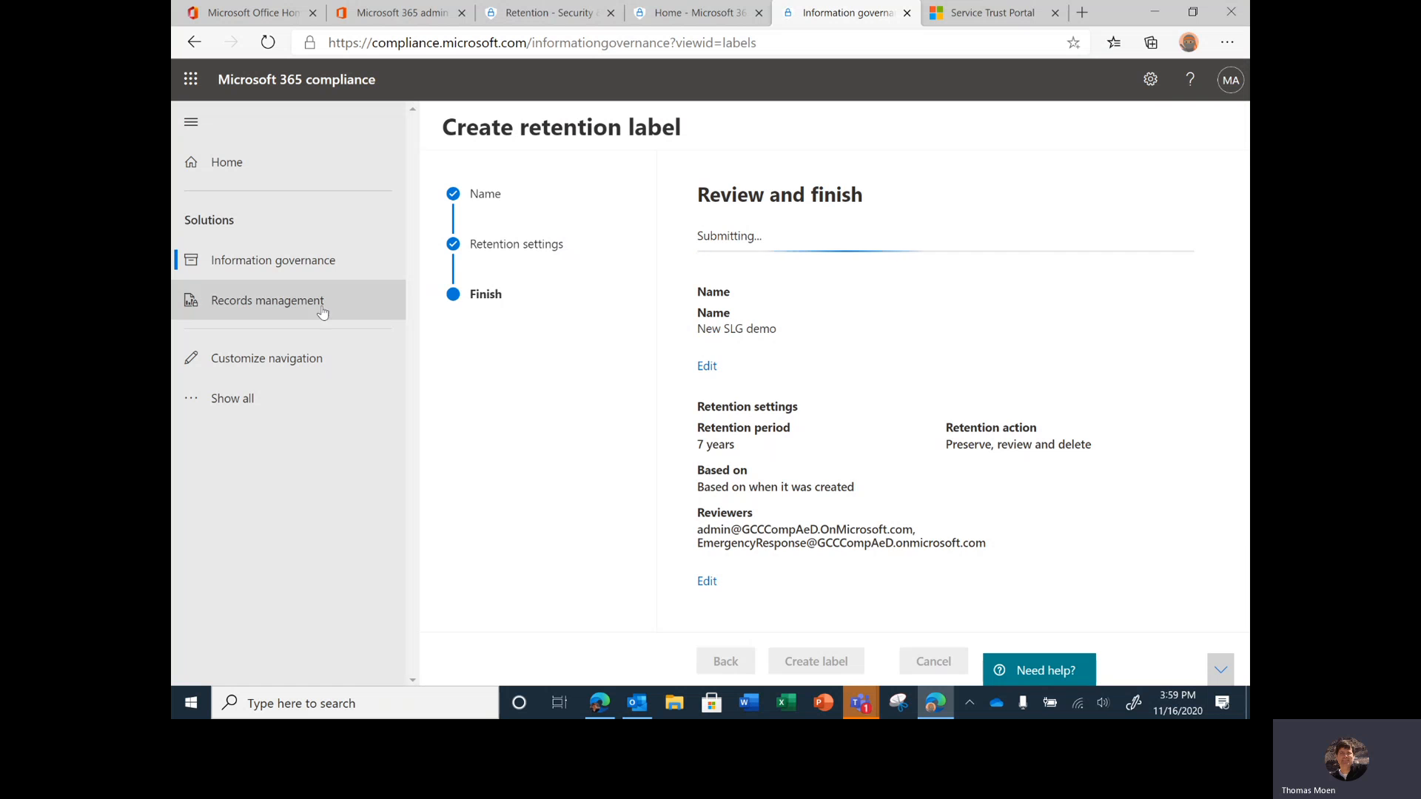
{"action": "left_click", "coordinate": [281, 294]}
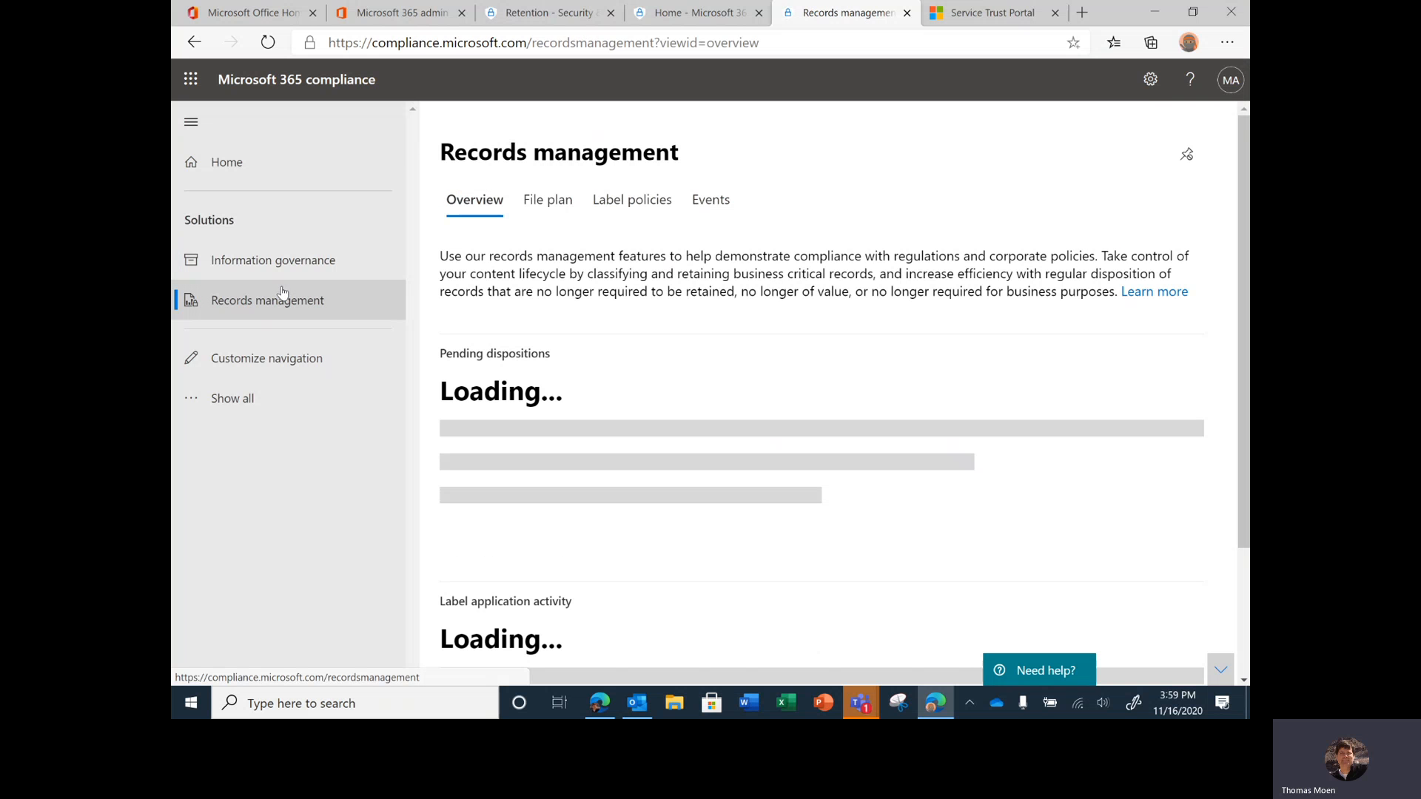
{"action": "left_click", "coordinate": [308, 259]}
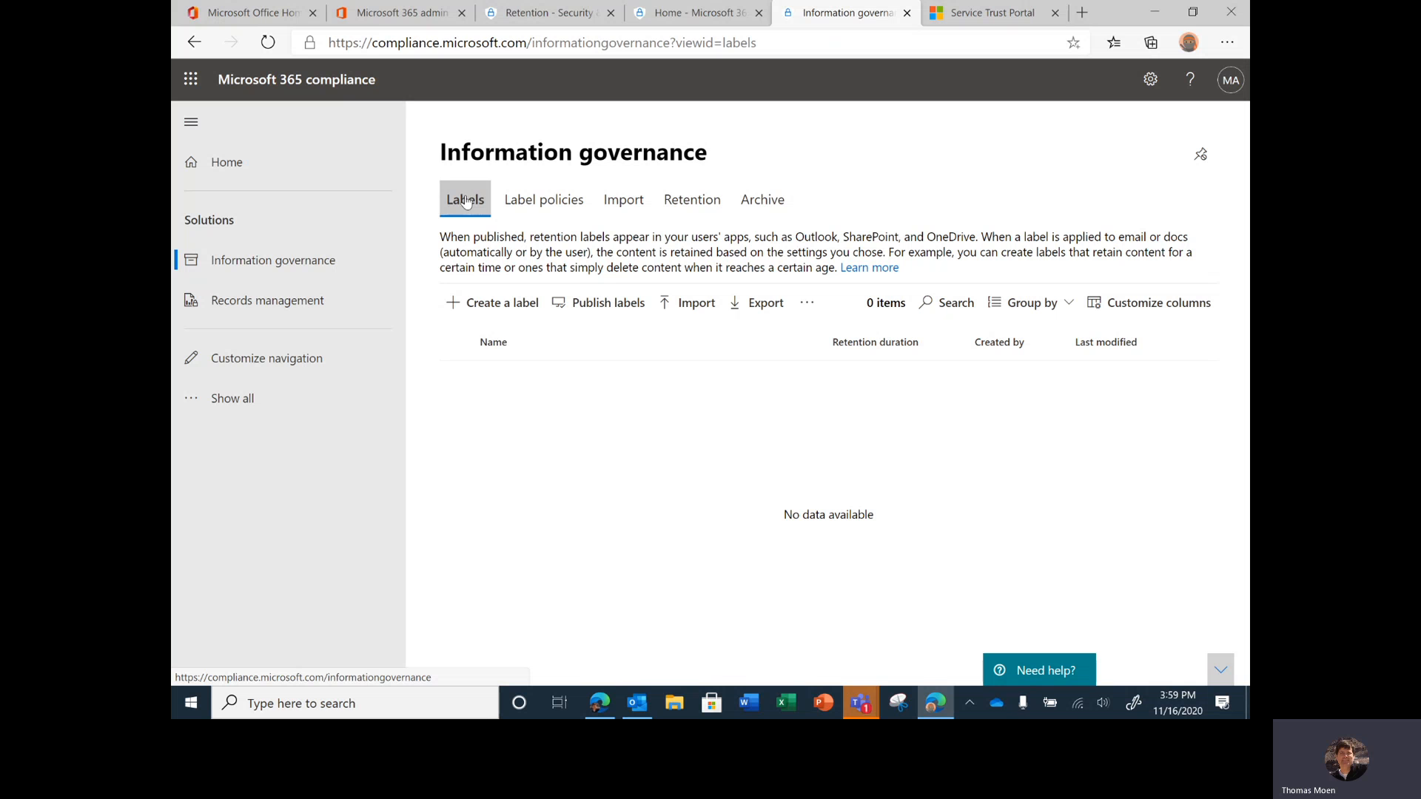
{"action": "left_click", "coordinate": [544, 199]}
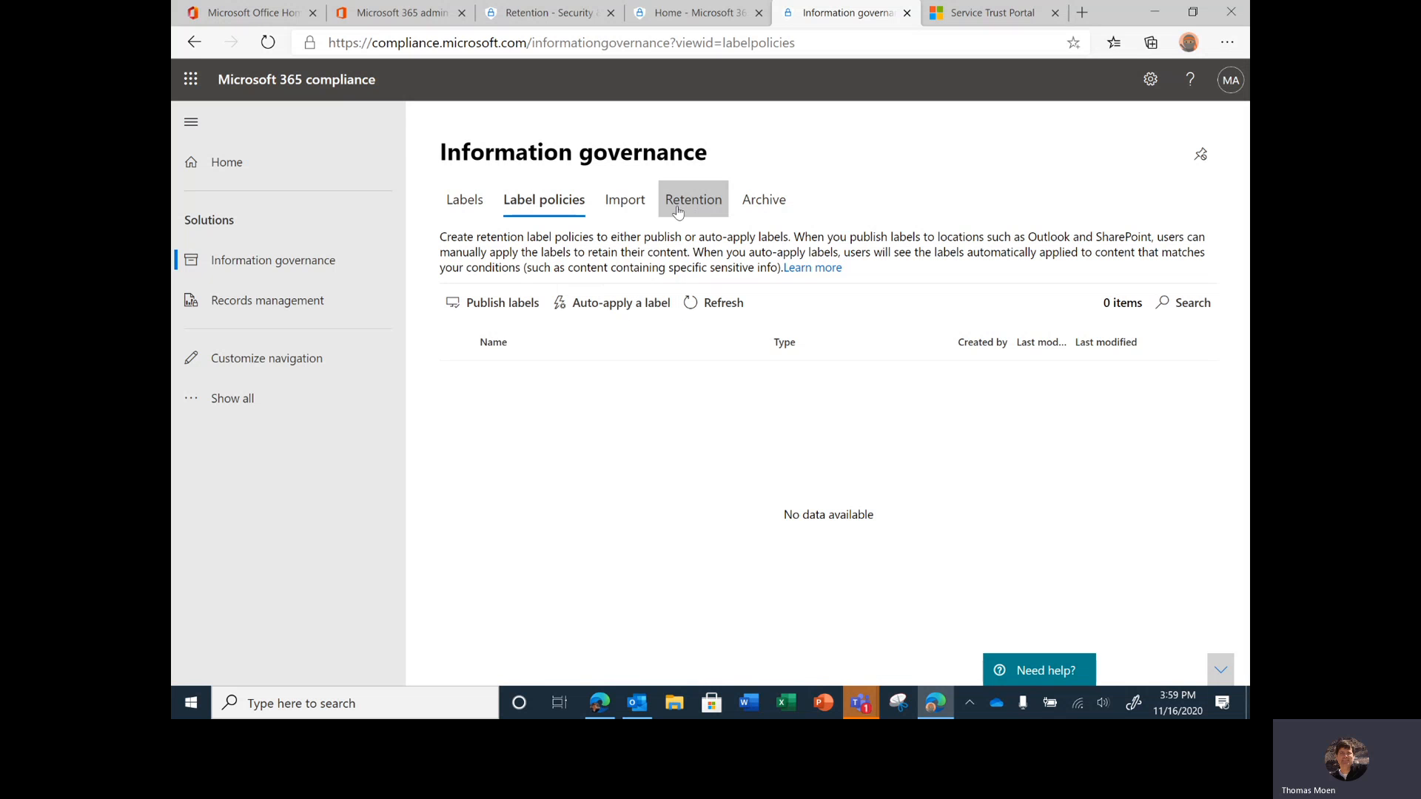
{"action": "left_click", "coordinate": [764, 203]}
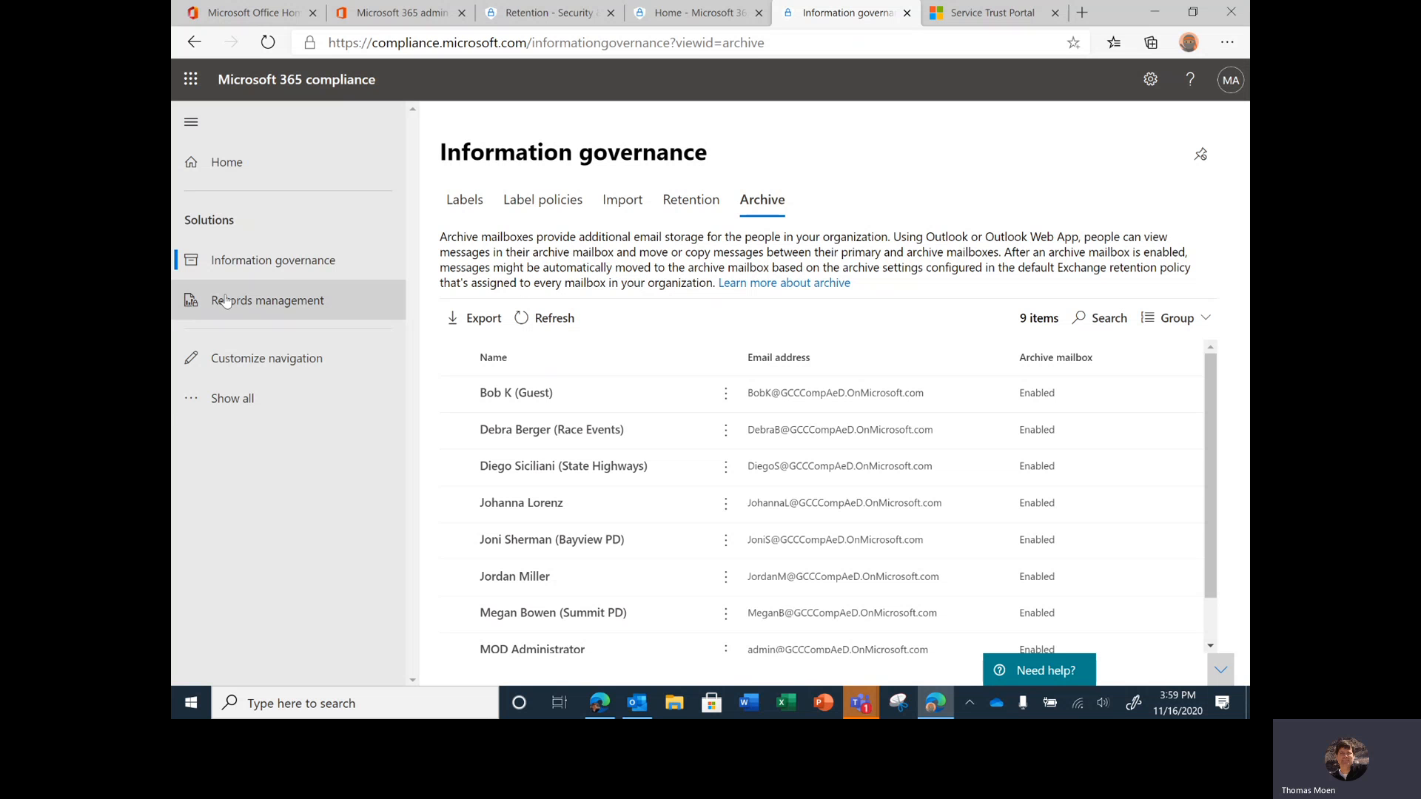
{"action": "left_click", "coordinate": [228, 401]}
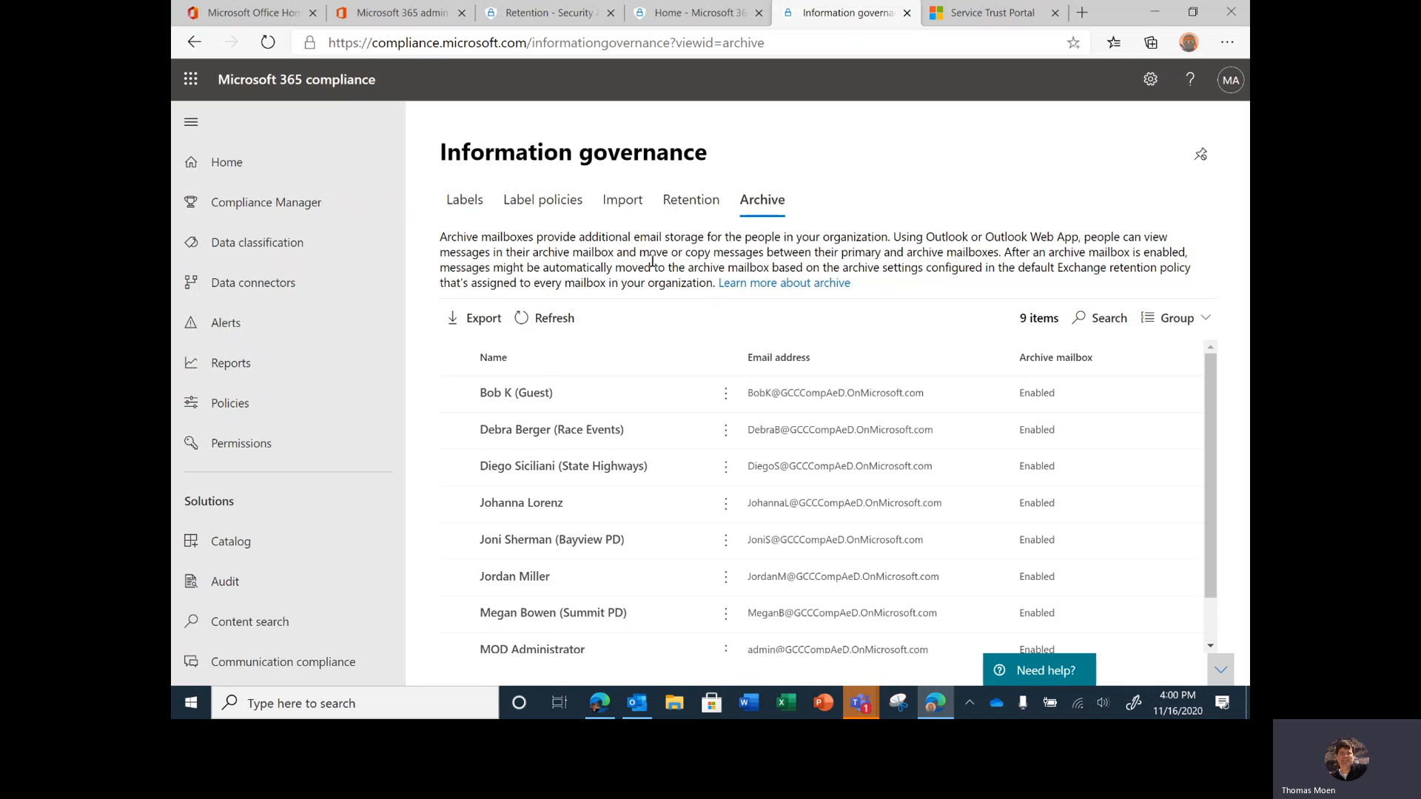
Open the help article about archive mailboxes, highlight part of its title and return to Information governance.
{"action": "left_click", "coordinate": [791, 288]}
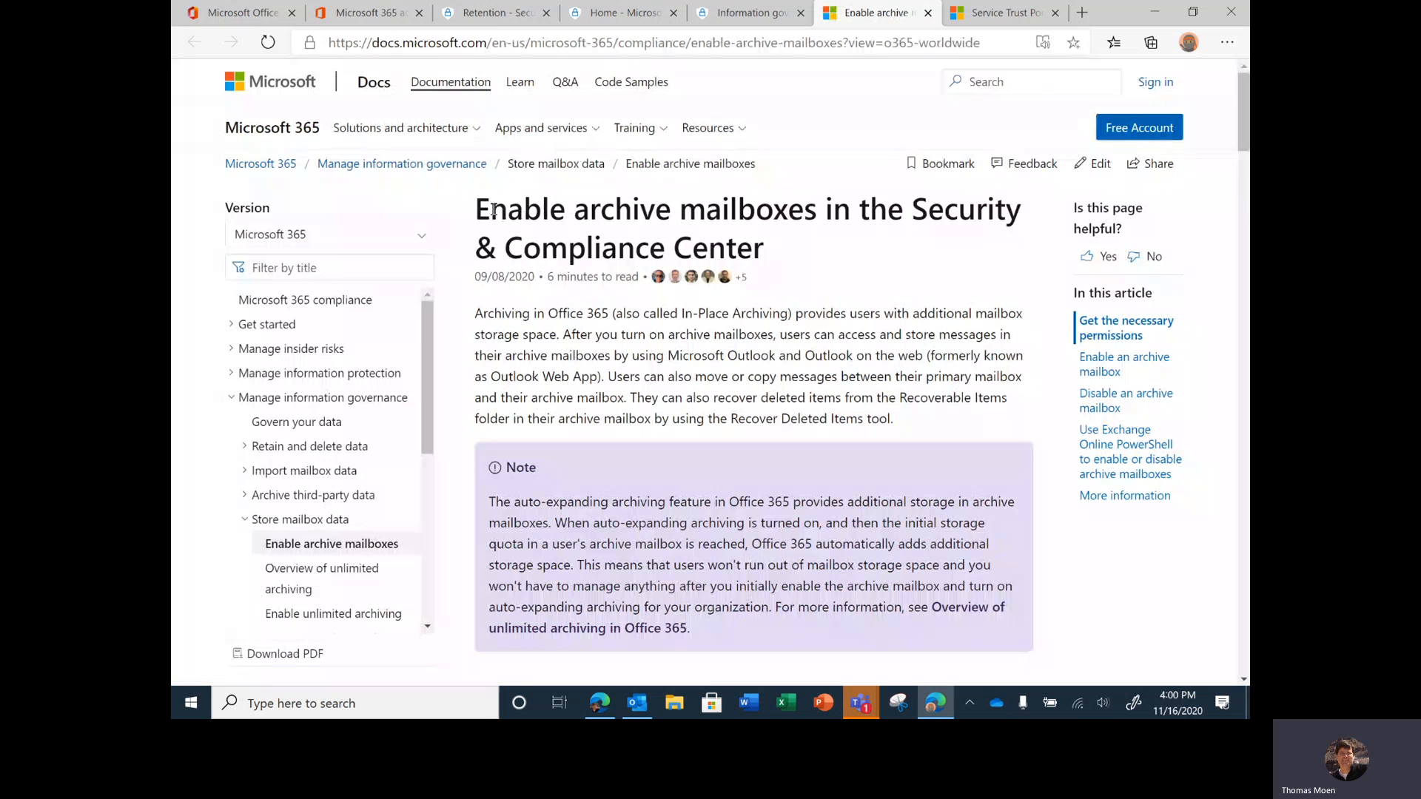
{"action": "left_click_drag", "start_coordinate": [490, 210], "coordinate": [851, 205]}
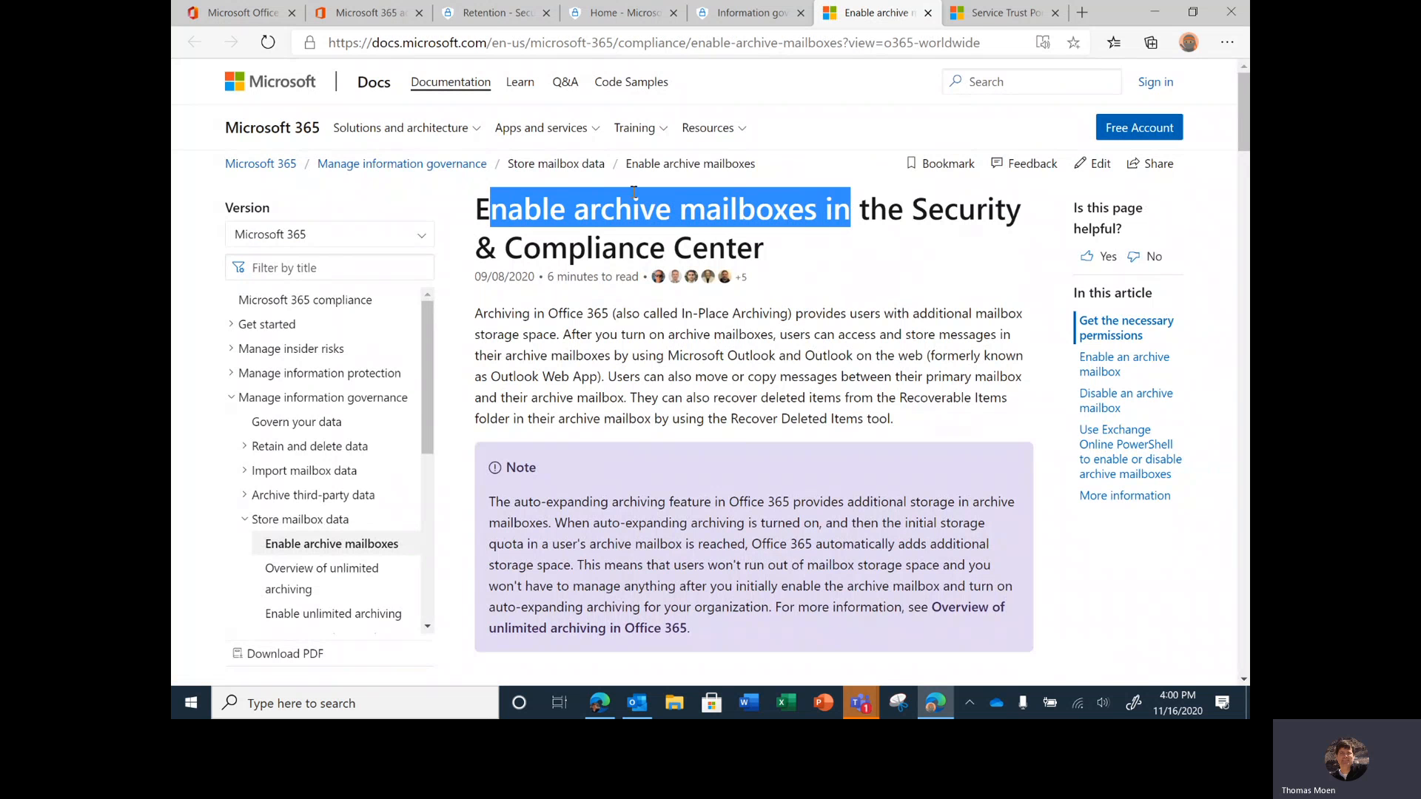
{"action": "left_click", "coordinate": [742, 15]}
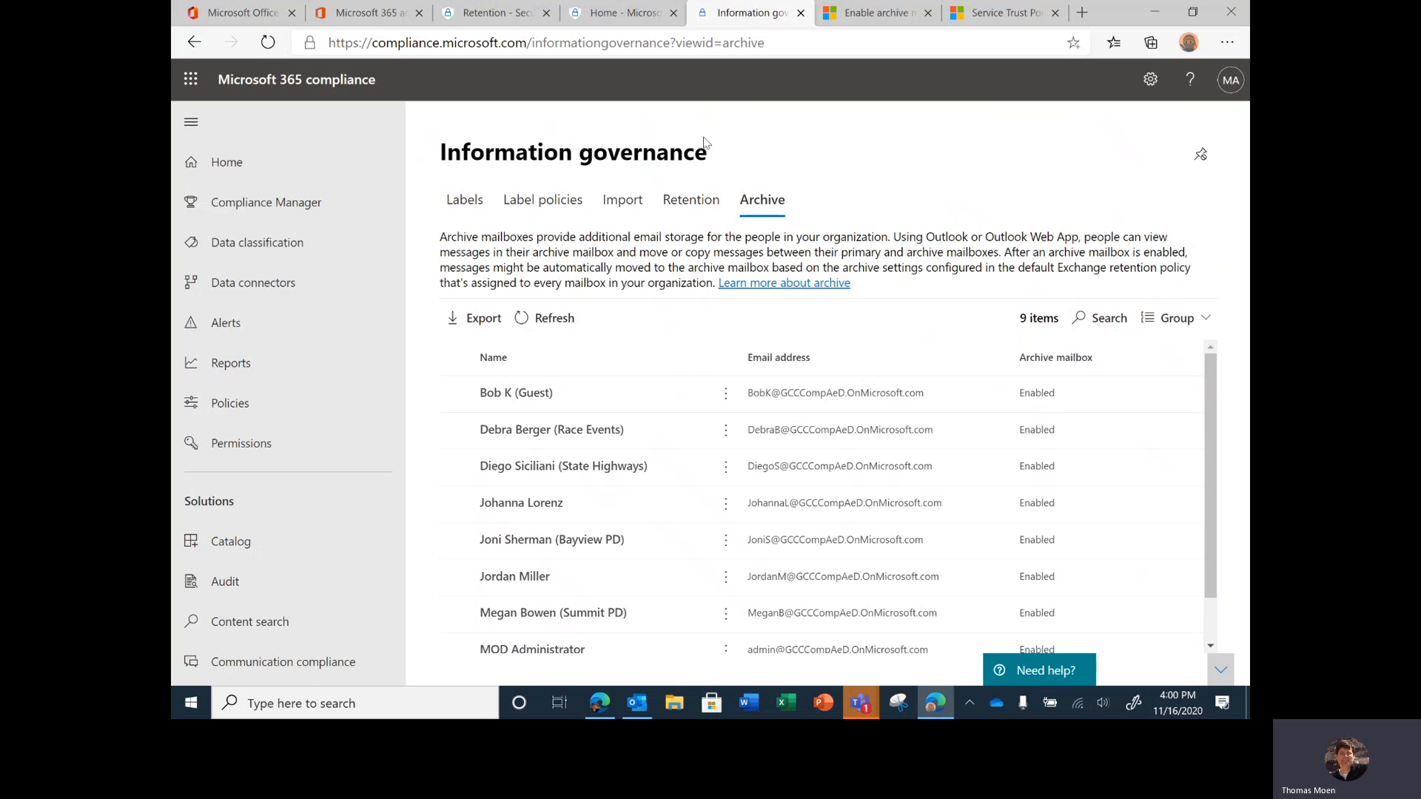
{"action": "left_click", "coordinate": [543, 200]}
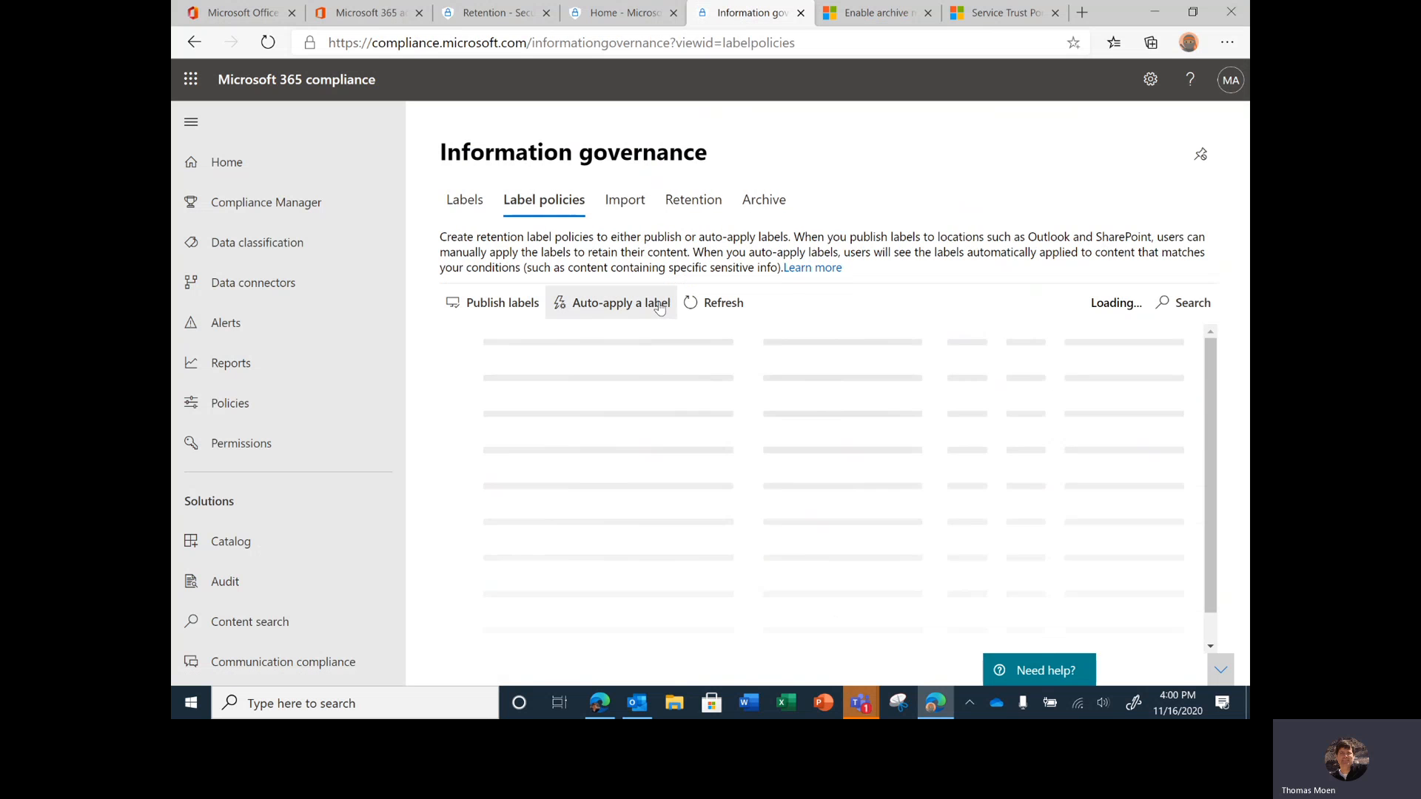
{"action": "left_click", "coordinate": [631, 305]}
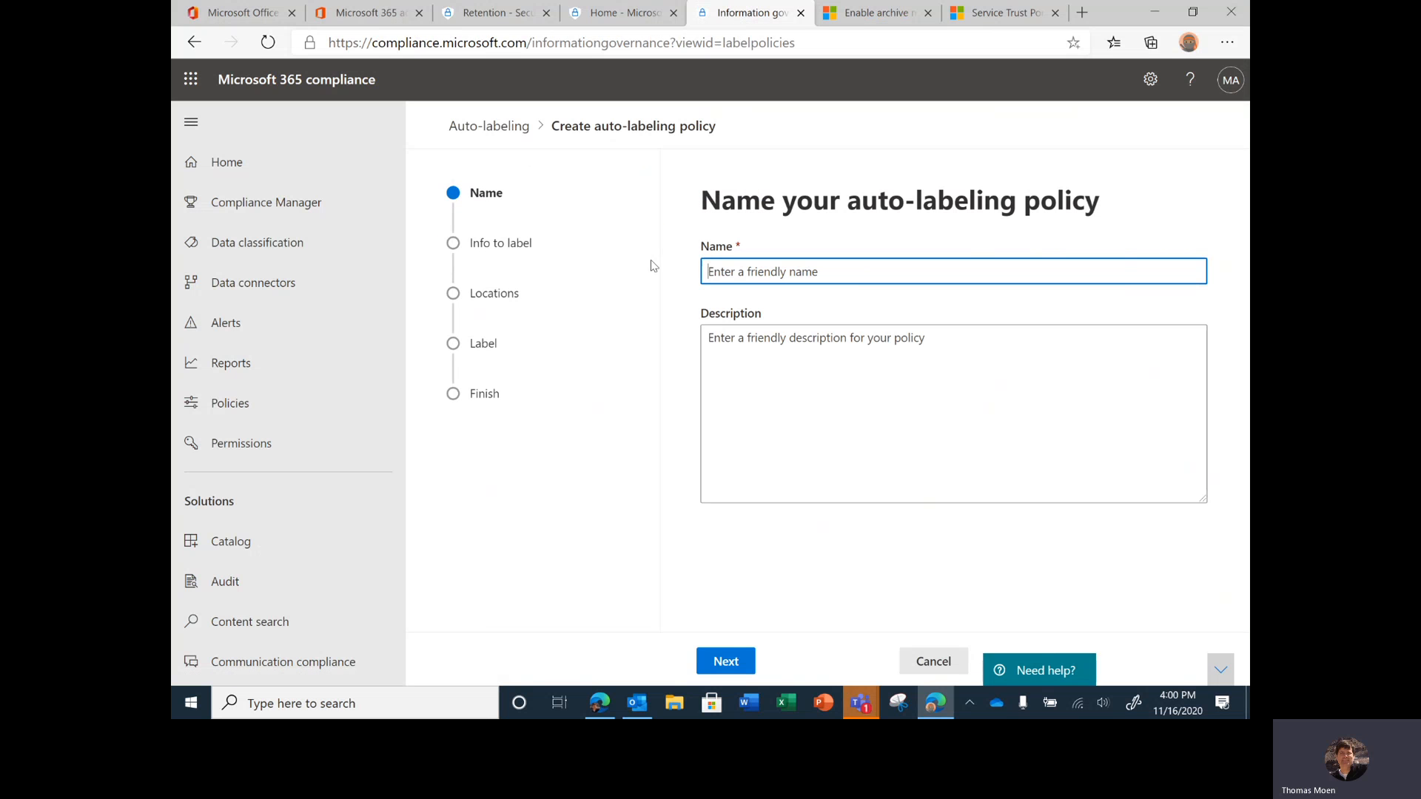
{"action": "left_click", "coordinate": [486, 248]}
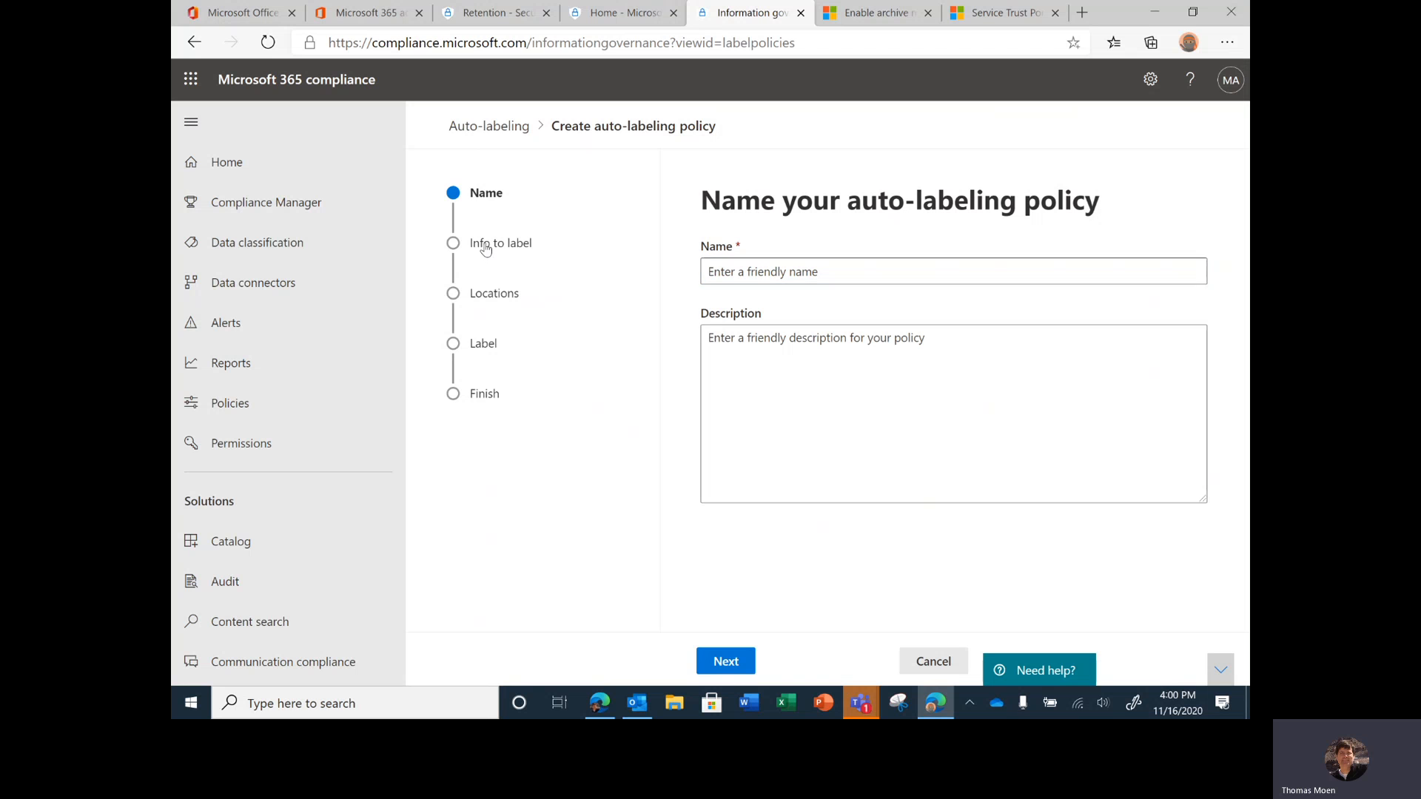
{"action": "left_click", "coordinate": [194, 41]}
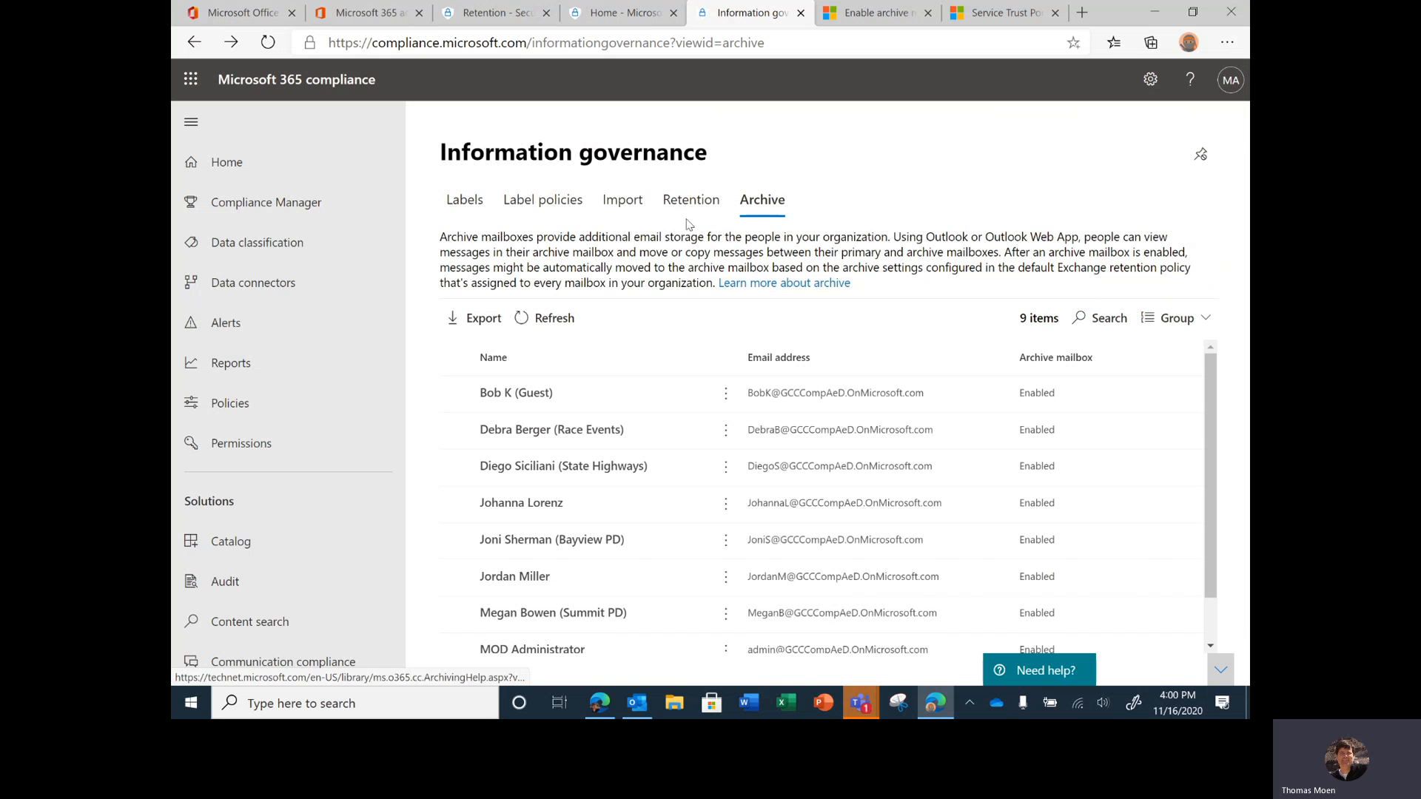
Open the help article on retention policies and retention labels from the label policies page and read through it.
{"action": "left_click", "coordinate": [543, 200]}
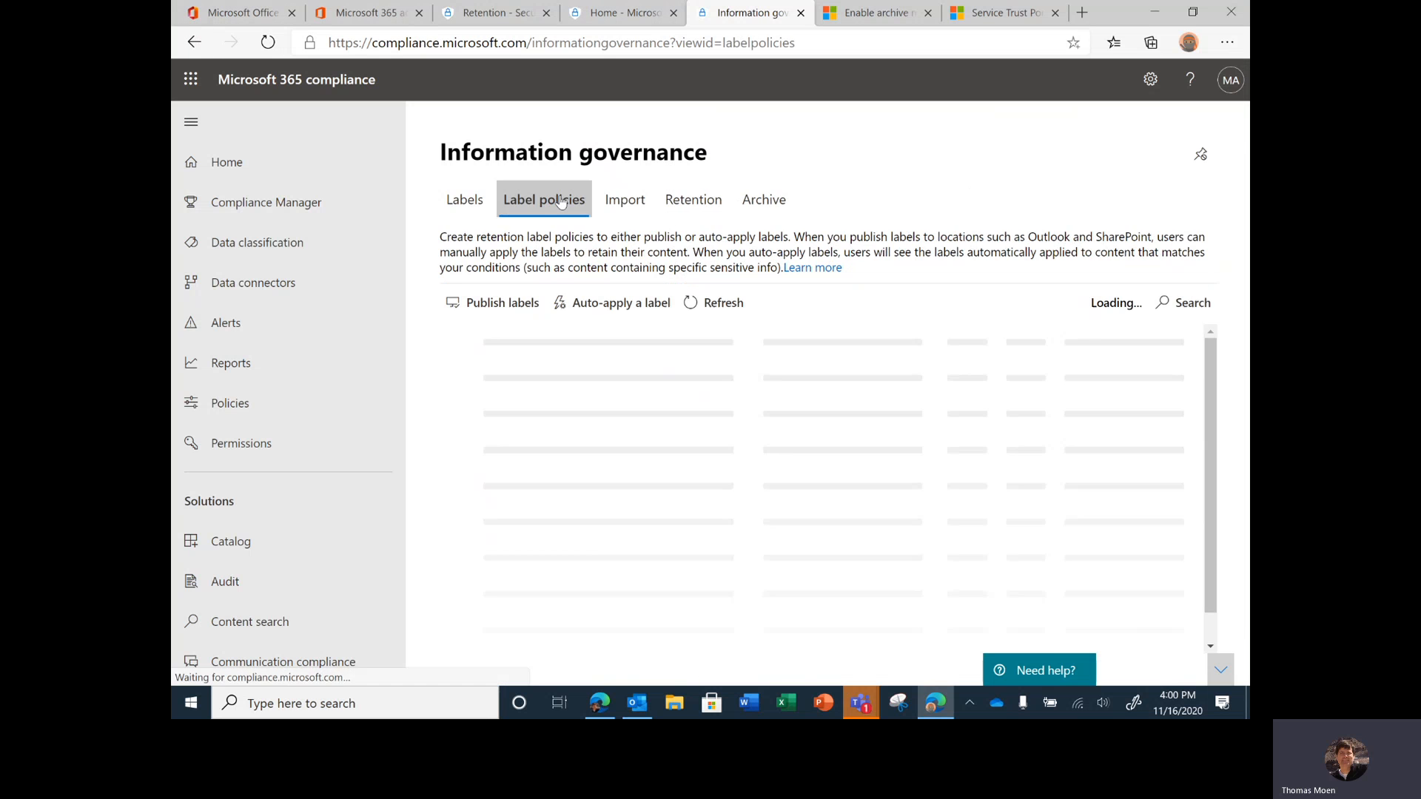
{"action": "left_click", "coordinate": [808, 270]}
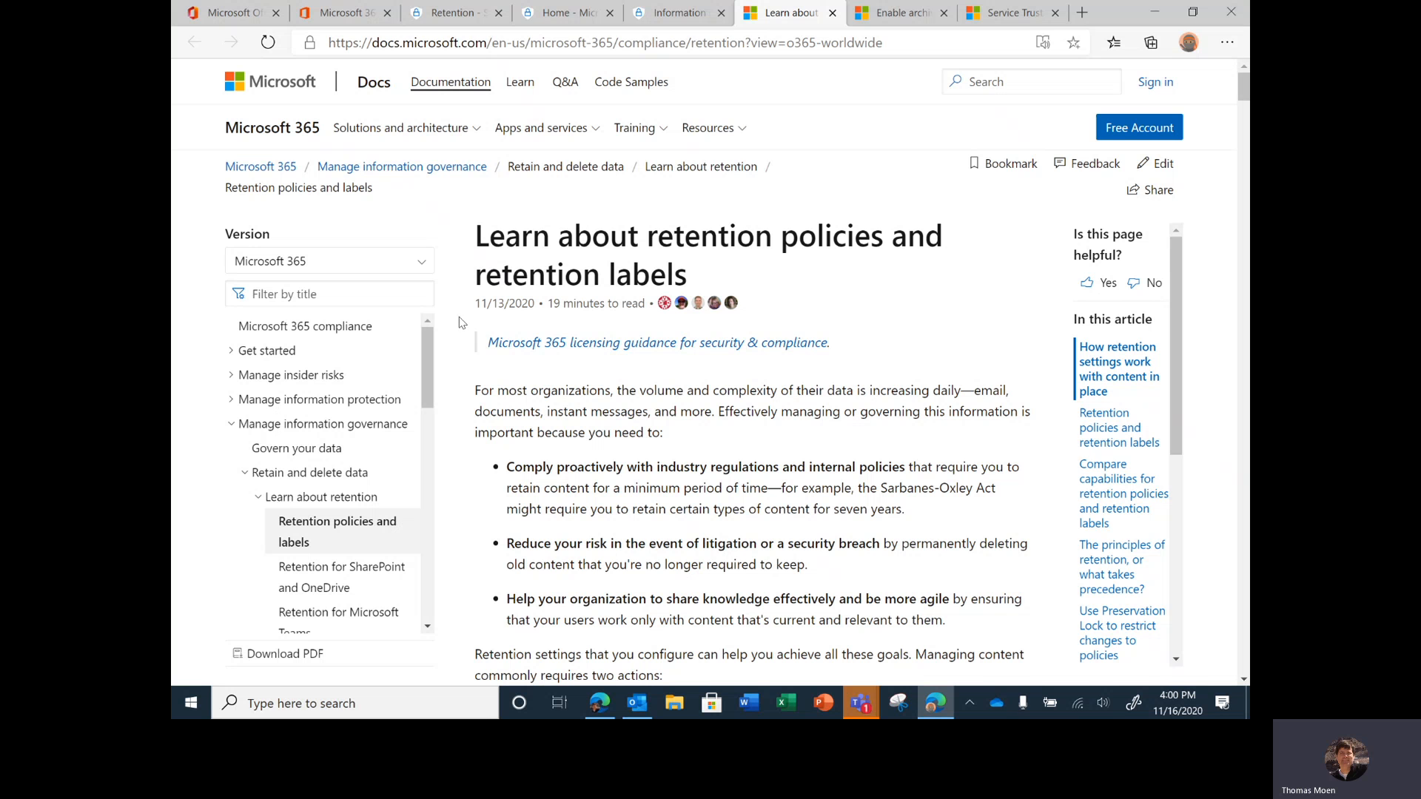
{"action": "scroll", "coordinate": [454, 365], "scroll_direction": "down", "scroll_amount": 2}
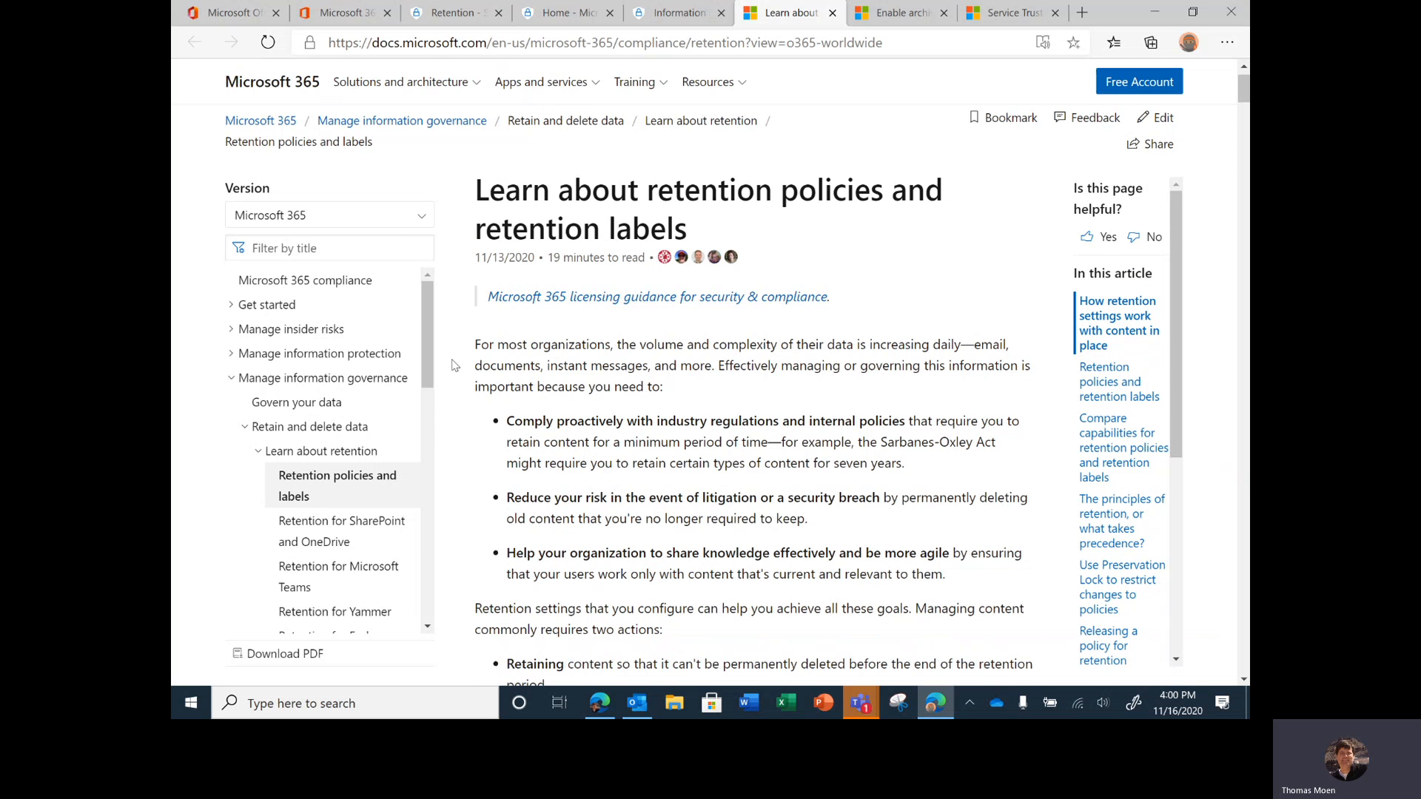
{"action": "scroll", "coordinate": [454, 365], "scroll_direction": "down", "scroll_amount": 8}
Open the PDF version of the Microsoft 365 compliance documentation and browse its table of contents.
{"action": "left_click", "coordinate": [285, 654]}
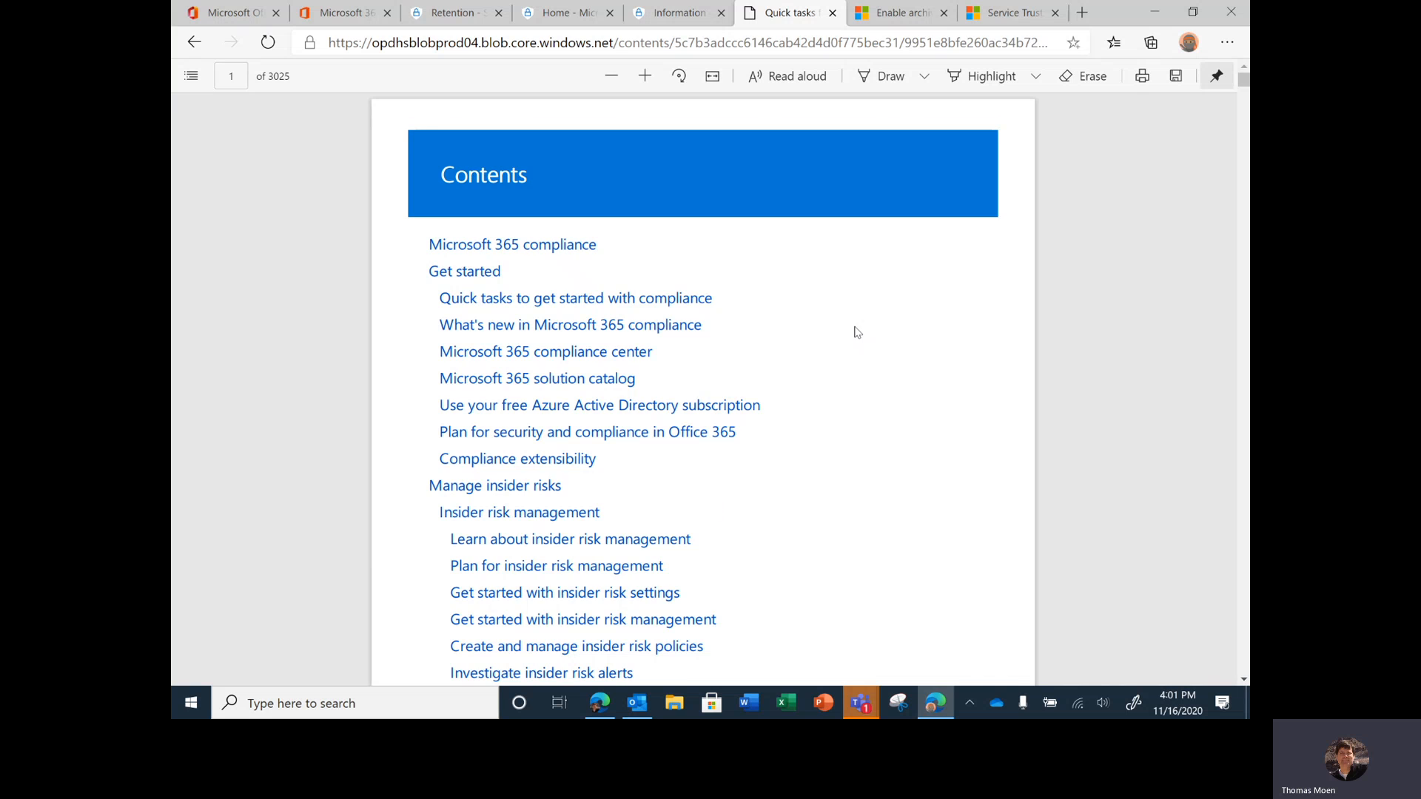
{"action": "scroll", "coordinate": [857, 332], "scroll_direction": "down", "scroll_amount": 20}
{"action": "scroll", "coordinate": [857, 332], "scroll_direction": "down", "scroll_amount": 15}
{"action": "scroll", "coordinate": [857, 332], "scroll_direction": "up", "scroll_amount": 8}
{"action": "scroll", "coordinate": [857, 333], "scroll_direction": "down", "scroll_amount": 1}
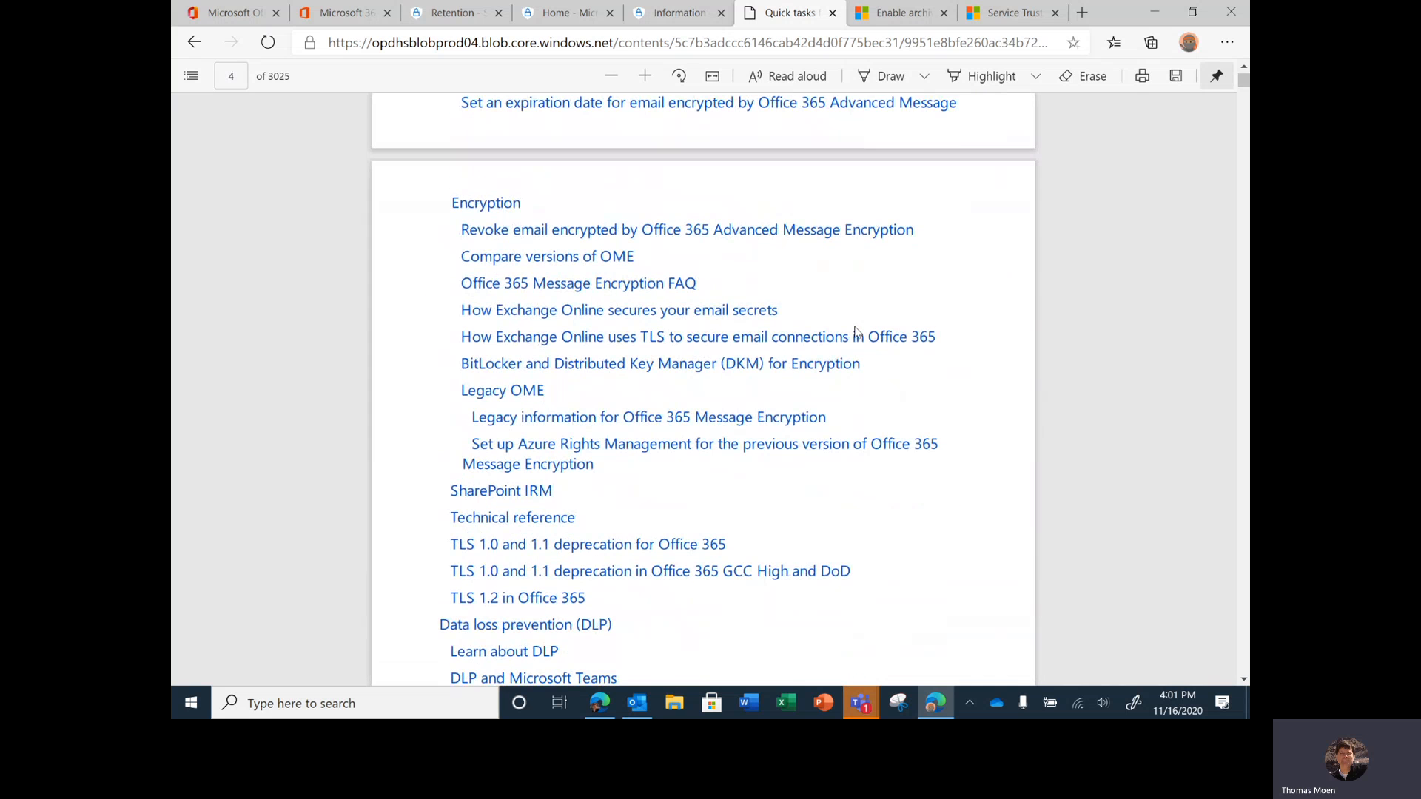
Go to the PDF article "How Exchange Online secures your email secrets" and look through the surrounding pages.
{"action": "left_click", "coordinate": [709, 310]}
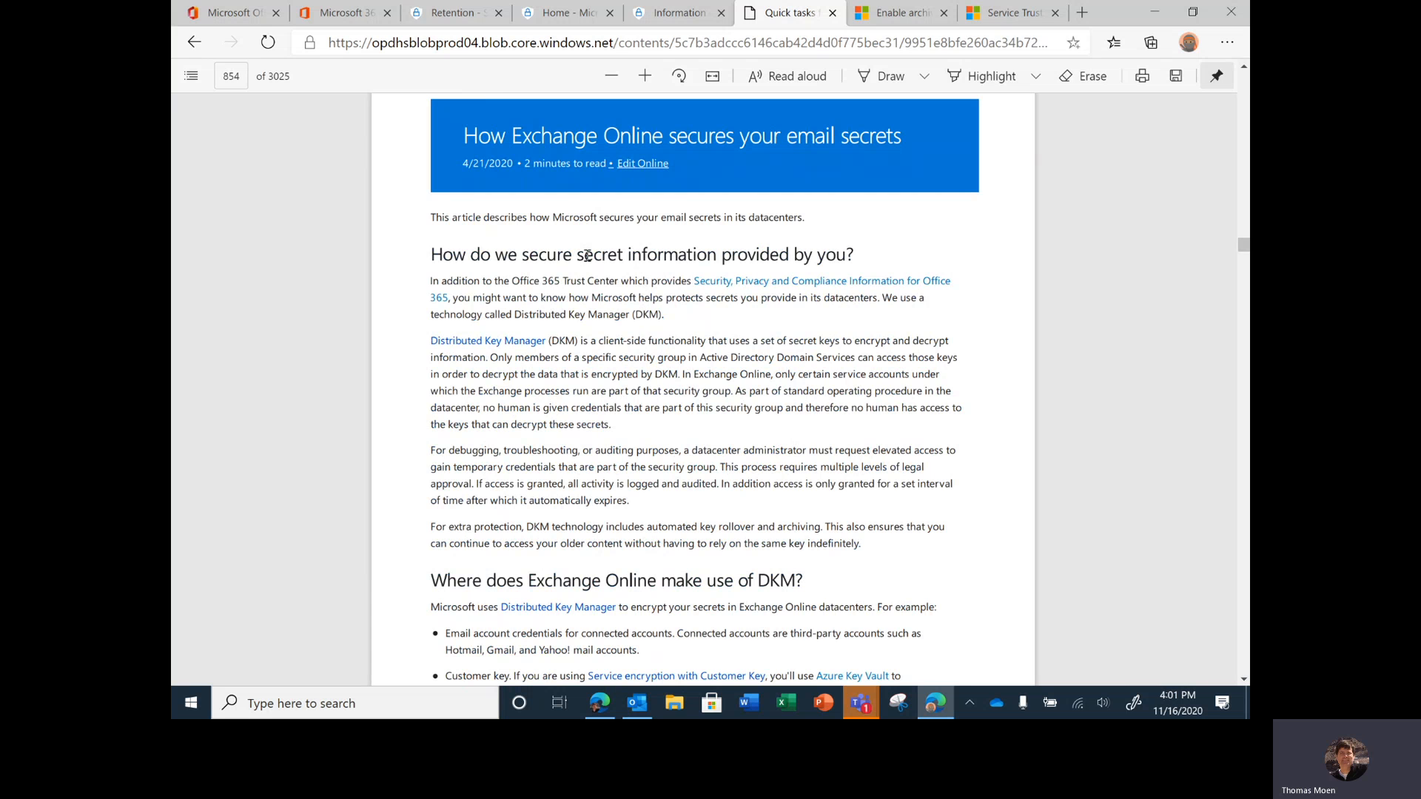
{"action": "scroll", "coordinate": [587, 262], "scroll_direction": "down", "scroll_amount": 11}
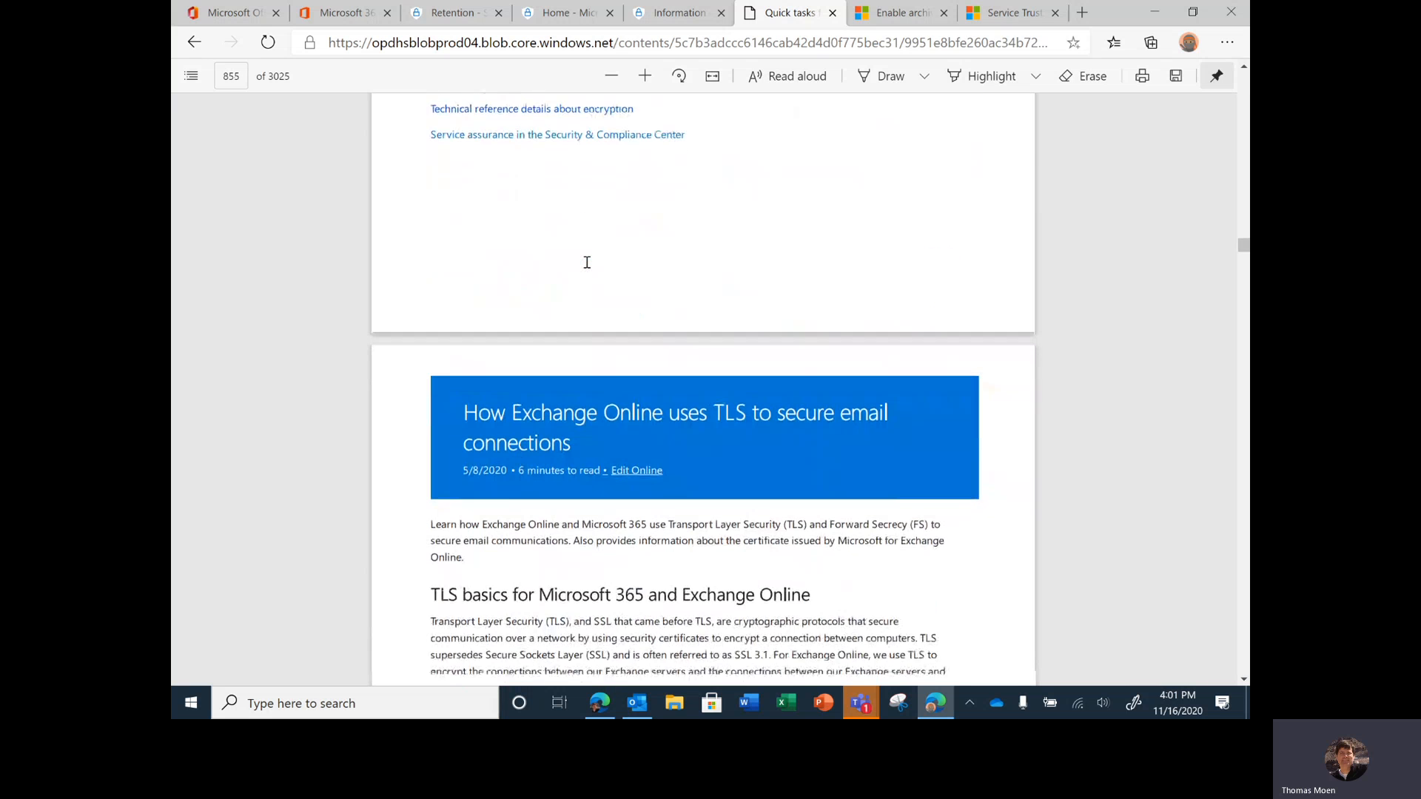
{"action": "scroll", "coordinate": [586, 263], "scroll_direction": "up", "scroll_amount": 5}
{"action": "scroll", "coordinate": [587, 262], "scroll_direction": "up", "scroll_amount": 10}
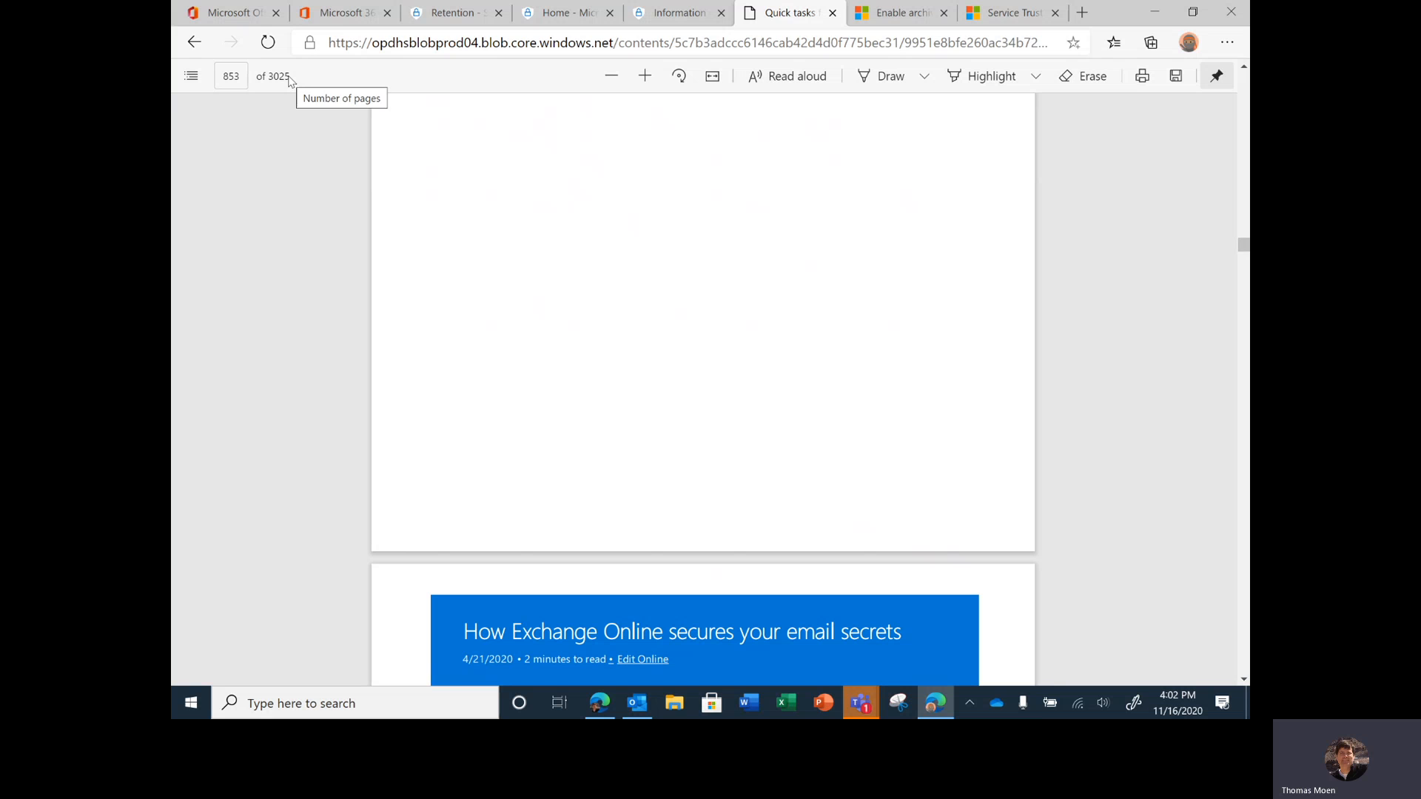
Return to the start of the compliance PDF and browse the first pages of its table of contents.
{"action": "scroll", "coordinate": [633, 287], "scroll_direction": "up", "scroll_amount": 5}
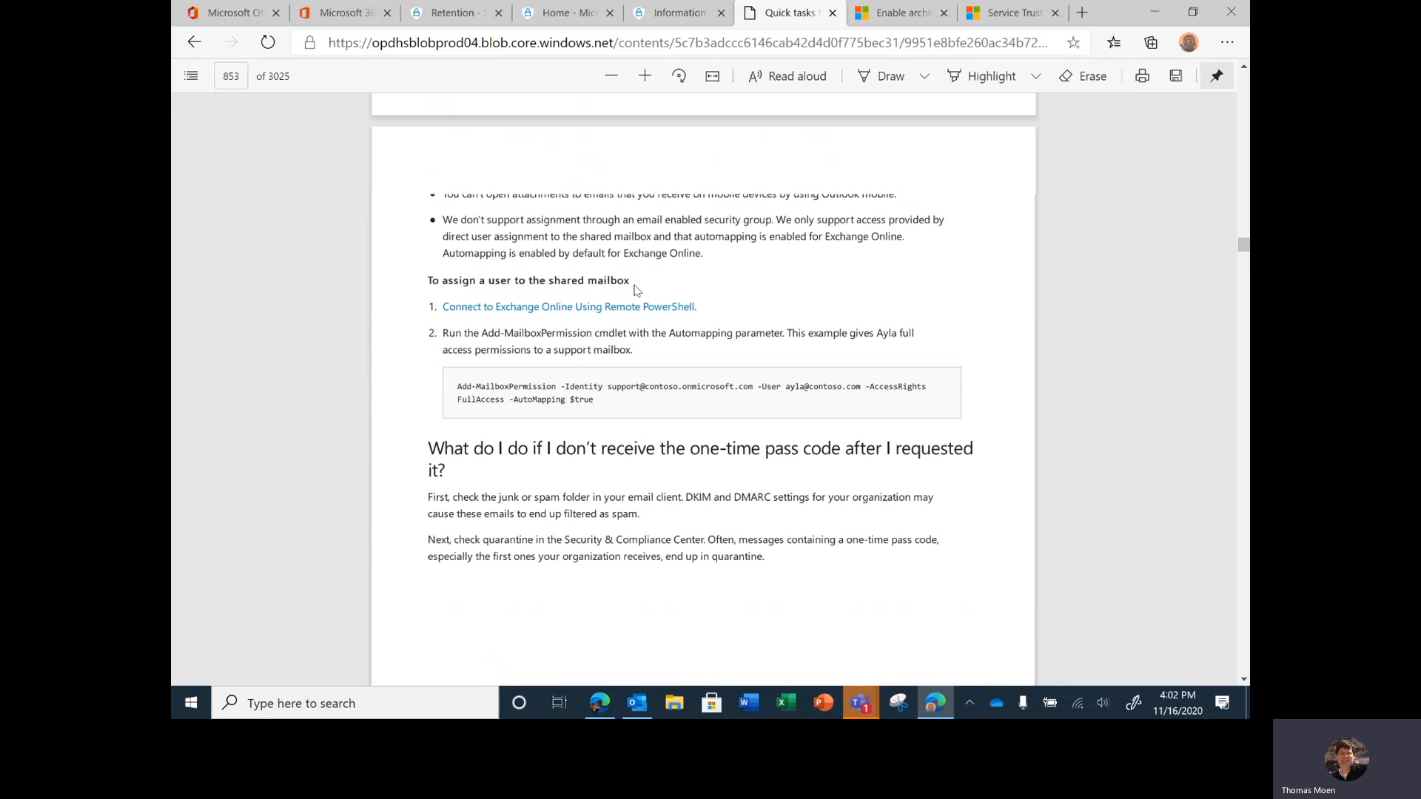
{"action": "scroll", "coordinate": [634, 290], "scroll_direction": "up", "scroll_amount": 10}
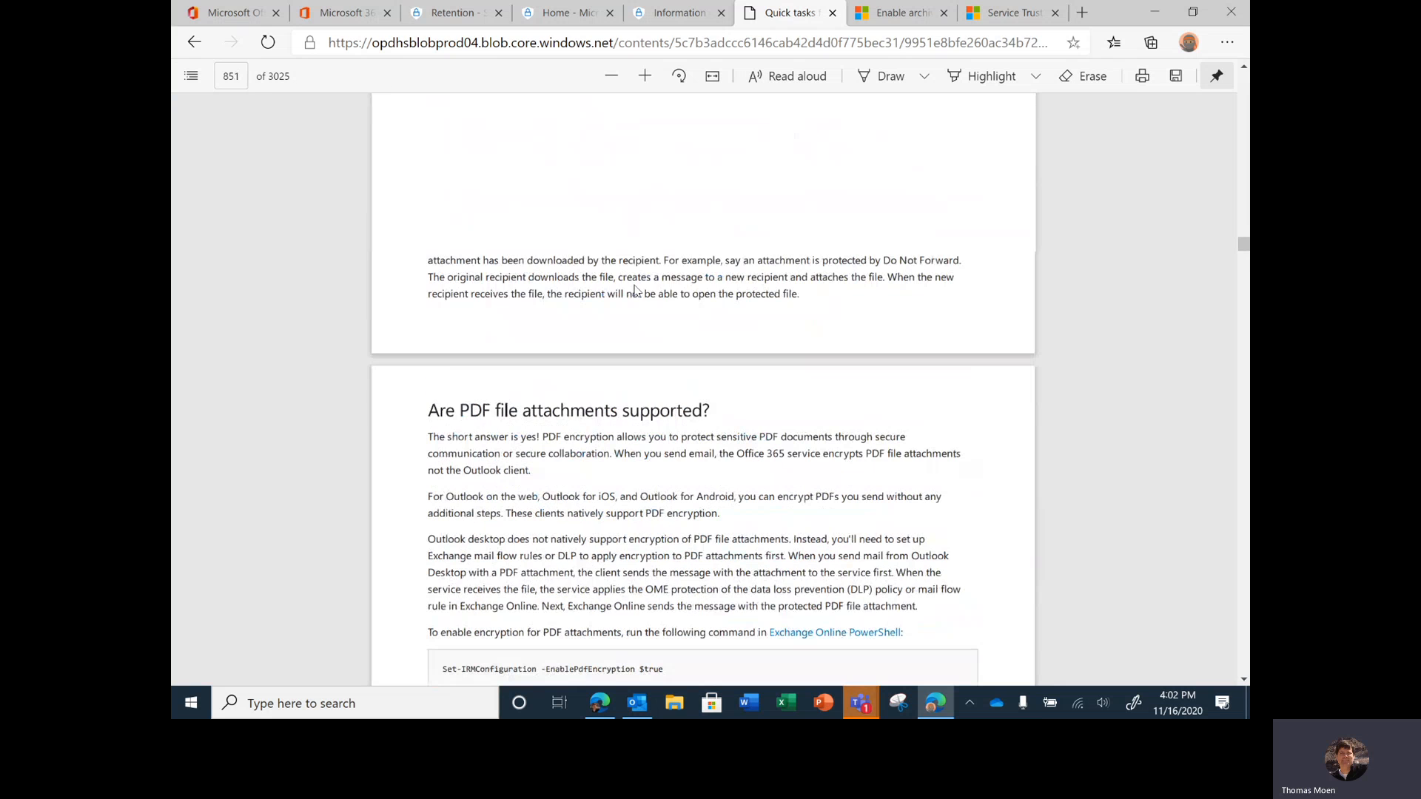
{"action": "scroll", "coordinate": [634, 290], "scroll_direction": "up", "scroll_amount": 20}
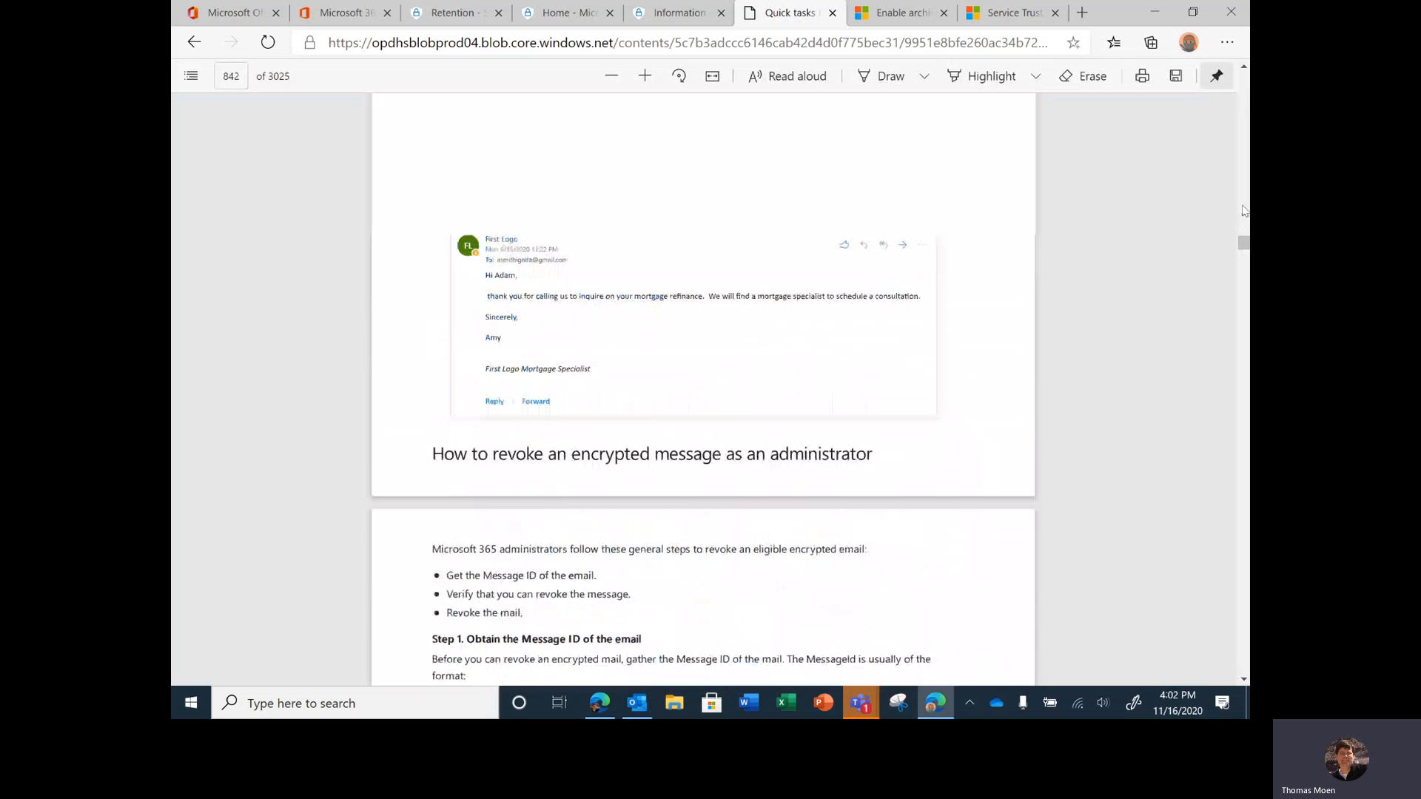
{"action": "left_click_drag", "start_coordinate": [1245, 242], "coordinate": [1244, 78]}
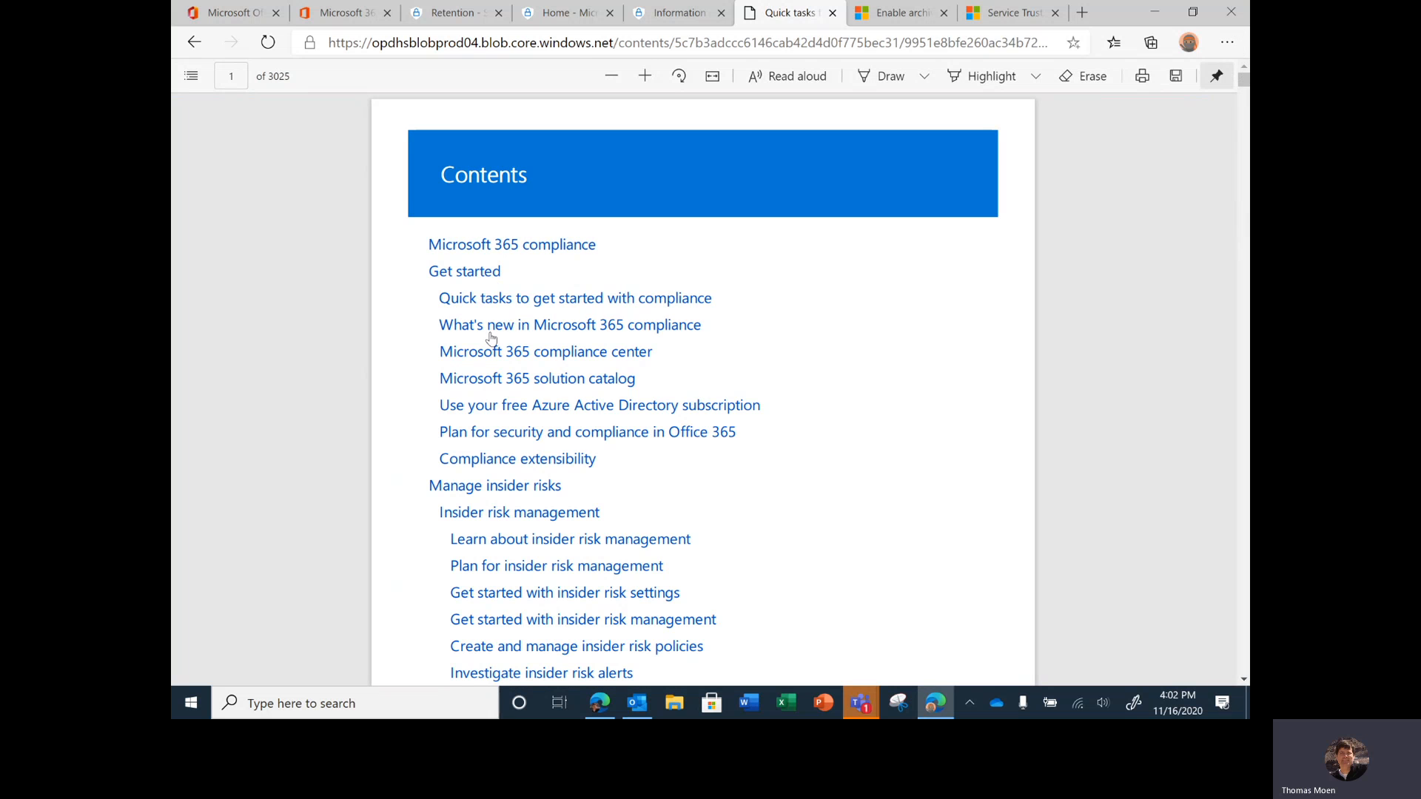
{"action": "scroll", "coordinate": [491, 338], "scroll_direction": "down", "scroll_amount": 2}
{"action": "scroll", "coordinate": [492, 338], "scroll_direction": "down", "scroll_amount": 10}
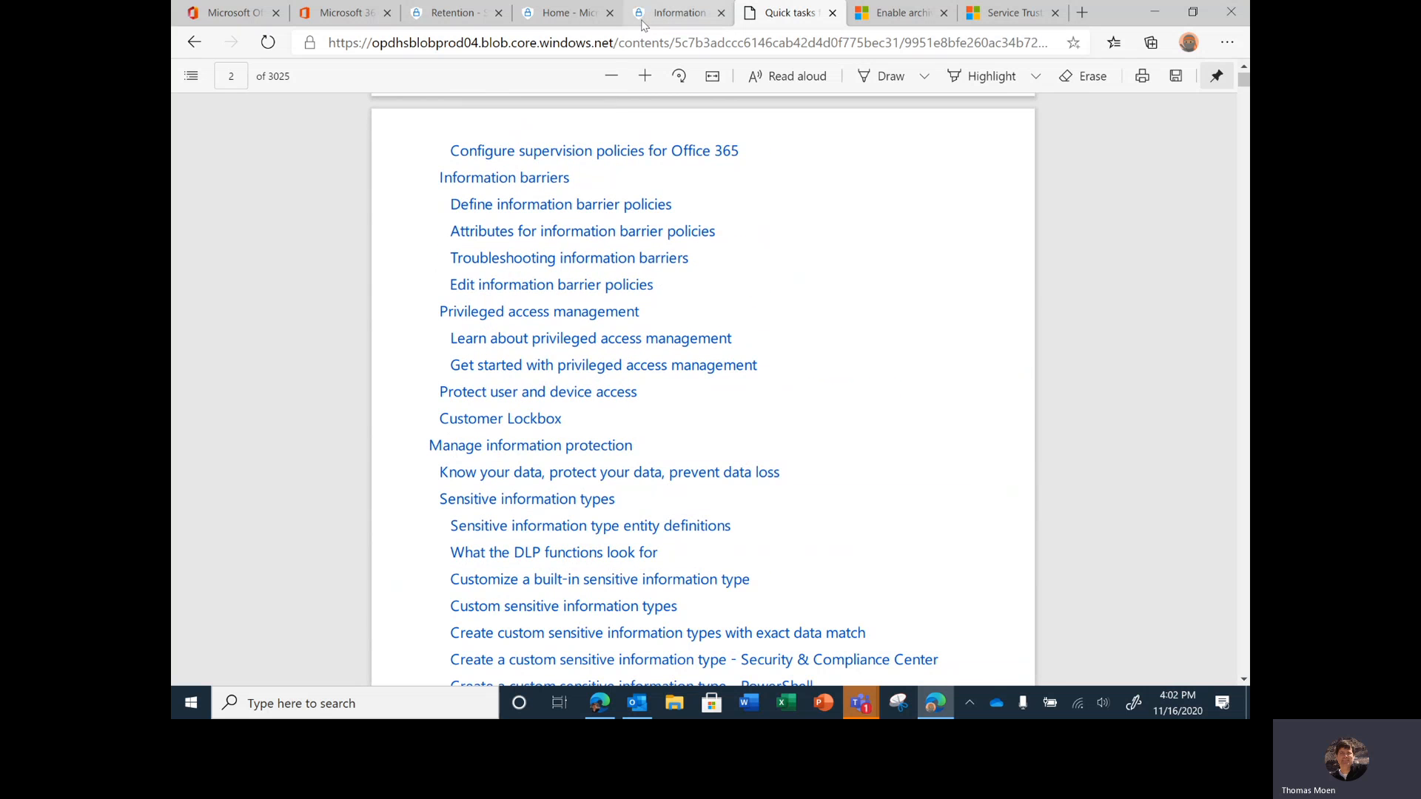
Return to the Microsoft 365 compliance portal, open Compliance Manager and dismiss its welcome tour.
{"action": "left_click", "coordinate": [672, 14]}
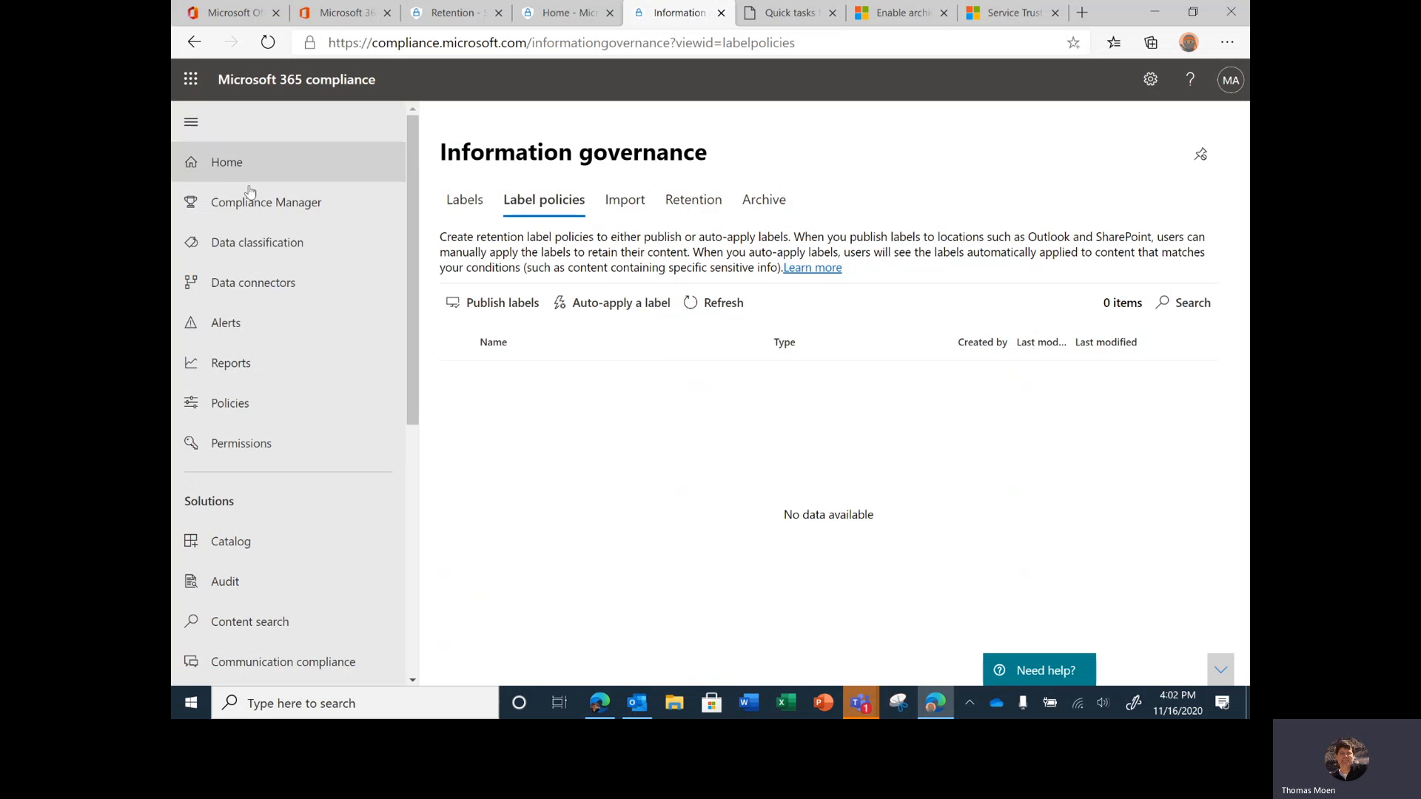
{"action": "scroll", "coordinate": [280, 604], "scroll_direction": "down", "scroll_amount": 5}
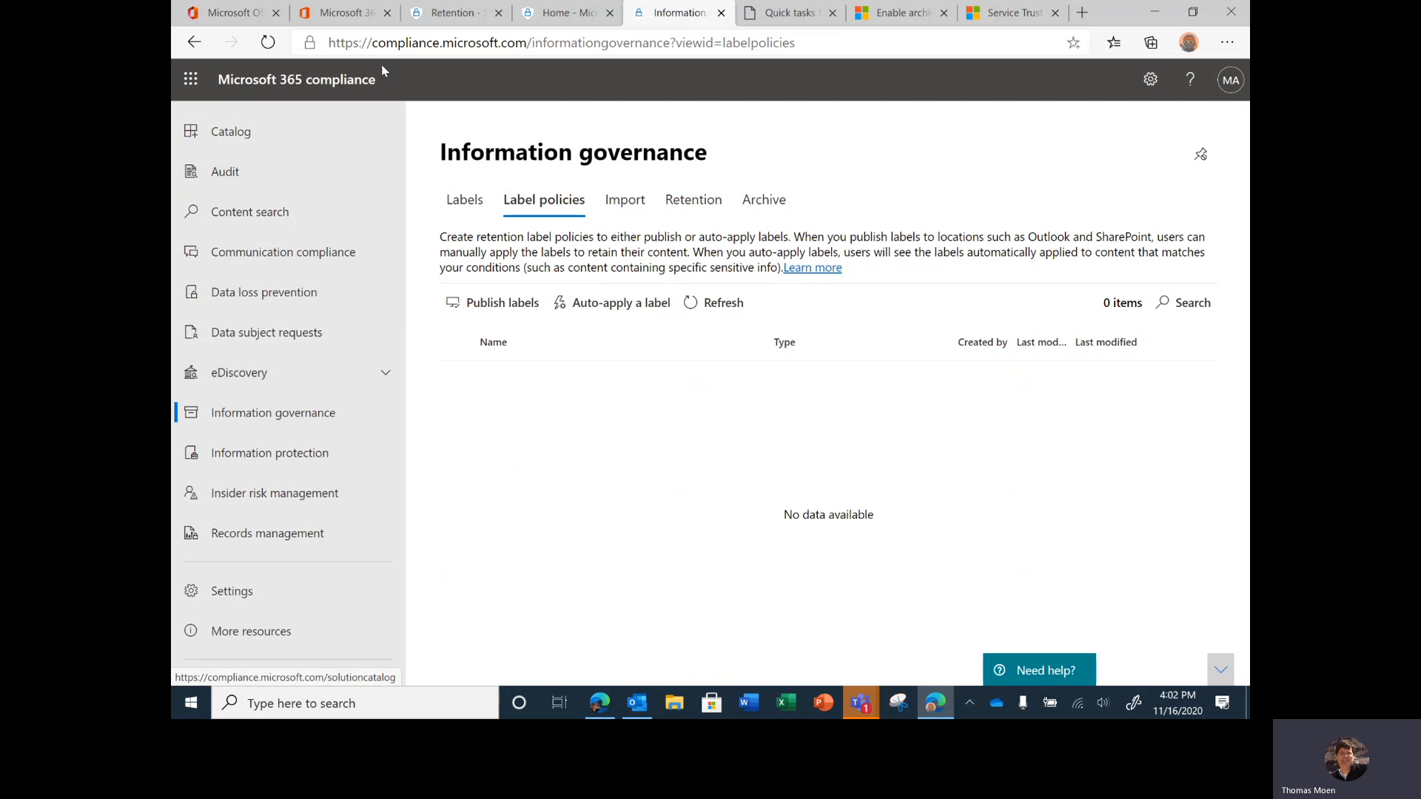
{"action": "scroll", "coordinate": [285, 170], "scroll_direction": "up", "scroll_amount": 6}
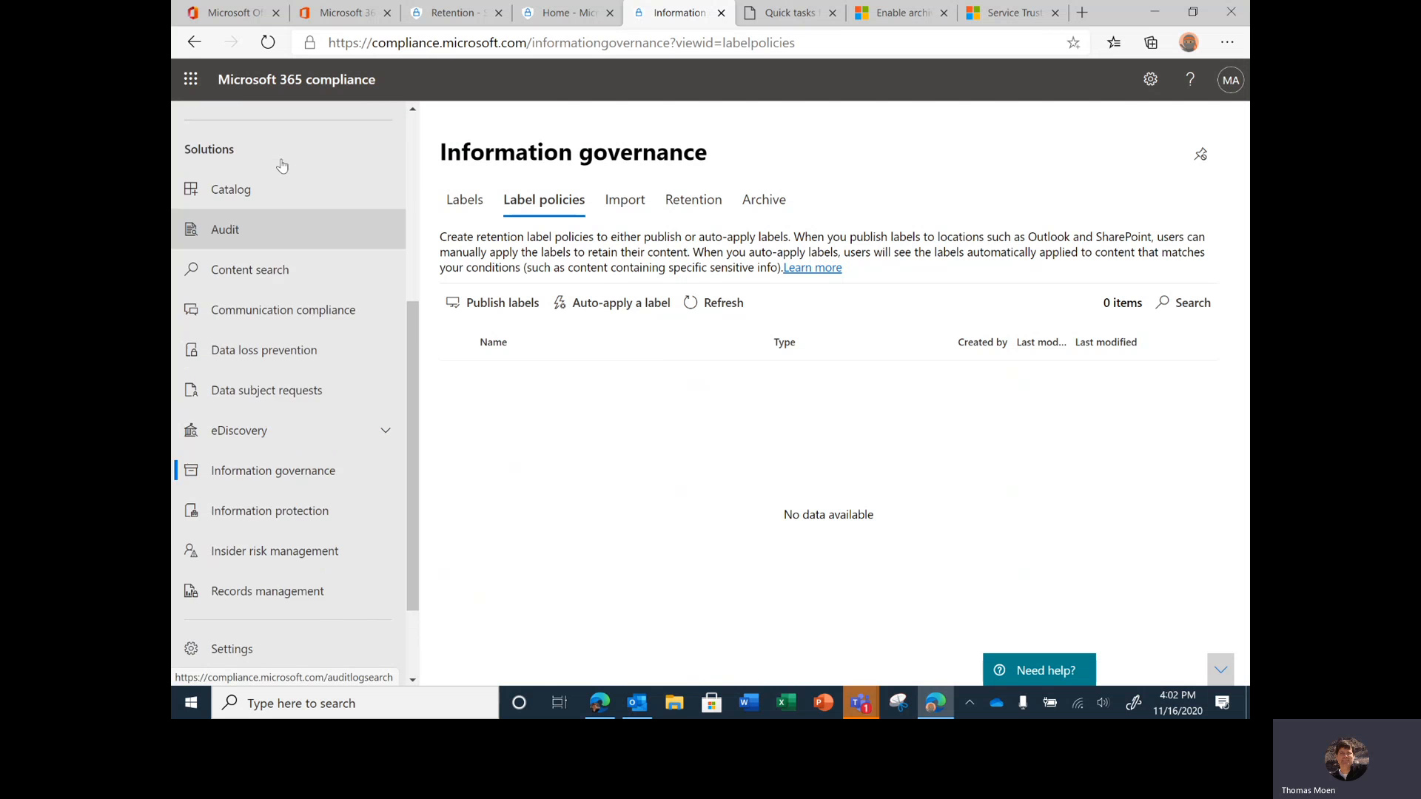
{"action": "left_click", "coordinate": [267, 201]}
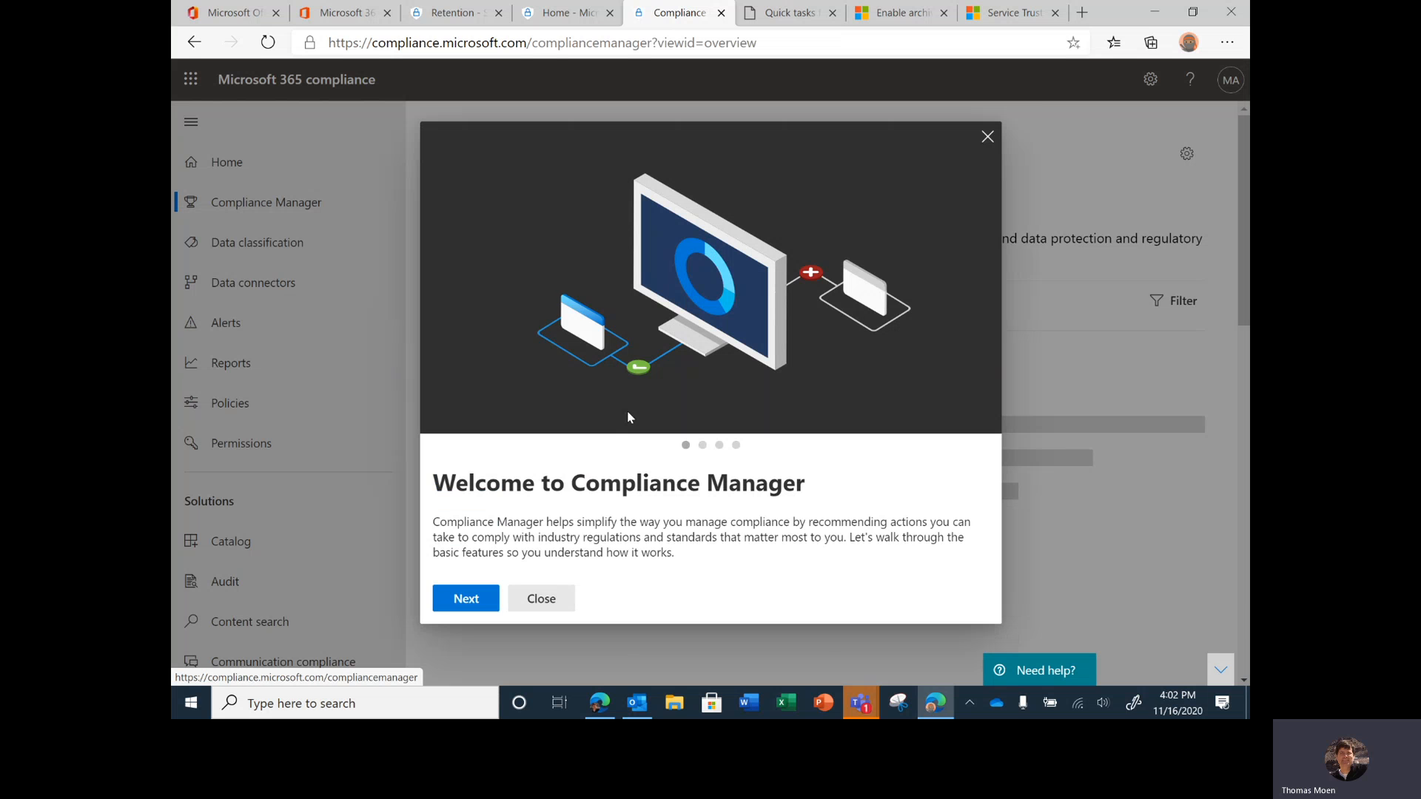
{"action": "left_click", "coordinate": [989, 137]}
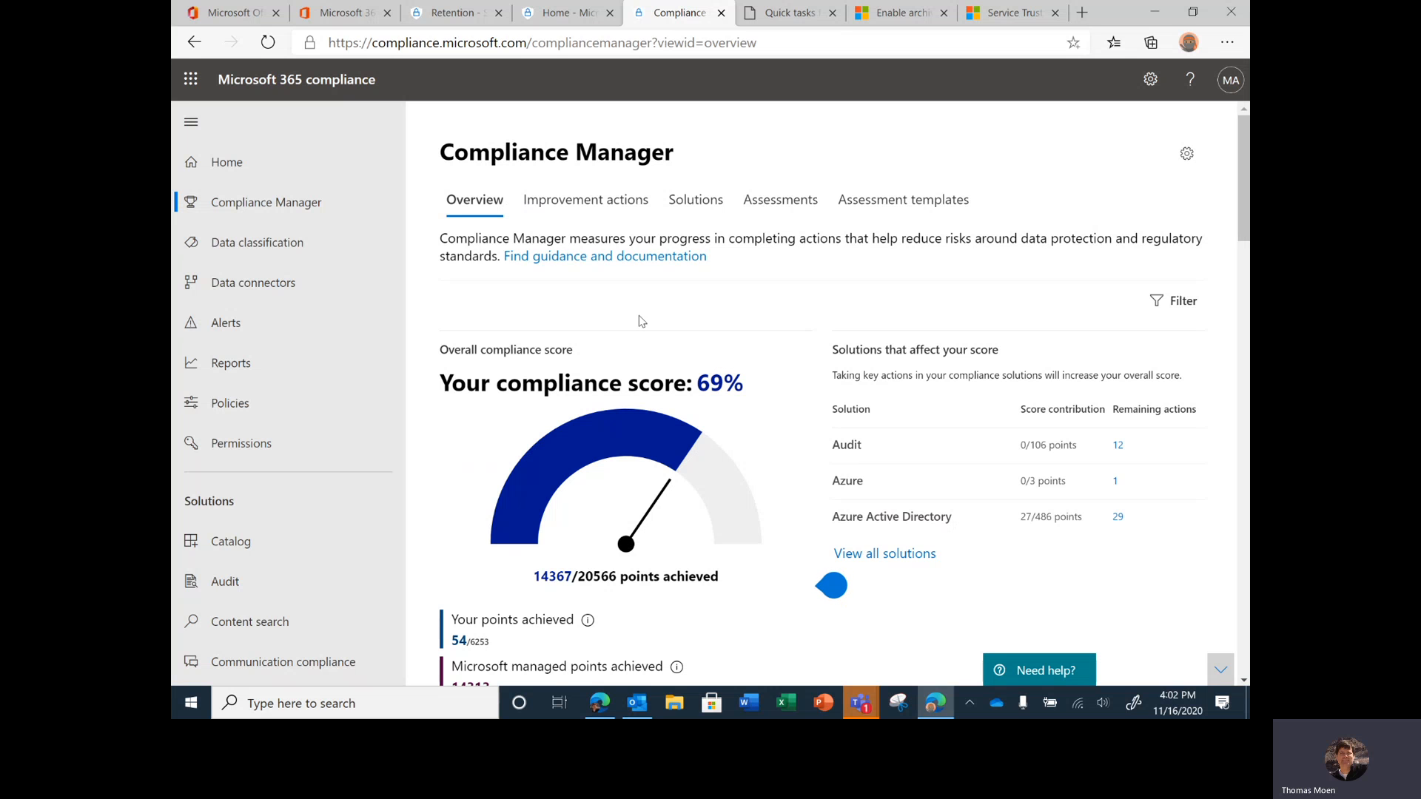
View the list of improvement actions in Compliance Manager.
{"action": "left_click", "coordinate": [566, 199]}
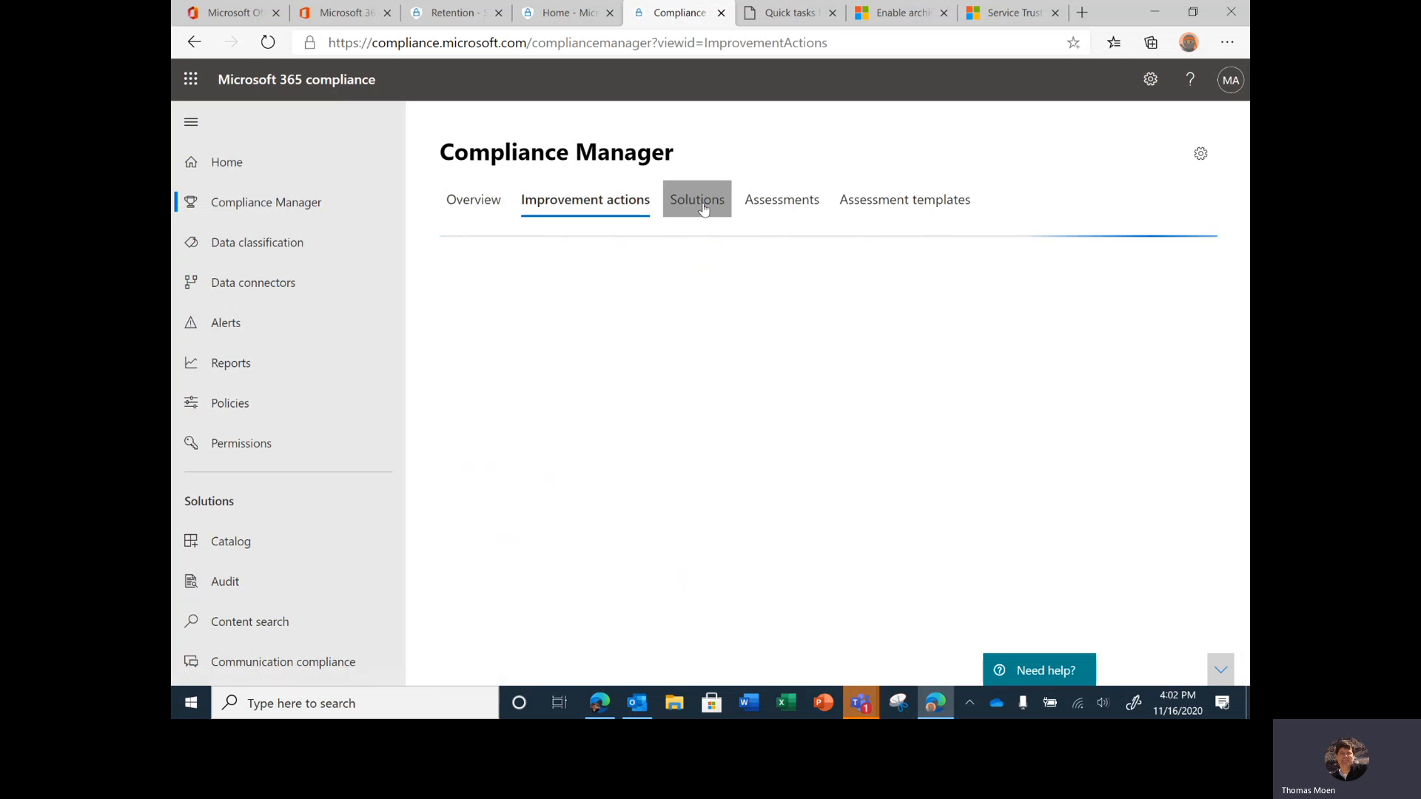
{"action": "left_click", "coordinate": [702, 209]}
{"action": "left_click", "coordinate": [581, 198]}
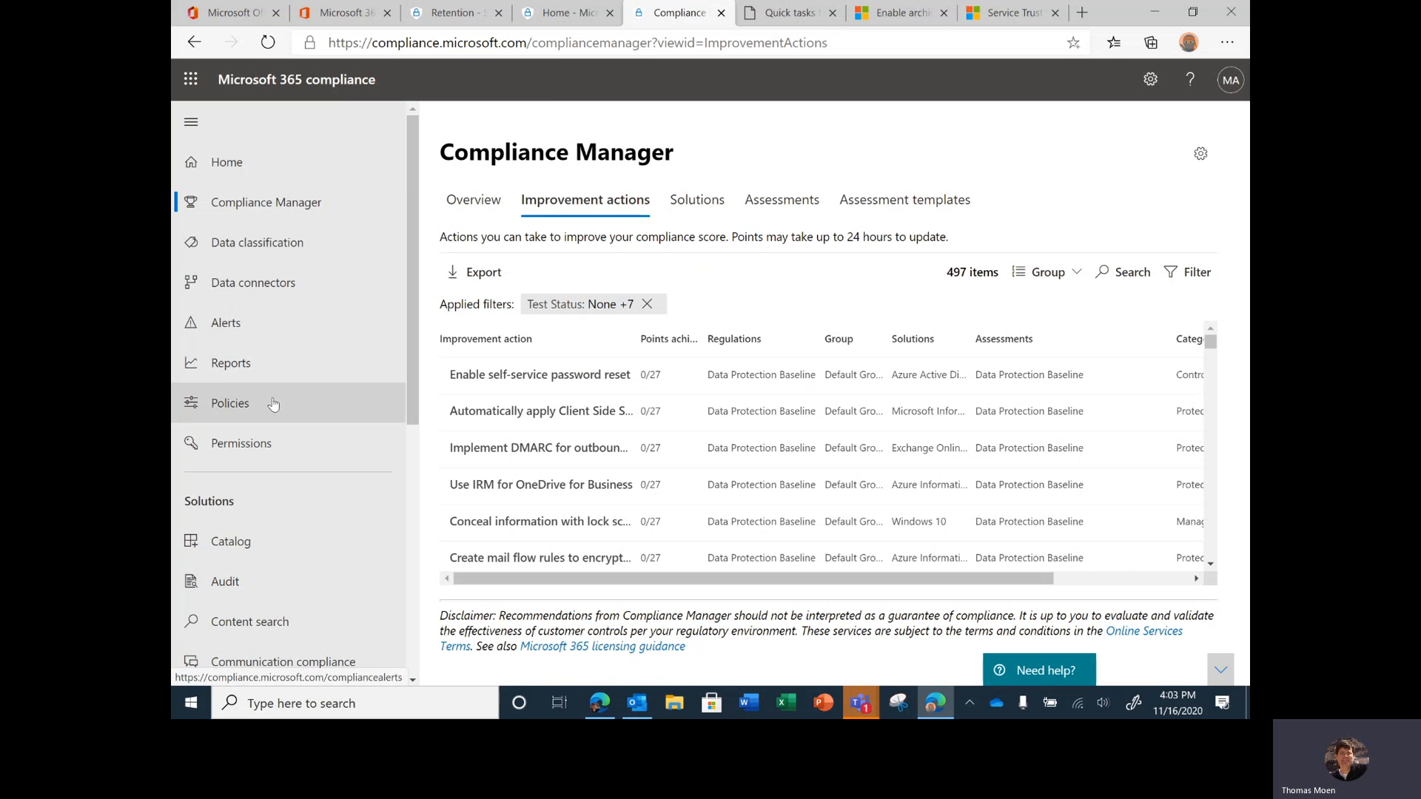
Look through the compliance portal's solutions, check the Retention page in Office 365 Security & Compliance, and return to Compliance Manager.
{"action": "scroll", "coordinate": [273, 403], "scroll_direction": "down", "scroll_amount": 5}
{"action": "scroll", "coordinate": [273, 403], "scroll_direction": "down", "scroll_amount": 2}
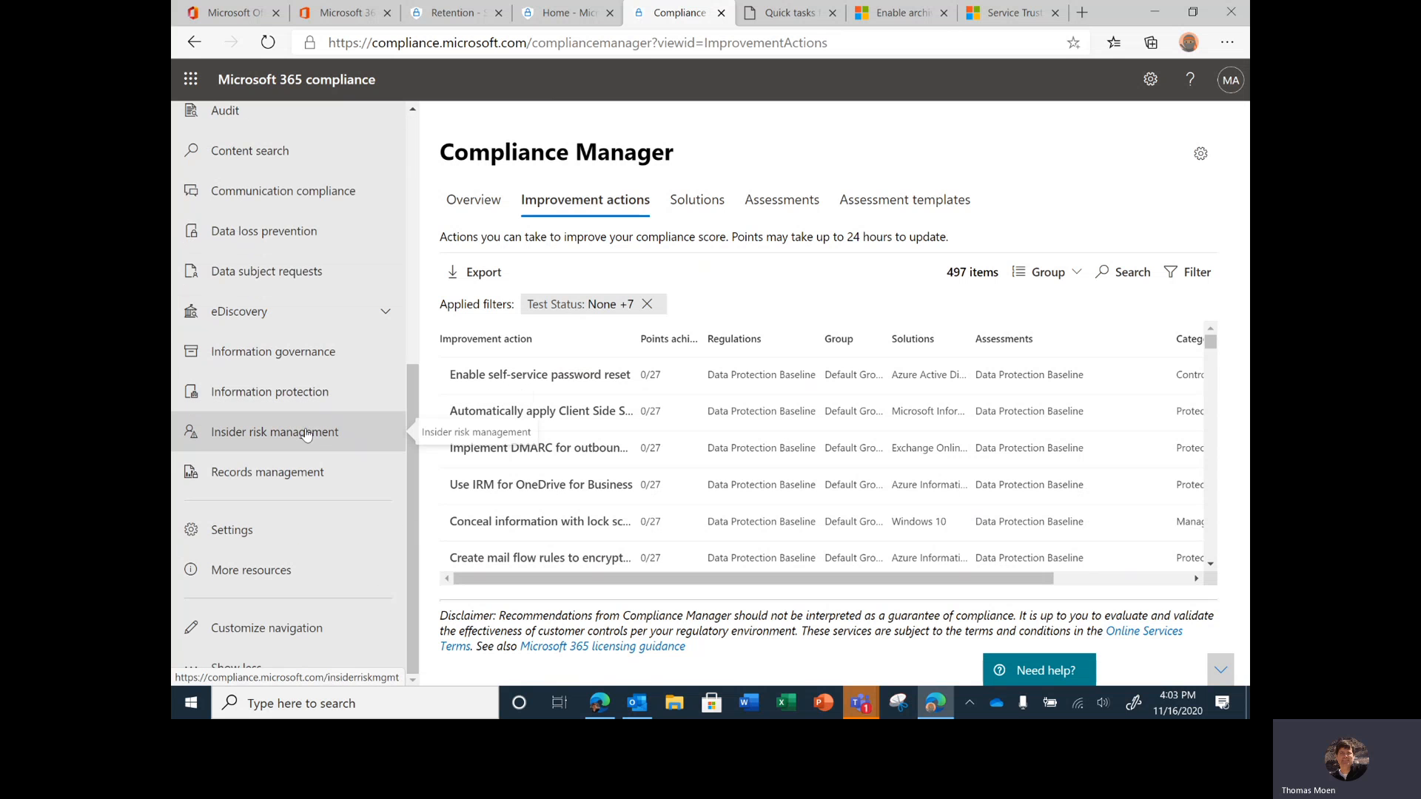
{"action": "left_click", "coordinate": [300, 477]}
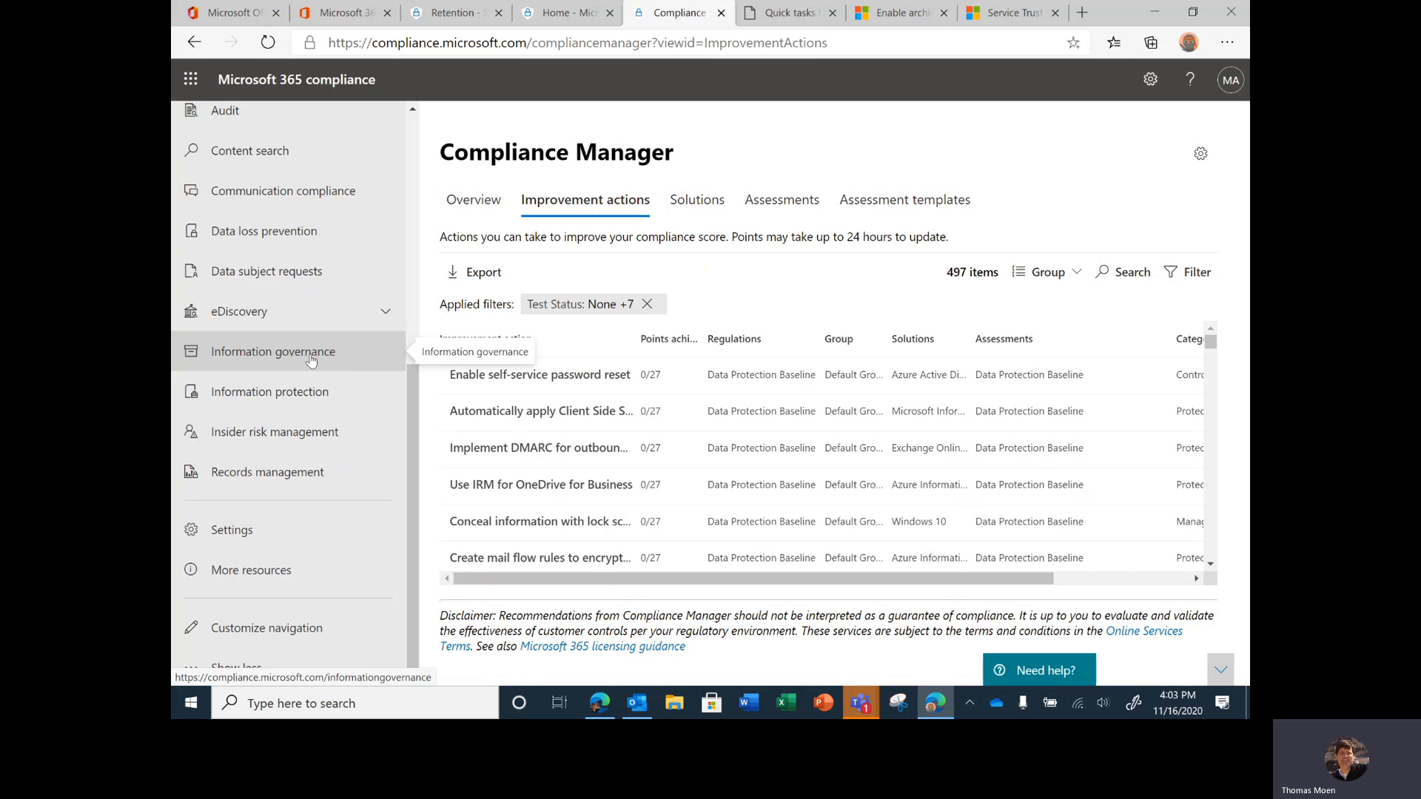
{"action": "left_click", "coordinate": [444, 13]}
{"action": "scroll", "coordinate": [260, 235], "scroll_direction": "up", "scroll_amount": 1}
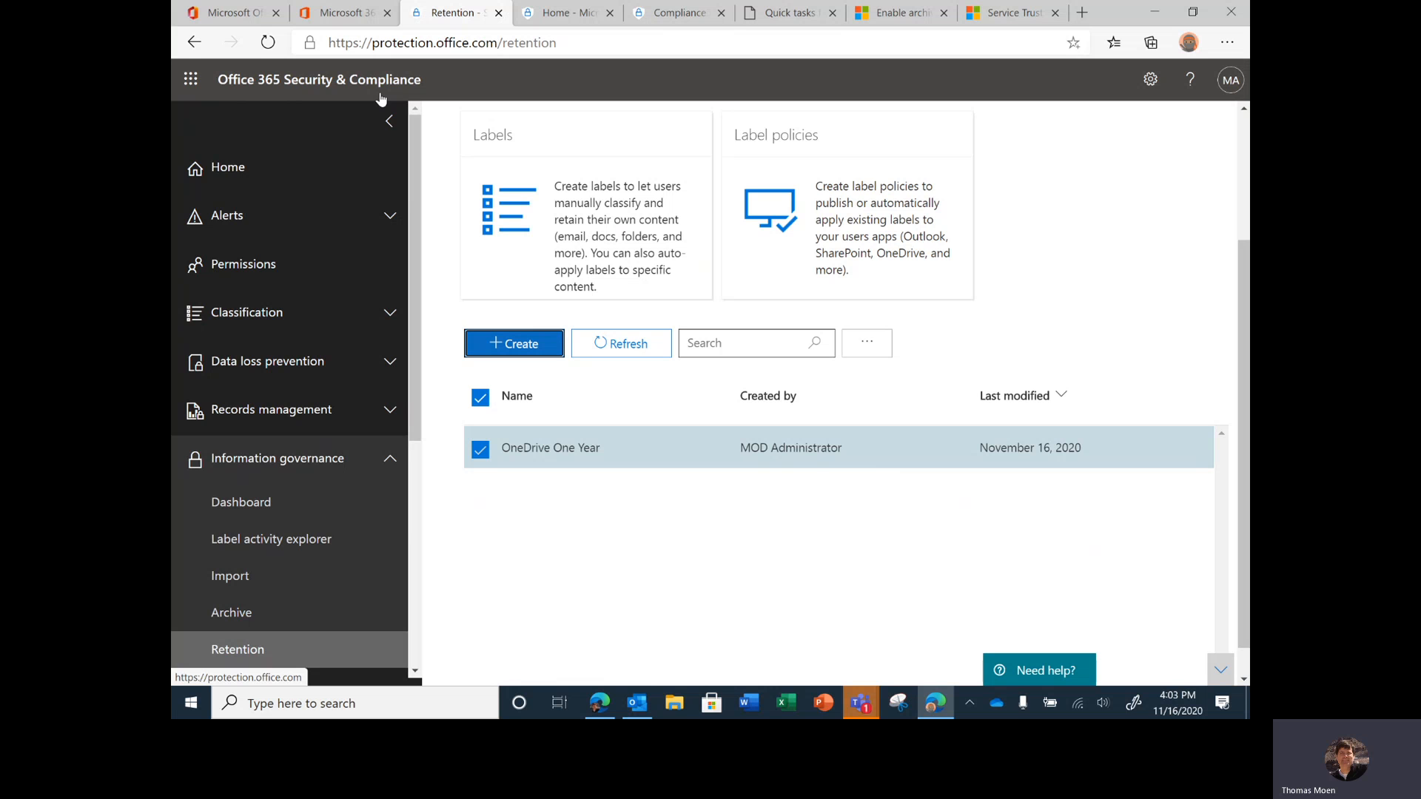
{"action": "left_click", "coordinate": [674, 13]}
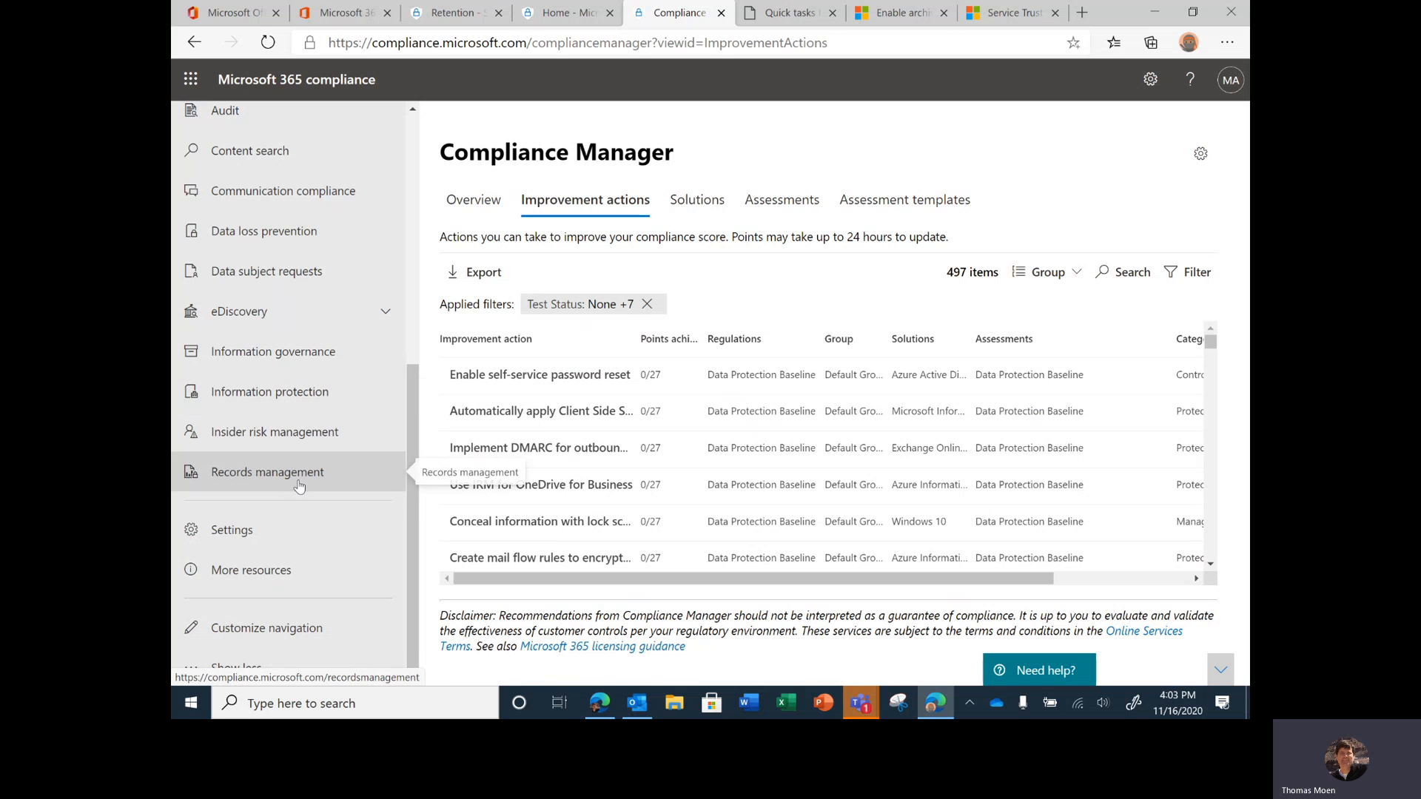
Tour the Information protection, Information governance and Records management pages of the compliance portal.
{"action": "left_click", "coordinate": [296, 403]}
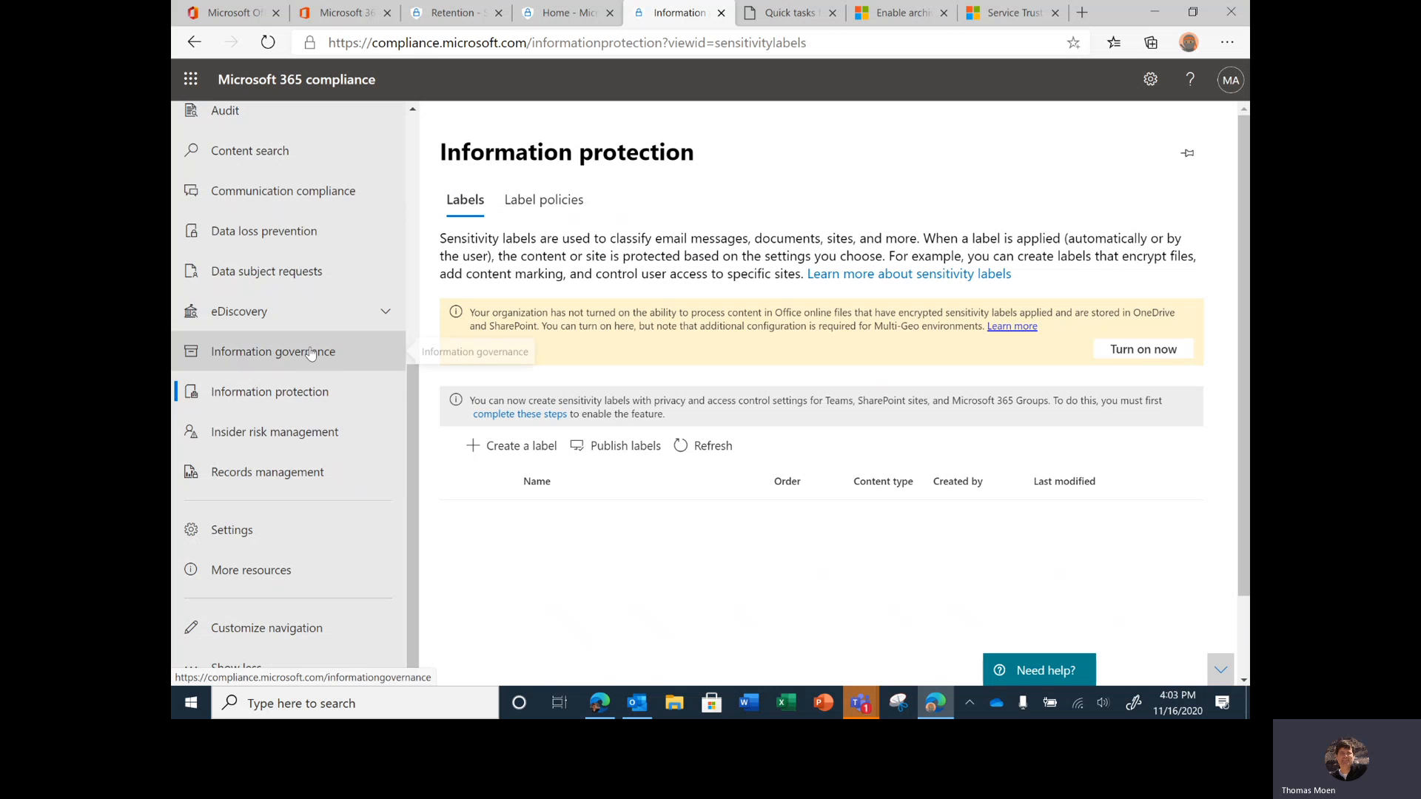
{"action": "left_click", "coordinate": [270, 359]}
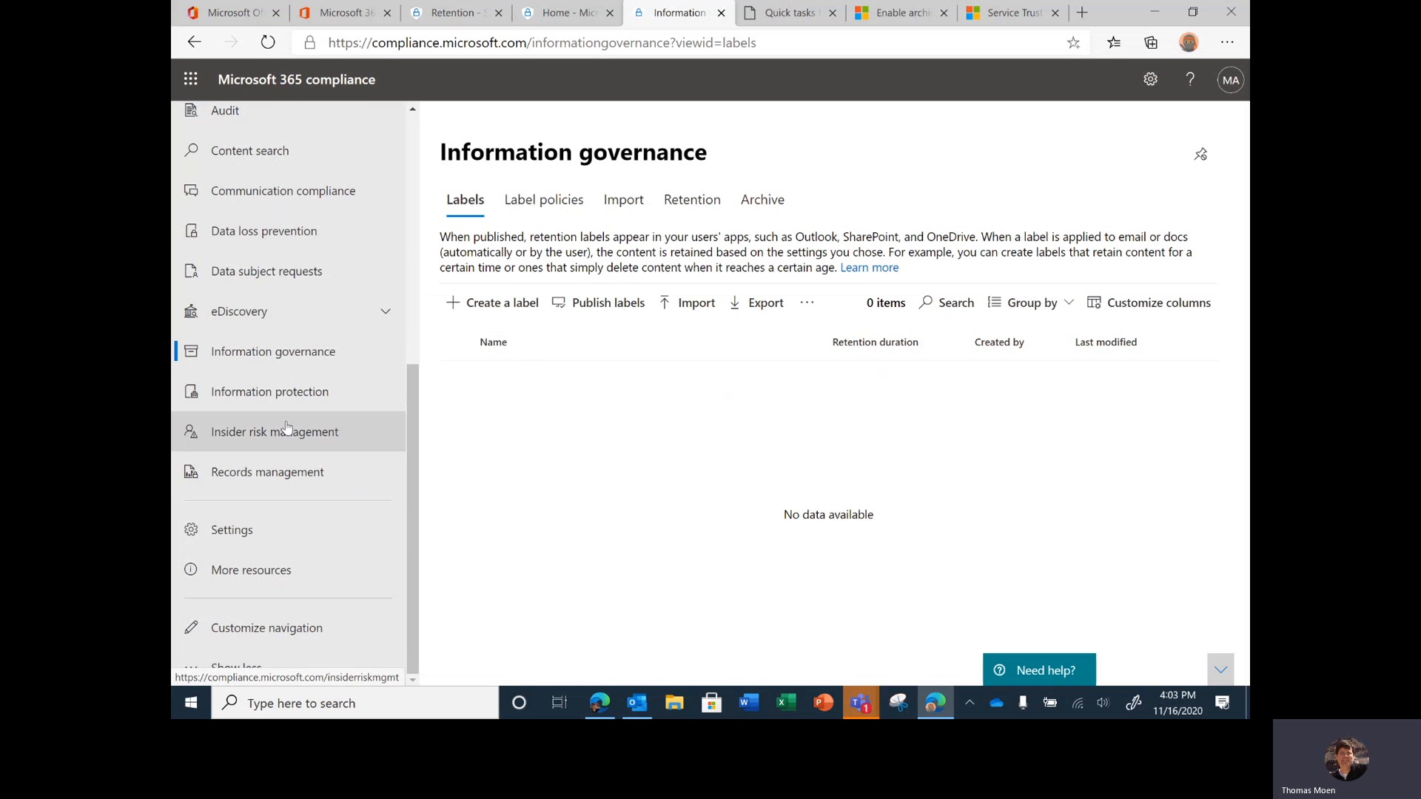
{"action": "scroll", "coordinate": [271, 194], "scroll_direction": "up", "scroll_amount": 4}
{"action": "scroll", "coordinate": [272, 194], "scroll_direction": "up", "scroll_amount": 2}
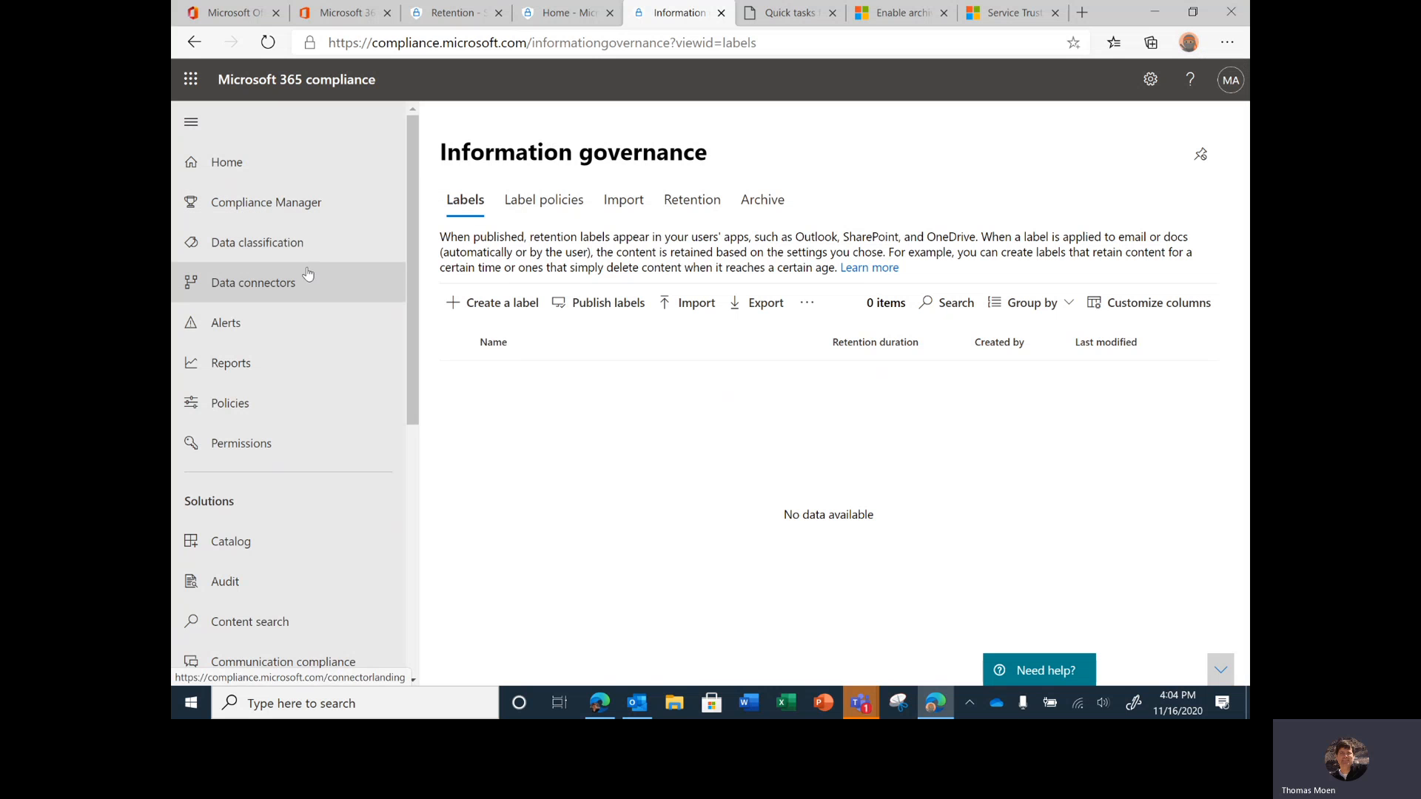
{"action": "scroll", "coordinate": [310, 464], "scroll_direction": "down", "scroll_amount": 2}
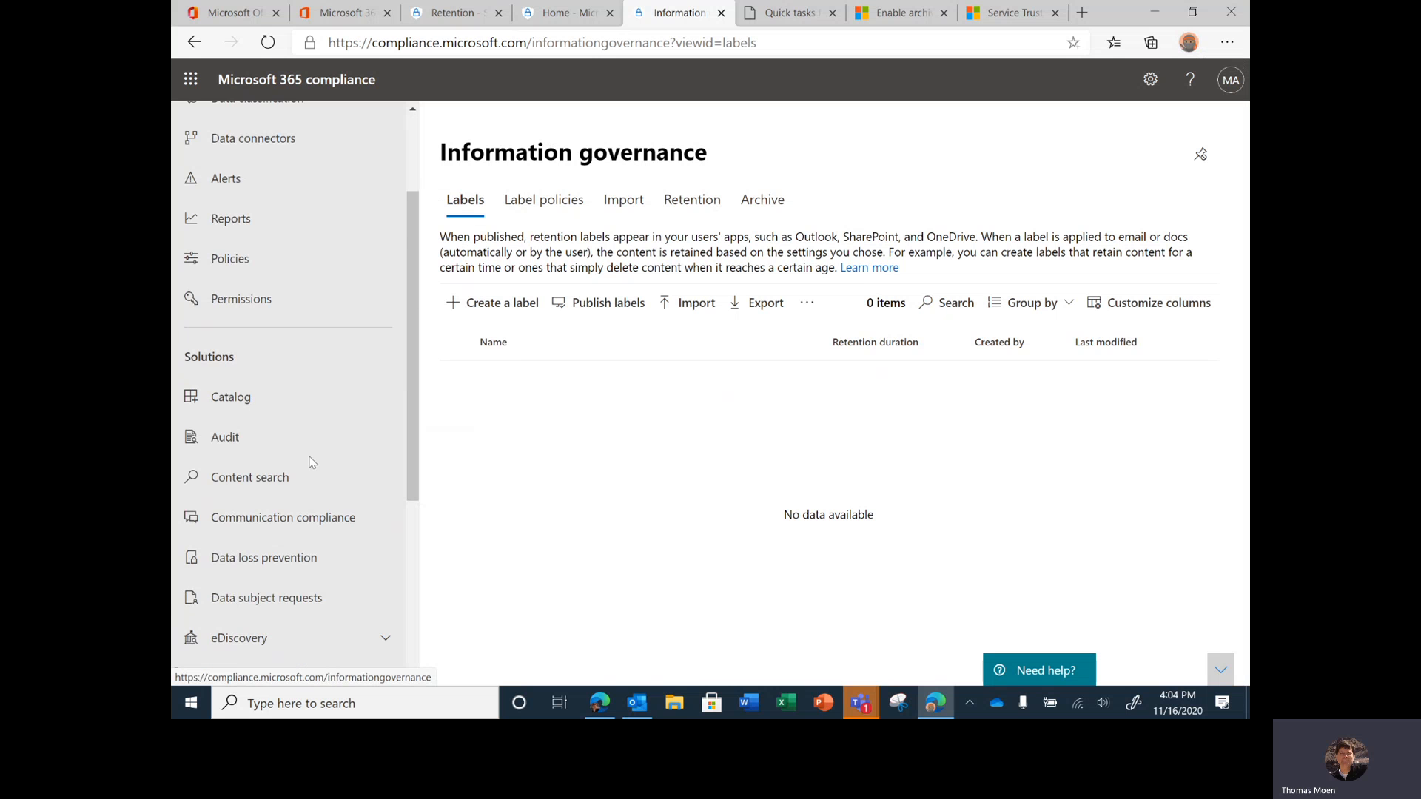
{"action": "scroll", "coordinate": [309, 464], "scroll_direction": "down", "scroll_amount": 3}
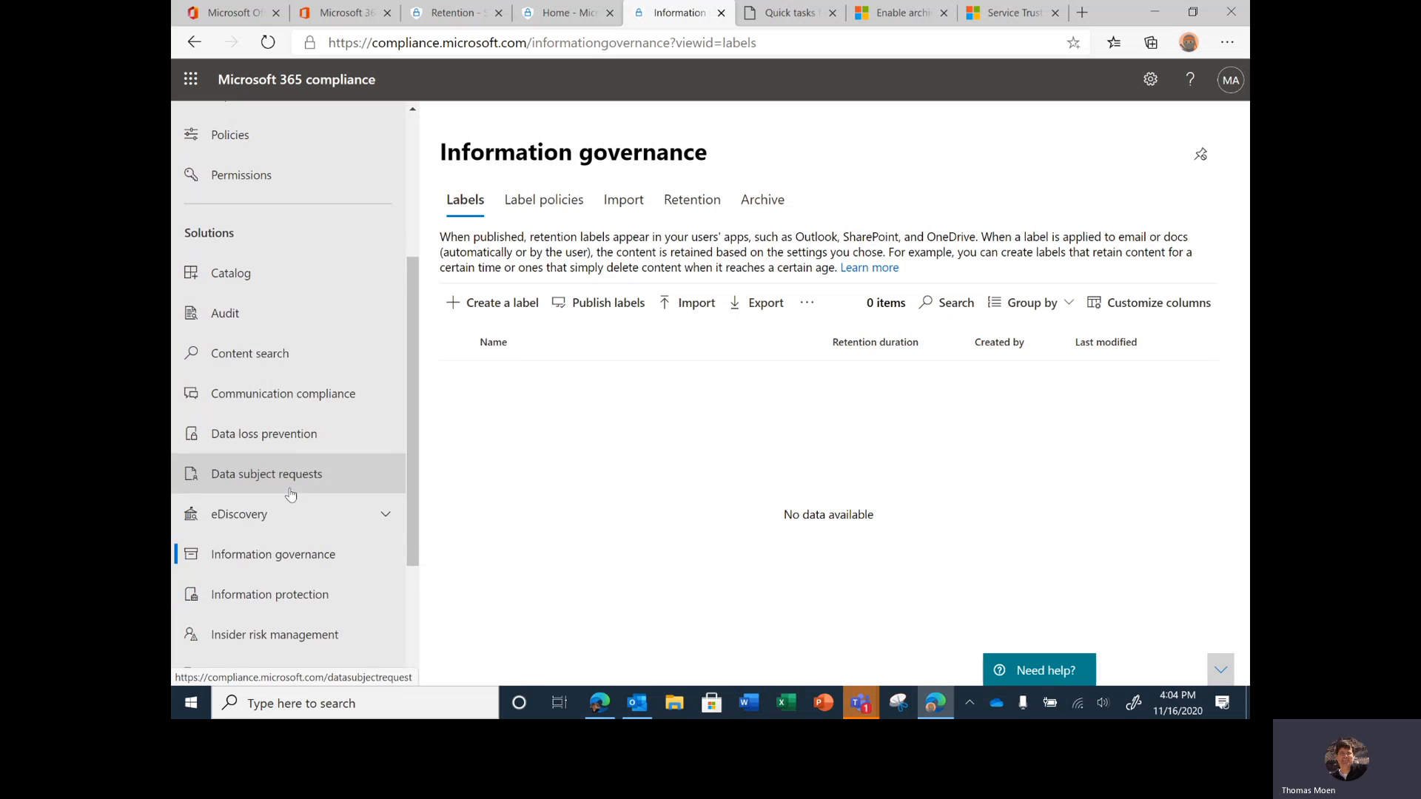
{"action": "scroll", "coordinate": [290, 494], "scroll_direction": "down", "scroll_amount": 2}
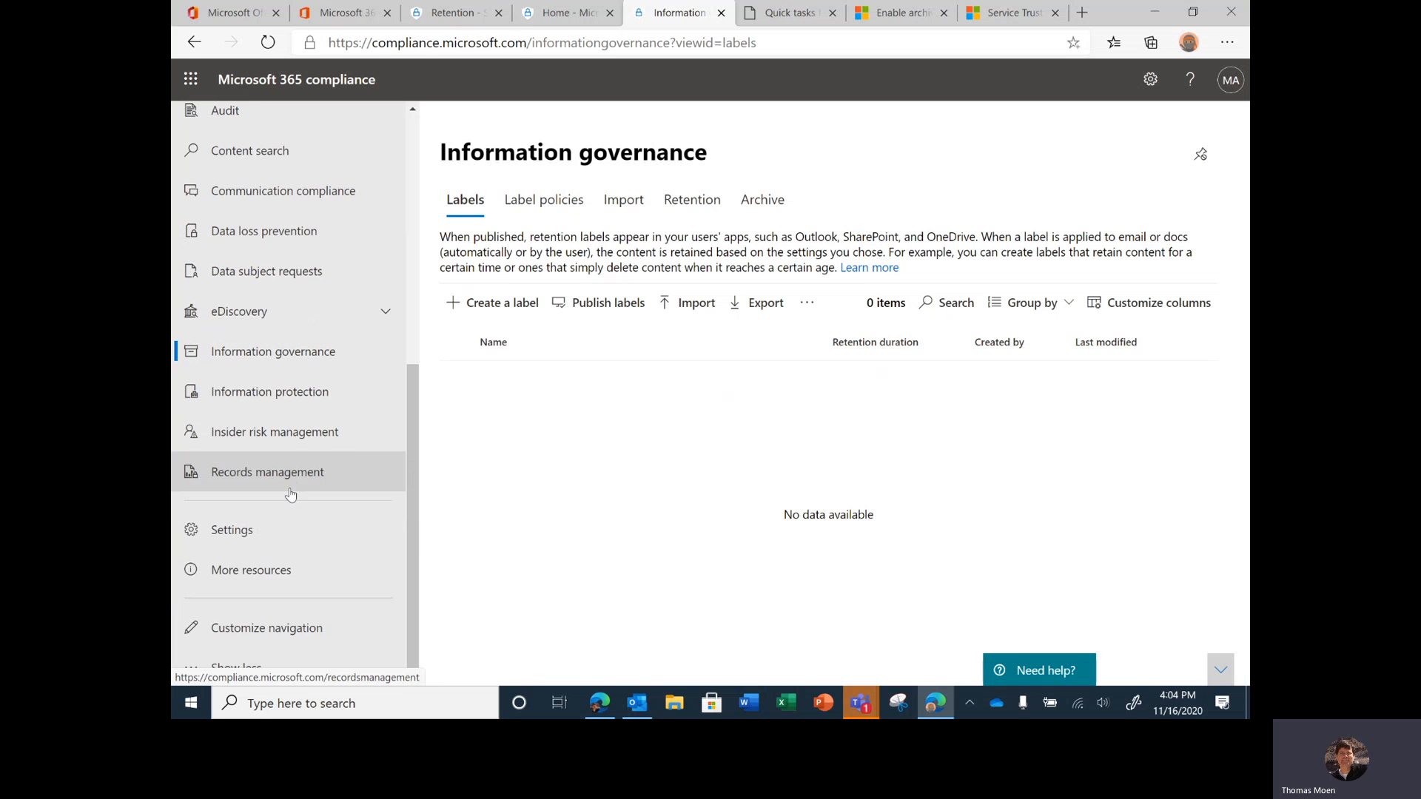
{"action": "left_click", "coordinate": [303, 474]}
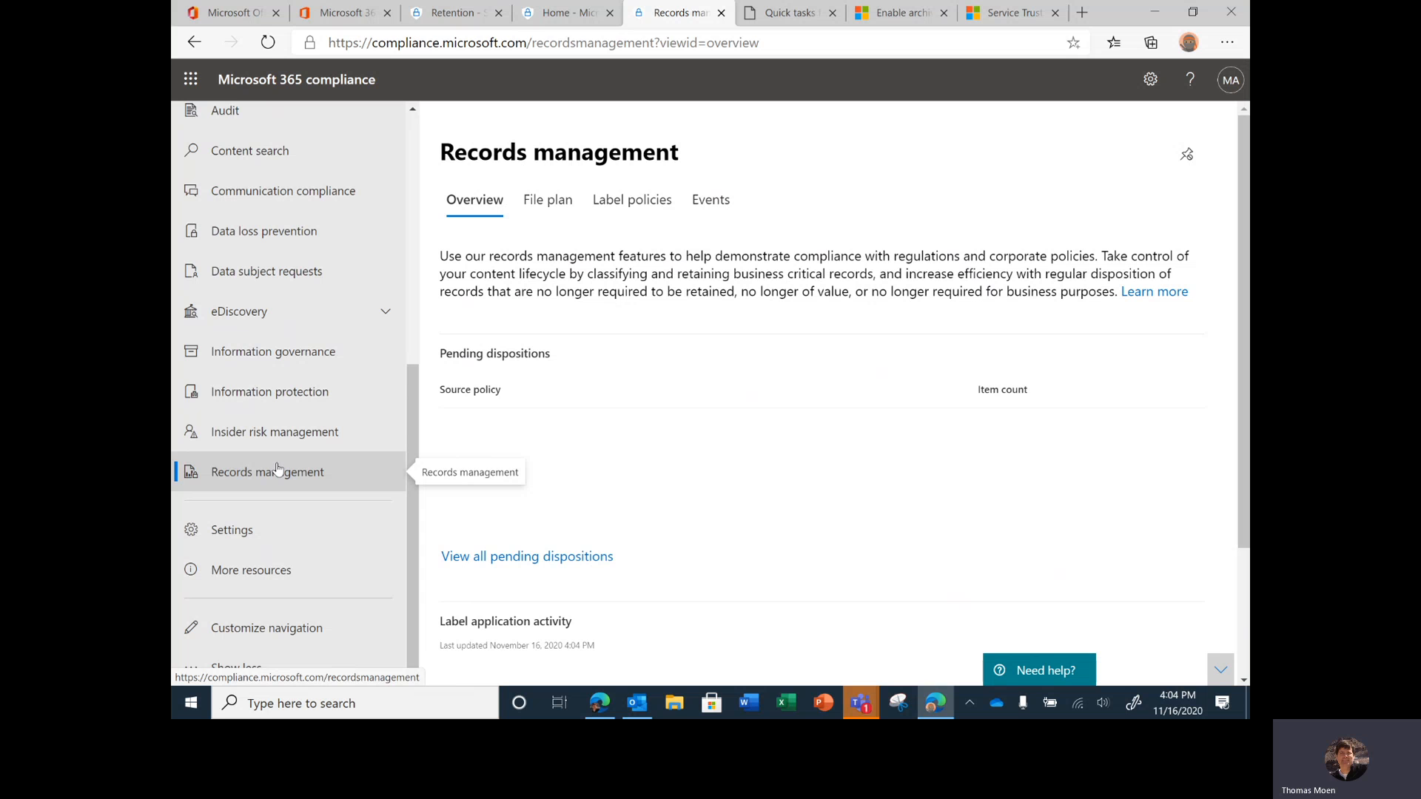
Customize the navigation pane to show only Information governance and Records management, save, and reload the page.
{"action": "left_click", "coordinate": [261, 630]}
{"action": "left_click", "coordinate": [771, 291]}
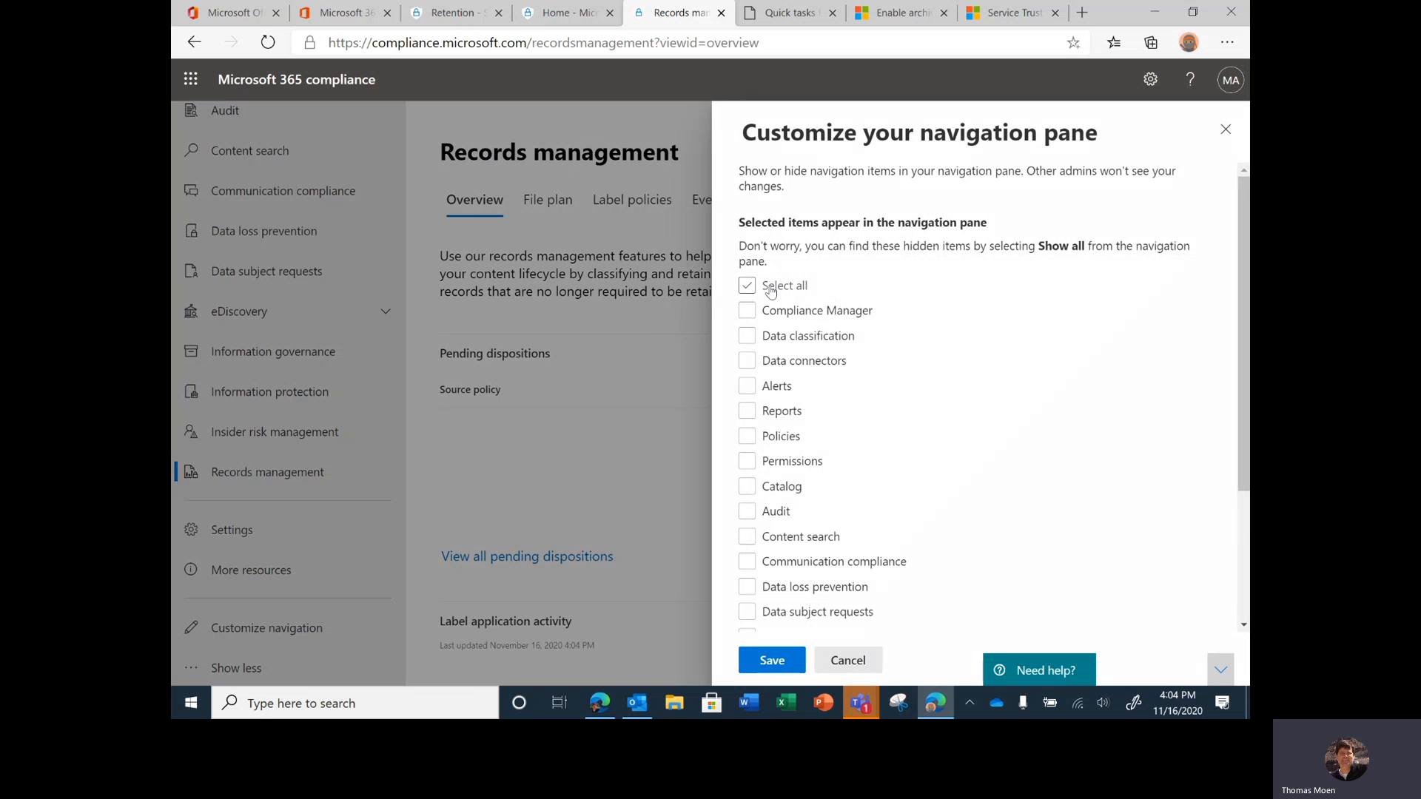
{"action": "scroll", "coordinate": [857, 436], "scroll_direction": "down", "scroll_amount": 3}
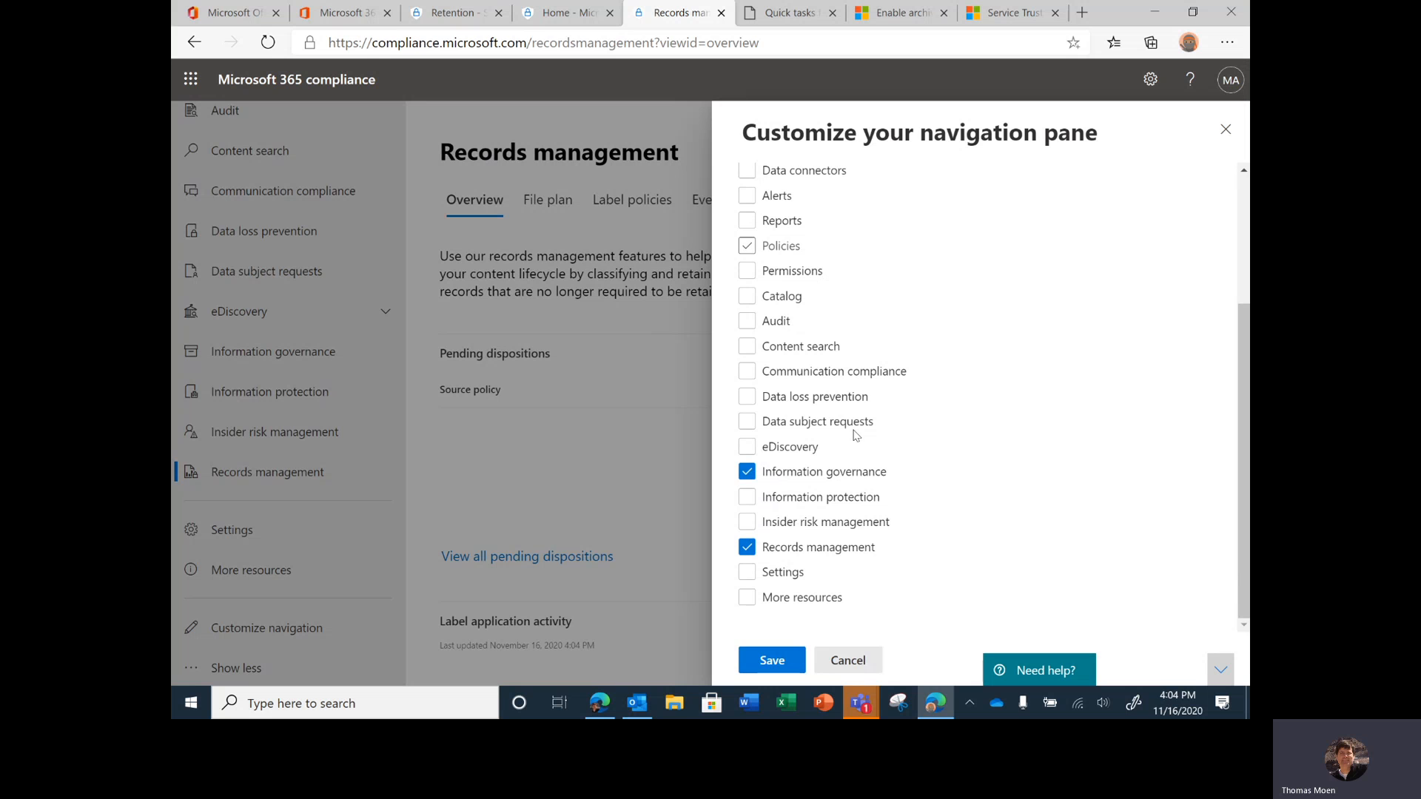
{"action": "left_click", "coordinate": [772, 660]}
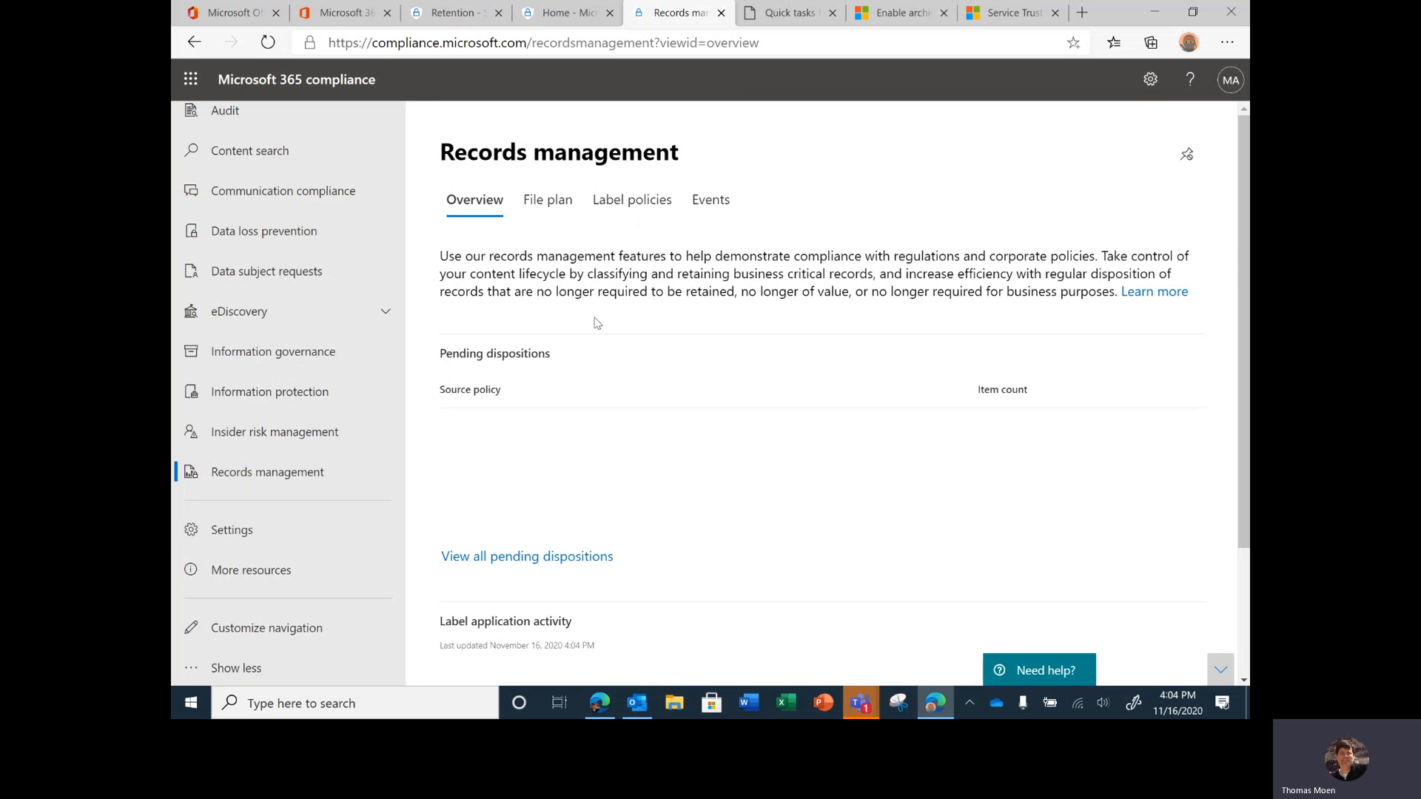
{"action": "scroll", "coordinate": [284, 246], "scroll_direction": "up", "scroll_amount": 6}
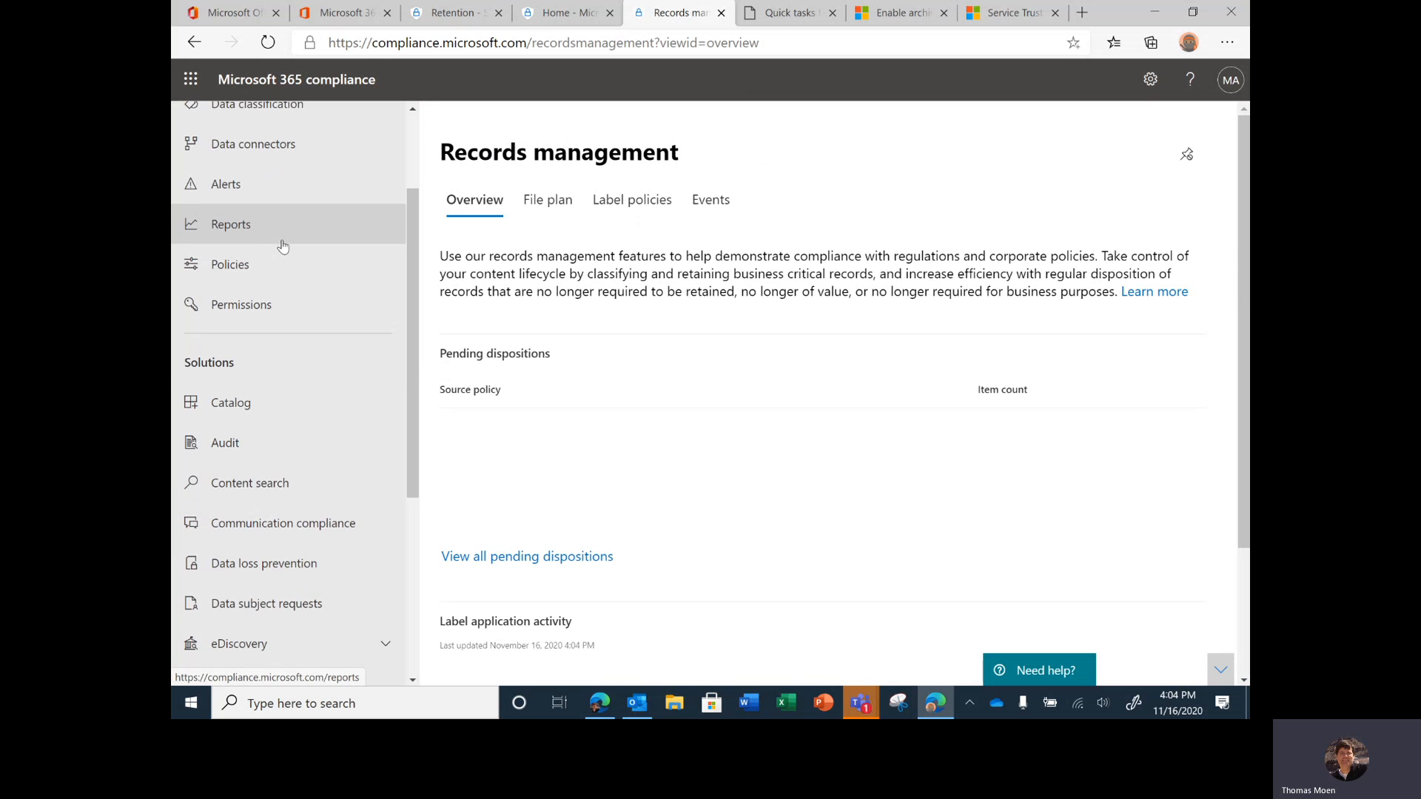
{"action": "left_click", "coordinate": [267, 43]}
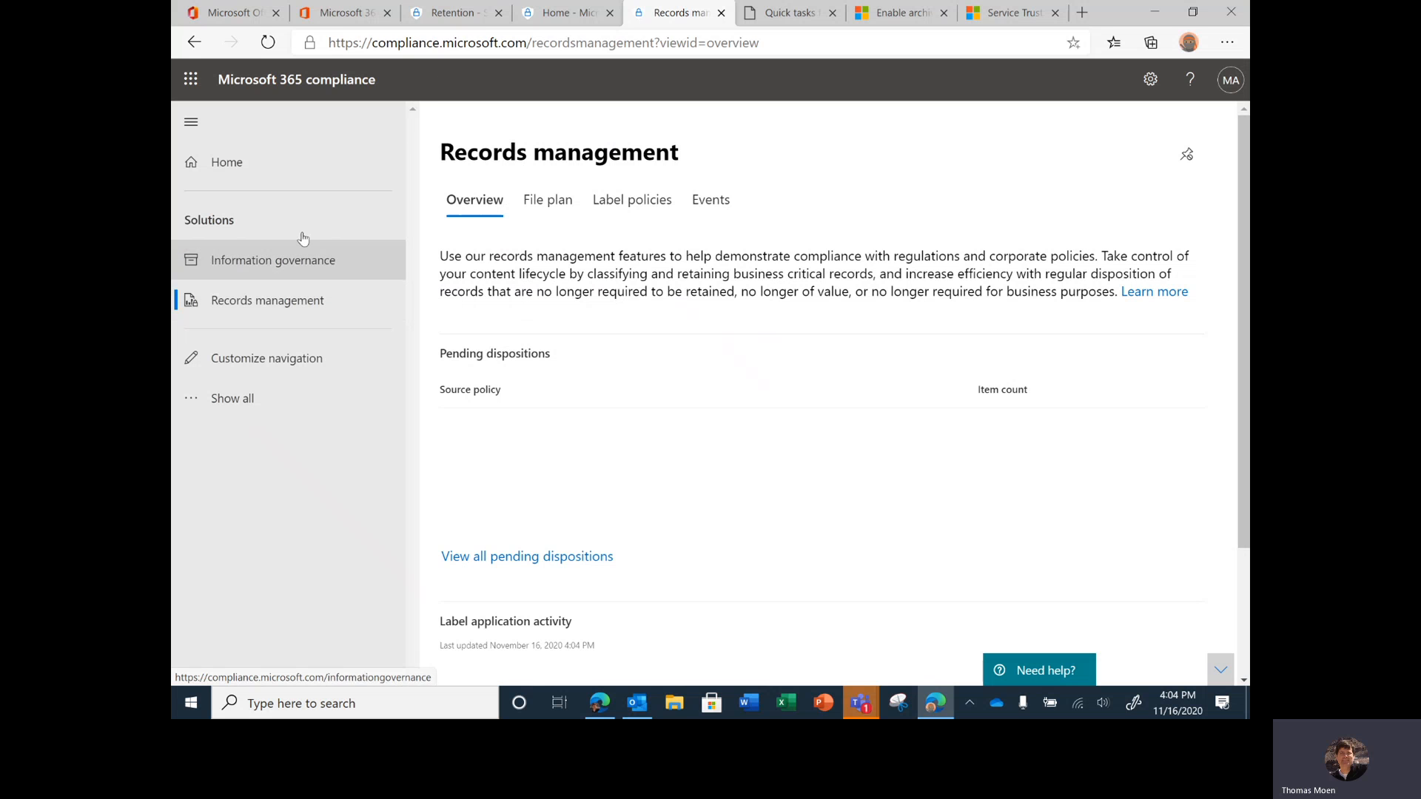
Review the file plan, label policies and events of Records management, and the labels and label policies of Information governance.
{"action": "left_click", "coordinate": [780, 42]}
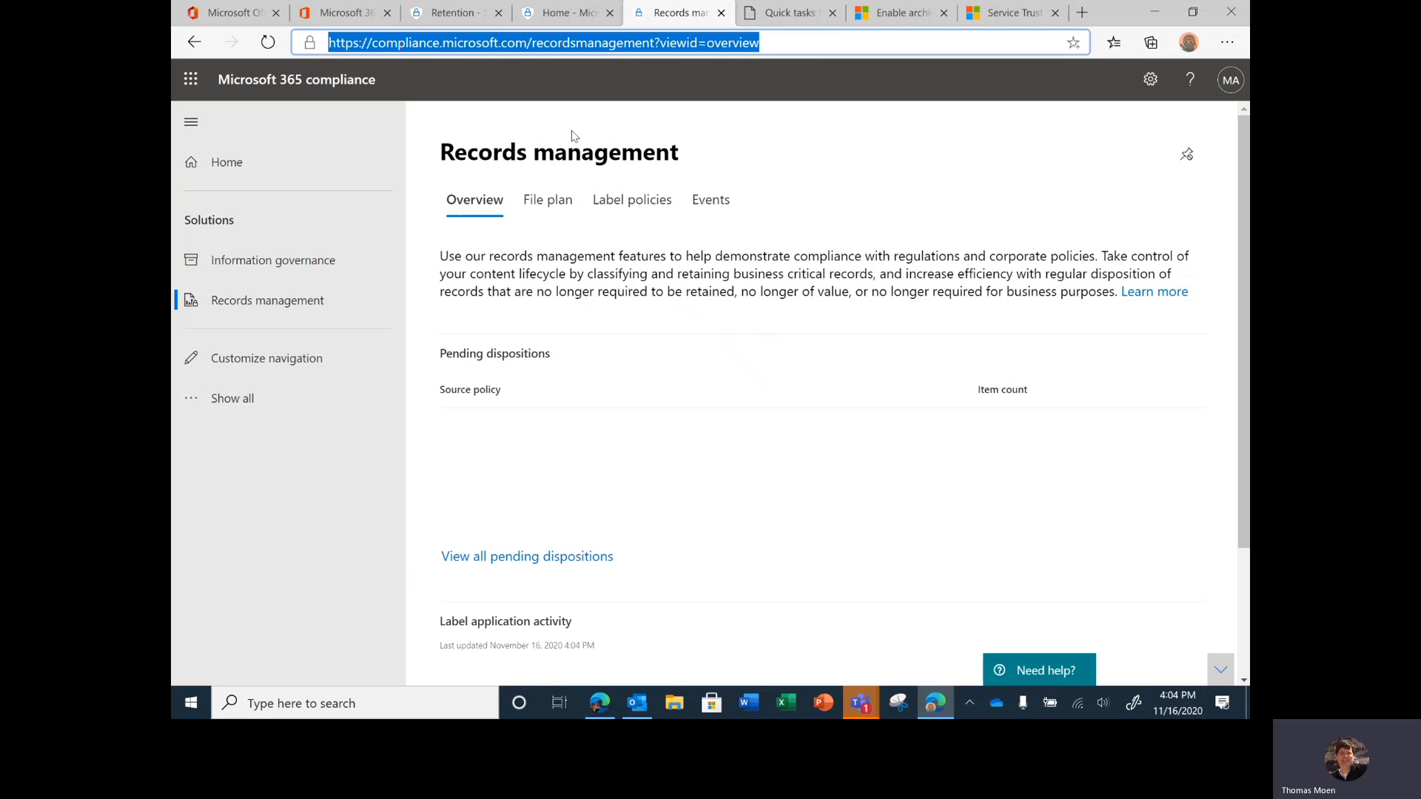
{"action": "left_click", "coordinate": [560, 205]}
{"action": "left_click", "coordinate": [632, 207]}
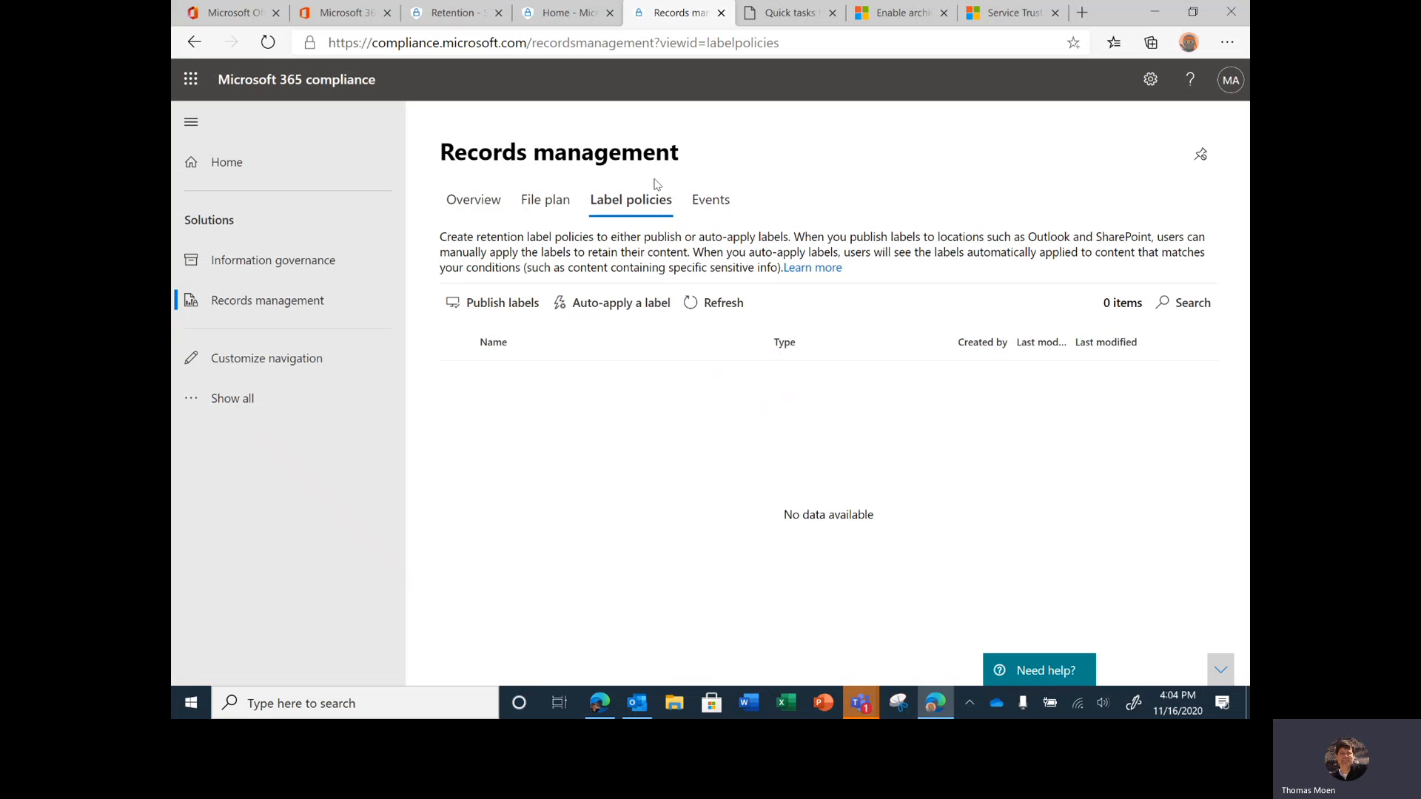
{"action": "left_click", "coordinate": [714, 197]}
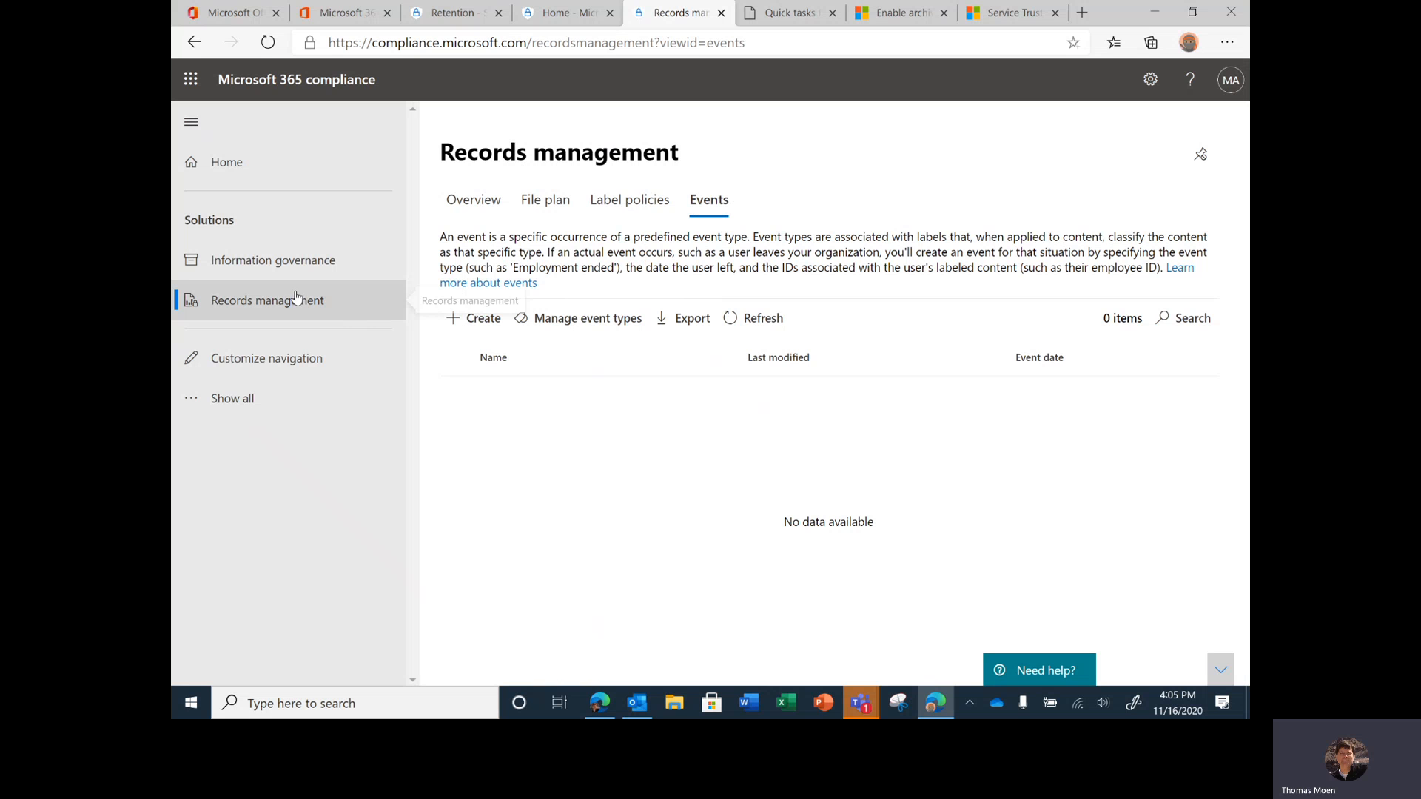
{"action": "left_click", "coordinate": [292, 260]}
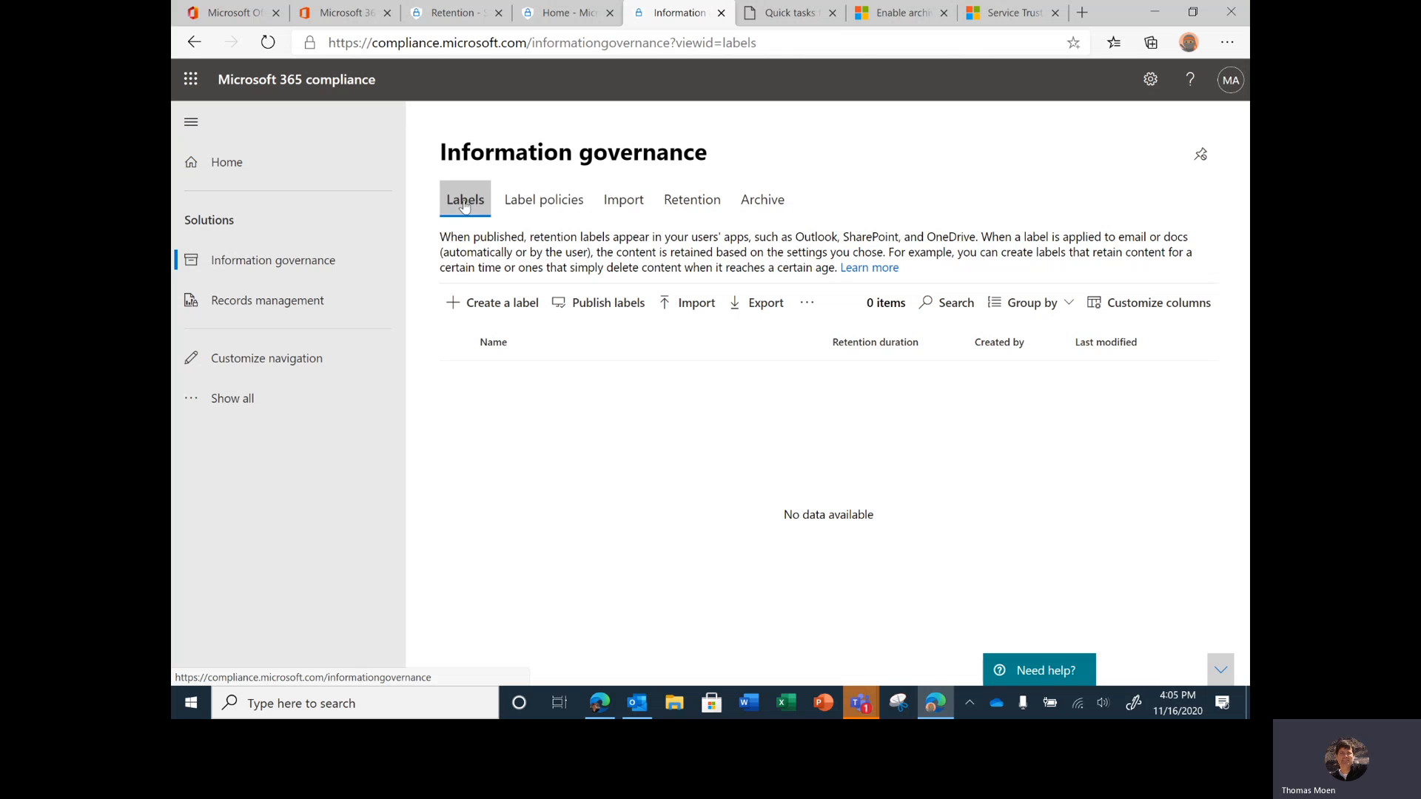
{"action": "left_click", "coordinate": [538, 203]}
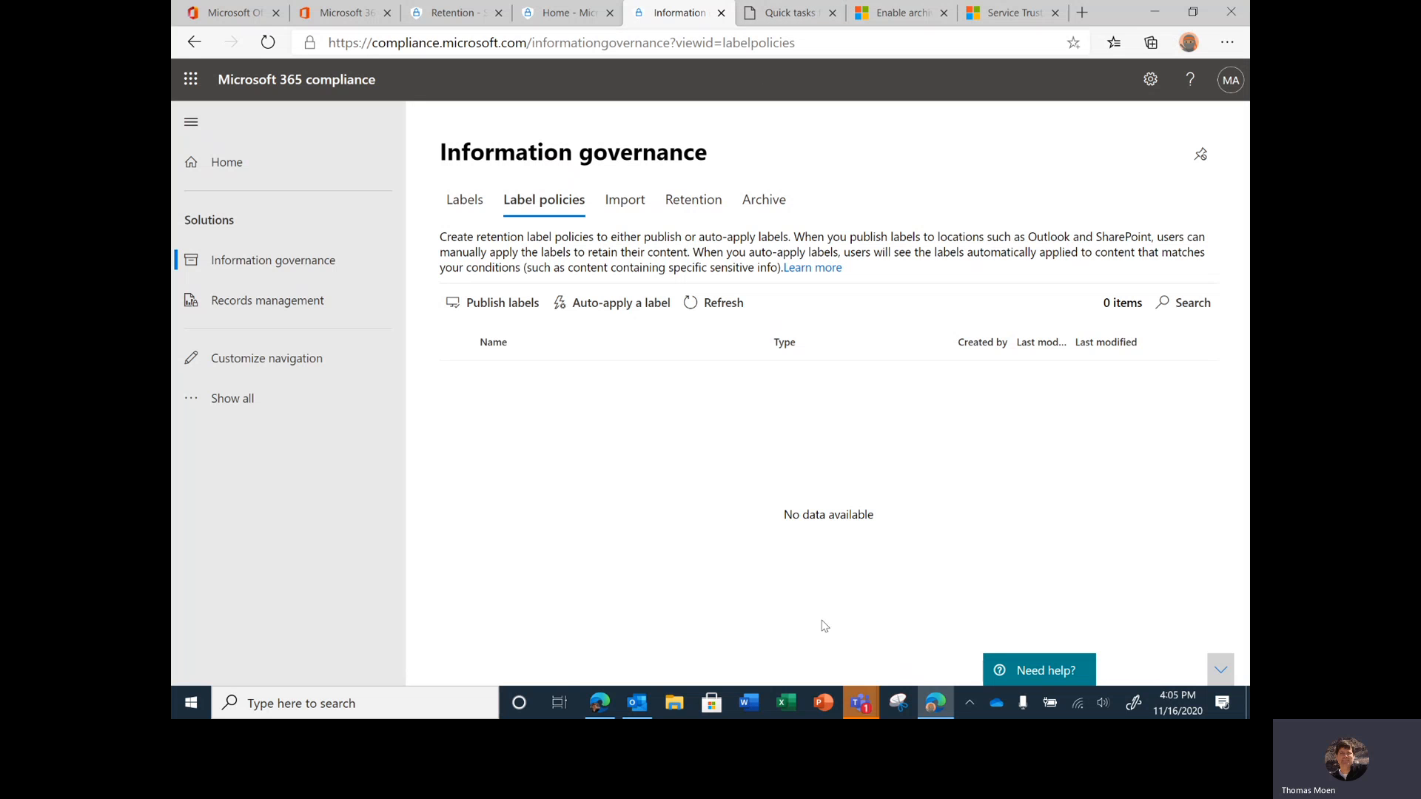
Switch to the presenter's browser profile in the remote AQEDtest-VM session and go to the Holds and Preservation slide in the PowerPoint deck.
{"action": "left_click", "coordinate": [596, 706]}
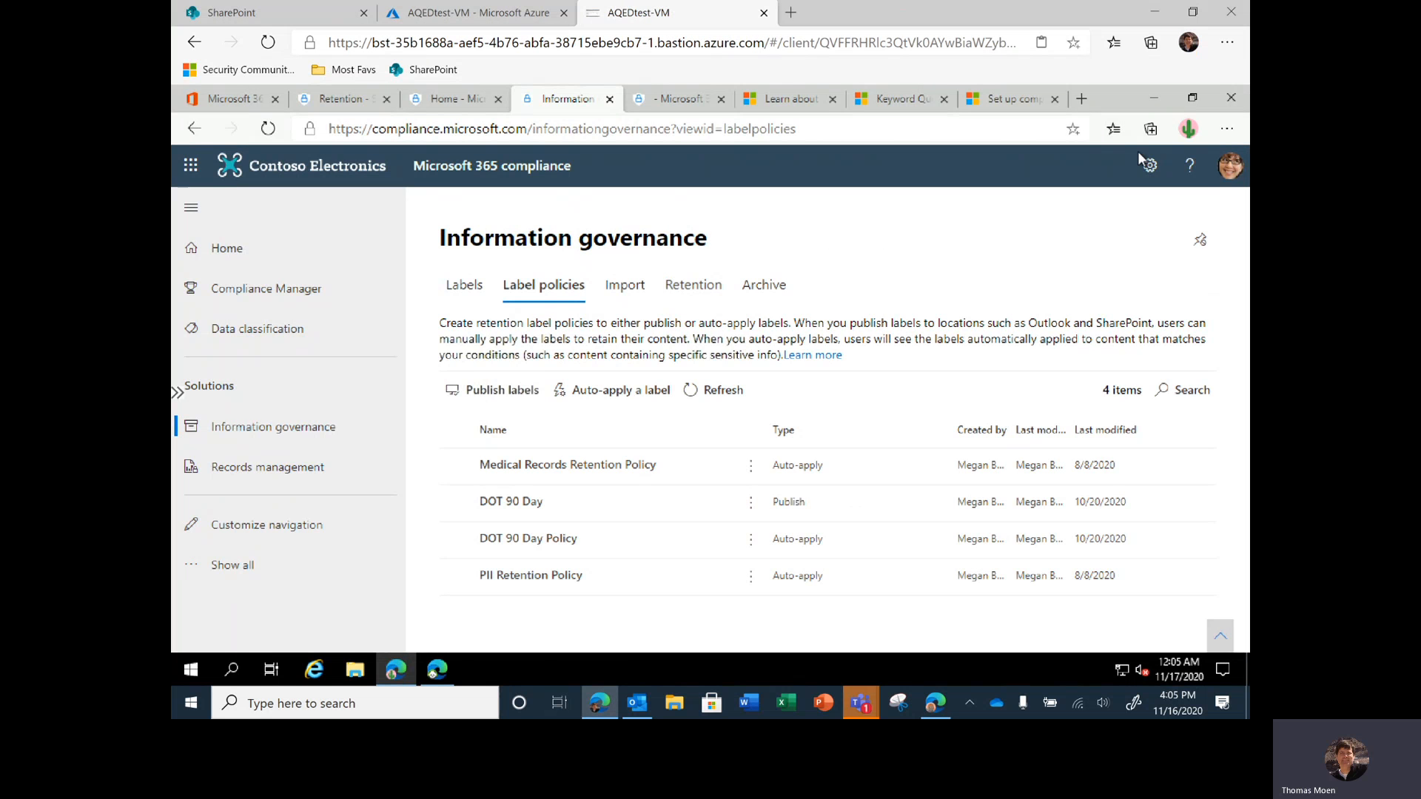
{"action": "left_click", "coordinate": [1187, 131]}
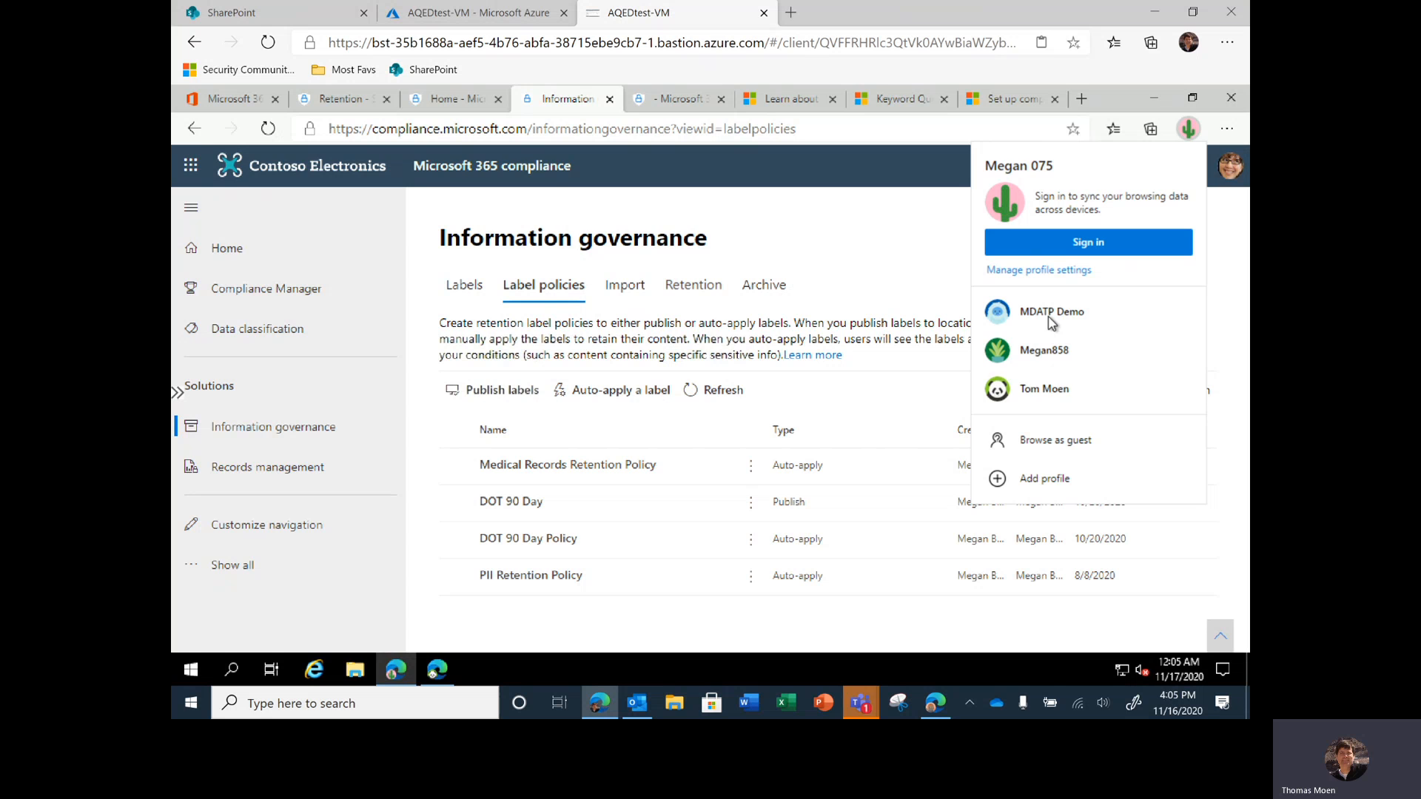
{"action": "left_click", "coordinate": [1022, 392]}
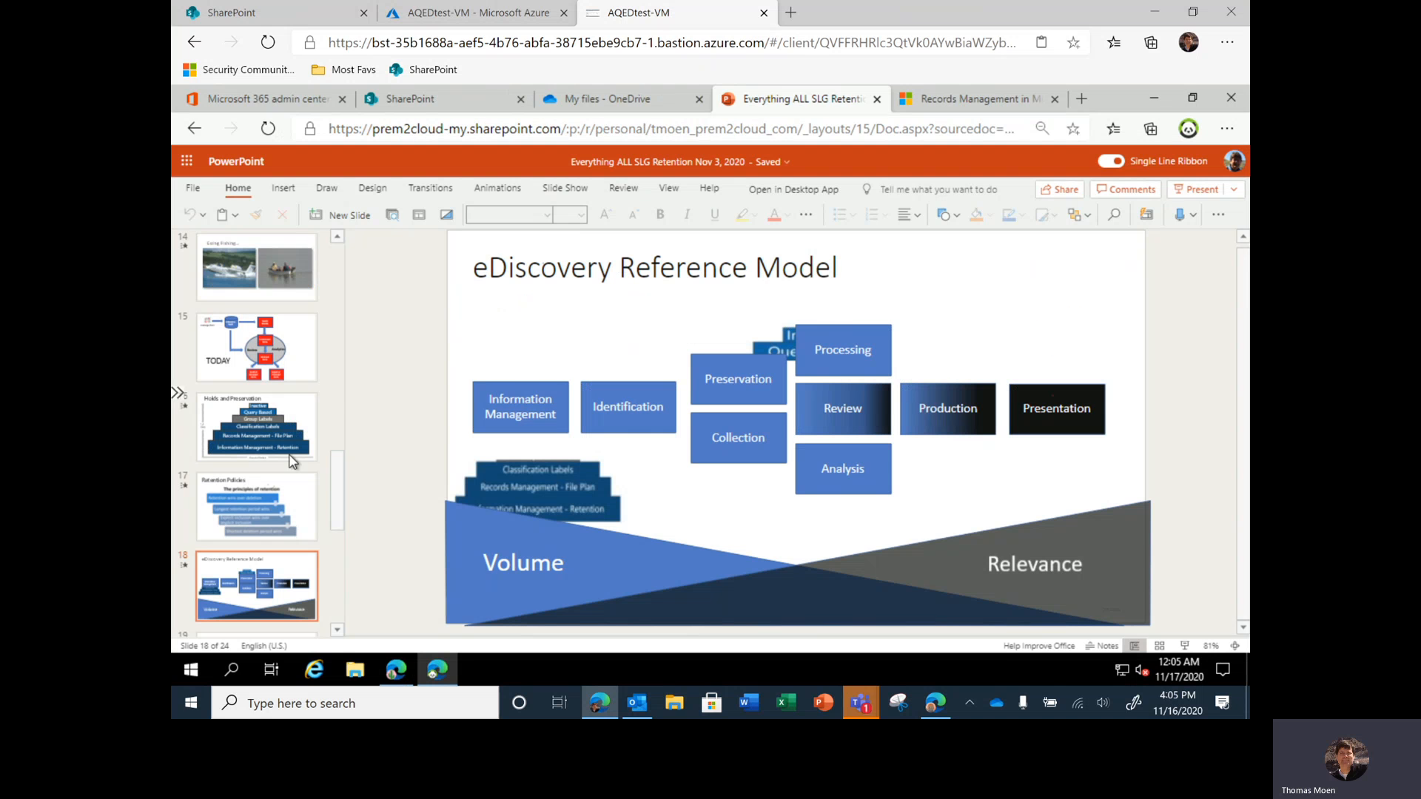
{"action": "left_click", "coordinate": [273, 432]}
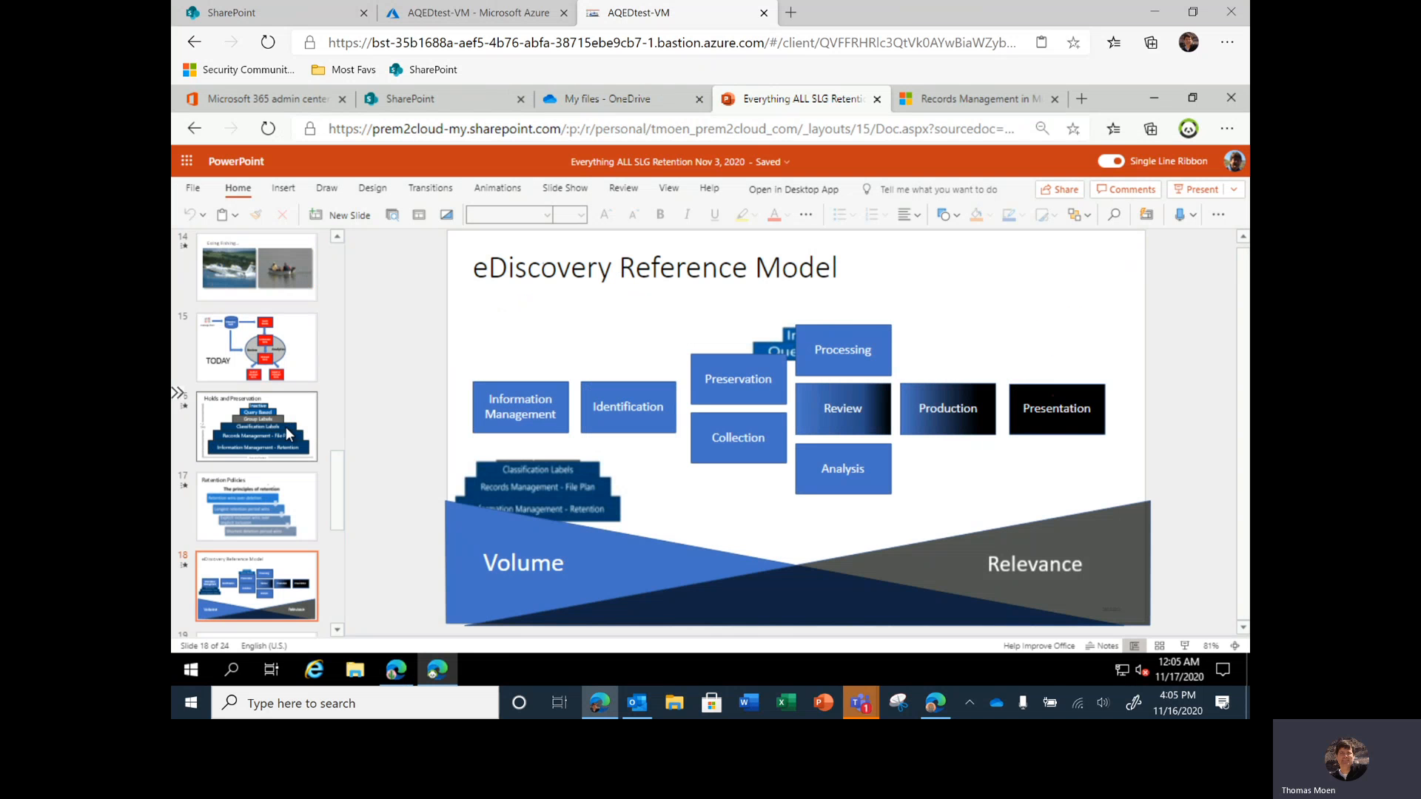